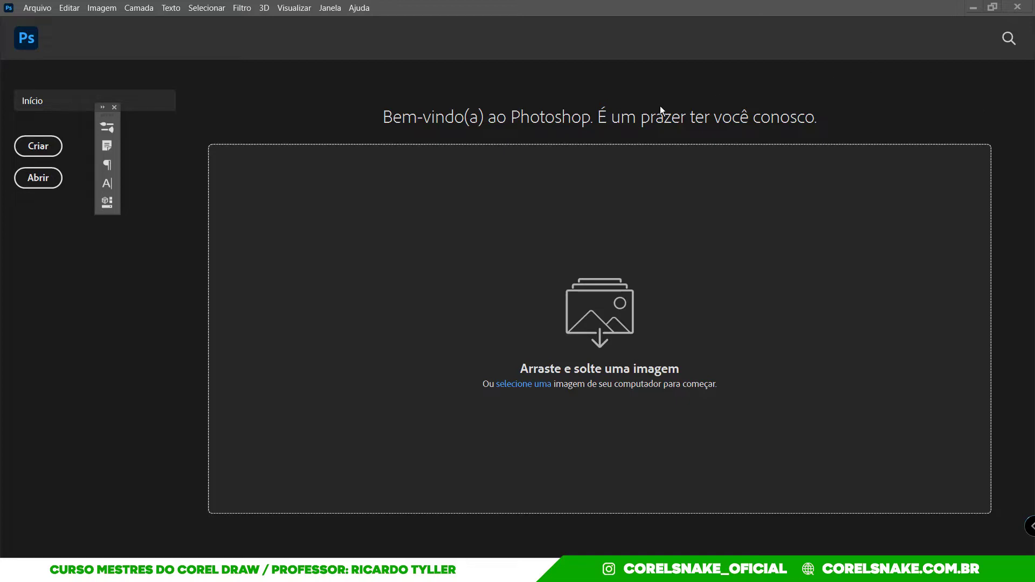
# - Open the Novo documento dialog from the Arquivo menu
pyautogui.click(49, 9)
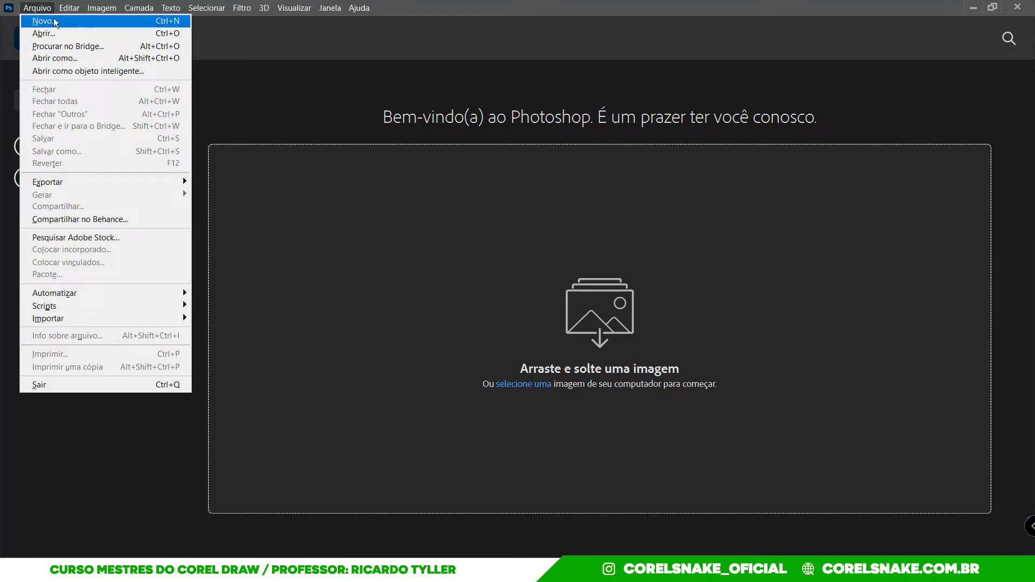
pyautogui.click(164, 24)
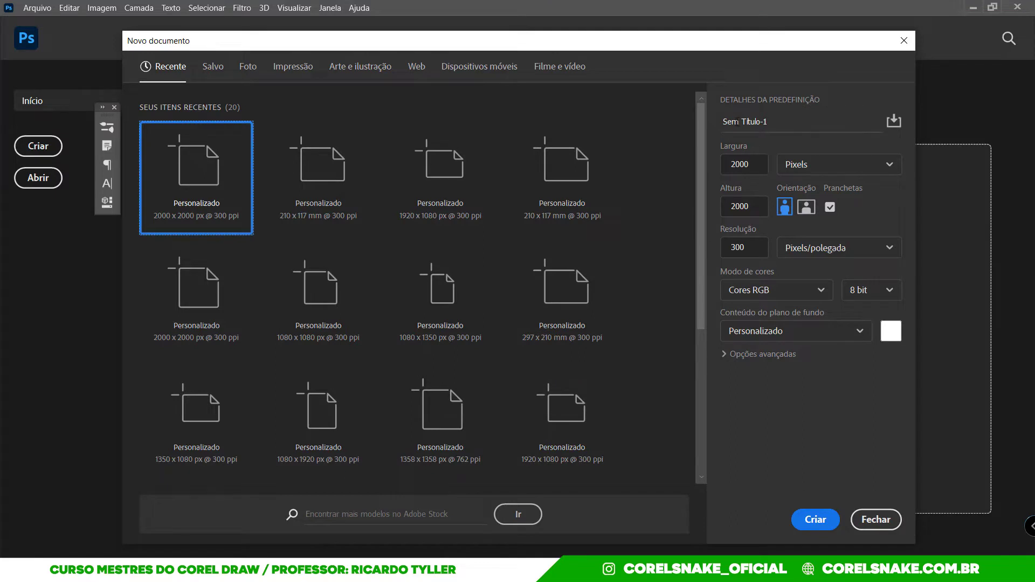
# - Name the document VIDEO CARD and size it 91 × 51 millimetres
pyautogui.click(782, 121)
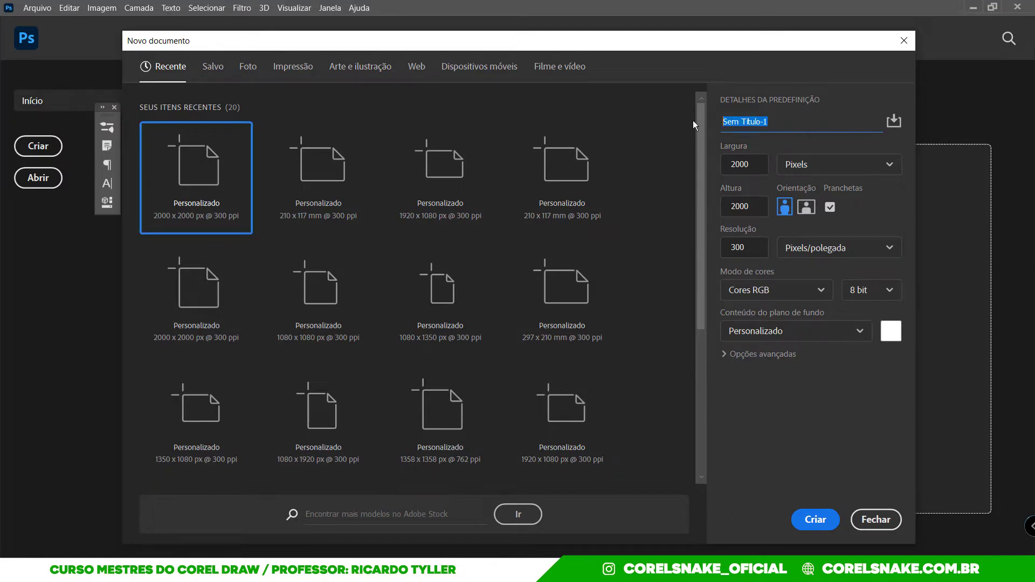
pyautogui.write('VIDEO ')
pyautogui.write('CAR')
pyautogui.press('BackSpace')
pyautogui.write('RD')
pyautogui.click(811, 174)
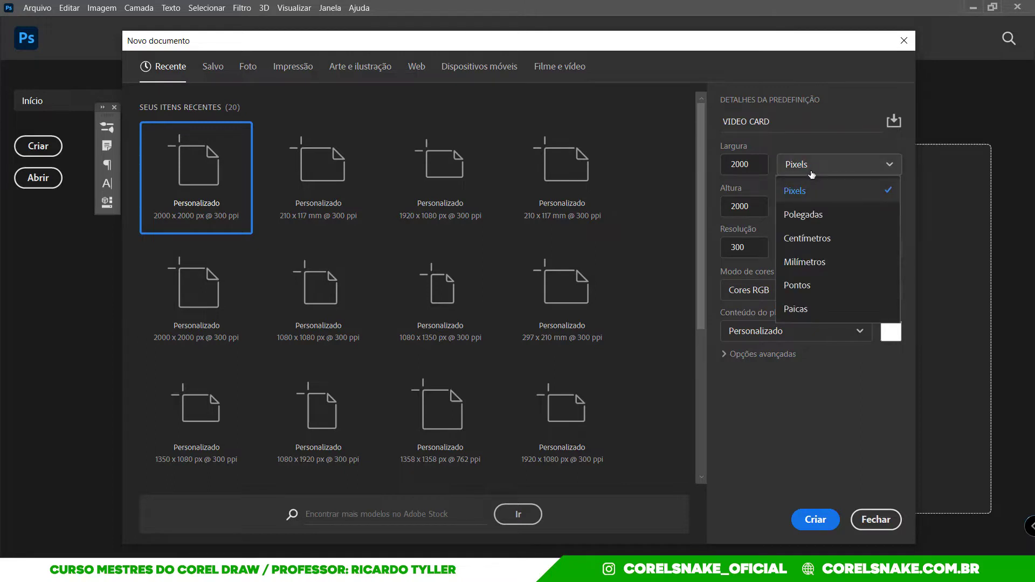
pyautogui.click(802, 263)
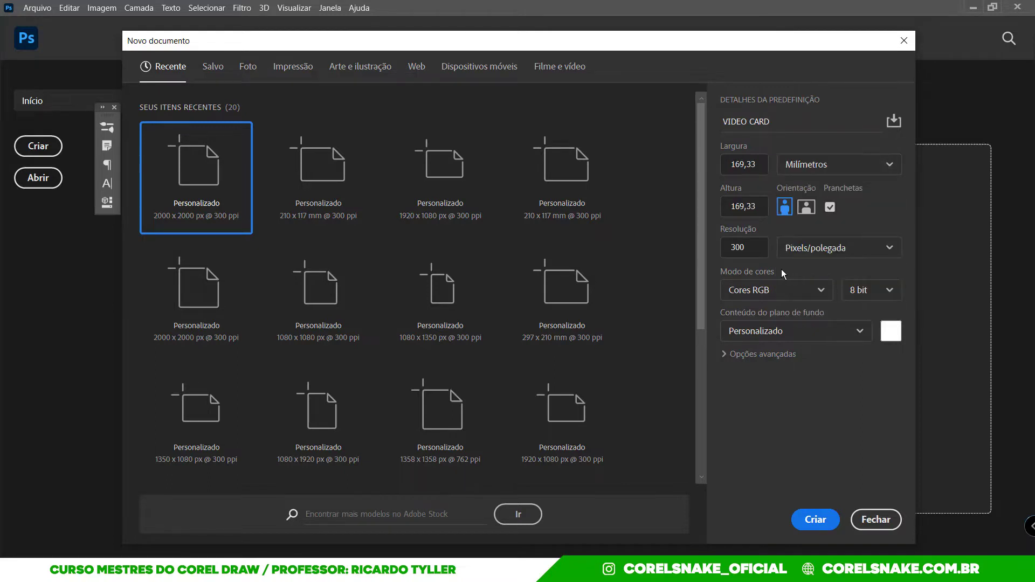
pyautogui.moveTo(723, 162); pyautogui.dragTo(769, 164)
pyautogui.write('91')
pyautogui.moveTo(753, 210); pyautogui.dragTo(721, 208)
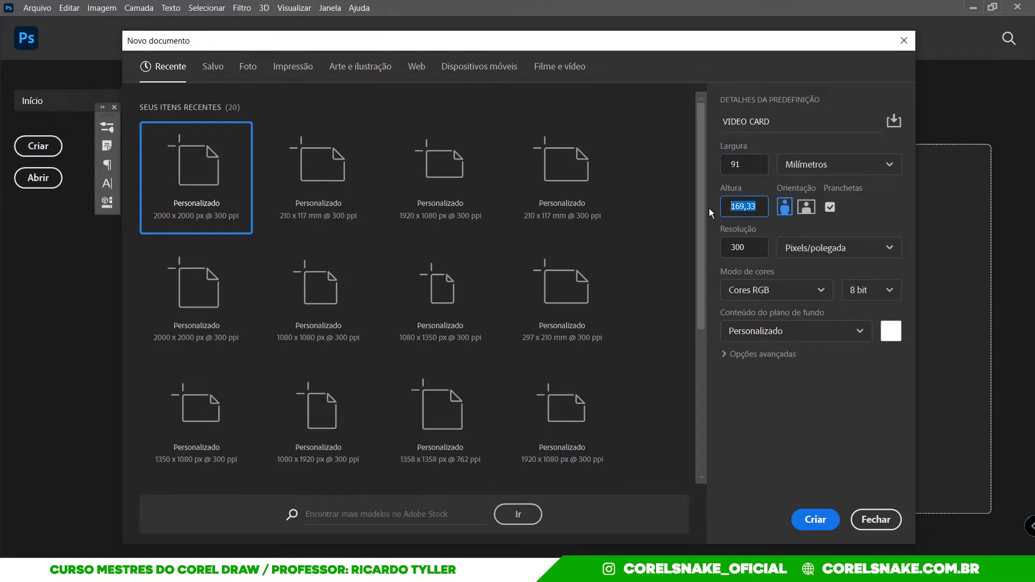
pyautogui.write('61')
# - Keep RGB colour mode and create the VIDEO CARD document
pyautogui.click(760, 164)
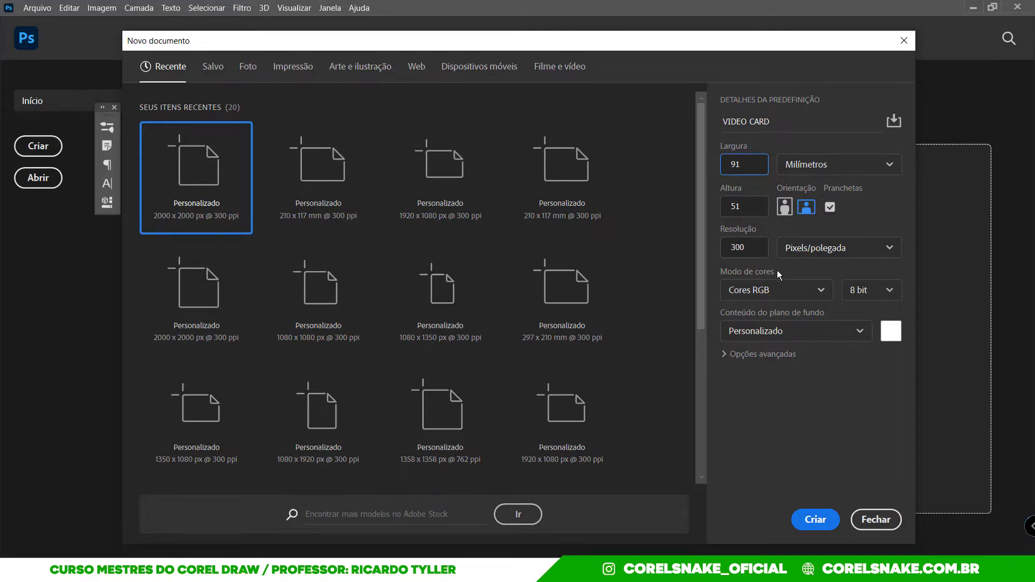
pyautogui.click(809, 294)
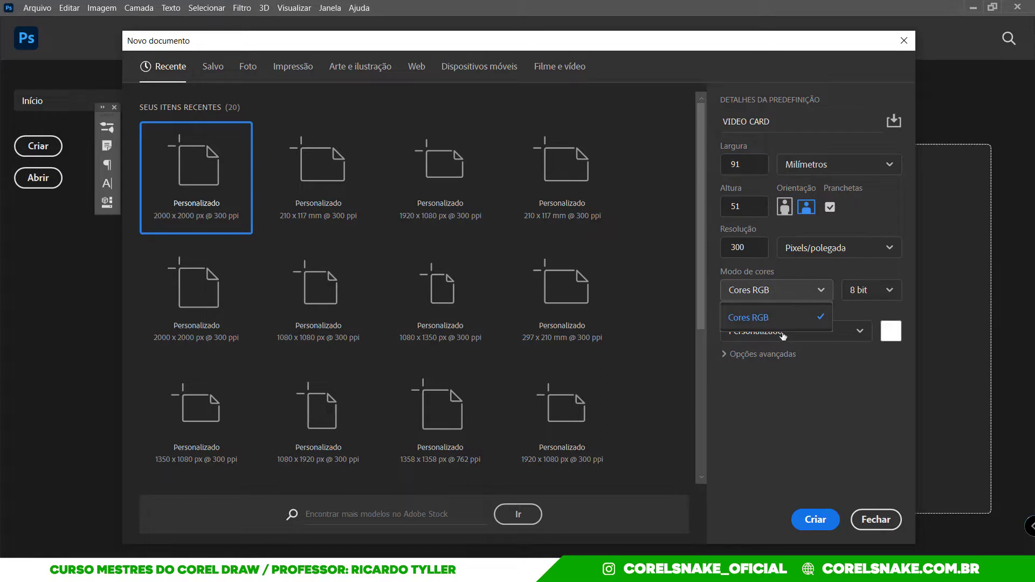
pyautogui.click(828, 410)
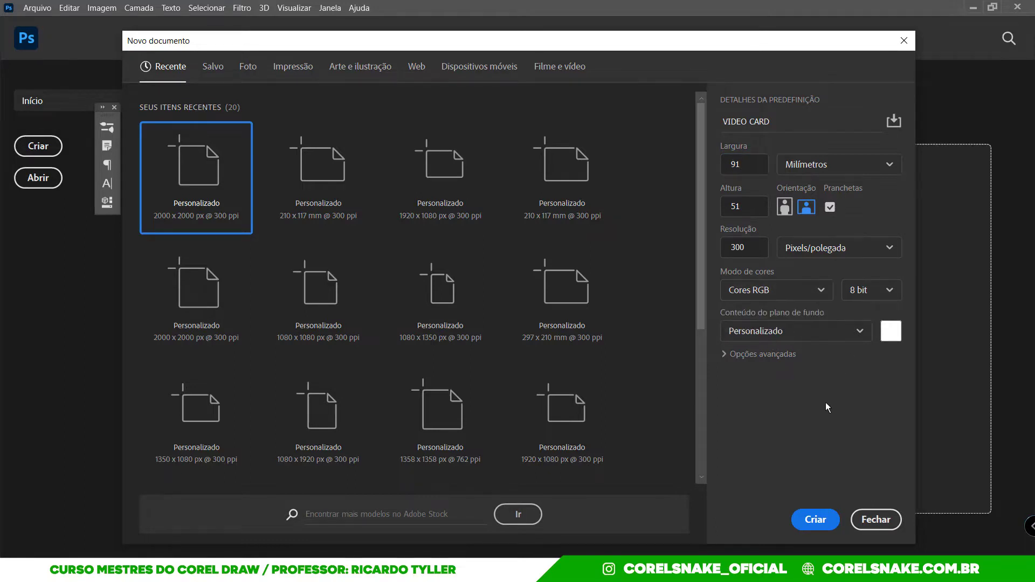
pyautogui.click(777, 285)
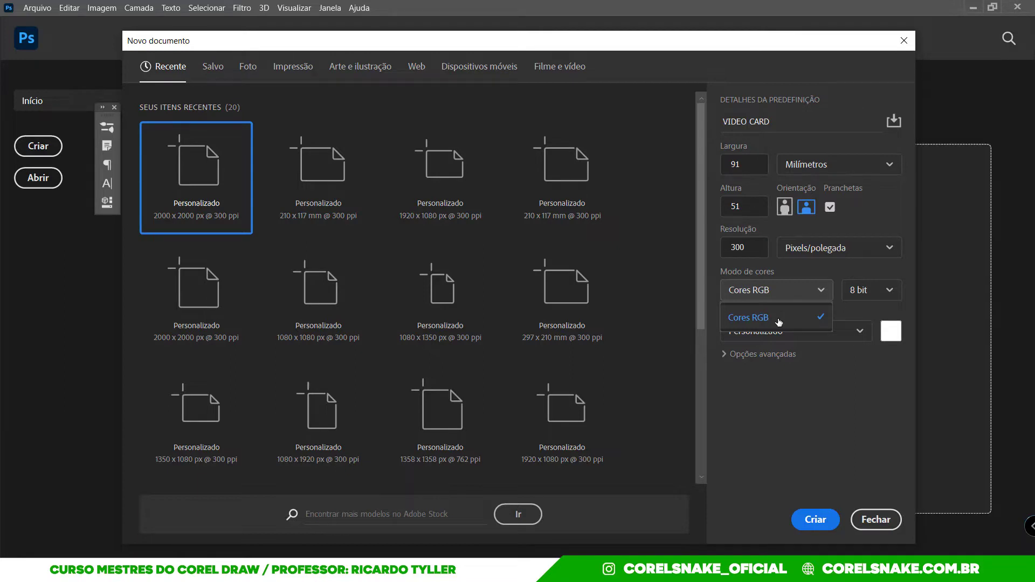
pyautogui.click(811, 317)
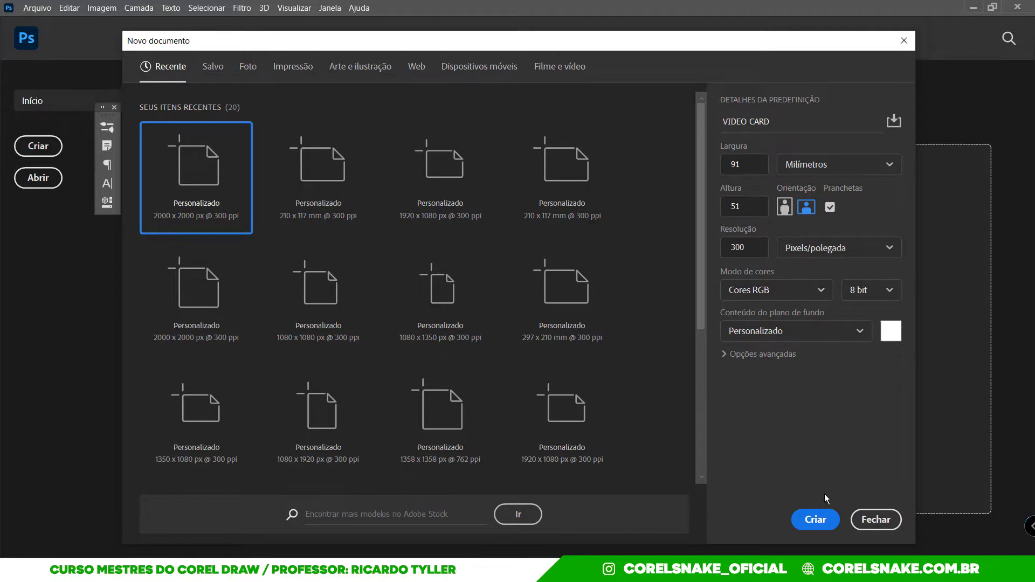
pyautogui.click(813, 520)
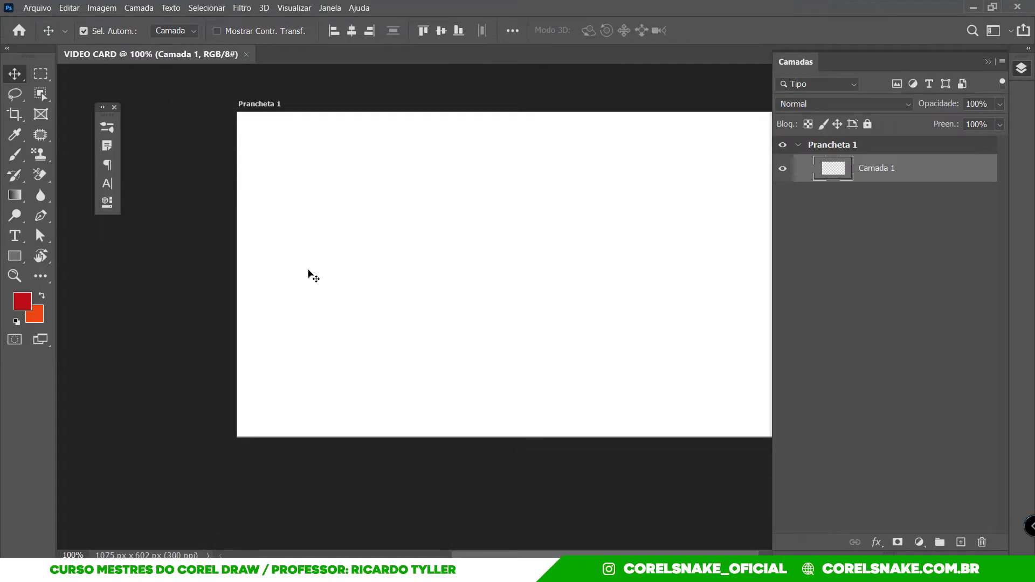
# - Remove the Prancheta 1 artboard with Ctrl+Shift+G, keeping Camada 1
pyautogui.scroll(-3, 313, 276)
pyautogui.scroll(2, 252, 284)
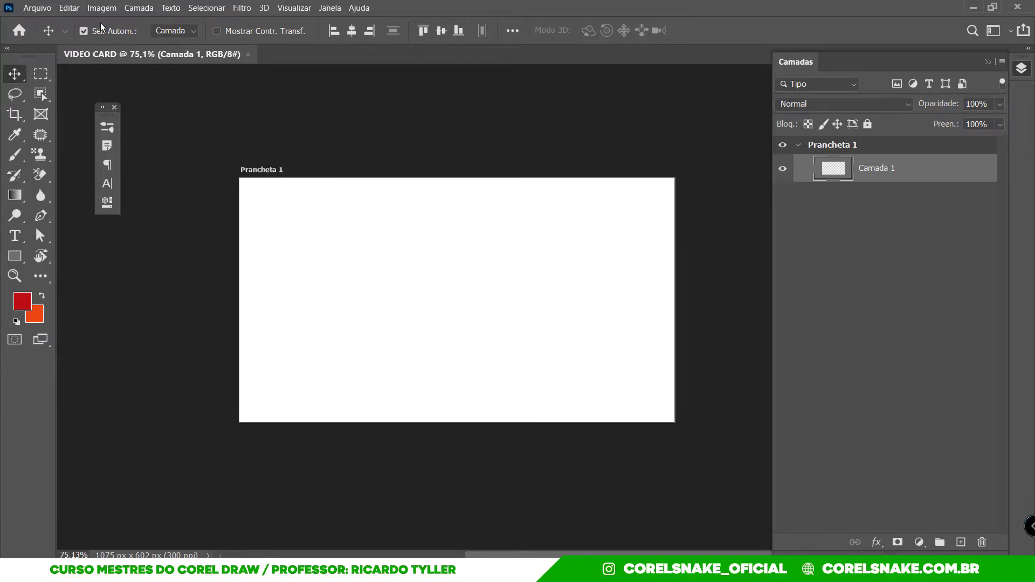
pyautogui.click(37, 7)
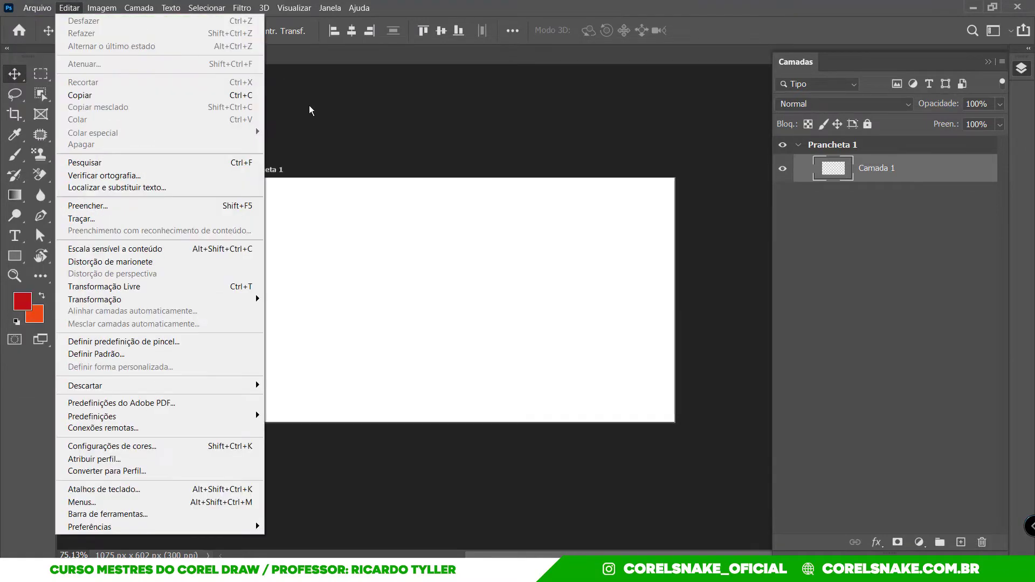
pyautogui.click(313, 112)
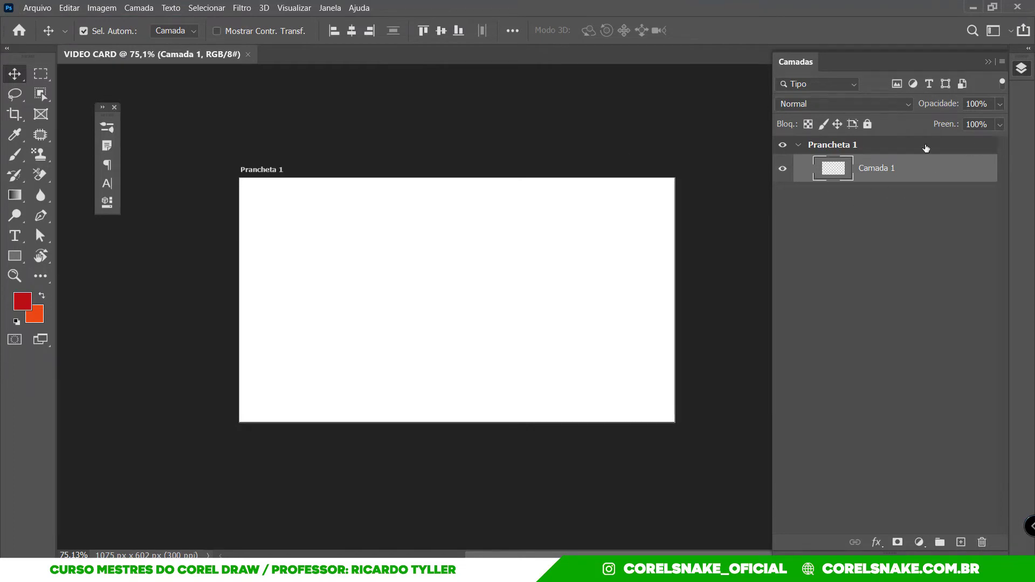
pyautogui.click(926, 147)
pyautogui.hotkey('ctrl', 'shift', 'g')
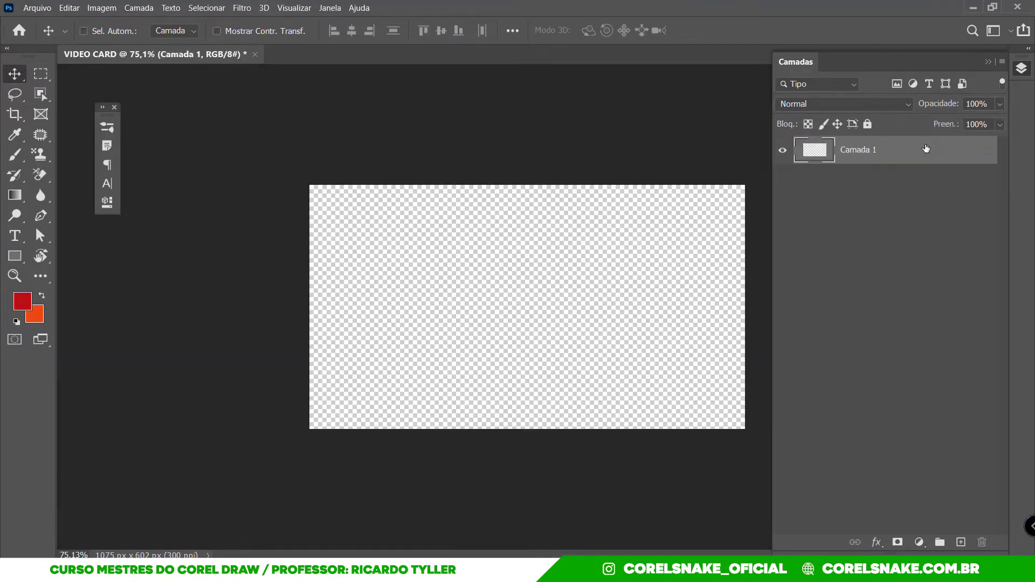
pyautogui.scroll(-3, 241, 245)
pyautogui.scroll(1, 735, 286)
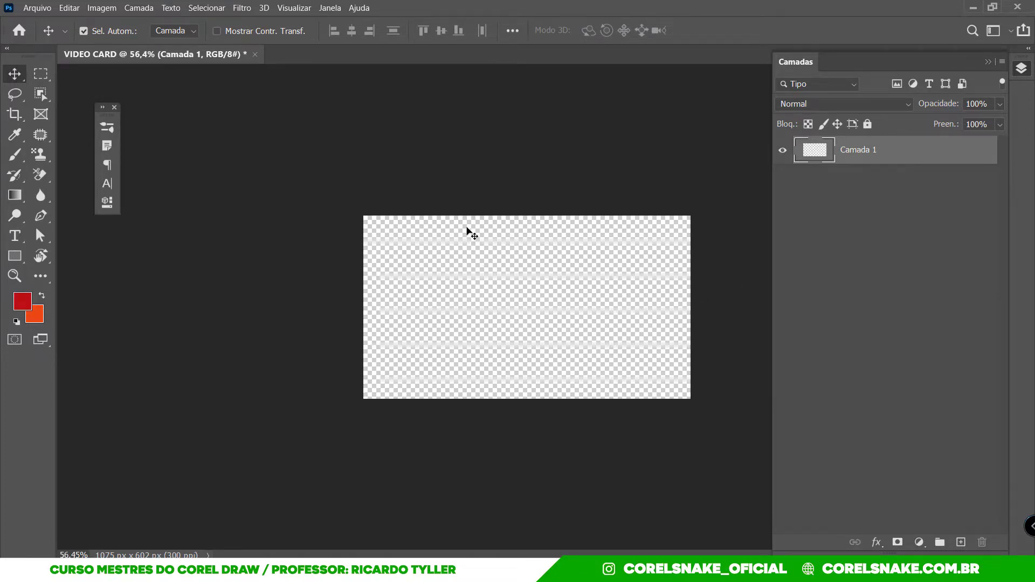
# - Create a 1075 × 602 px artboard named FRENTE containing Camada 1
pyautogui.click(1004, 62)
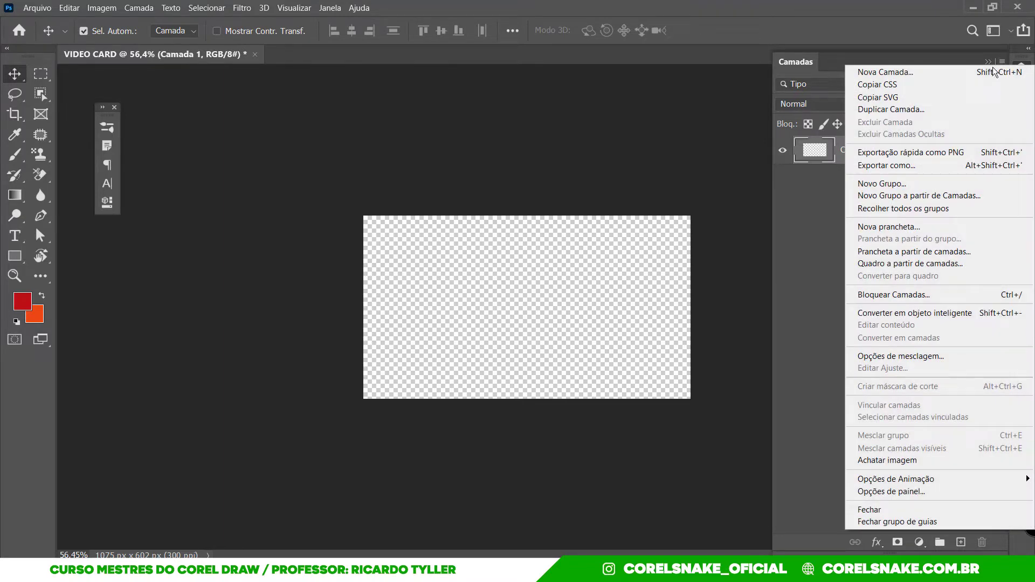
pyautogui.click(889, 228)
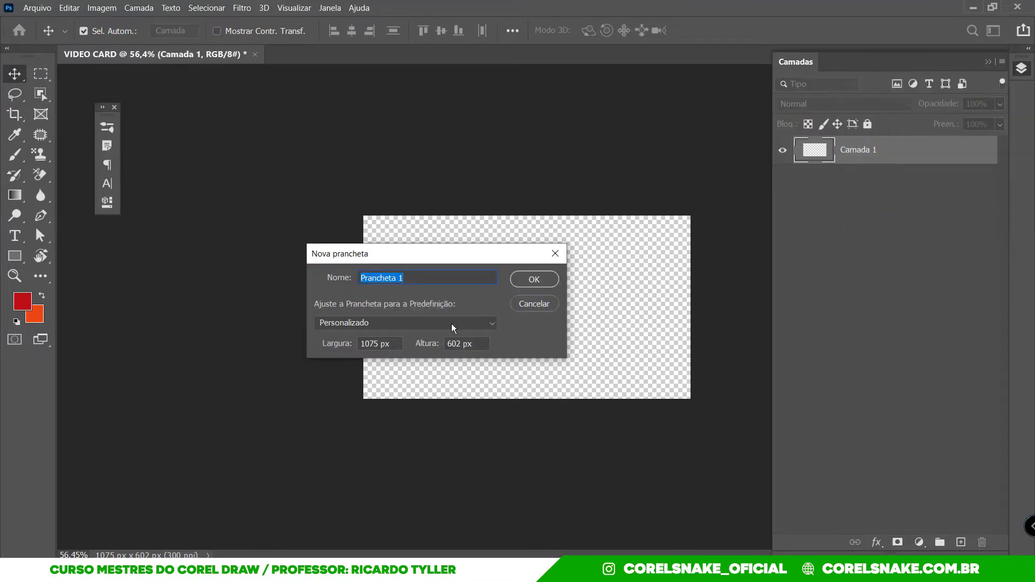
pyautogui.write('F')
pyautogui.write('RENTE')
pyautogui.click(534, 280)
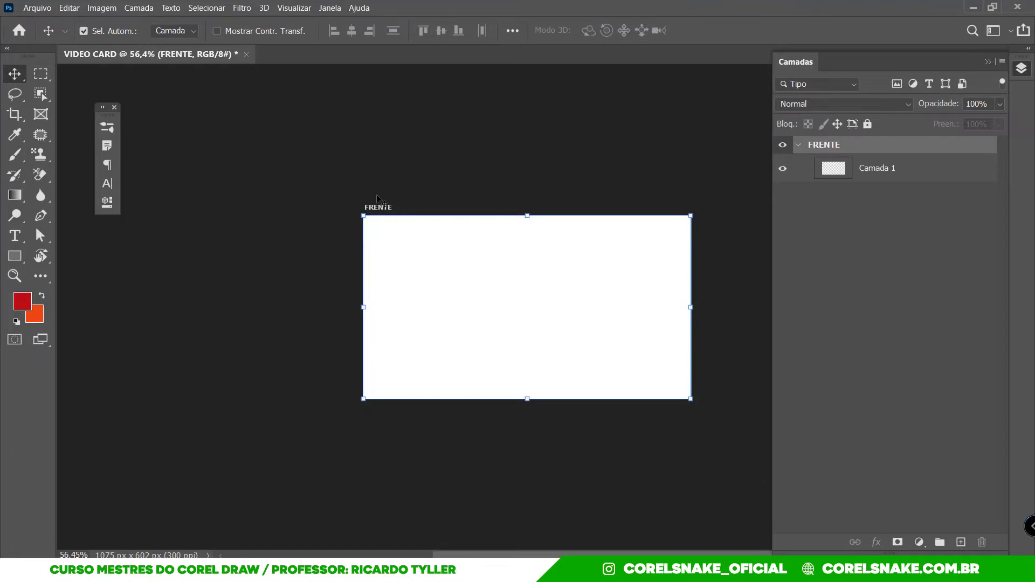
pyautogui.click(389, 176)
pyautogui.click(495, 266)
pyautogui.scroll(-3, 254, 250)
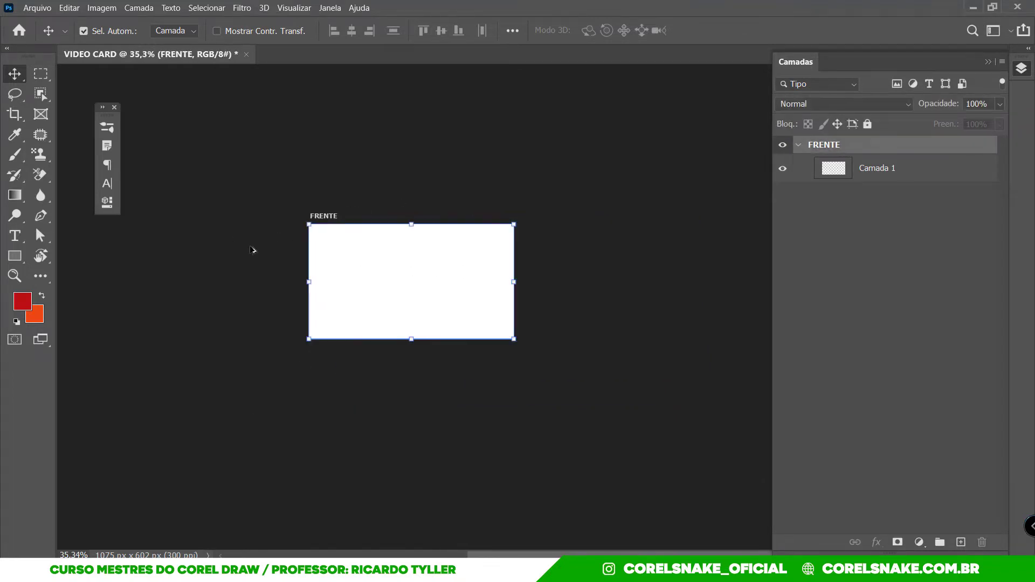
pyautogui.scroll(3, 531, 253)
pyautogui.scroll(-1, 314, 247)
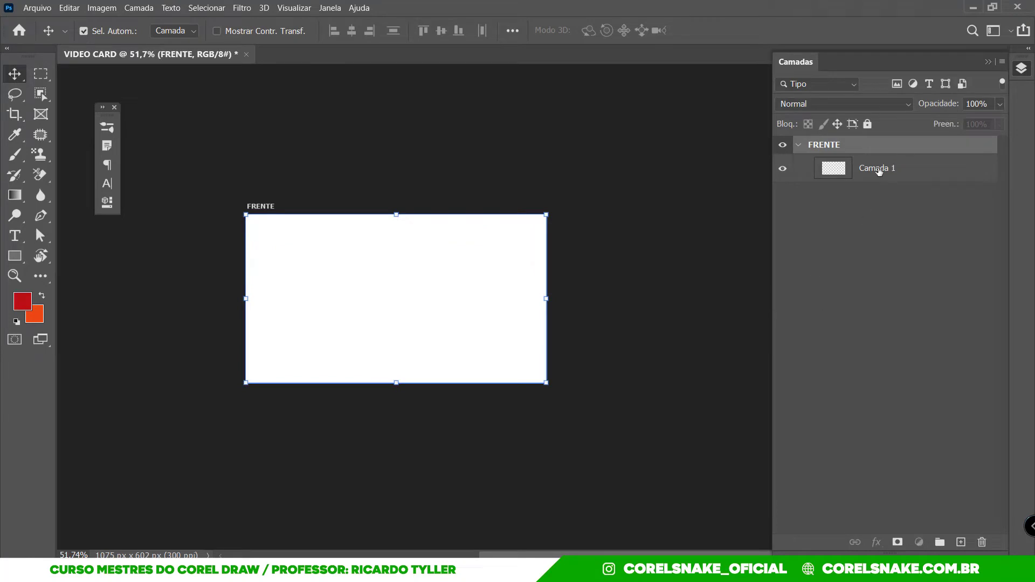
pyautogui.click(876, 169)
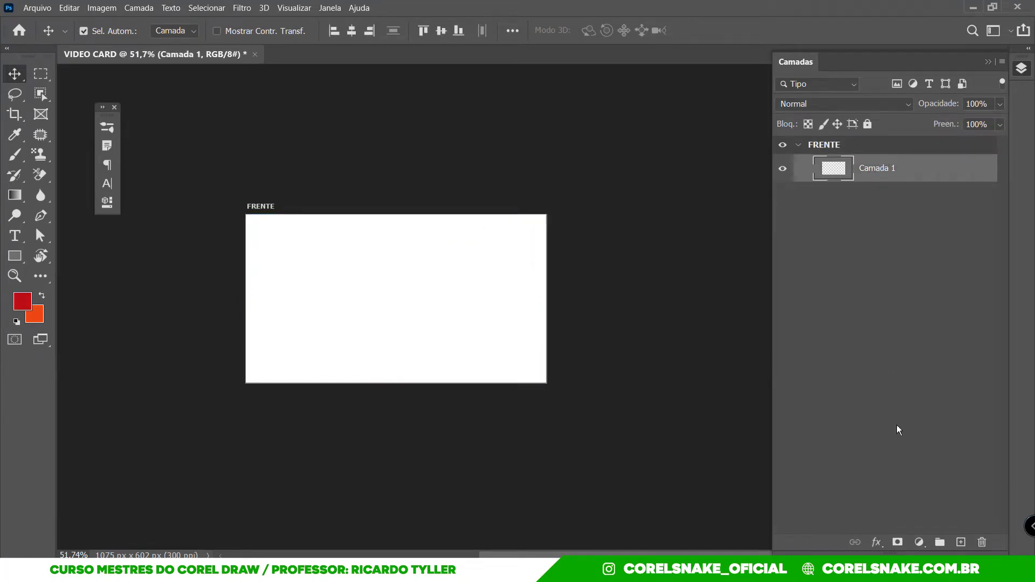
# - Add a Cor sólida fill layer in dark blue-grey 1a1b20 behind FRENTE
pyautogui.click(920, 538)
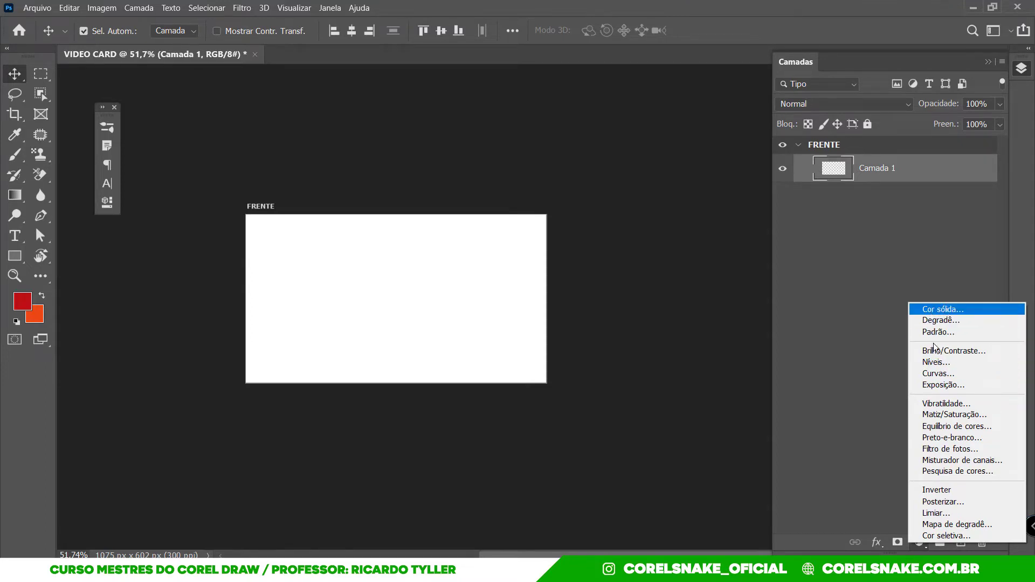
pyautogui.click(835, 479)
pyautogui.click(919, 543)
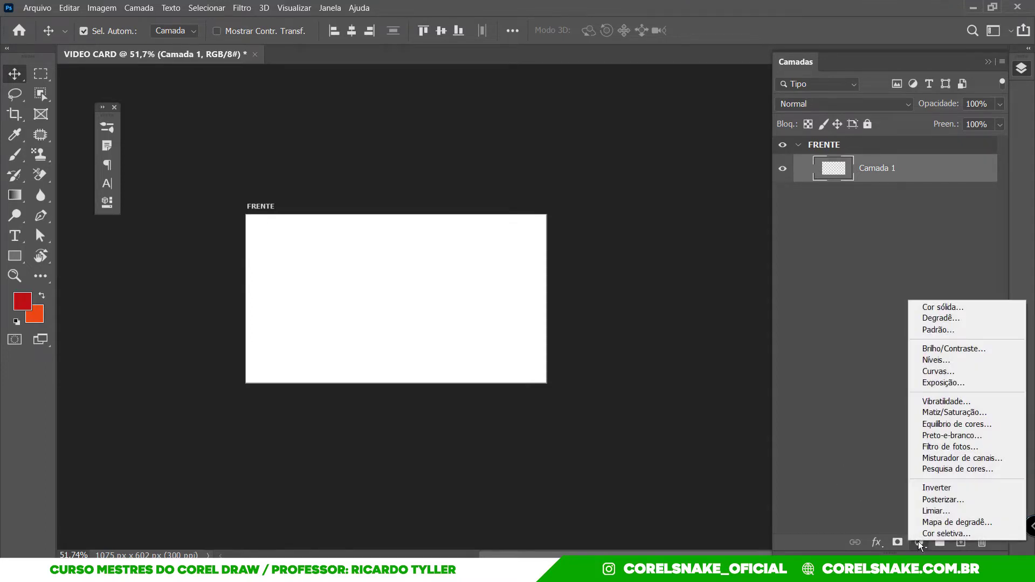
pyautogui.click(952, 308)
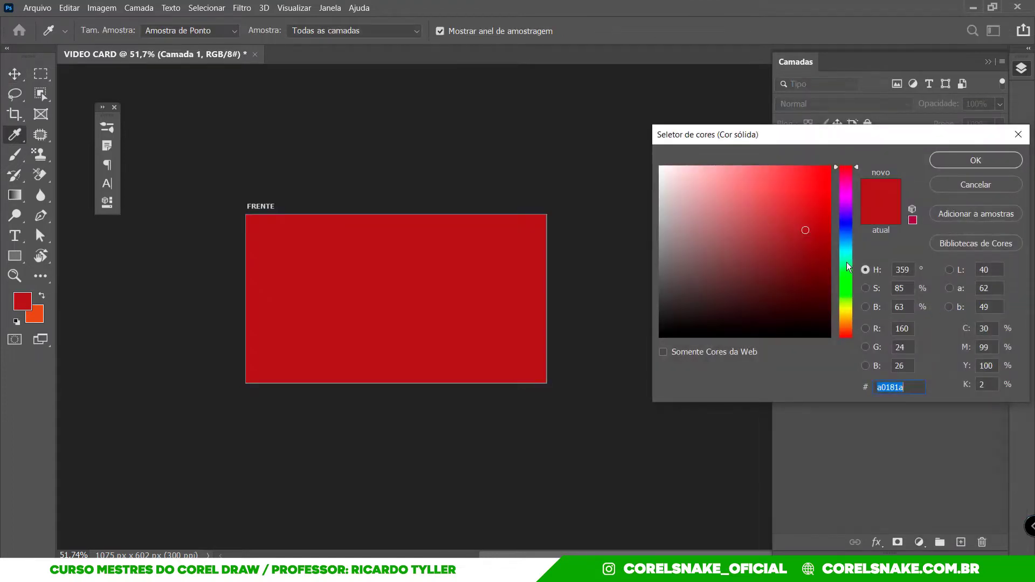
pyautogui.click(846, 226)
pyautogui.click(790, 289)
pyautogui.moveTo(791, 289); pyautogui.dragTo(690, 317)
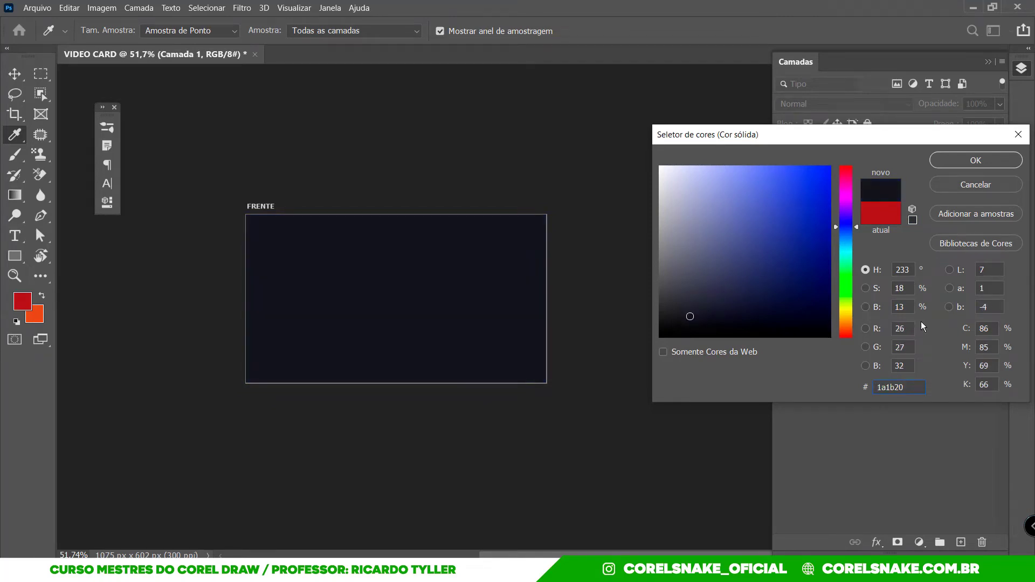
pyautogui.click(965, 160)
pyautogui.click(668, 288)
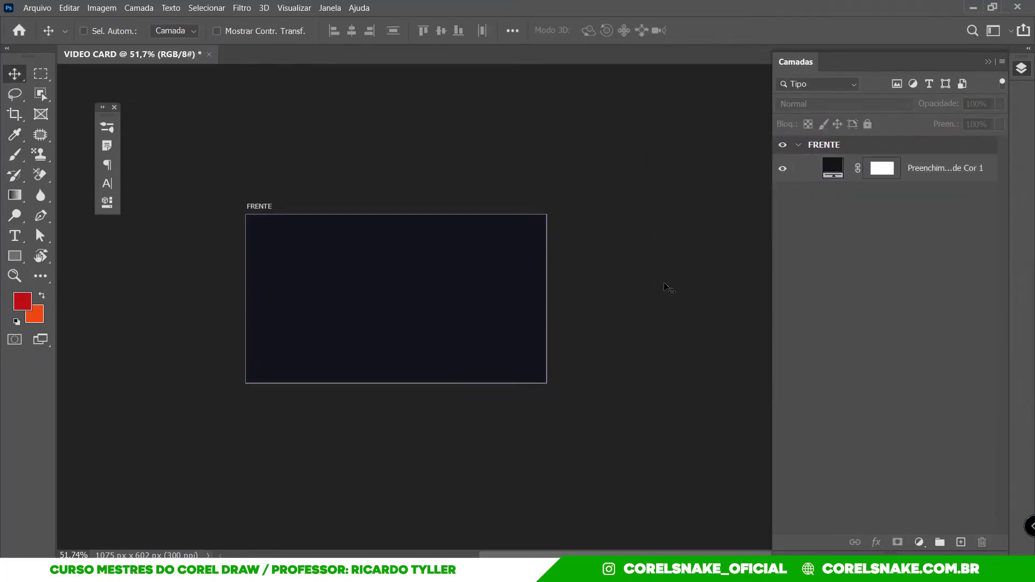
pyautogui.scroll(3, 669, 288)
pyautogui.scroll(-2, 511, 236)
pyautogui.scroll(-1, 279, 220)
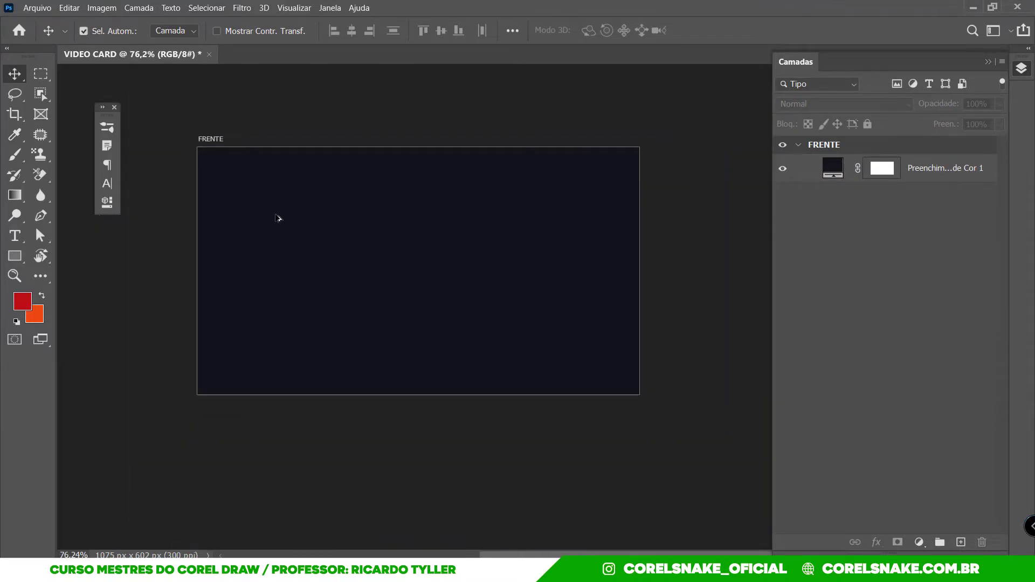
pyautogui.scroll(1, 342, 275)
pyautogui.scroll(-2, 386, 198)
pyautogui.scroll(2, 393, 195)
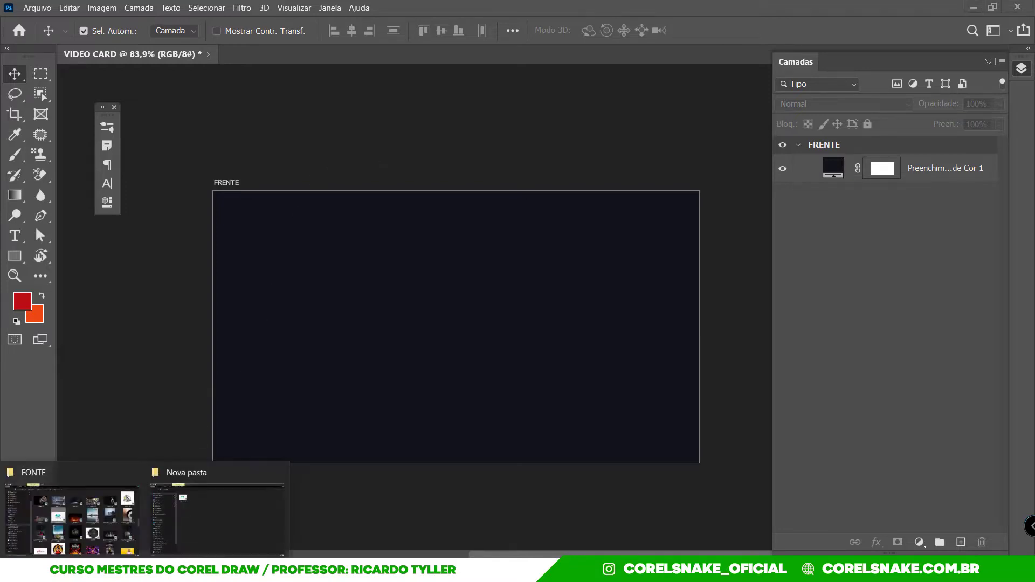
# - Drag the CO logo image from the Nova pasta folder onto the FRENTE artboard
pyautogui.click(194, 524)
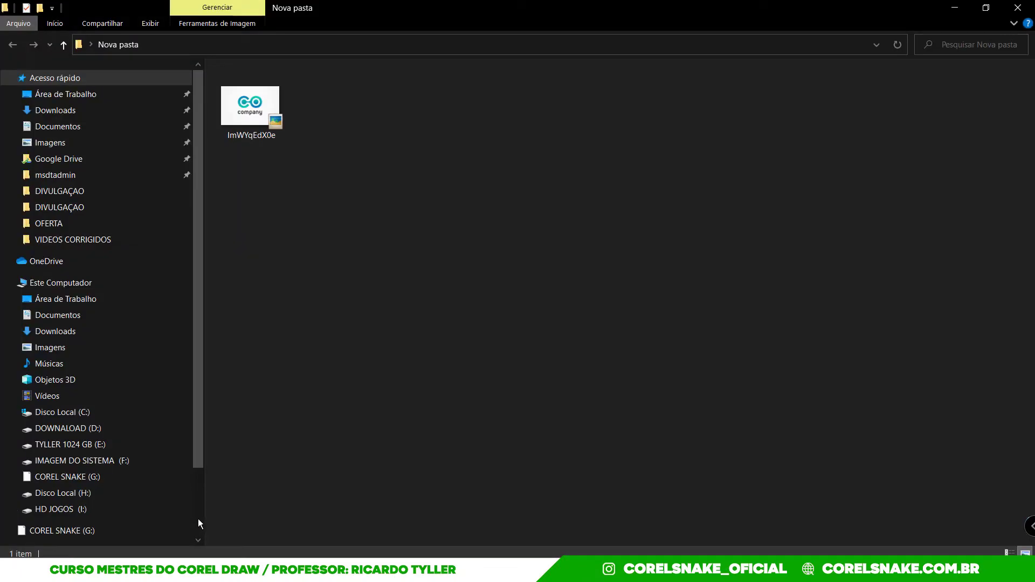
pyautogui.moveTo(258, 107)
pyautogui.mouseDown()
pyautogui.moveTo(491, 570)
pyautogui.moveTo(429, 385)
pyautogui.mouseUp()
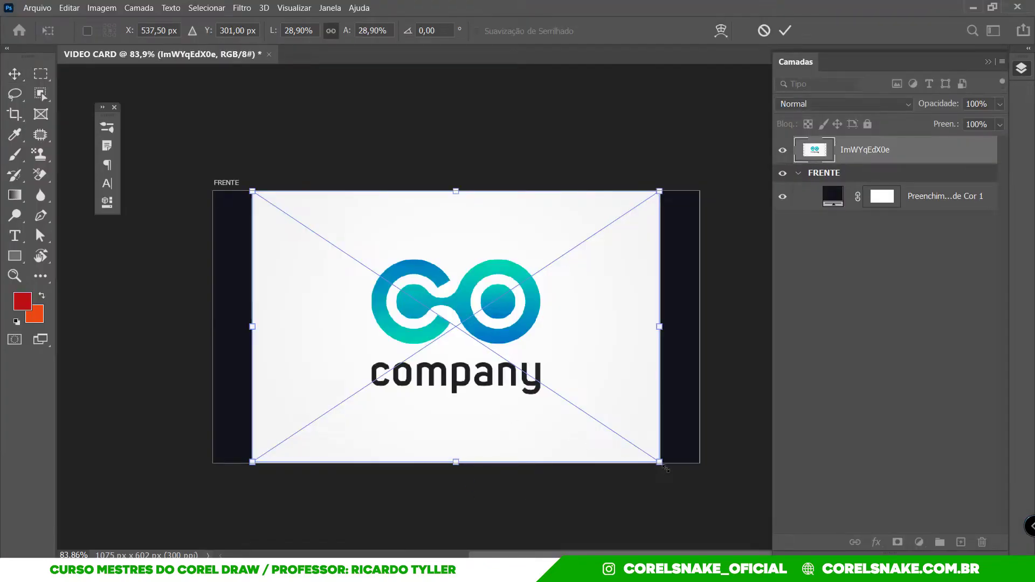
# - Scale the placed logo to about 22.6% and rasterize its layer
pyautogui.moveTo(666, 469); pyautogui.dragTo(621, 426)
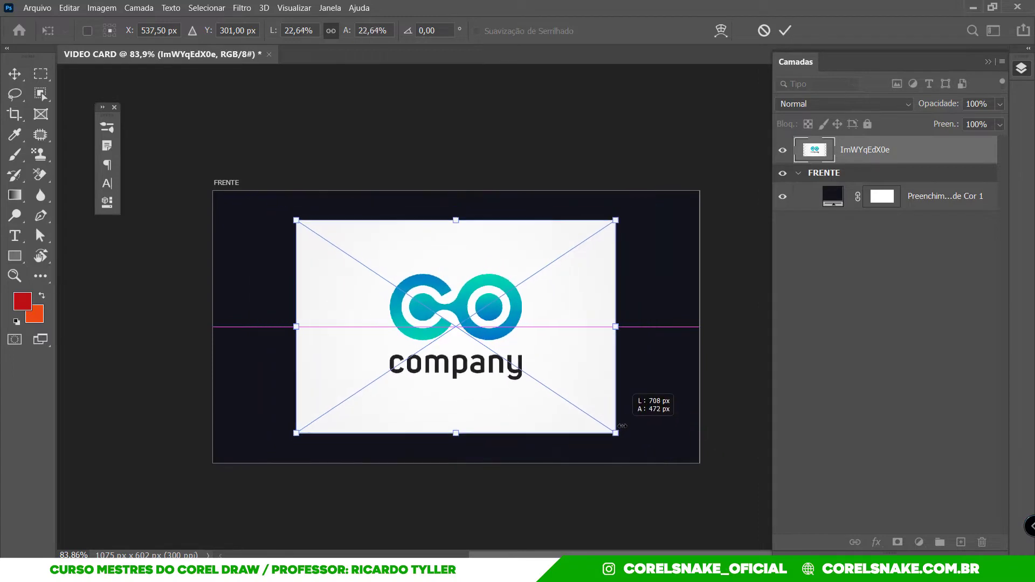
pyautogui.press('Return')
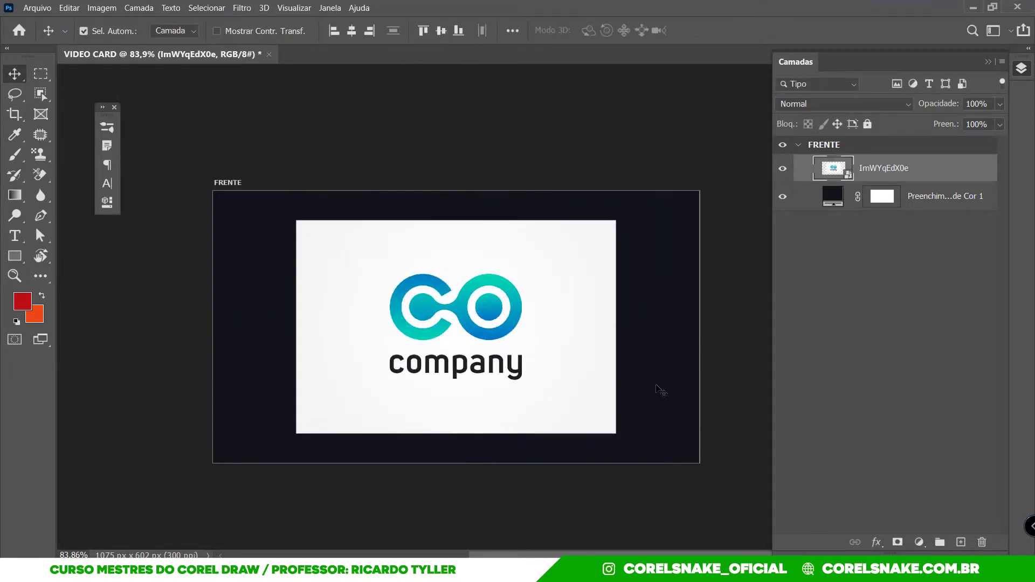
pyautogui.rightClick(929, 173)
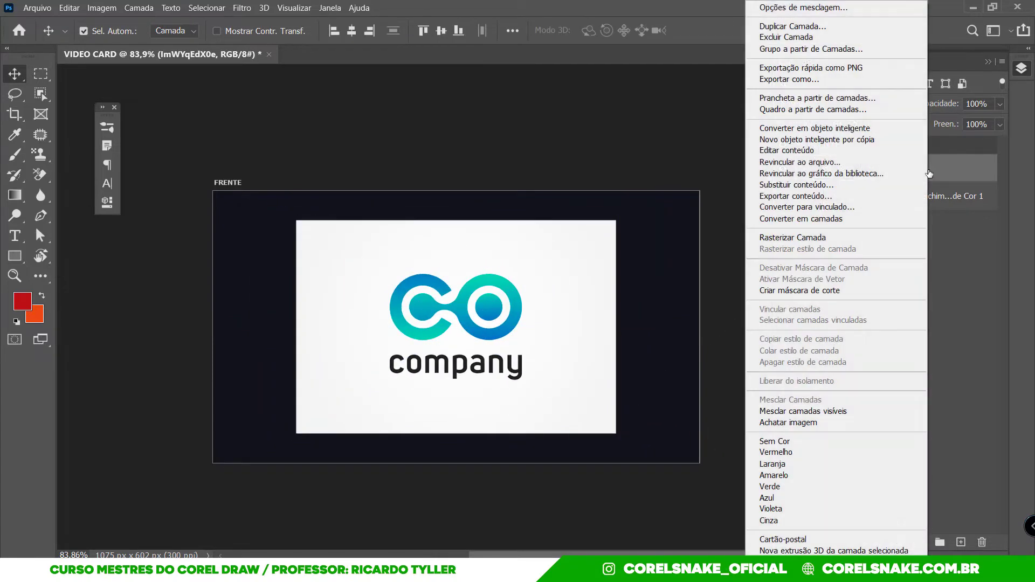
pyautogui.click(828, 241)
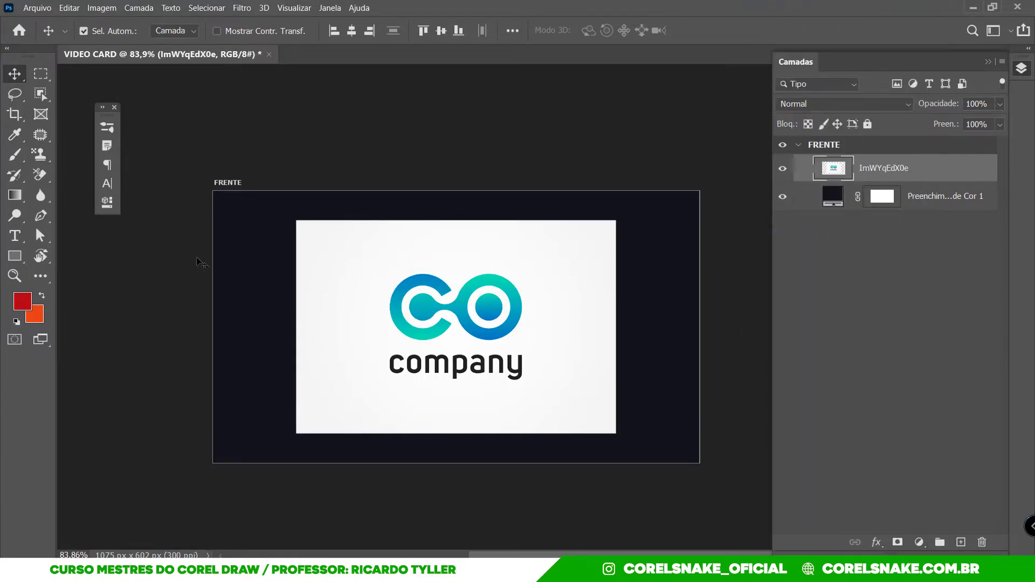
pyautogui.click(41, 176)
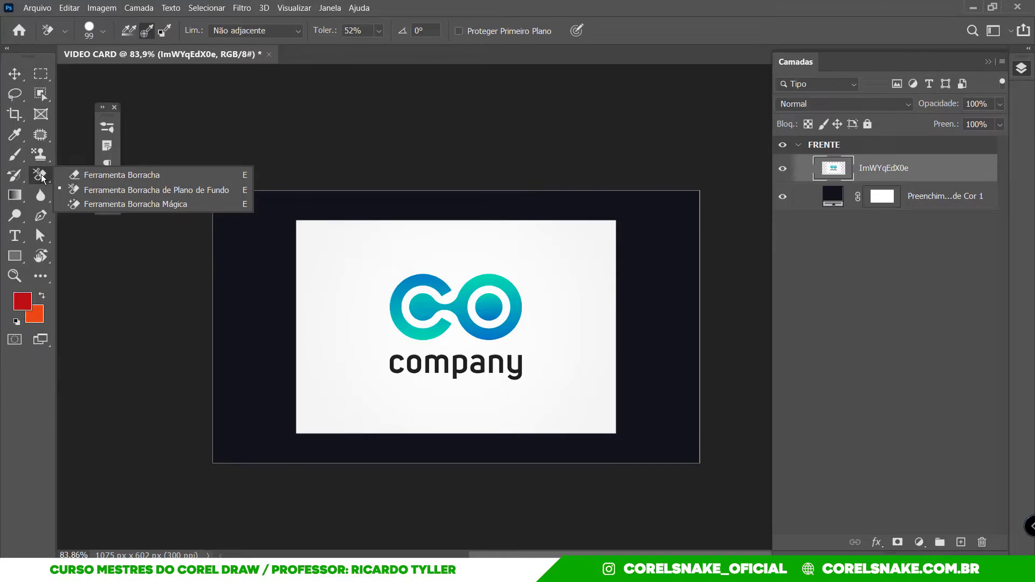
# - Set the Background Eraser to 70% tolerance and a 173 px brush
pyautogui.click(132, 192)
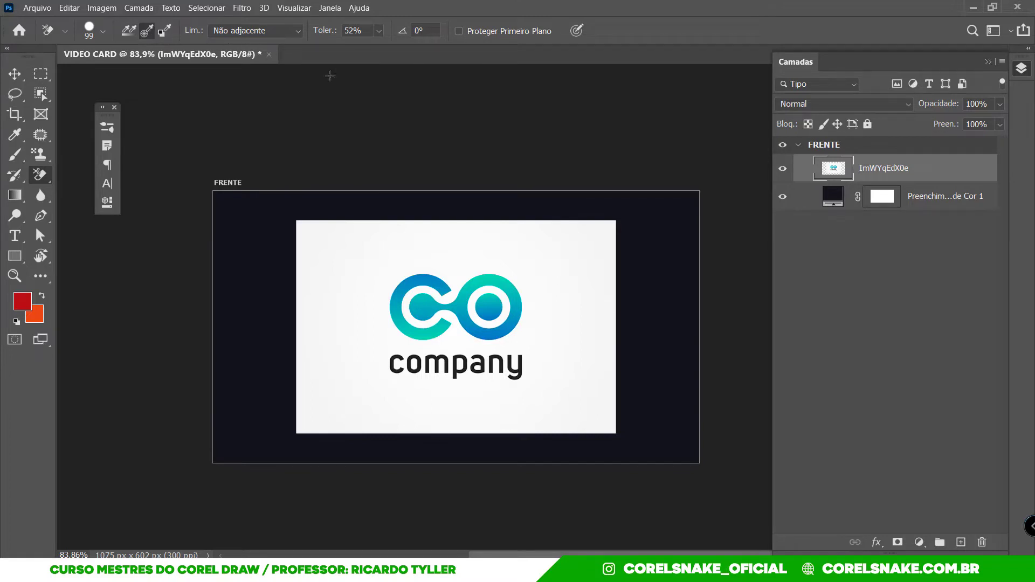
pyautogui.click(380, 32)
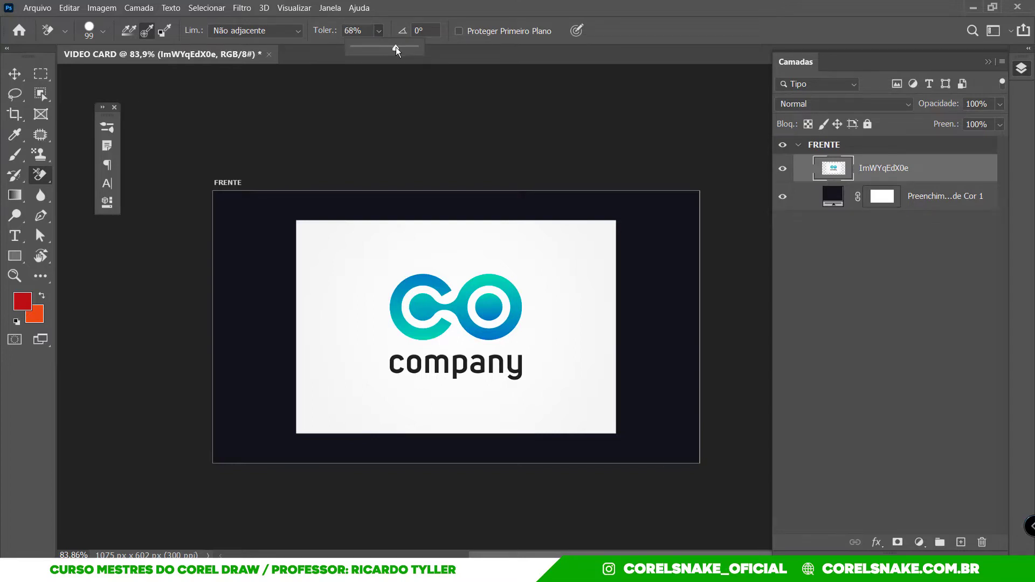
pyautogui.moveTo(396, 47); pyautogui.dragTo(397, 47)
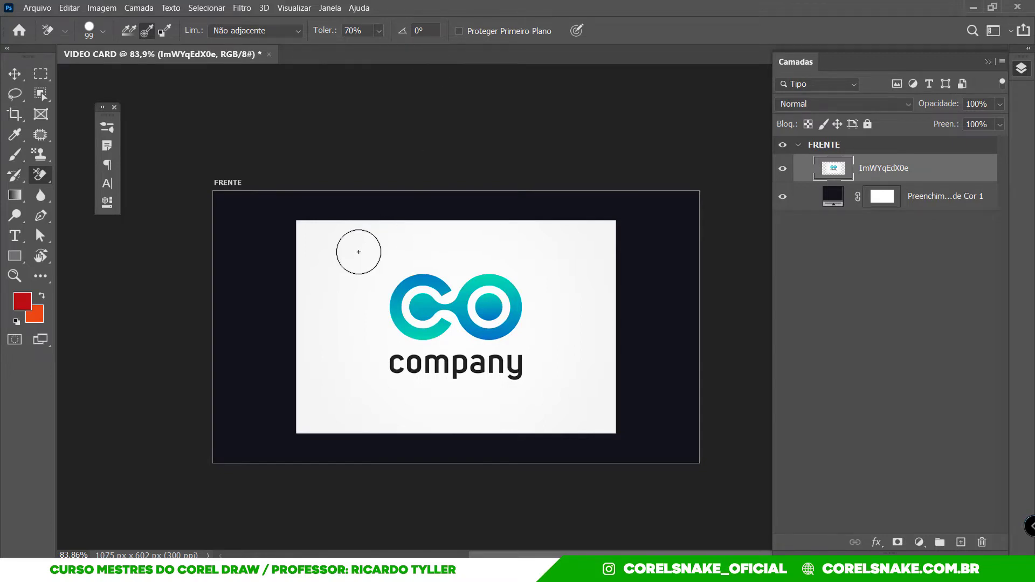
pyautogui.moveTo(345, 248)
pyautogui.mouseDown()
pyautogui.moveTo(324, 240)
pyautogui.moveTo(493, 295)
pyautogui.moveTo(351, 415)
pyautogui.mouseUp()
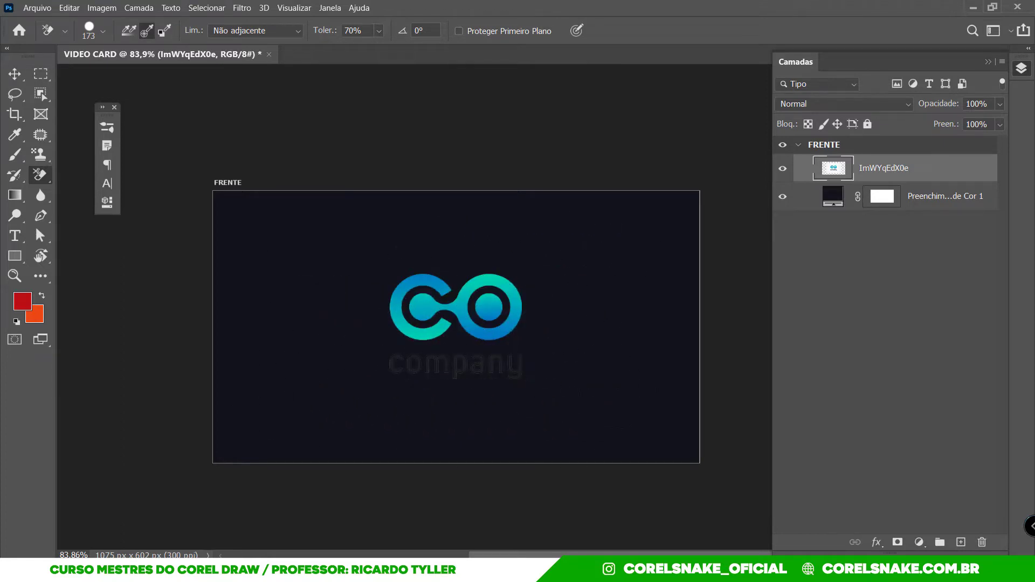
pyautogui.hotkey('ctrl', 'z')
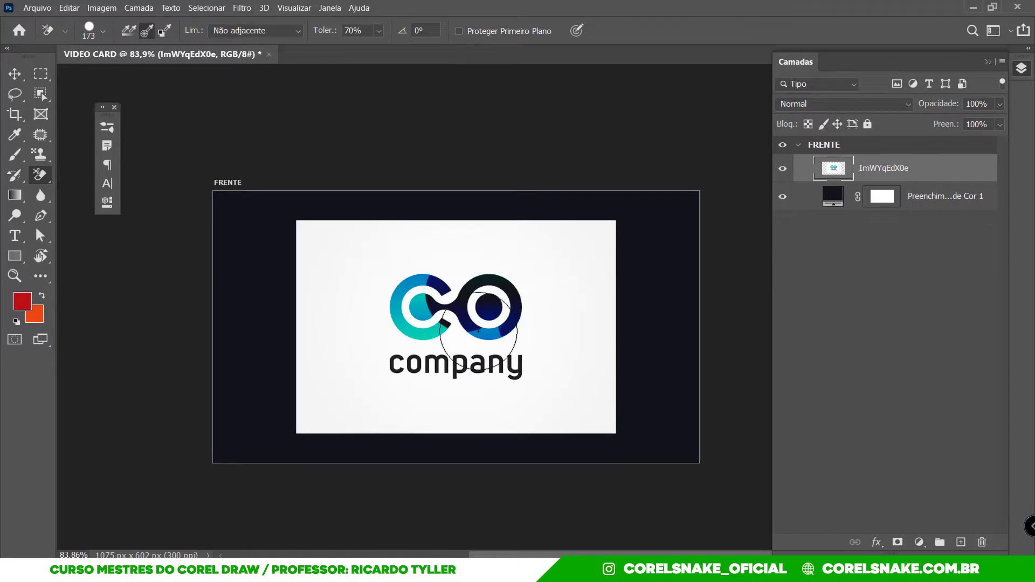
# - Erase the white backdrop around the CO logo, leaving it on the navy card
pyautogui.moveTo(467, 290); pyautogui.dragTo(404, 247)
pyautogui.hotkey('ctrl', 'z')
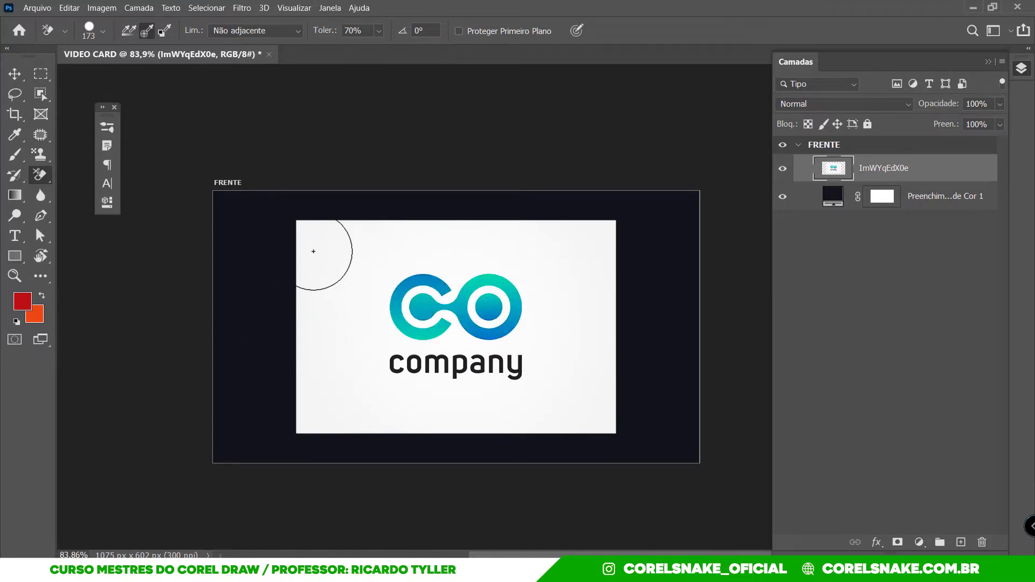
pyautogui.moveTo(307, 229)
pyautogui.mouseDown()
pyautogui.moveTo(626, 372)
pyautogui.moveTo(405, 423)
pyautogui.moveTo(325, 307)
pyautogui.moveTo(591, 326)
pyautogui.moveTo(460, 364)
pyautogui.mouseUp()
pyautogui.moveTo(525, 328)
pyautogui.mouseDown()
pyautogui.moveTo(372, 304)
pyautogui.moveTo(584, 402)
pyautogui.mouseUp()
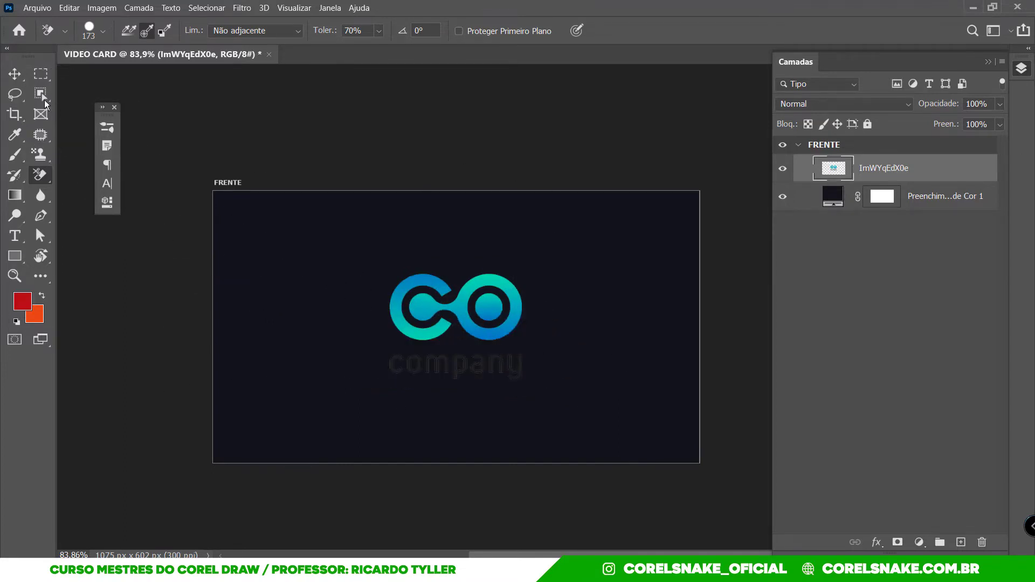
pyautogui.press('v')
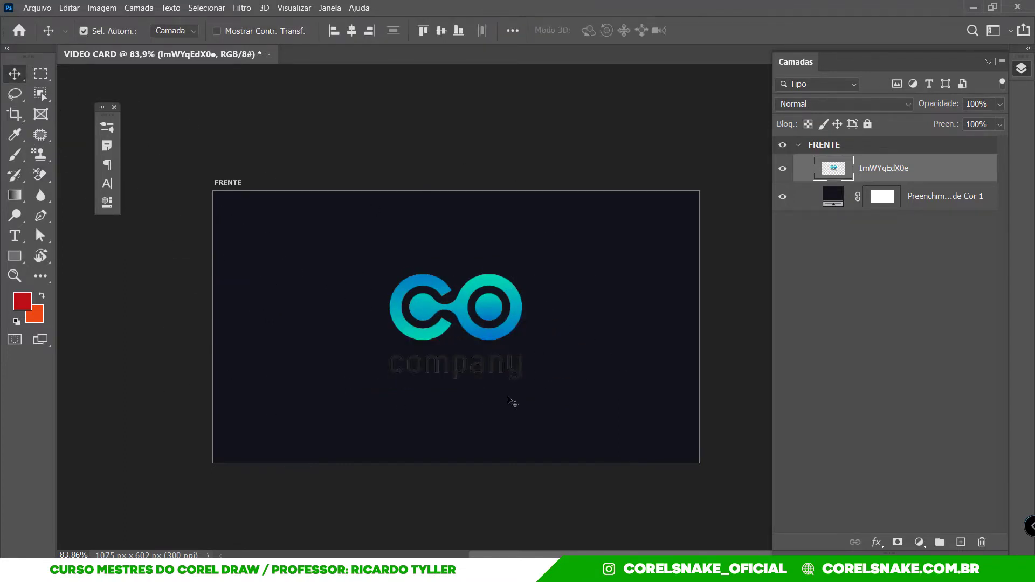
pyautogui.scroll(2, 517, 404)
pyautogui.scroll(-2, 458, 386)
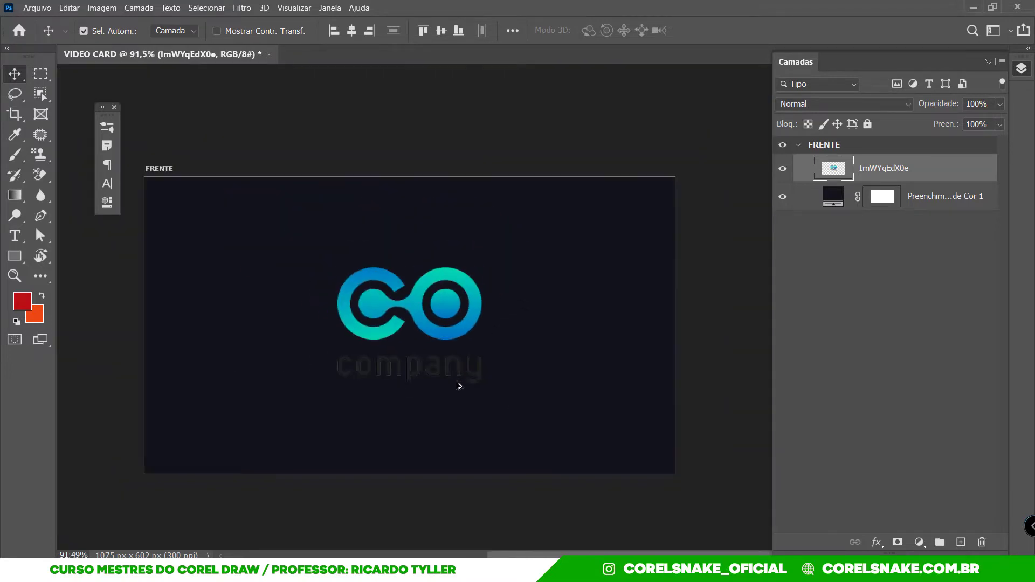
pyautogui.scroll(-1, 458, 386)
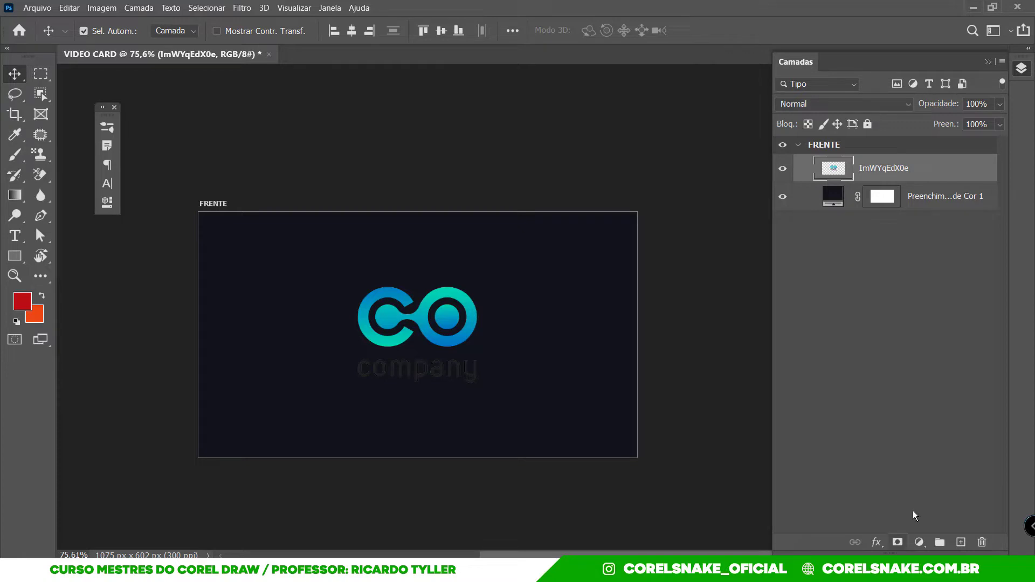
# - Delete the faded 'company' text and nudge the CO logo slightly lower
pyautogui.click(43, 75)
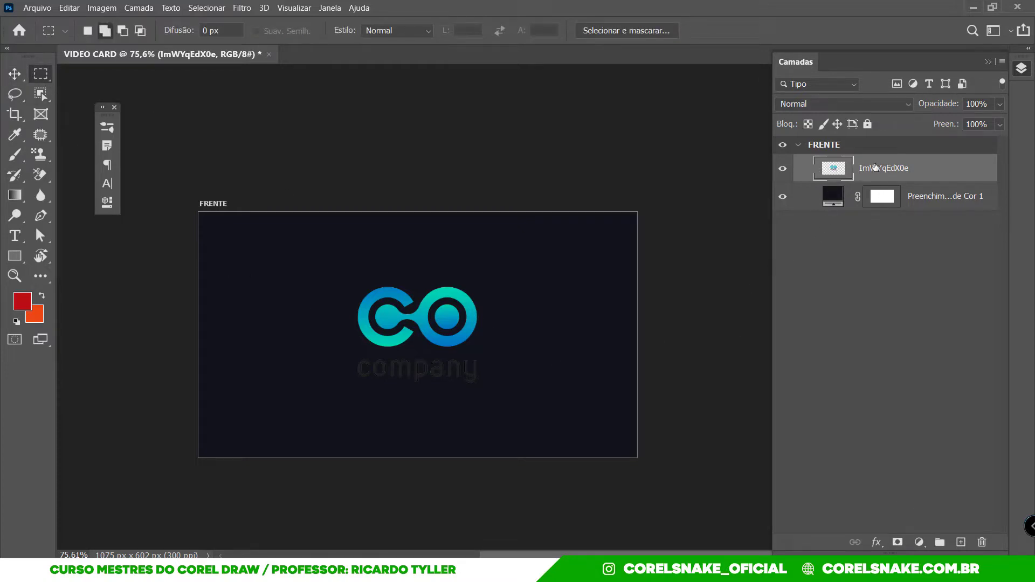
pyautogui.moveTo(548, 420); pyautogui.dragTo(283, 352)
pyautogui.press('Delete')
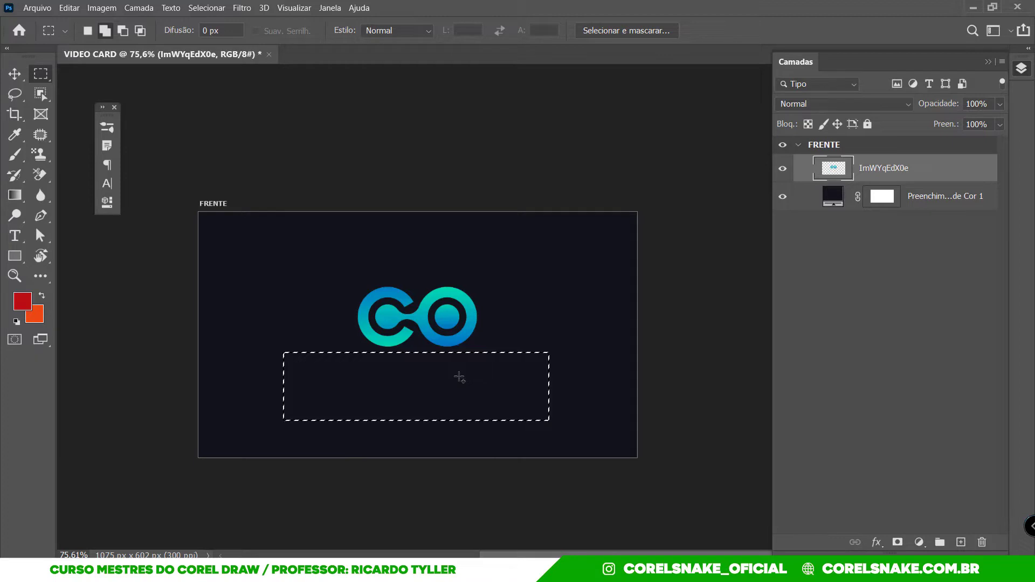
pyautogui.hotkey('ctrl', 'd')
pyautogui.click(22, 76)
pyautogui.moveTo(424, 321); pyautogui.dragTo(424, 327)
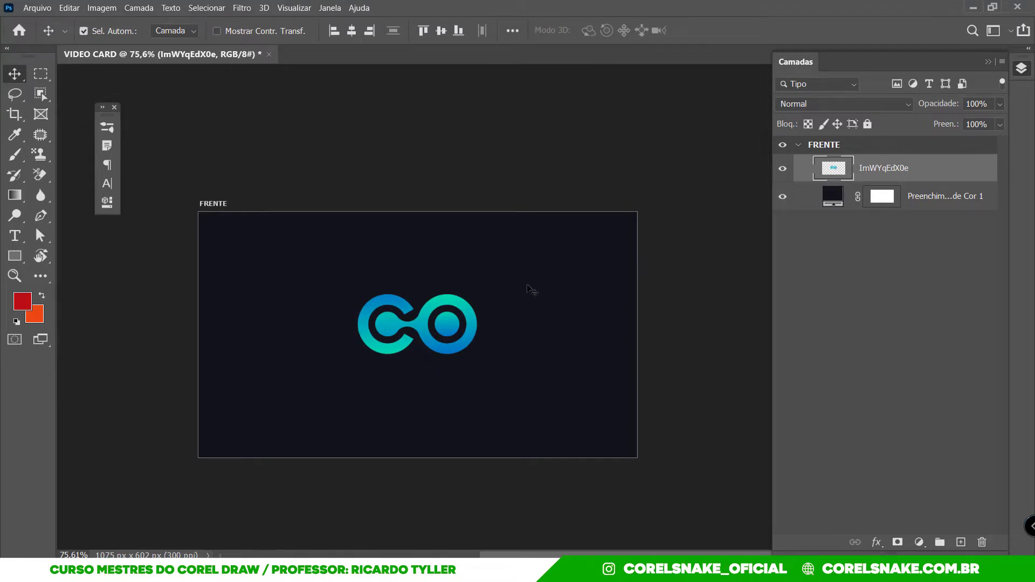
# - Group the colour fill layer into a group named FUNDO
pyautogui.click(912, 199)
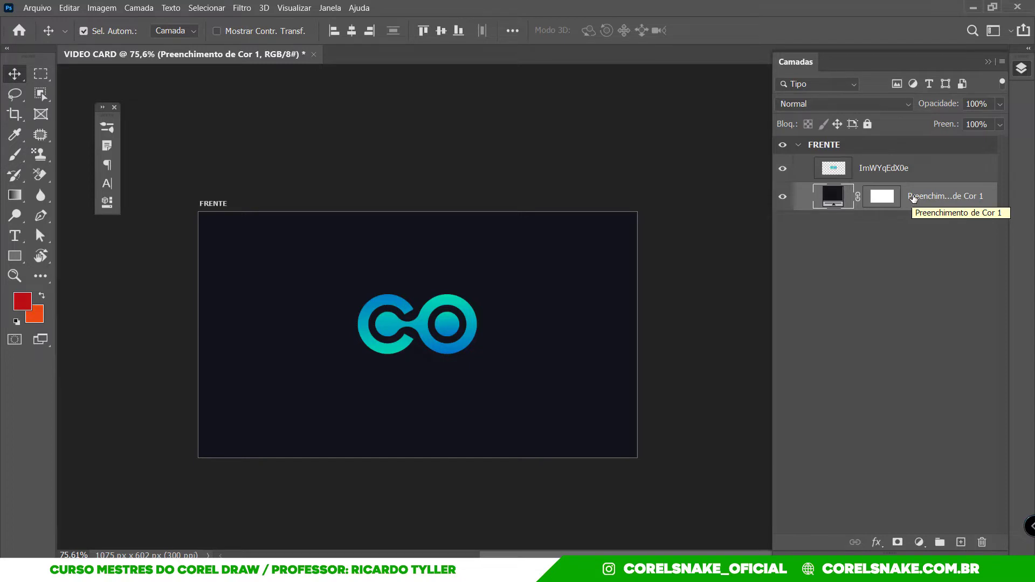
pyautogui.hotkey('ctrl', 'g')
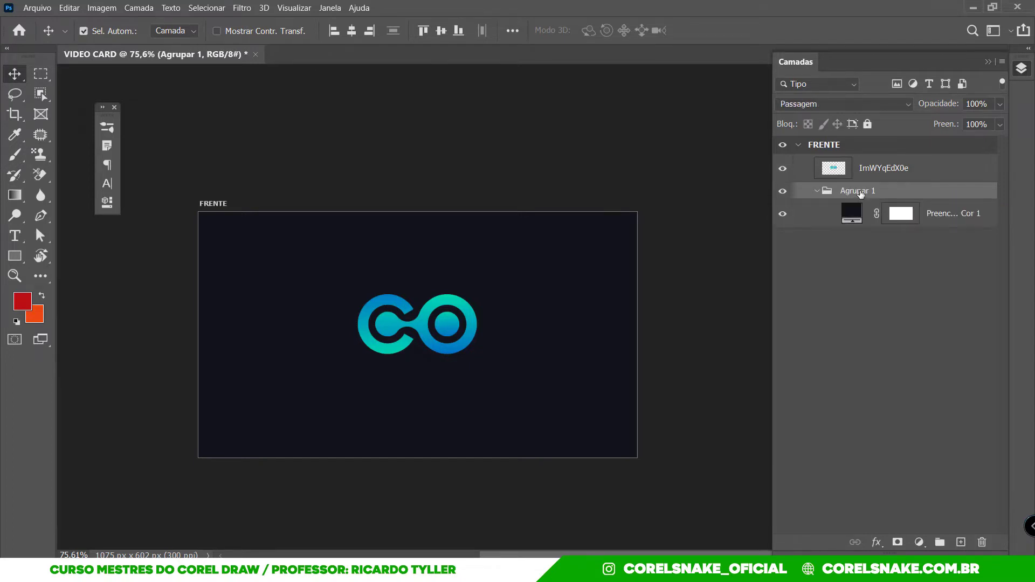
pyautogui.doubleClick(861, 192)
pyautogui.write('FUNDO')
pyautogui.press('Return')
# - Group the logo layer into a group named LOGO and collapse FUNDO
pyautogui.click(871, 164)
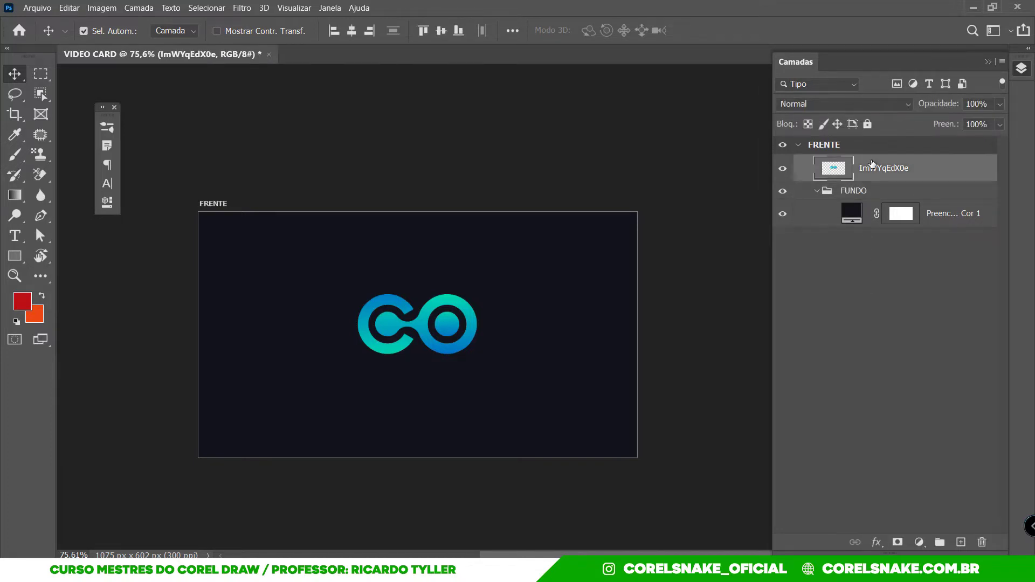
pyautogui.press('ctrl')
pyautogui.hotkey('ctrl', 'g')
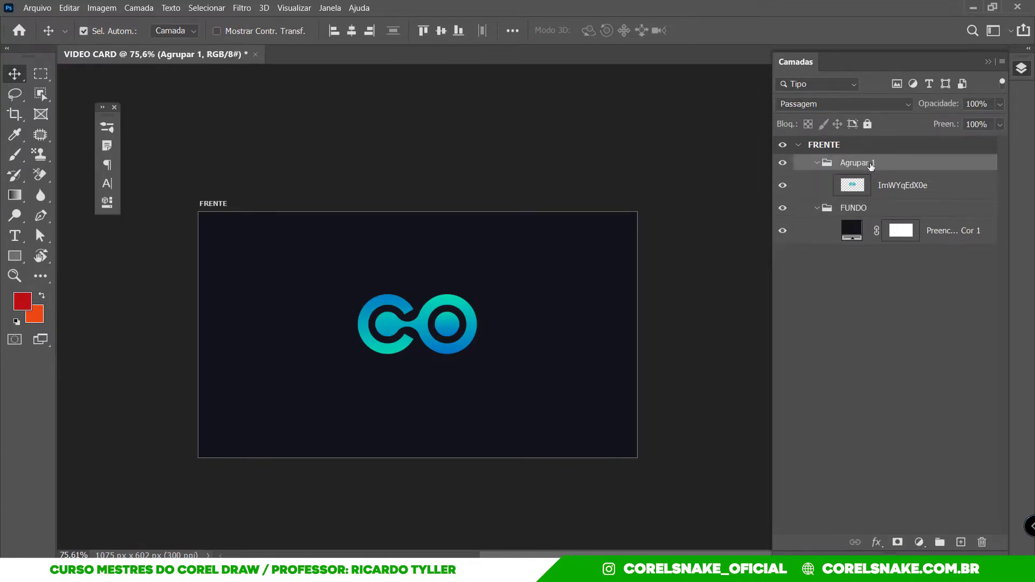
pyautogui.doubleClick(859, 163)
pyautogui.write('LOGO')
pyautogui.press('Return')
pyautogui.click(892, 298)
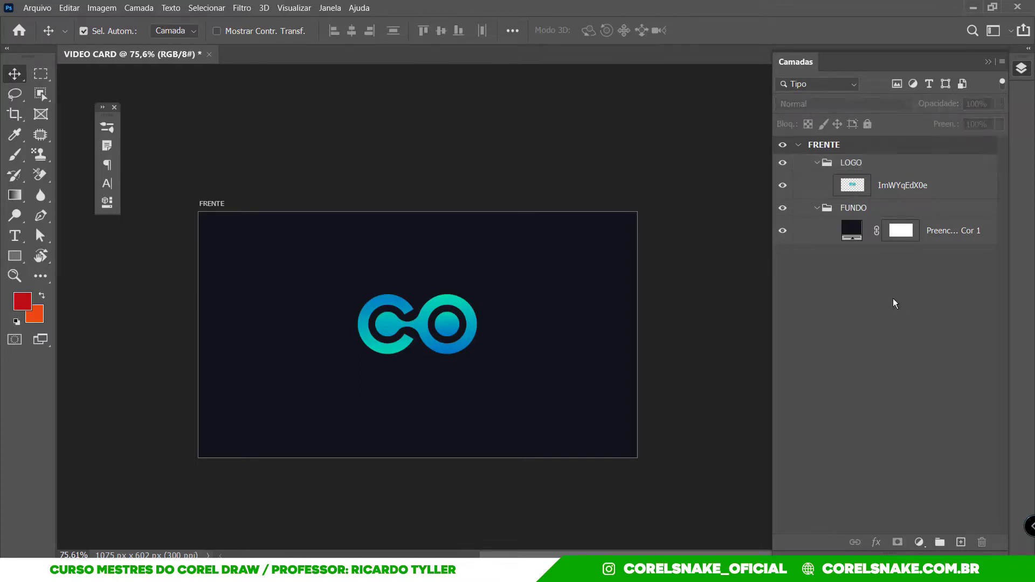
pyautogui.click(817, 208)
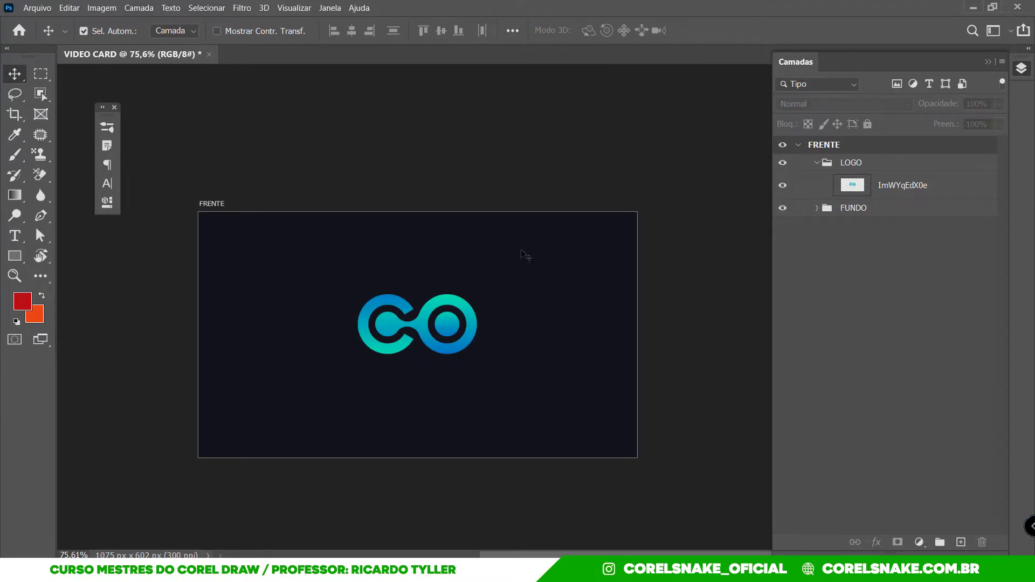
pyautogui.click(906, 187)
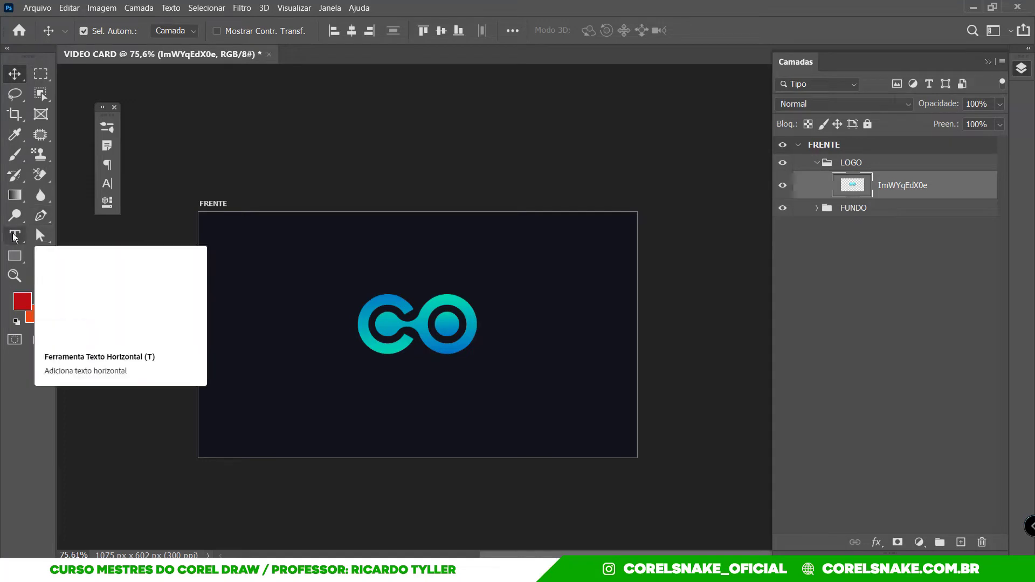
# - Type a text line below the logo, changing 'Corel Snake' to 'Acesso Designer'
pyautogui.click(13, 237)
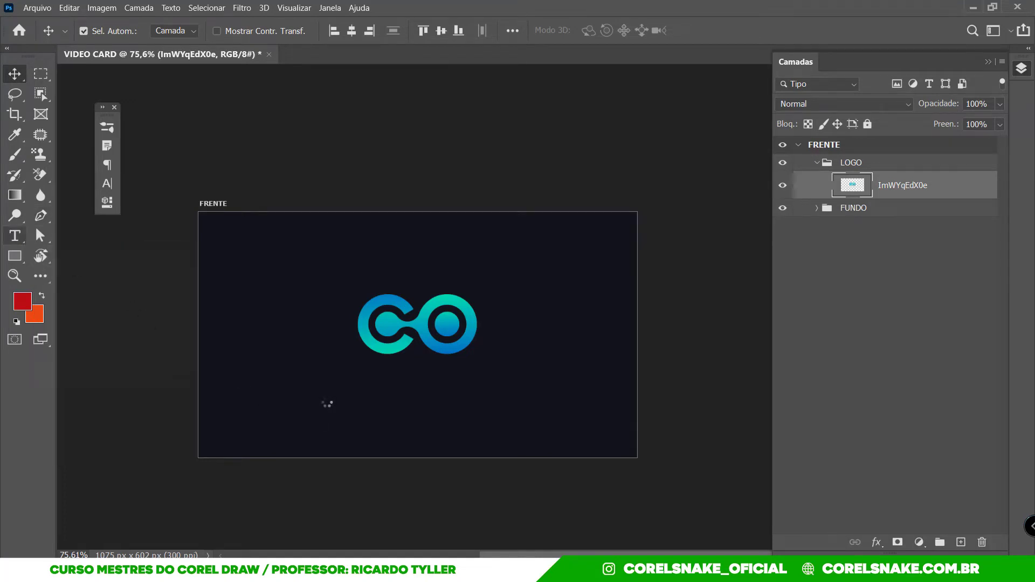
pyautogui.click(326, 403)
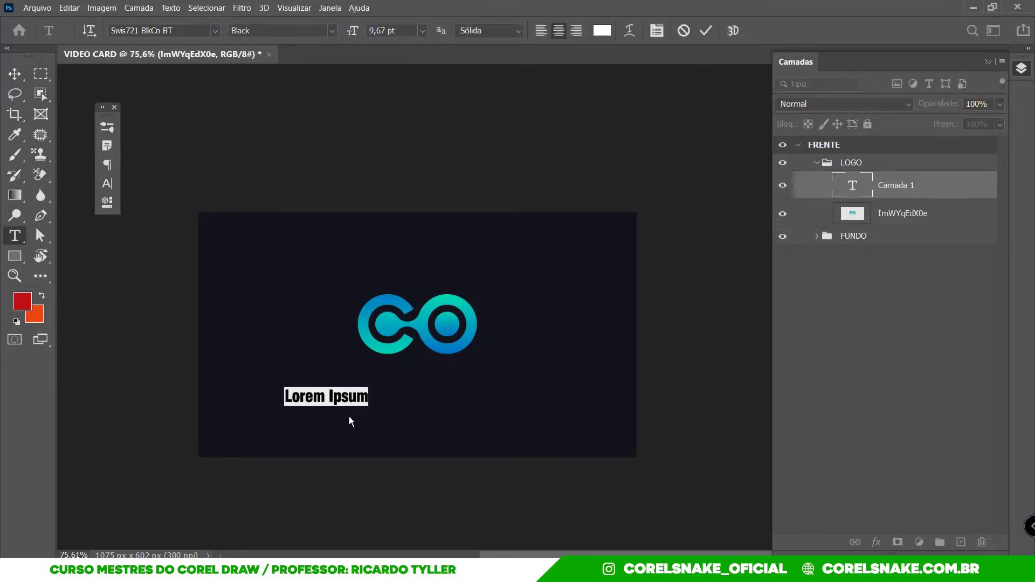
pyautogui.write('cOREL')
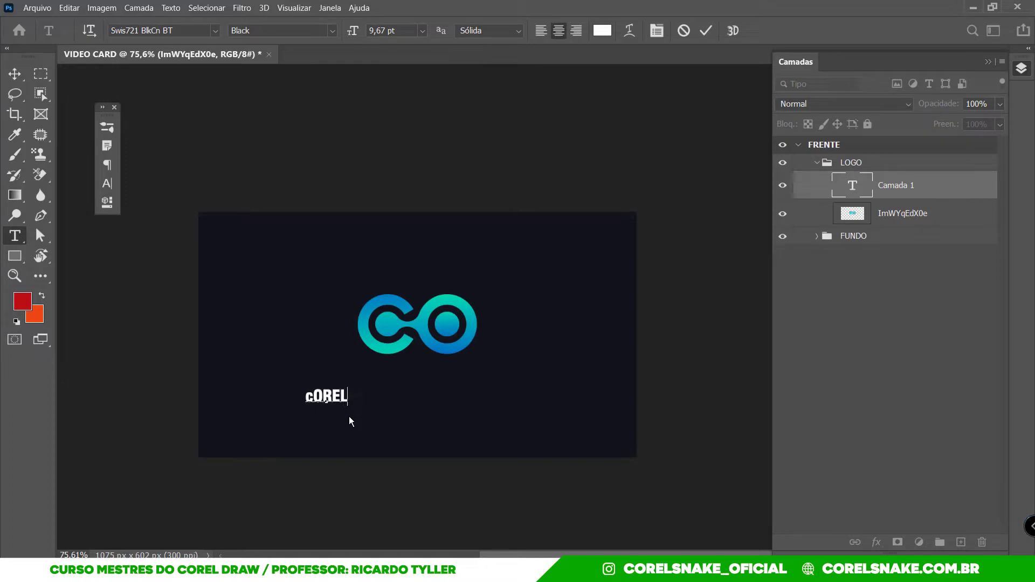
pyautogui.hotkey('ctrl', 'a')
pyautogui.write('Co')
pyautogui.write('lre')
pyautogui.press('BackSpace')
pyautogui.press('BackSpace')
pyautogui.press('BackSpace')
pyautogui.write('rel Sn')
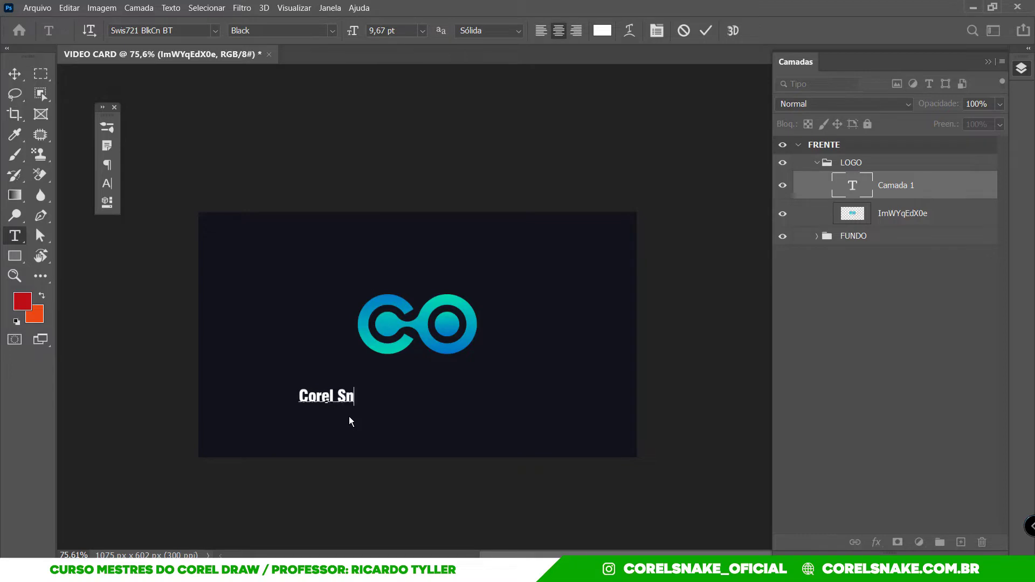
pyautogui.write('ake')
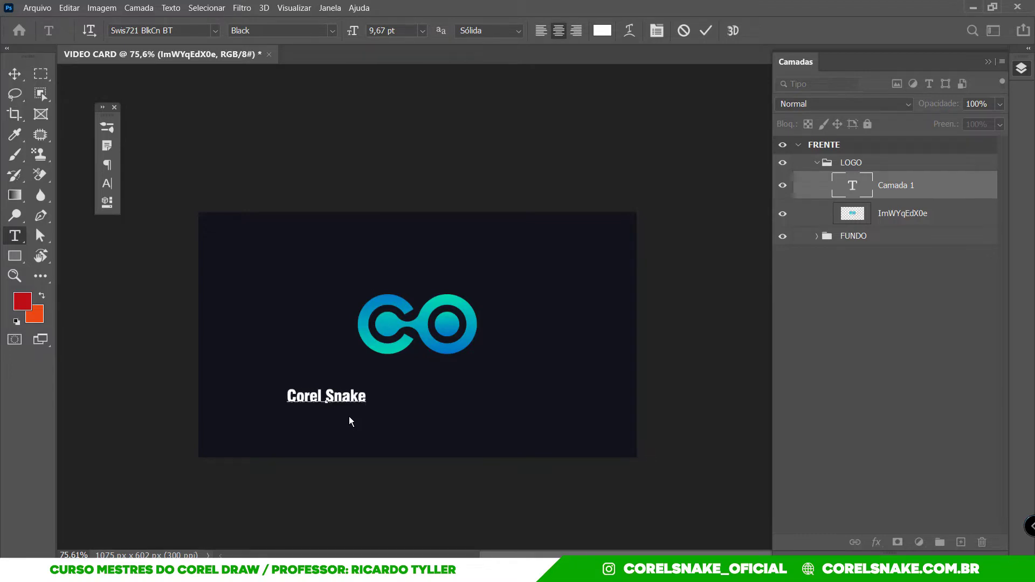
pyautogui.press('BackSpace')
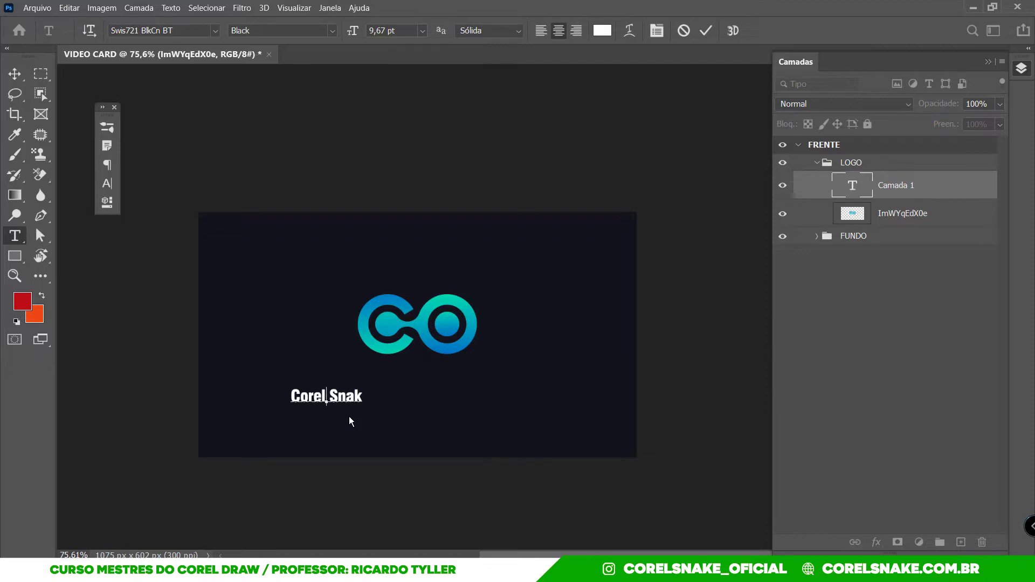
pyautogui.press('BackSpace')
pyautogui.press('BackSpace')
pyautogui.press('BackSpace')
pyautogui.write('A')
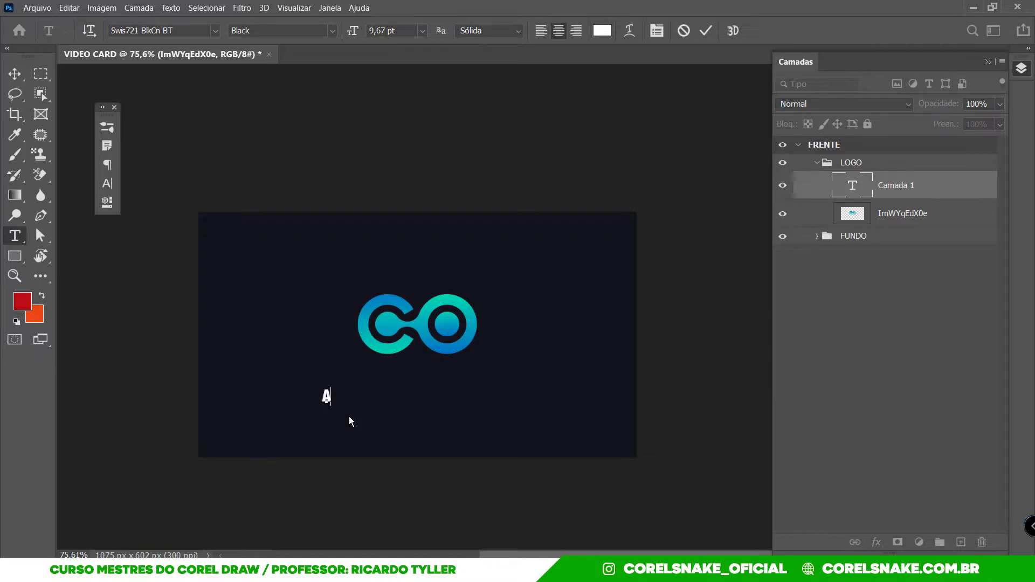
pyautogui.write('cesso D')
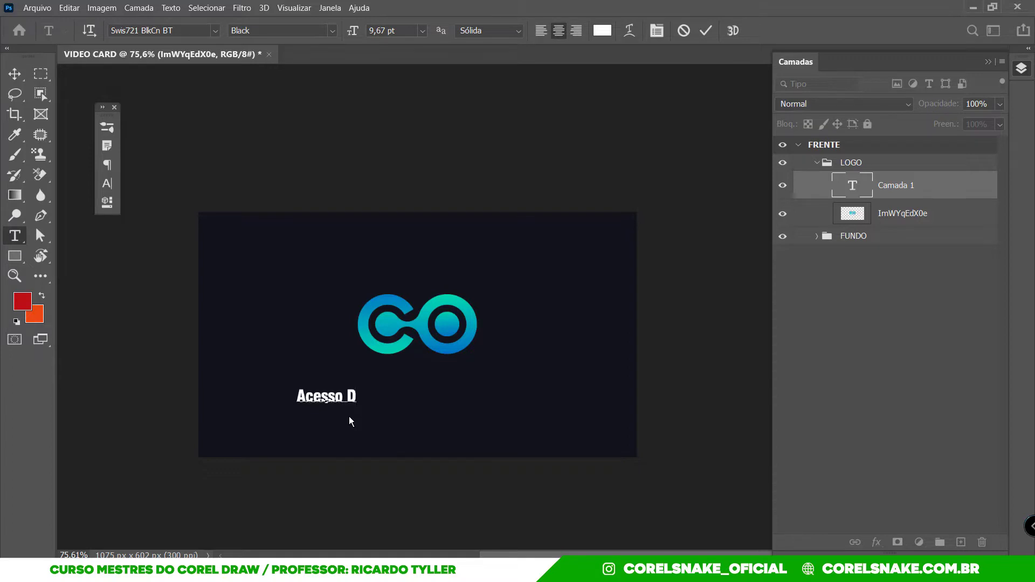
pyautogui.write('esigner')
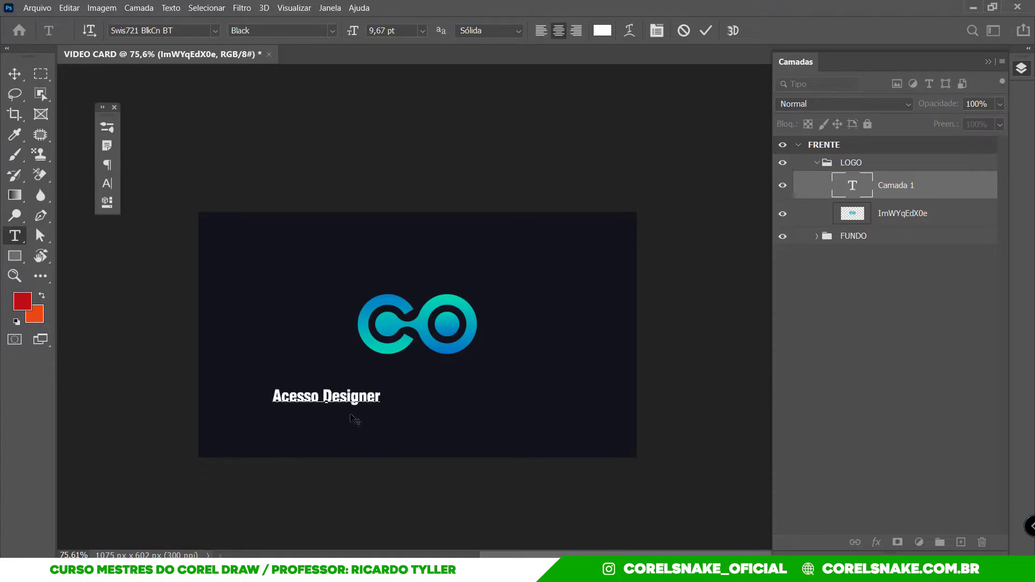
pyautogui.click(15, 73)
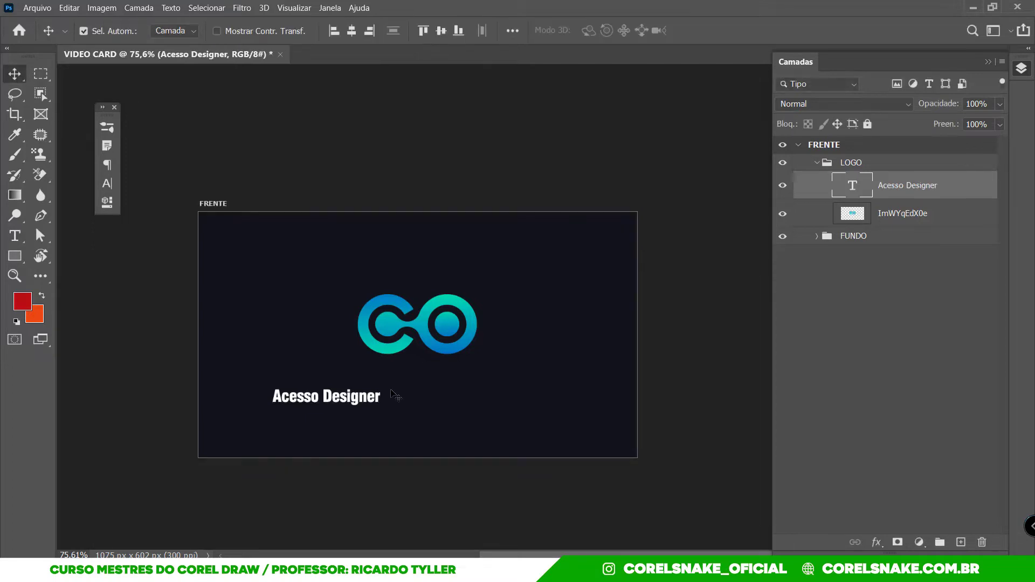
# - Centre 'Acesso Designer' under the logo, enlarge it to about 154%, and select 'Acesso'
pyautogui.moveTo(369, 402); pyautogui.dragTo(454, 381)
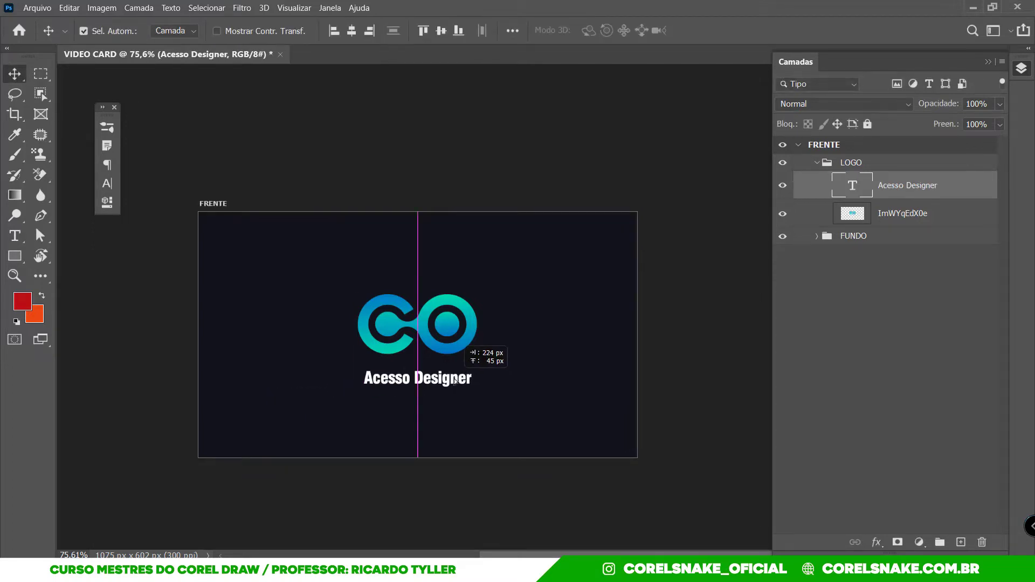
pyautogui.hotkey('ctrl', 't')
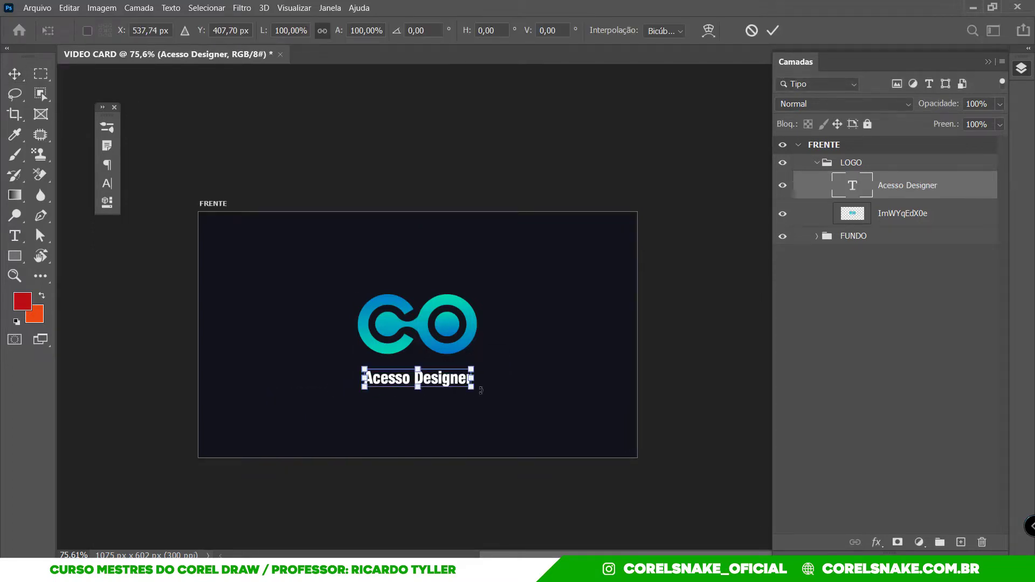
pyautogui.moveTo(483, 391); pyautogui.dragTo(504, 404)
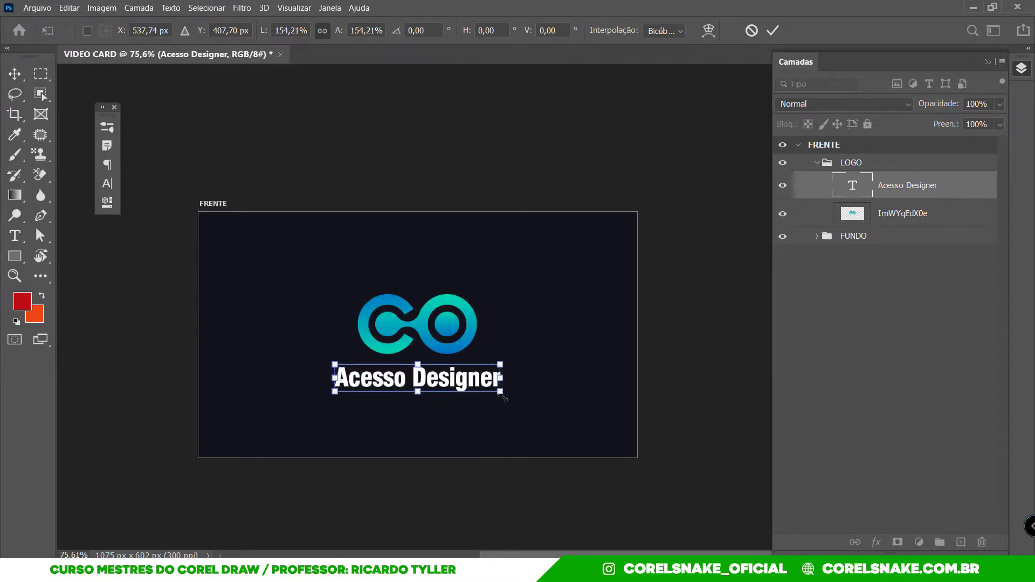
pyautogui.moveTo(503, 398); pyautogui.dragTo(508, 402)
pyautogui.press('Return')
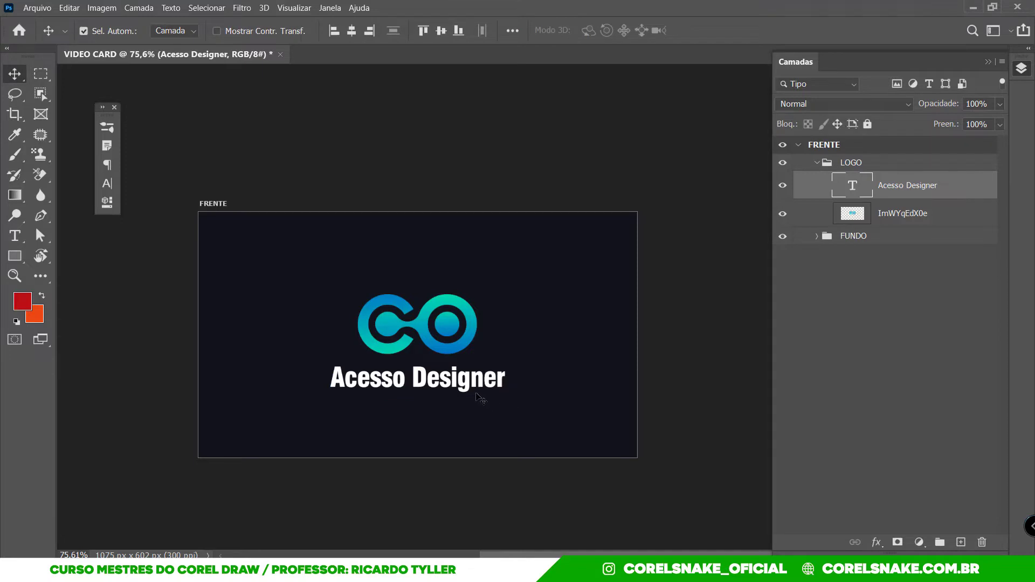
pyautogui.press('Up')
pyautogui.press('Up')
pyautogui.press('Up')
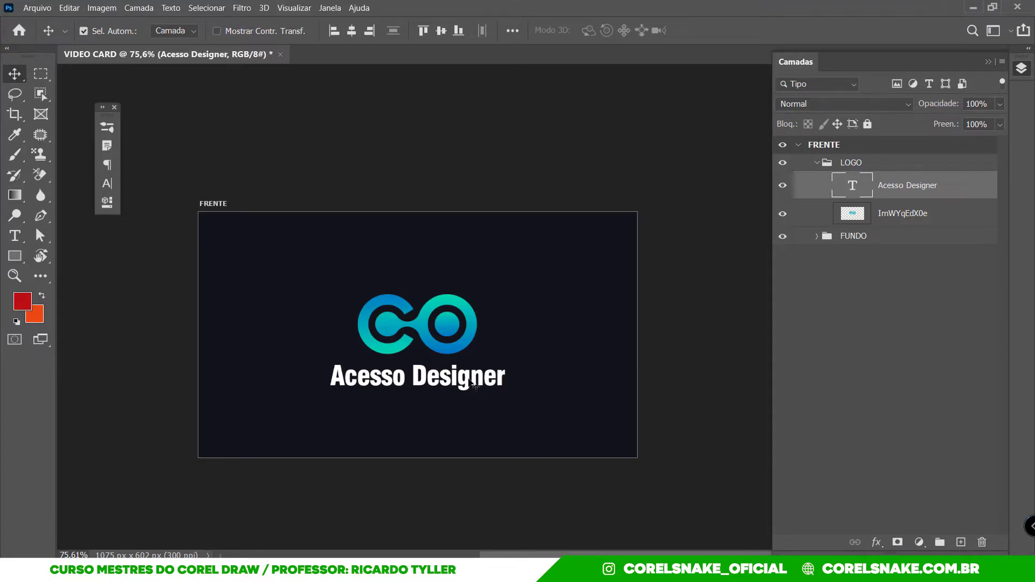
pyautogui.doubleClick(406, 376)
pyautogui.moveTo(407, 376); pyautogui.dragTo(318, 376)
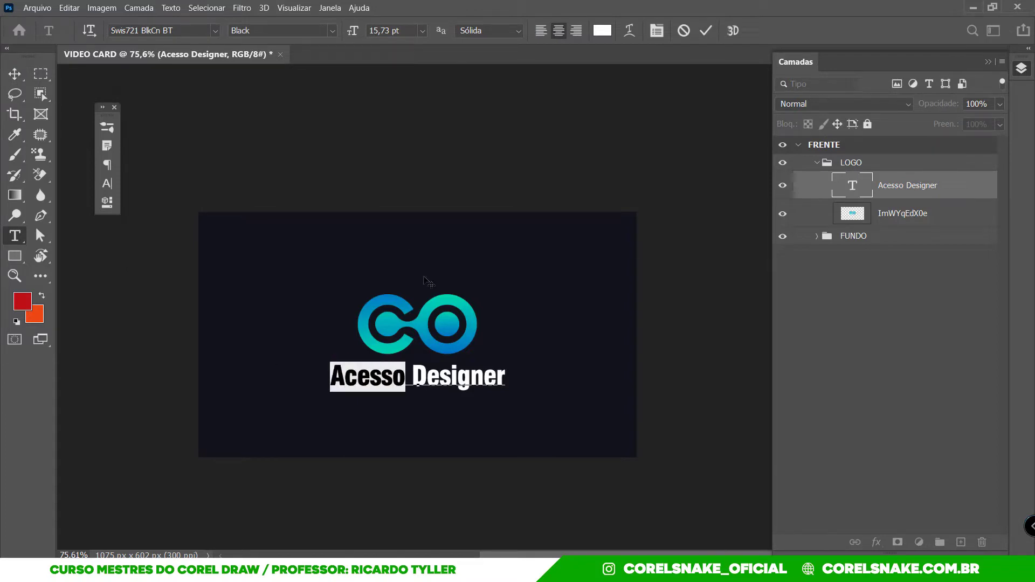
# - Colour the word 'Acesso' teal (#01c8b5) in the Character panel
pyautogui.click(108, 184)
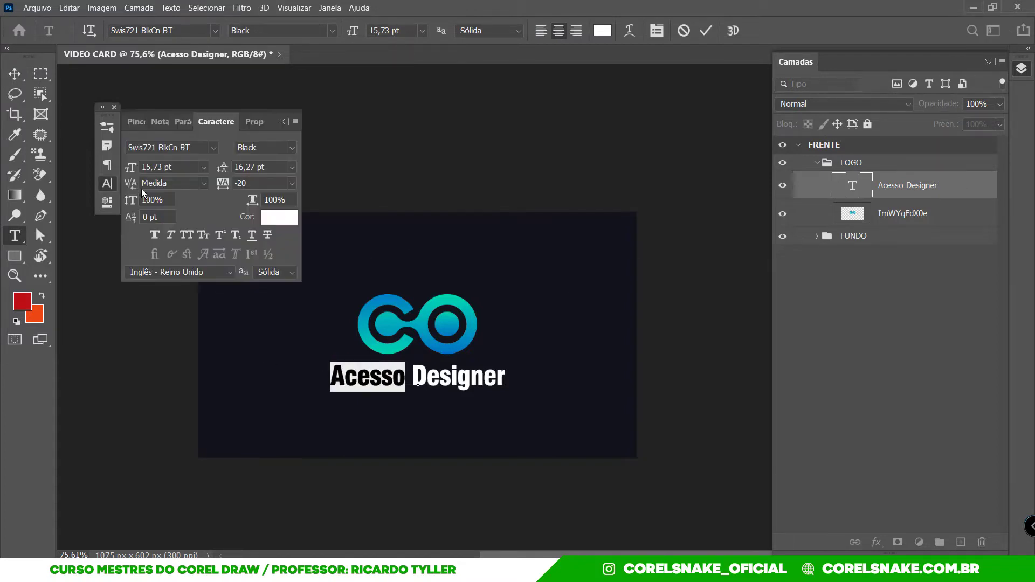
pyautogui.click(277, 221)
pyautogui.click(457, 319)
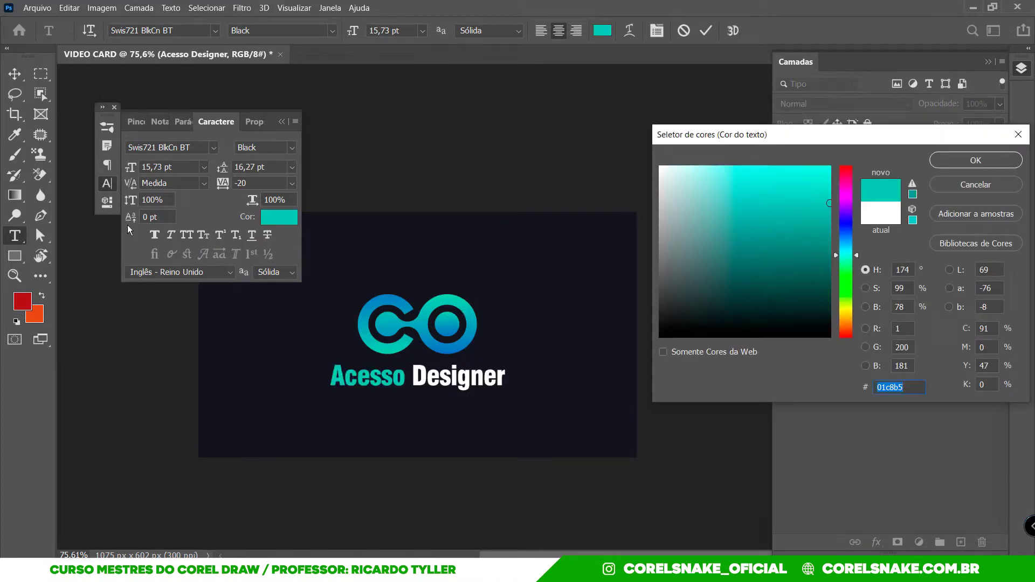
pyautogui.click(973, 162)
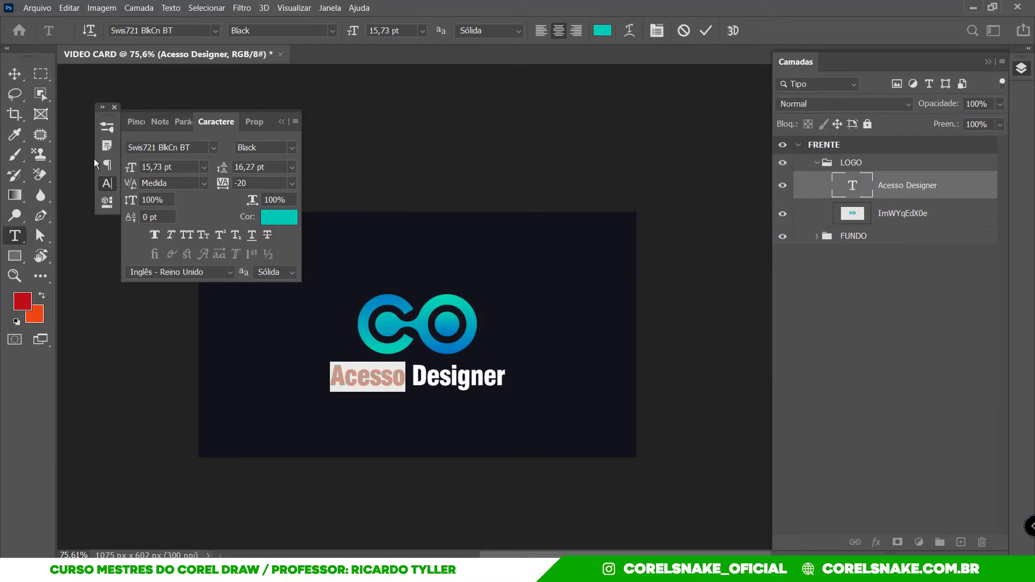
pyautogui.click(107, 183)
pyautogui.click(14, 73)
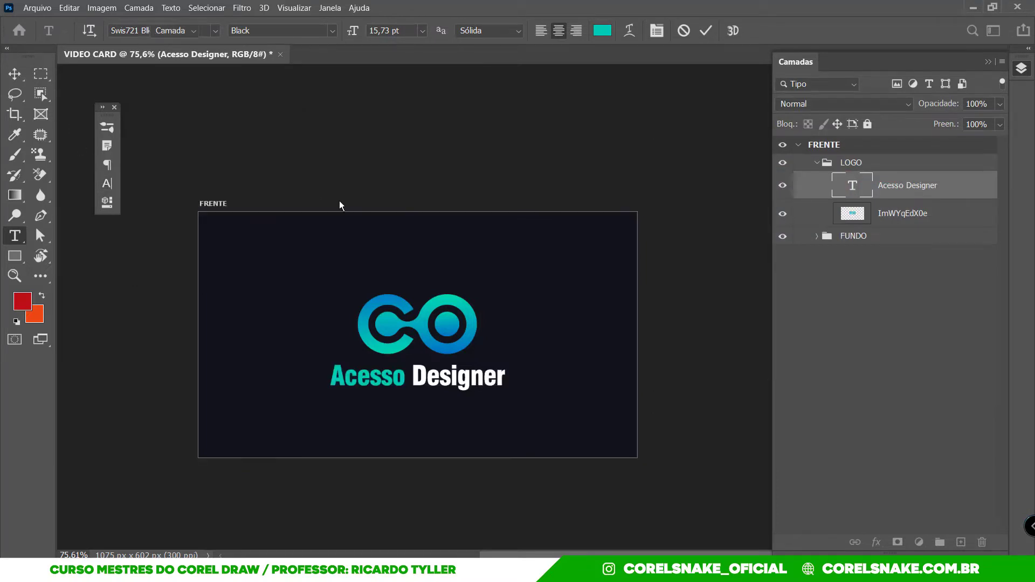
# - Shrink the Acesso Designer text to about 97%
pyautogui.click(459, 162)
pyautogui.click(450, 383)
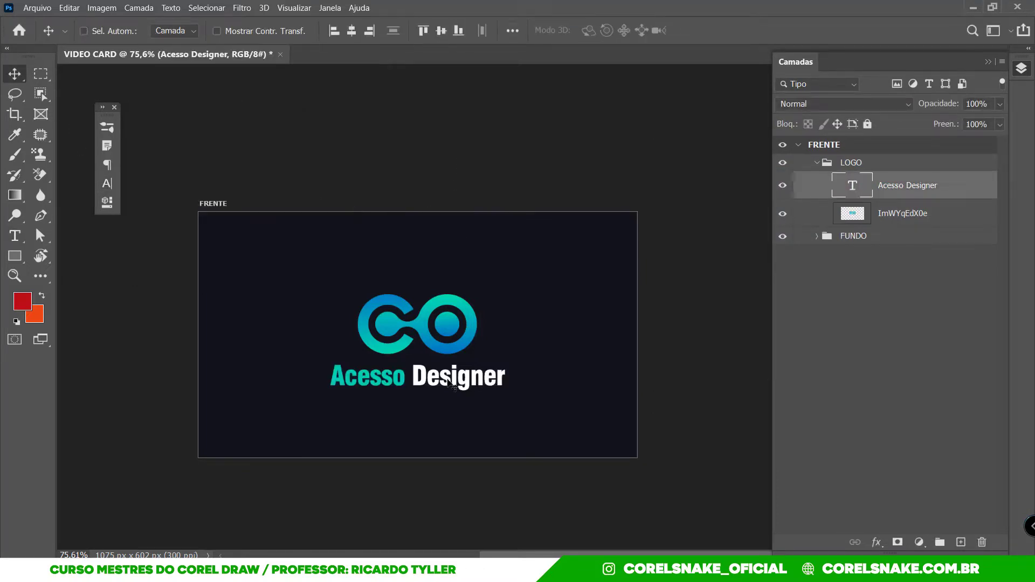
pyautogui.hotkey('ctrl', 't')
pyautogui.moveTo(507, 396); pyautogui.dragTo(503, 395)
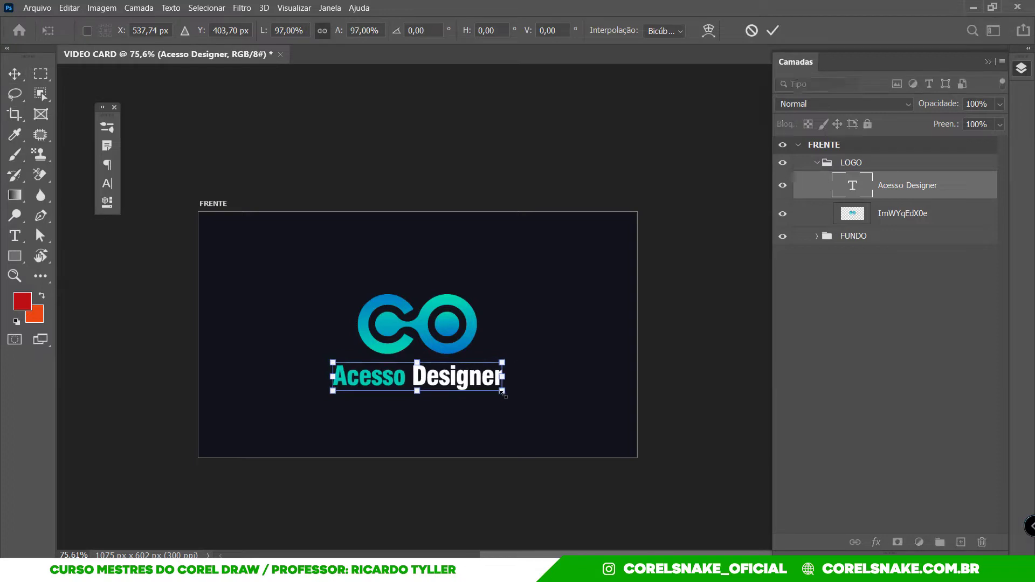
pyautogui.press('Return')
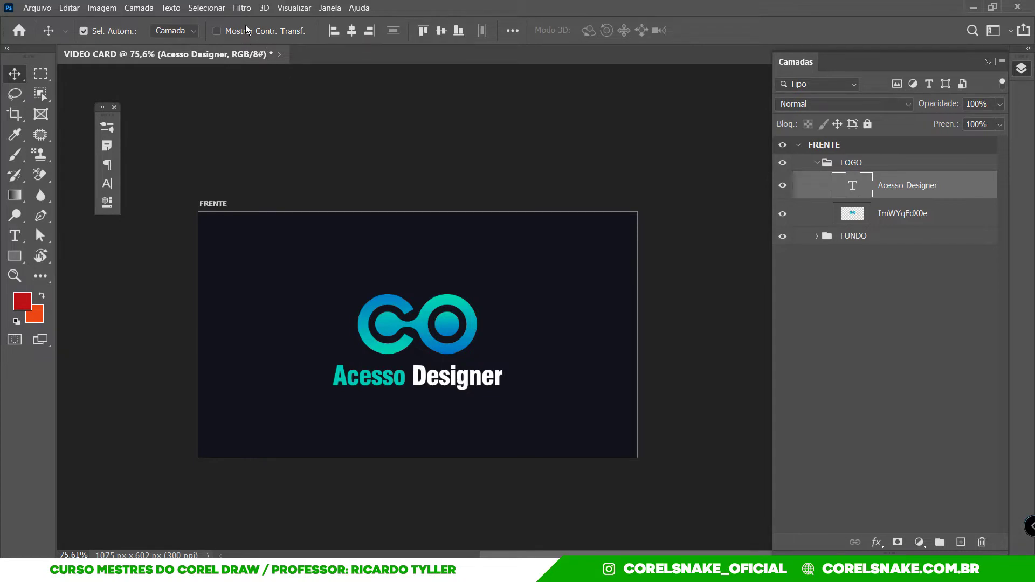
pyautogui.click(281, 8)
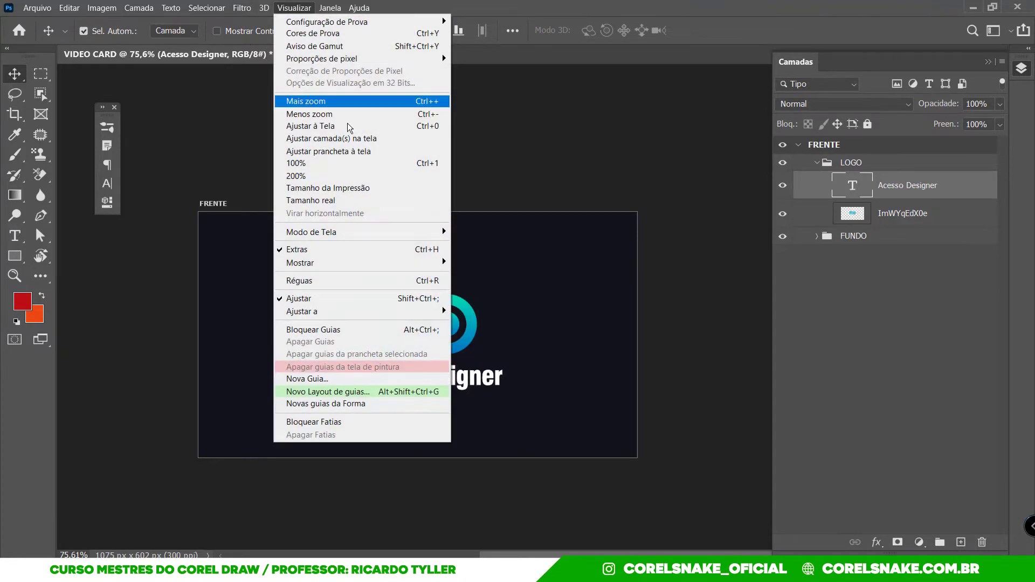
# - Add a guide layout of 3 columns and 4 rows with 90 px margins
pyautogui.click(336, 393)
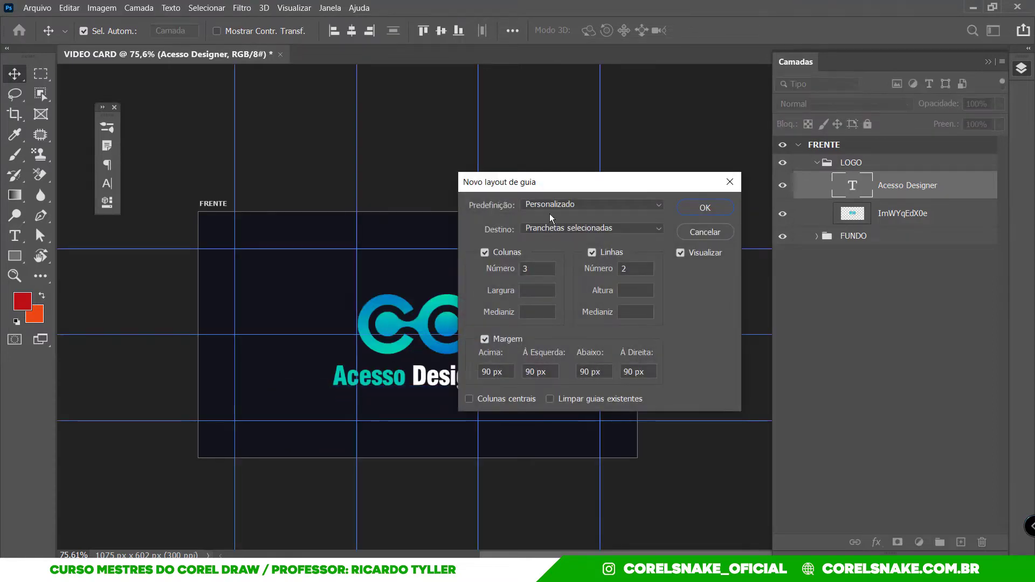
pyautogui.moveTo(561, 183); pyautogui.dragTo(779, 125)
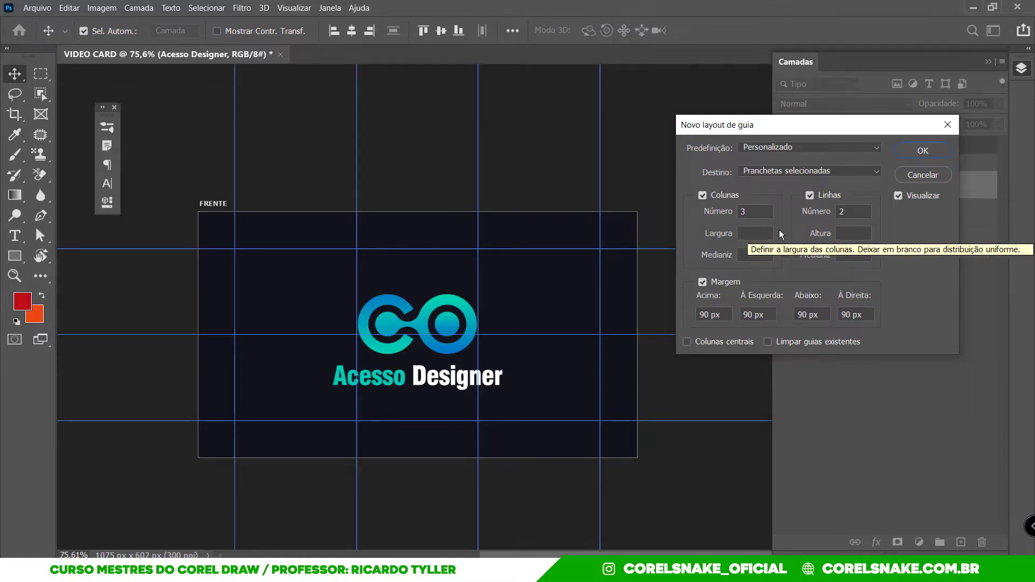
pyautogui.moveTo(827, 213); pyautogui.dragTo(819, 216)
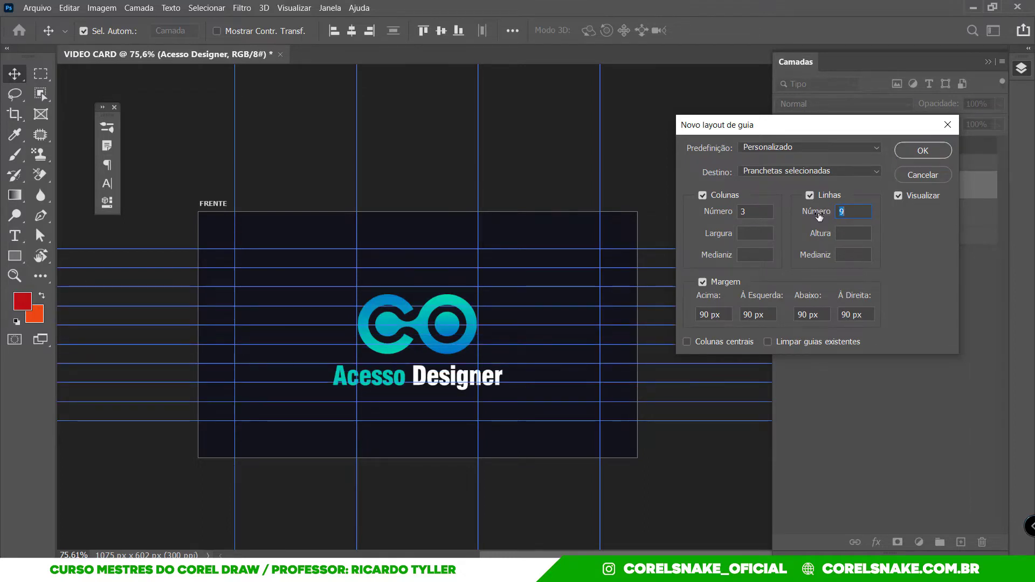
pyautogui.moveTo(819, 217); pyautogui.dragTo(816, 216)
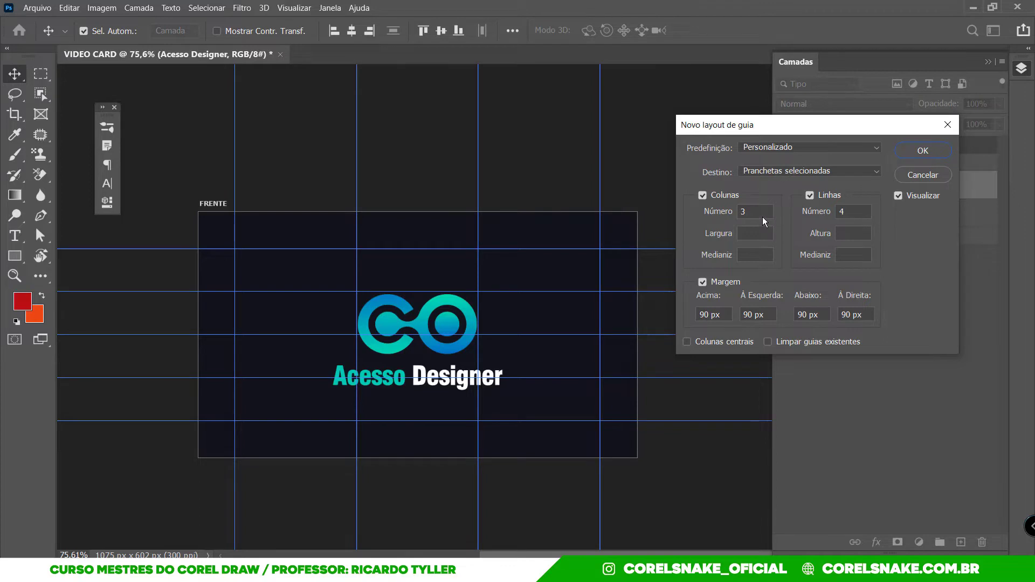
pyautogui.click(944, 149)
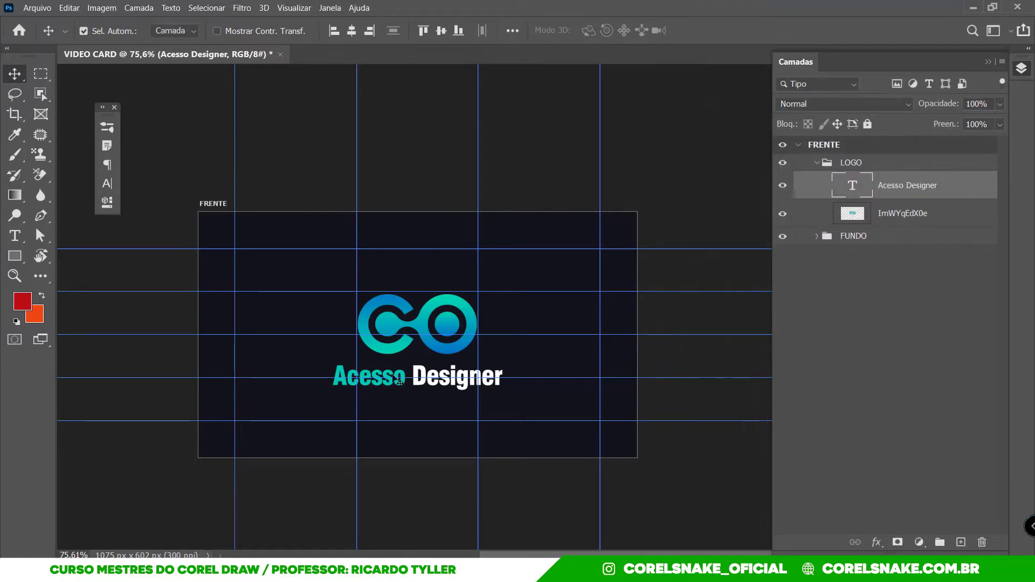
pyautogui.keyDown('shift'); pyautogui.click(400, 354); pyautogui.keyUp('shift')
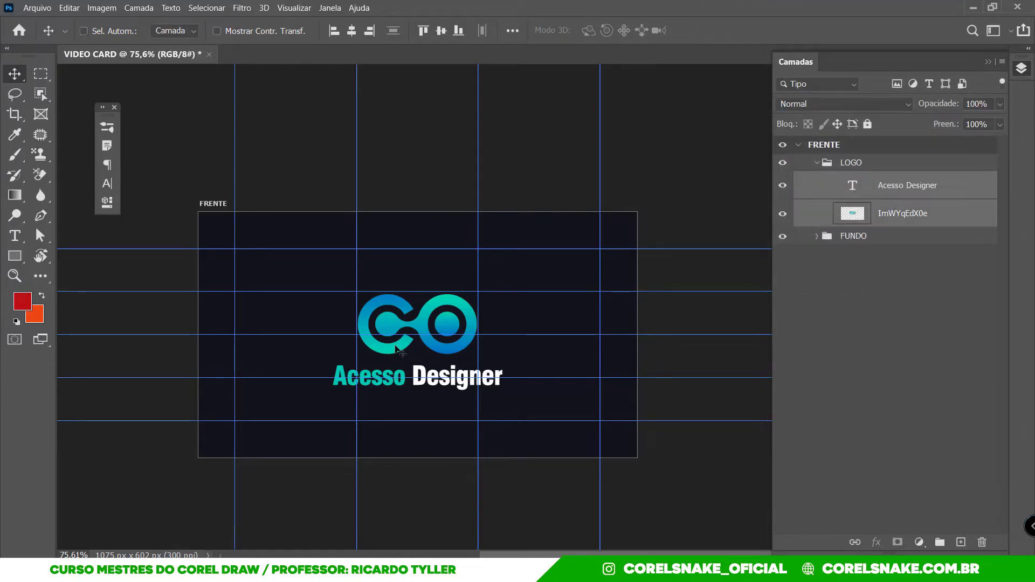
# - Scale the logo and text together to about 92.6%, raise them, and hide guides
pyautogui.hotkey('ctrl', 't')
pyautogui.moveTo(504, 393); pyautogui.dragTo(492, 384)
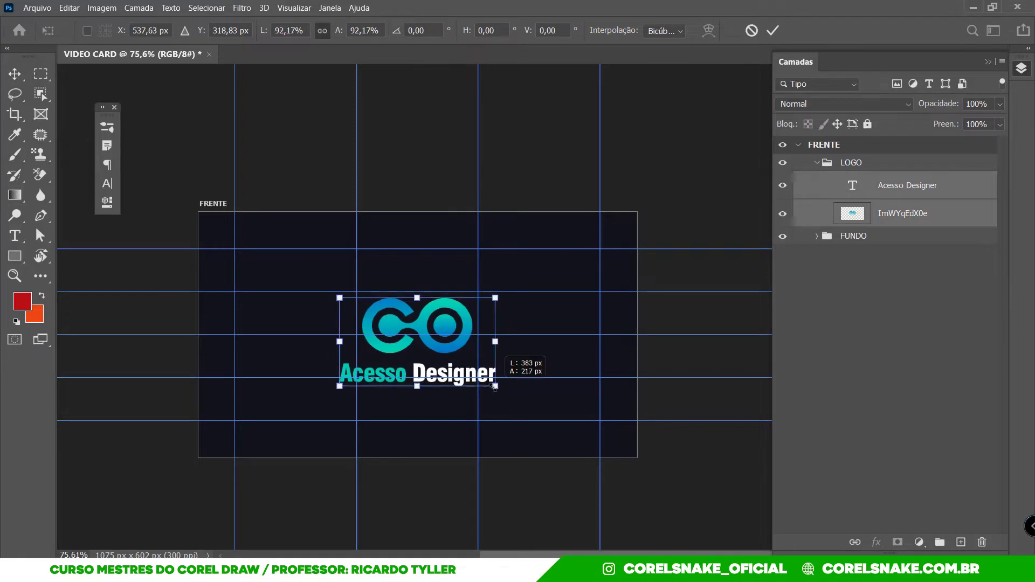
pyautogui.moveTo(436, 322); pyautogui.dragTo(435, 315)
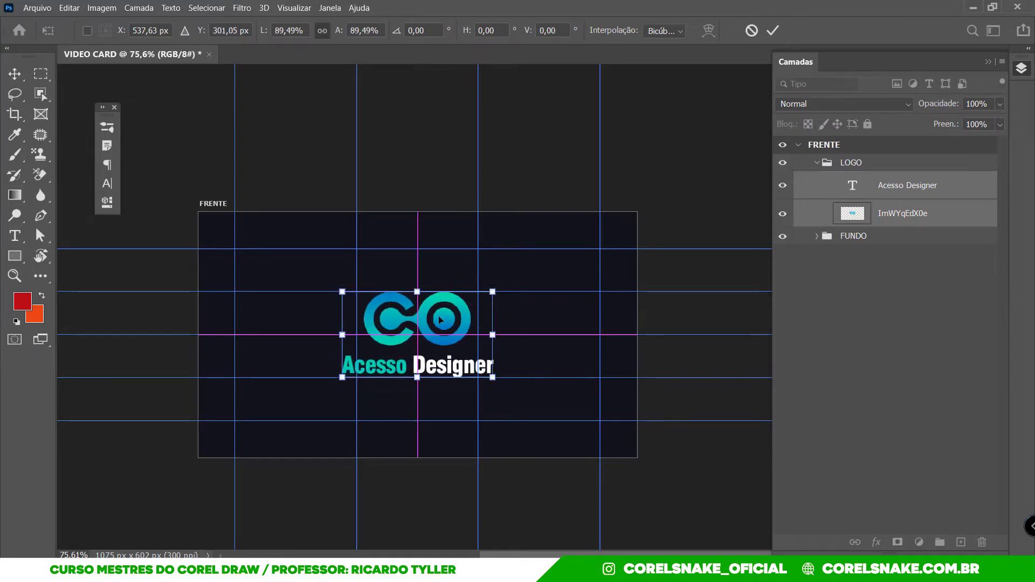
pyautogui.moveTo(491, 379); pyautogui.dragTo(497, 381)
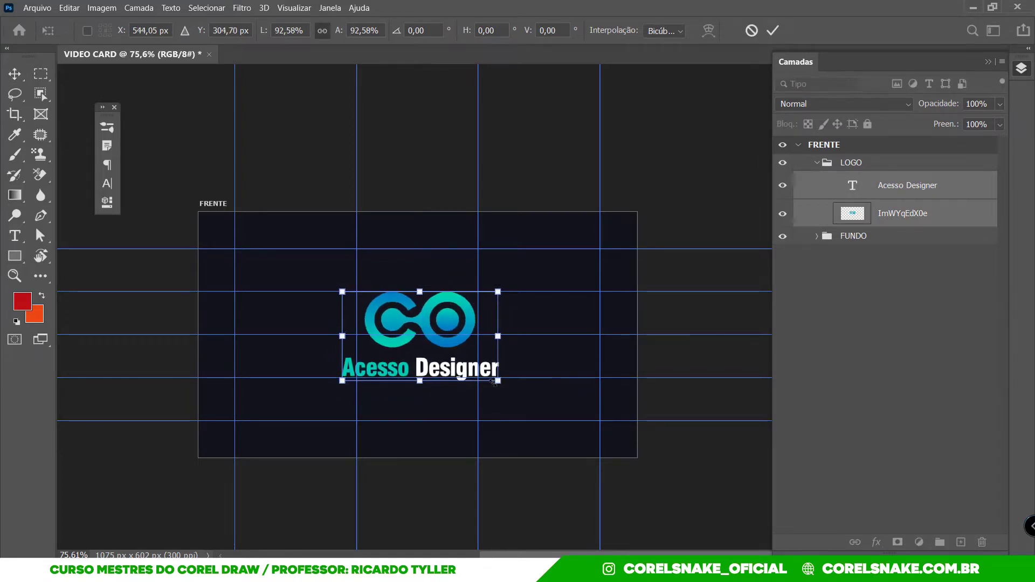
pyautogui.moveTo(438, 315); pyautogui.dragTo(436, 314)
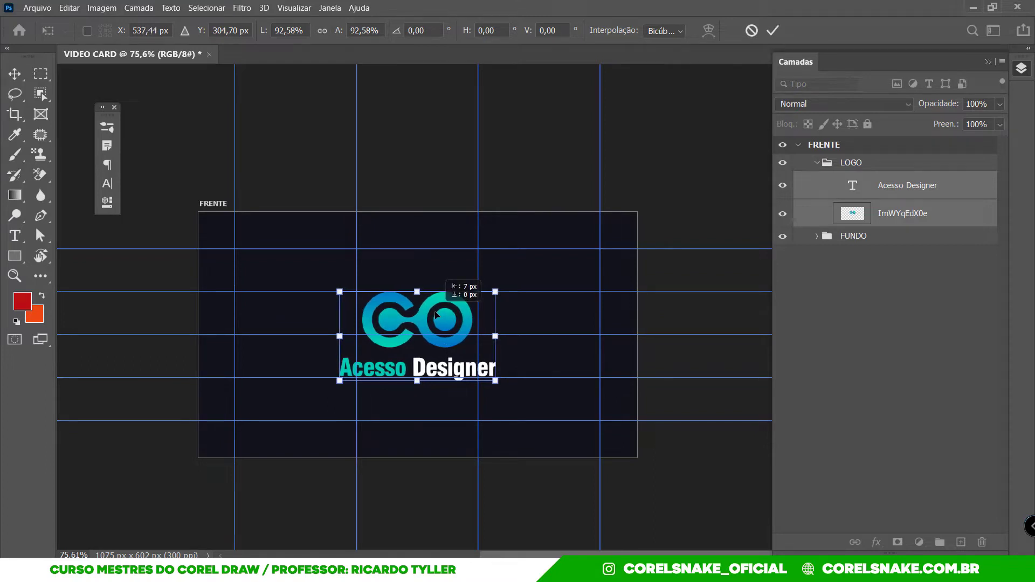
pyautogui.press('Return')
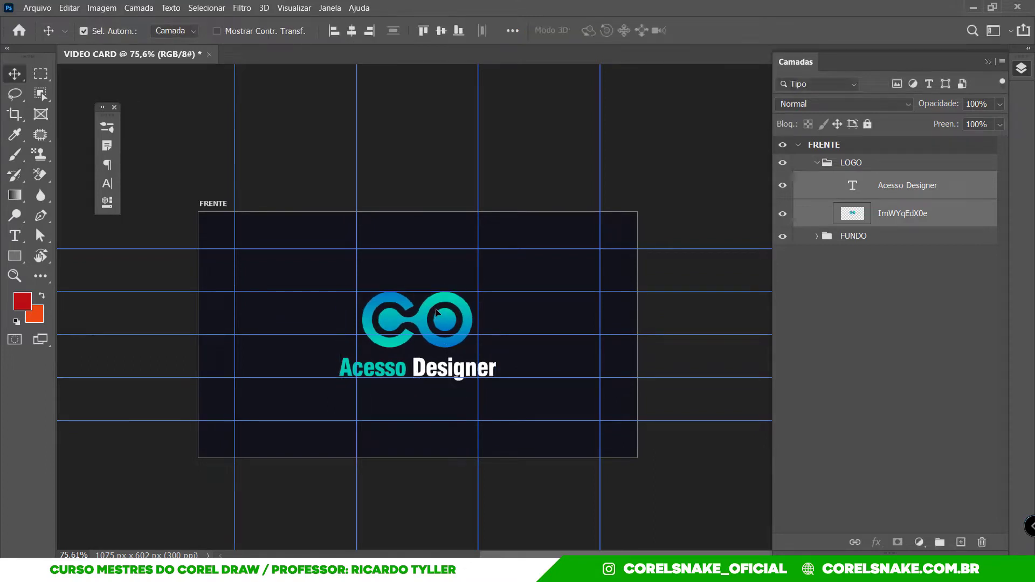
pyautogui.hotkey('ctrl', ';')
pyautogui.click(717, 475)
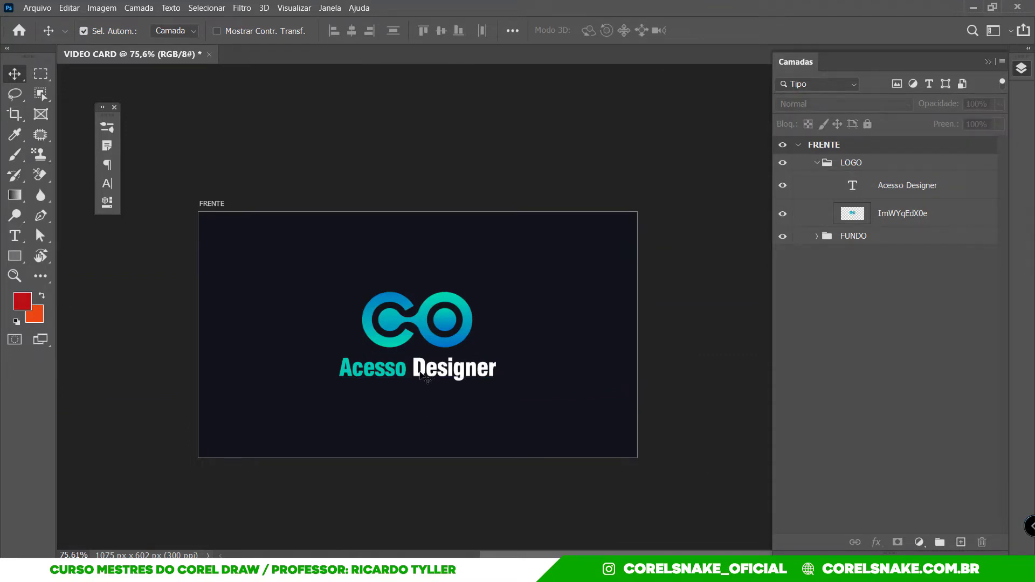
# - Duplicate the Acesso Designer text below itself and retype the copy as 'Canal do Youtube'
pyautogui.hotkey('ctrl', ';')
pyautogui.moveTo(424, 373); pyautogui.dragTo(424, 387)
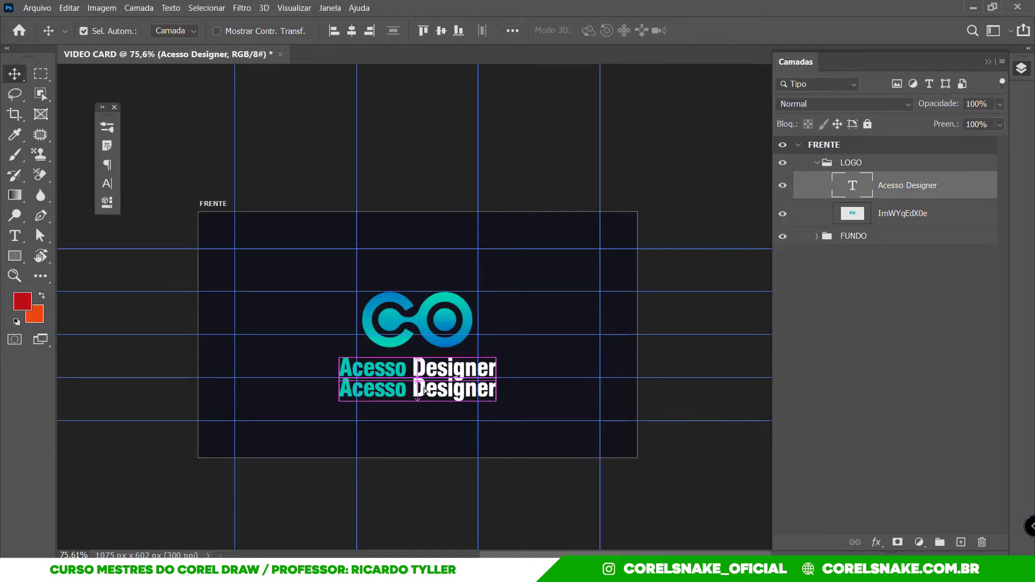
pyautogui.doubleClick(429, 389)
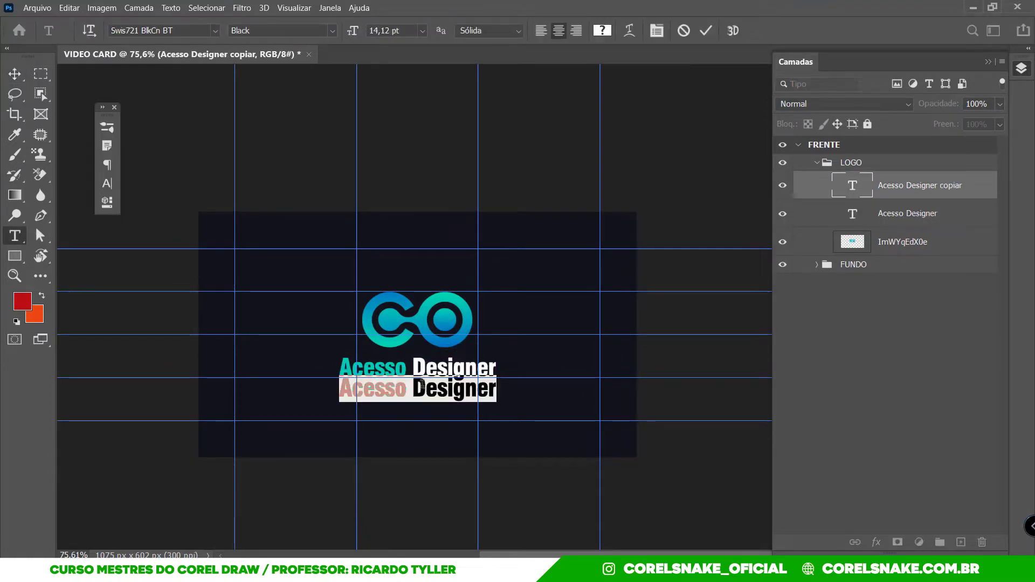
pyautogui.write('can')
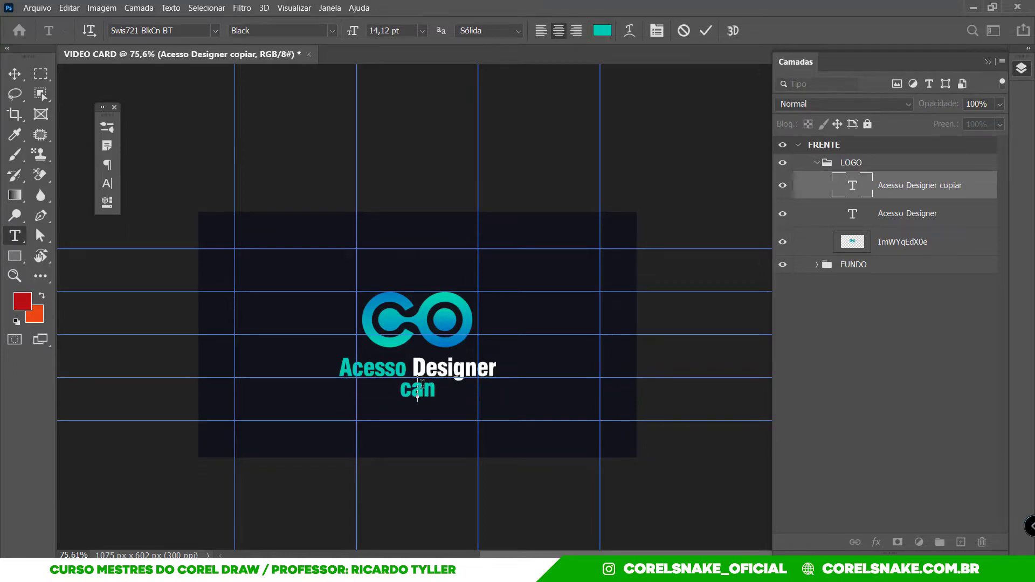
pyautogui.press('BackSpace')
pyautogui.press('BackSpace')
pyautogui.press('BackSpace')
pyautogui.write('Y')
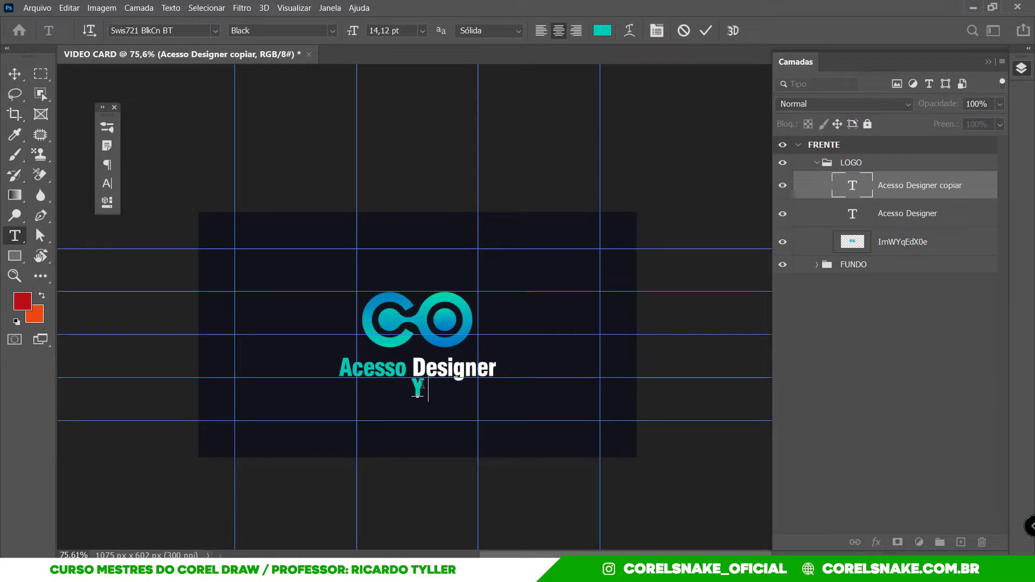
pyautogui.write('outube')
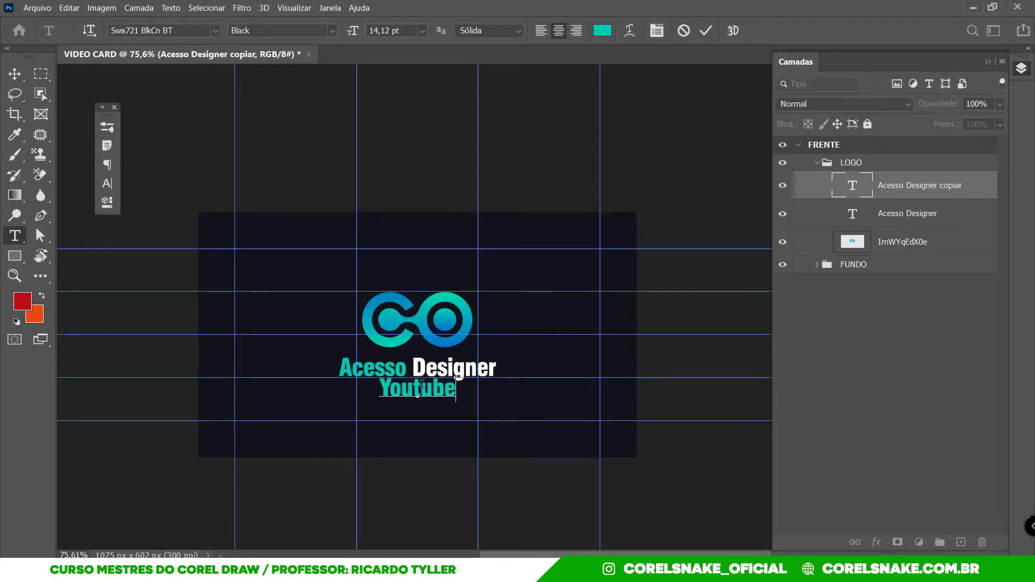
pyautogui.click(383, 388)
pyautogui.write('Cab')
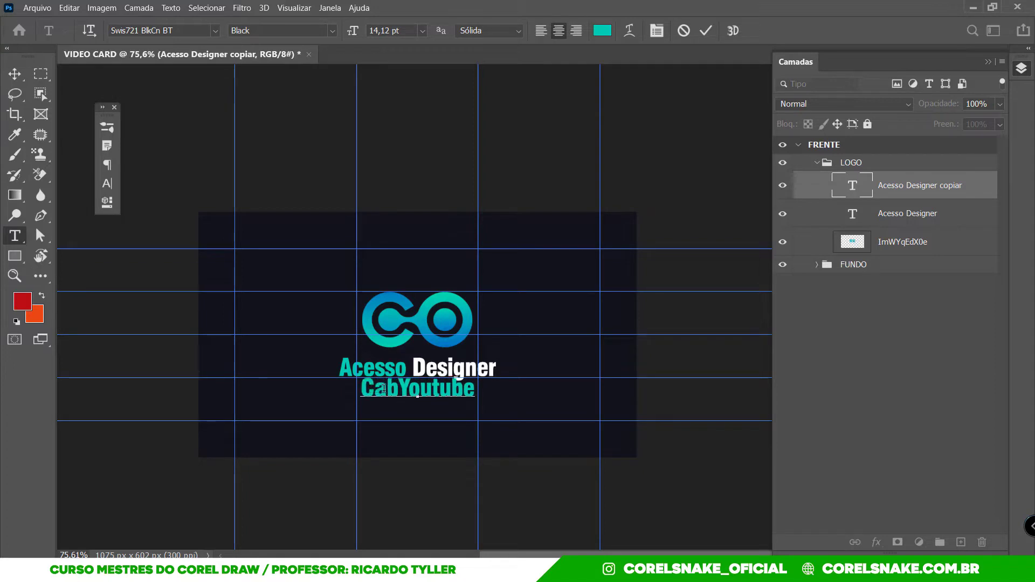
pyautogui.press('BackSpace')
pyautogui.write('na')
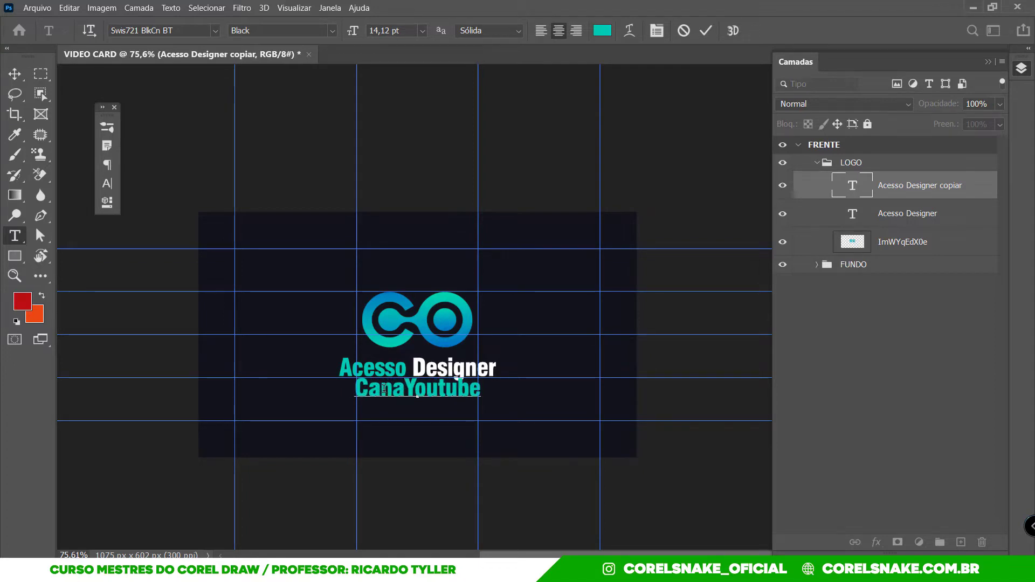
pyautogui.write('l ')
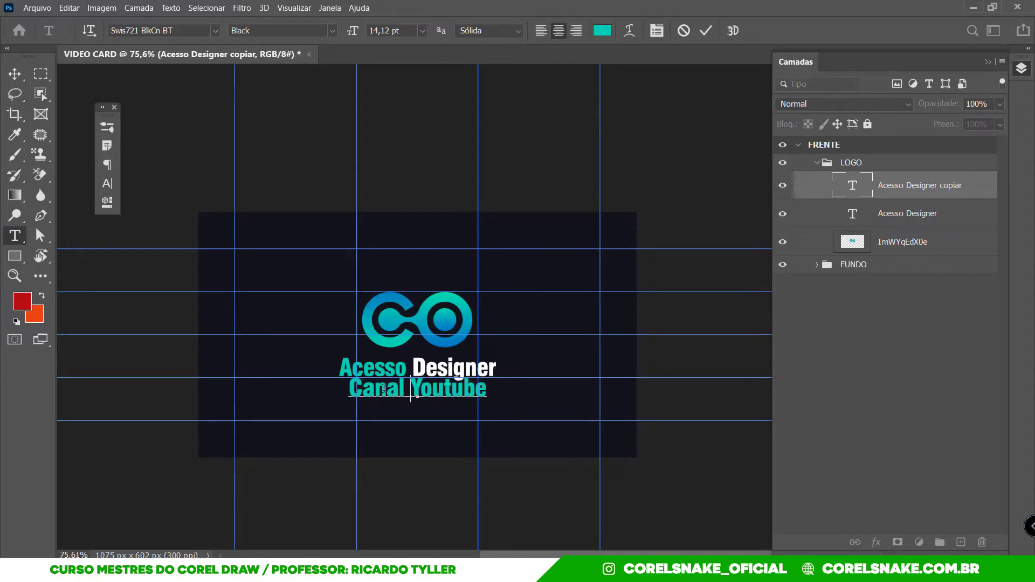
pyautogui.write('do')
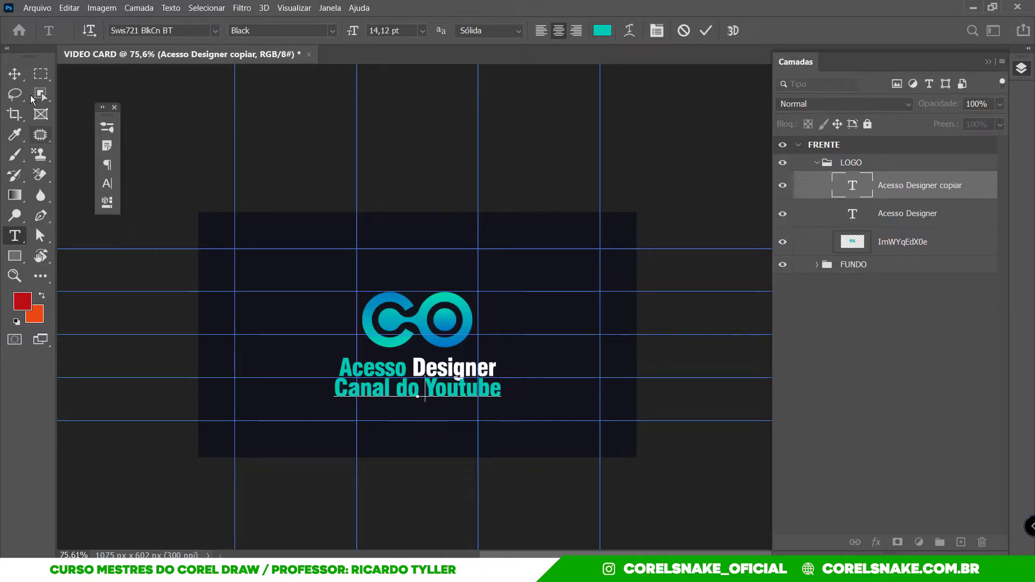
pyautogui.click(14, 73)
pyautogui.click(107, 183)
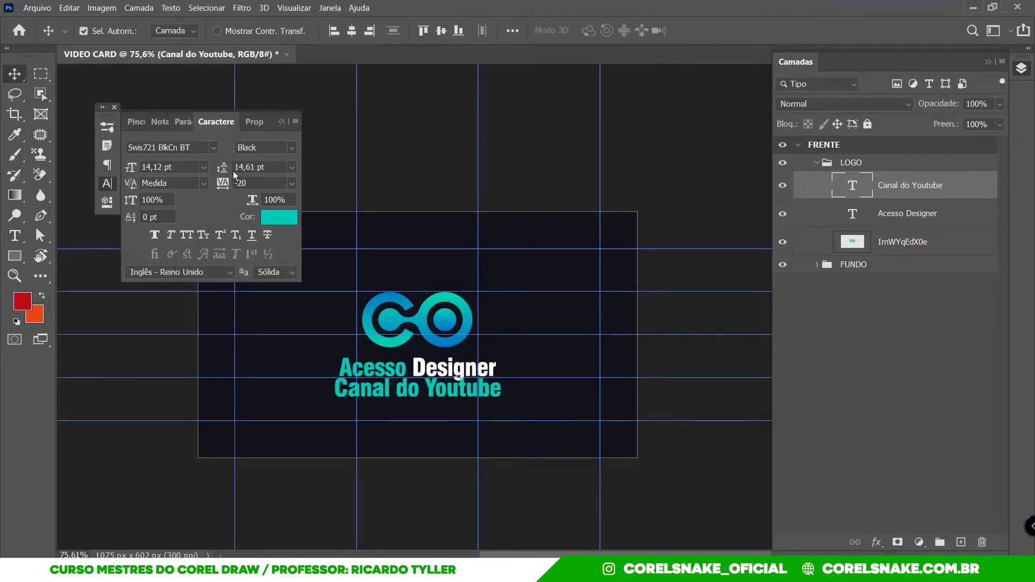
# - Set the Canal do Youtube font to Swis721 Lt BT Light
pyautogui.click(293, 147)
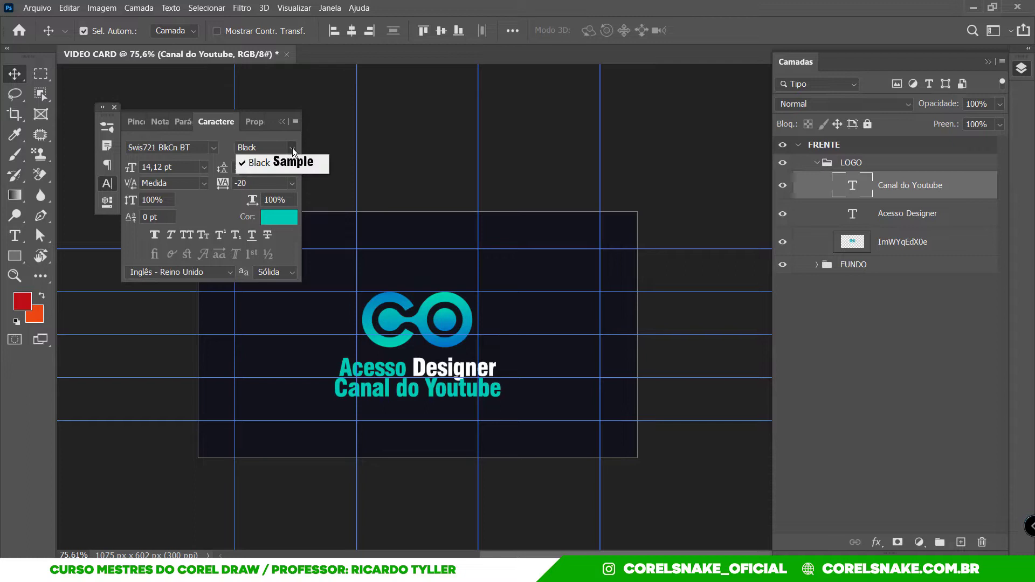
pyautogui.click(215, 147)
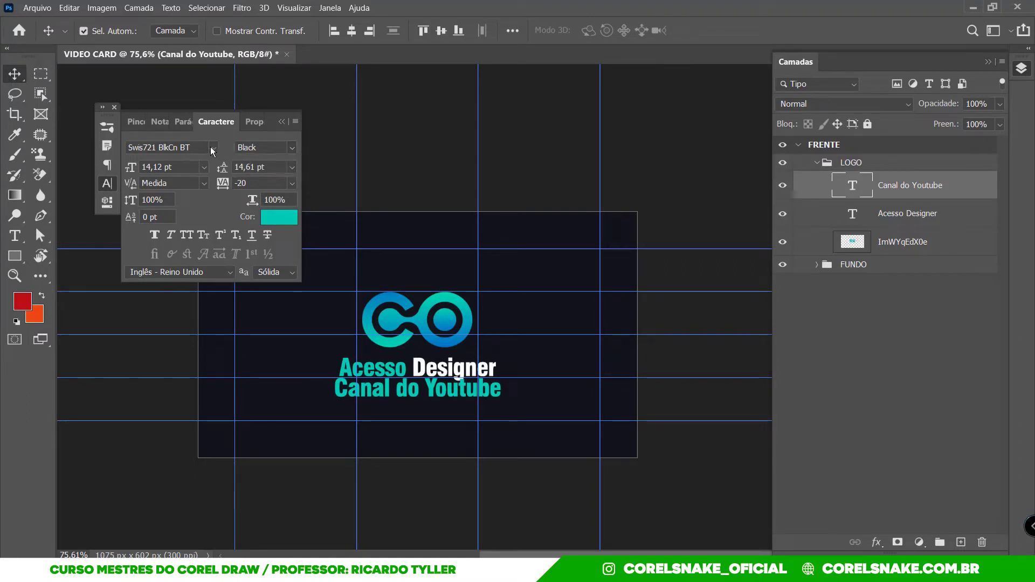
pyautogui.click(159, 150)
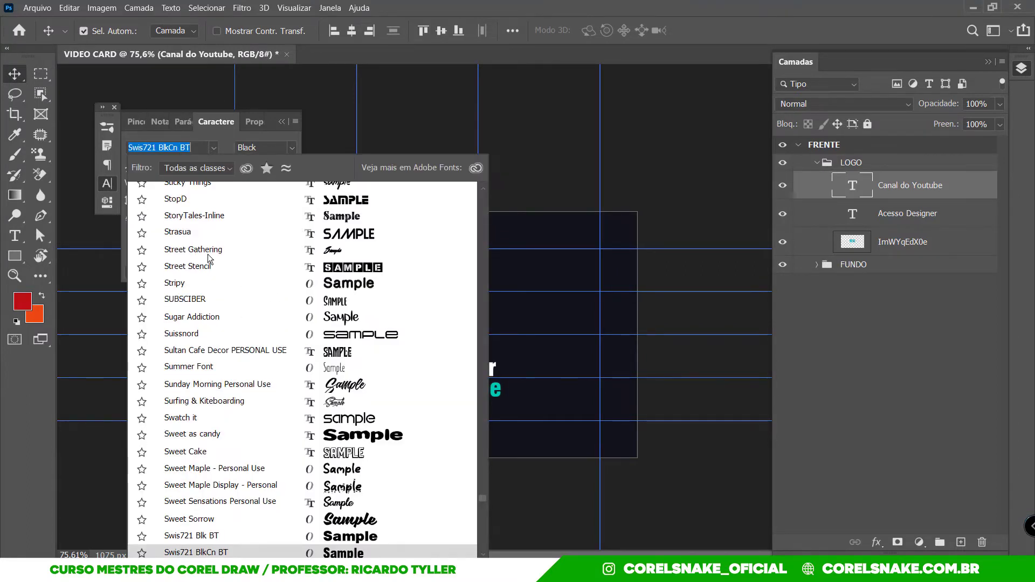
pyautogui.write('swi')
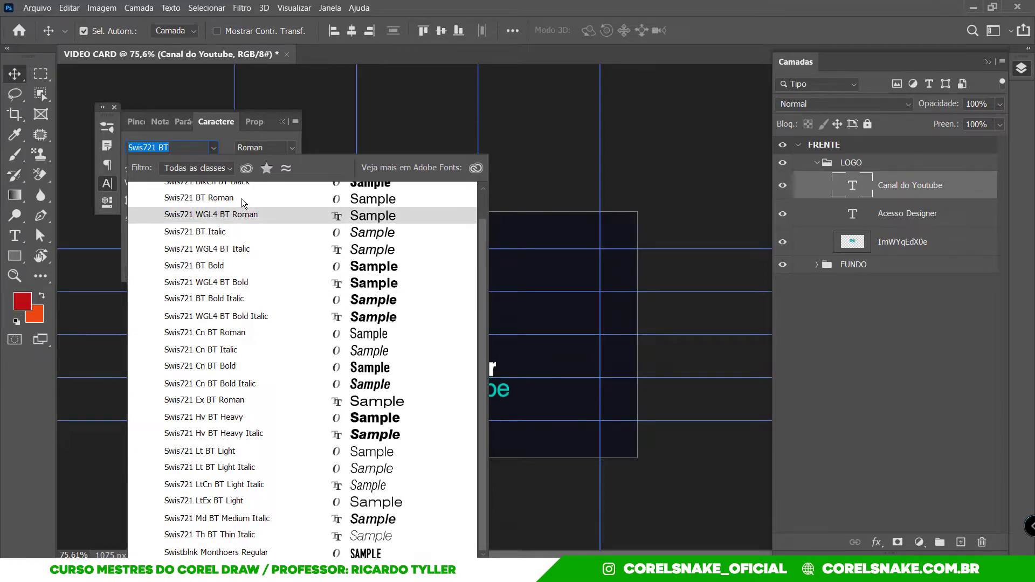
pyautogui.scroll(1, 242, 203)
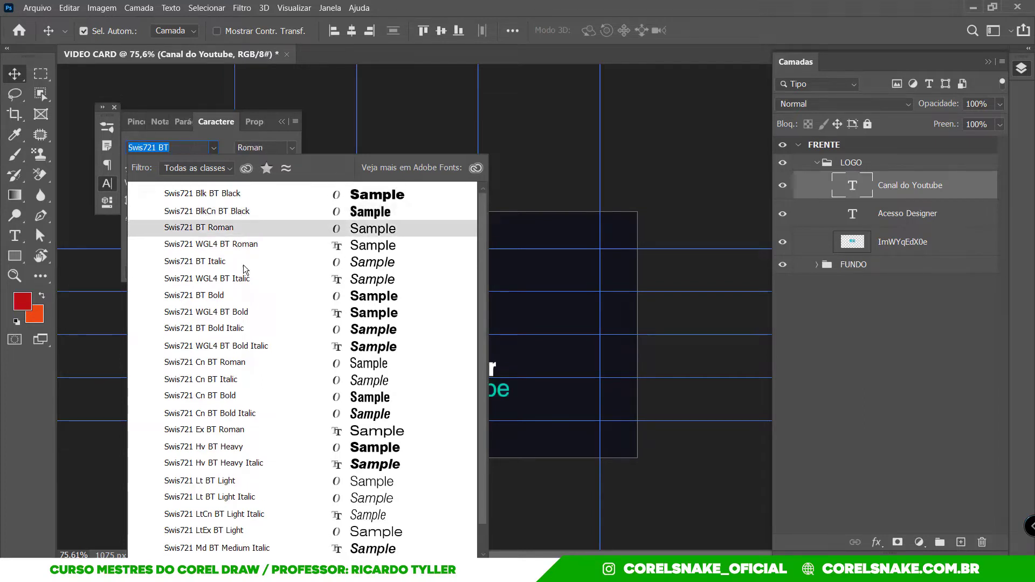
pyautogui.click(231, 482)
# - Make Canal do Youtube white (#ffffff) and scale it down under Acesso Designer
pyautogui.click(279, 217)
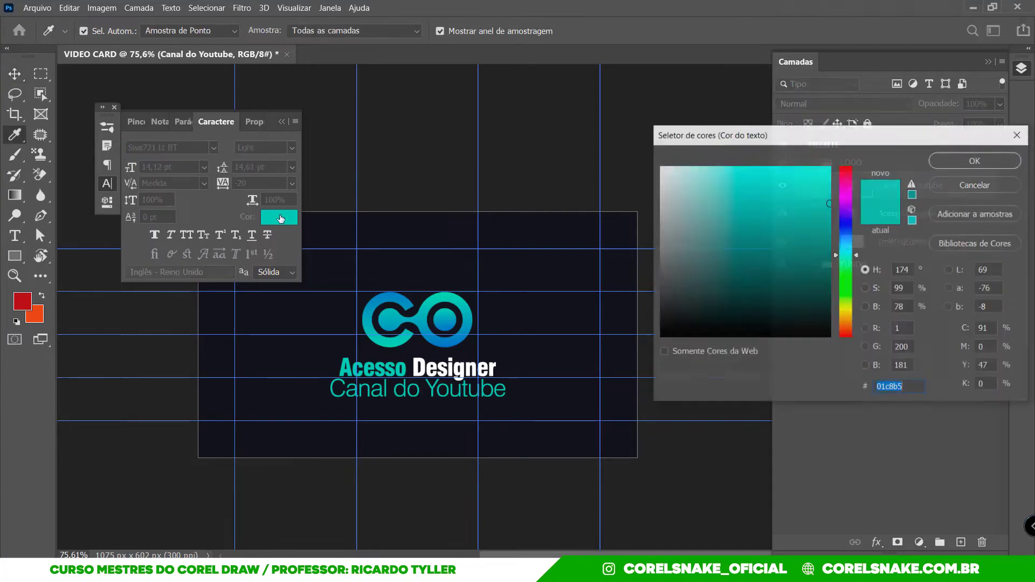
pyautogui.write('ffffff')
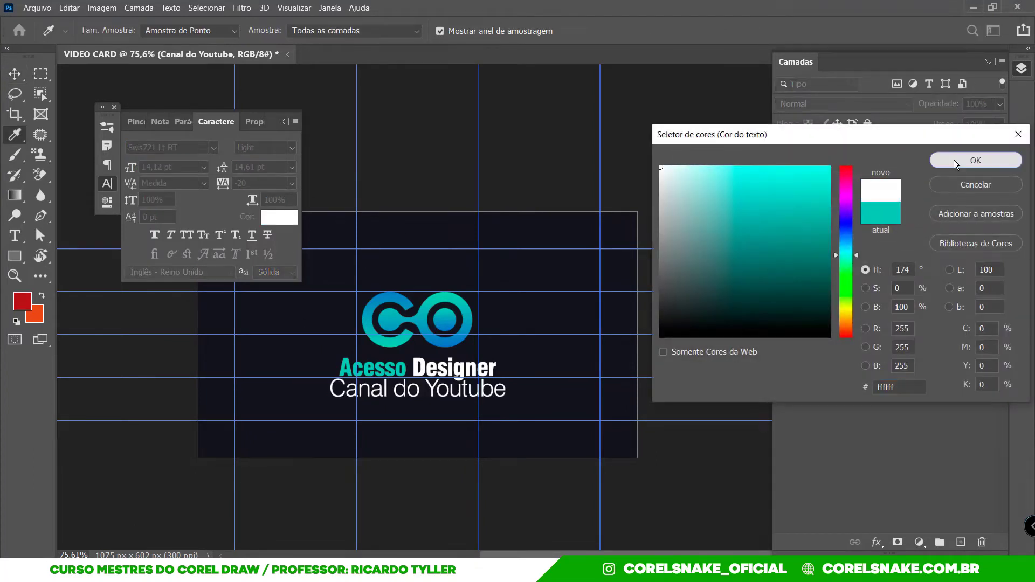
pyautogui.click(953, 160)
pyautogui.hotkey('ctrl', 't')
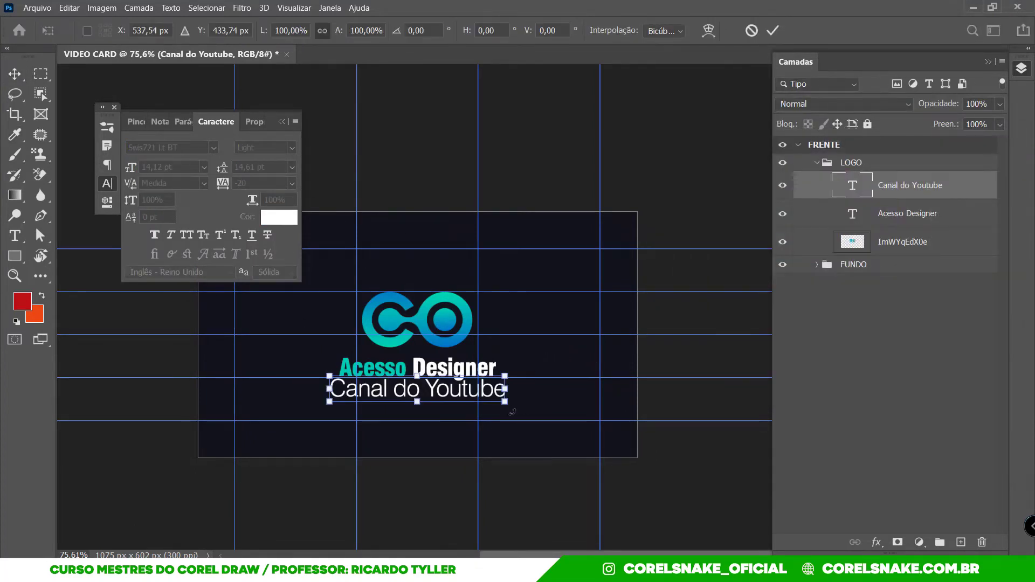
pyautogui.moveTo(507, 402); pyautogui.dragTo(470, 397)
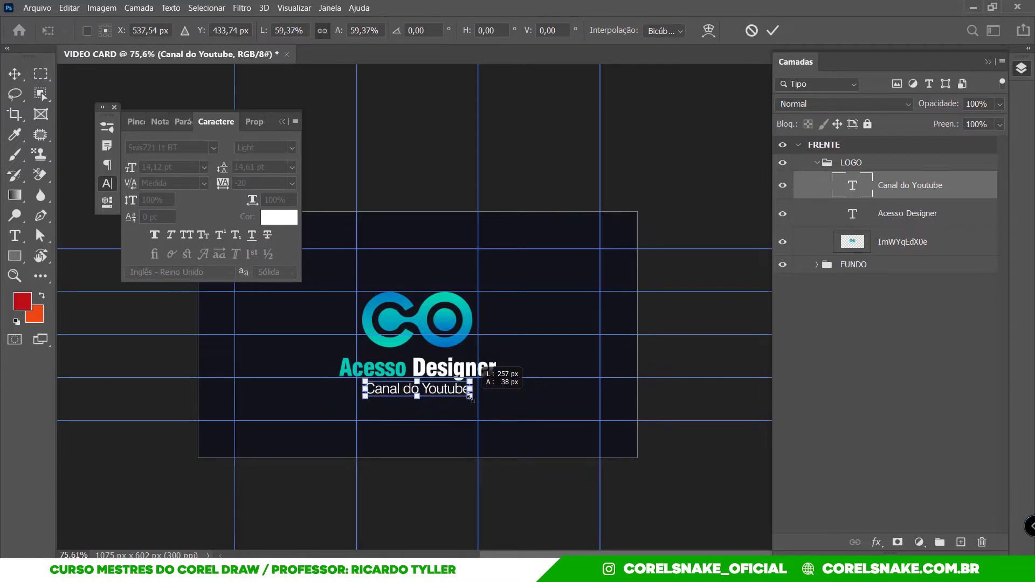
pyautogui.press('Return')
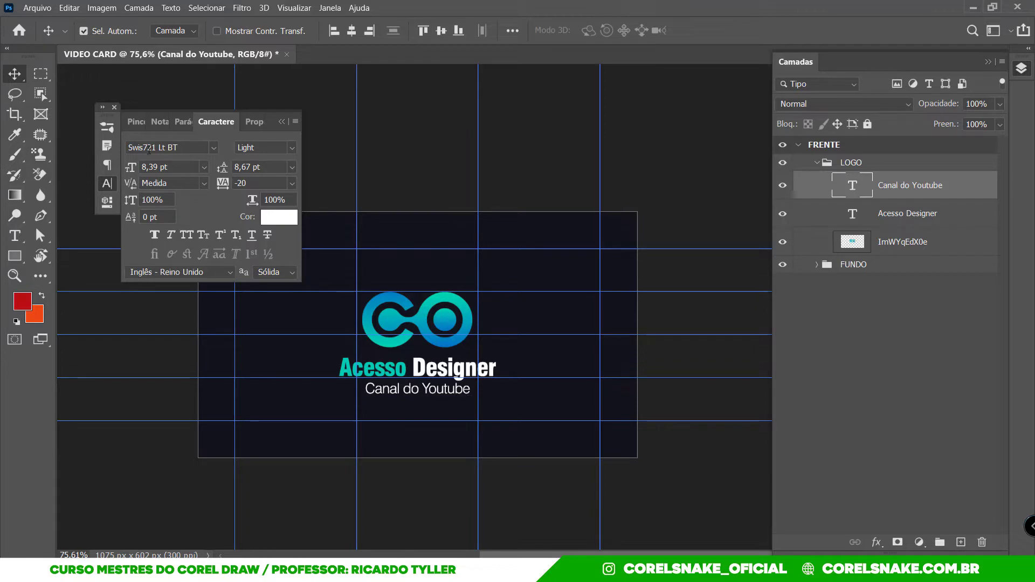
# - Select the logo and both text lines and nudge them up together
pyautogui.click(105, 187)
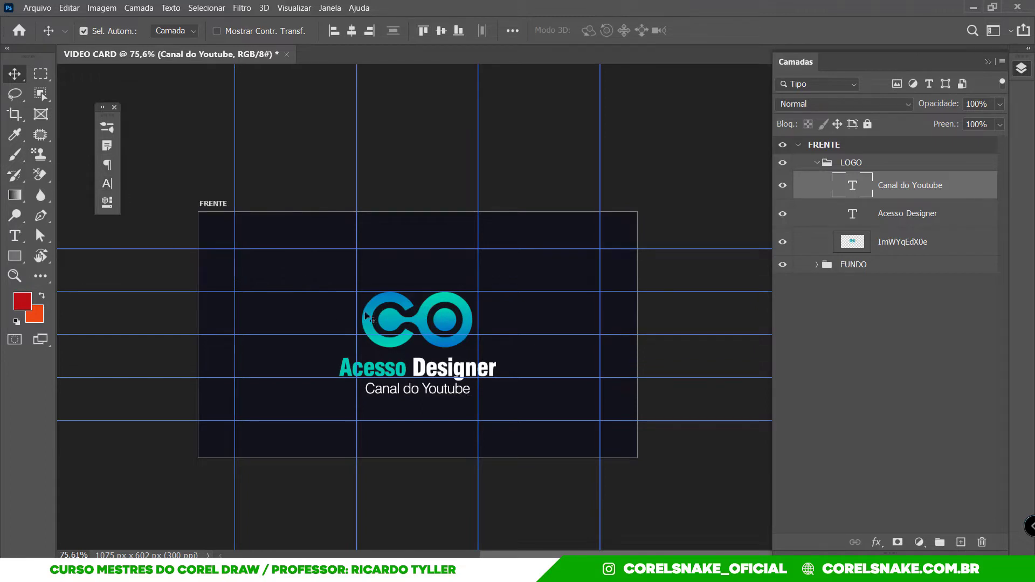
pyautogui.keyDown('shift'); pyautogui.click(405, 369); pyautogui.keyUp('shift')
pyautogui.keyDown('shift'); pyautogui.click(400, 342); pyautogui.keyUp('shift')
pyautogui.press('Up')
pyautogui.press('Up')
pyautogui.press('Up')
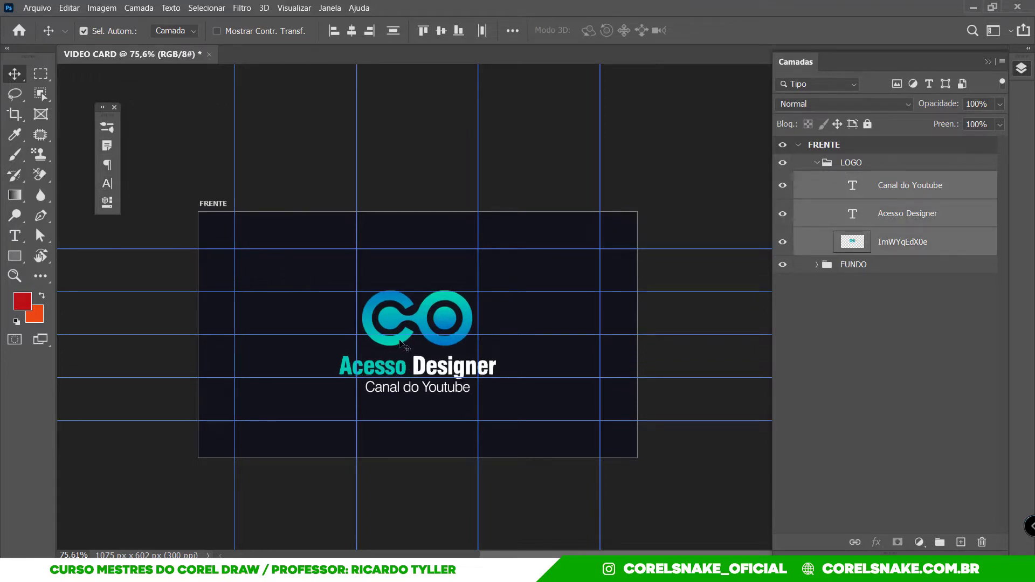
pyautogui.press('Up')
pyautogui.press('Up')
pyautogui.press('Up')
pyautogui.press('Up')
pyautogui.press('Up')
pyautogui.press('Up')
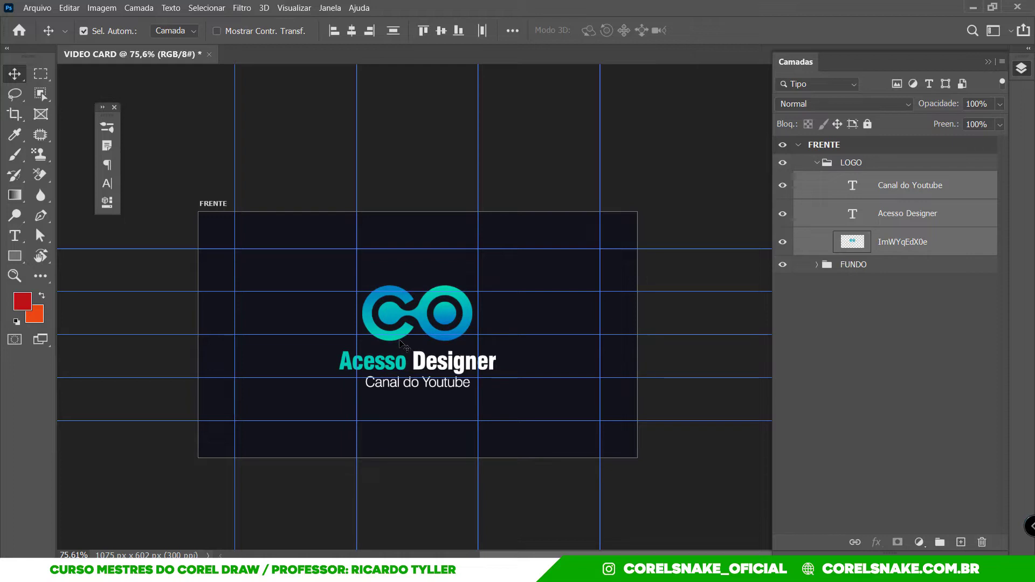
pyautogui.press('Down')
pyautogui.press('Down')
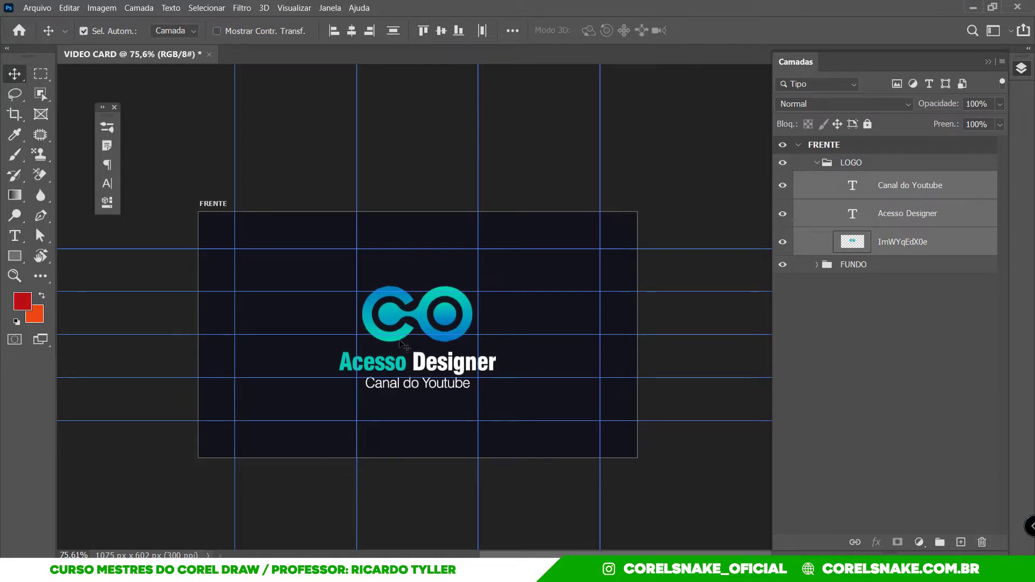
pyautogui.click(699, 319)
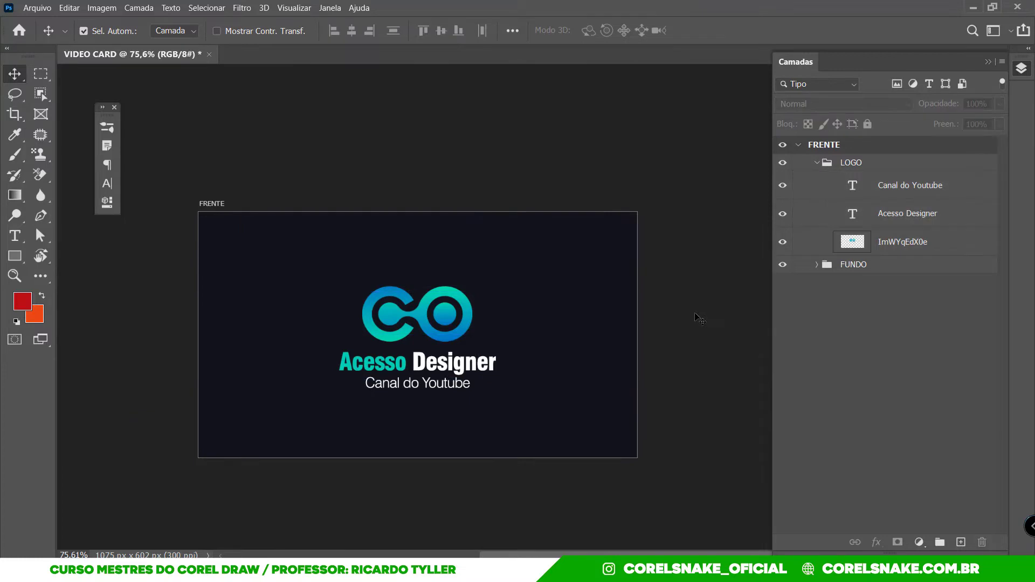
pyautogui.click(568, 284)
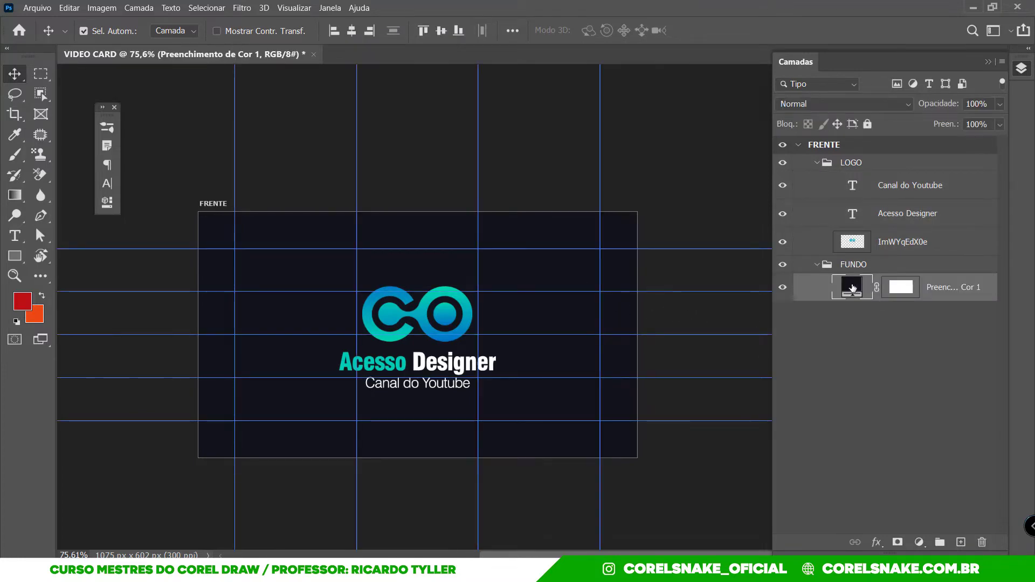
# - Change the background Color Fill from navy to dark grey #3e3e3e
pyautogui.doubleClick(852, 286)
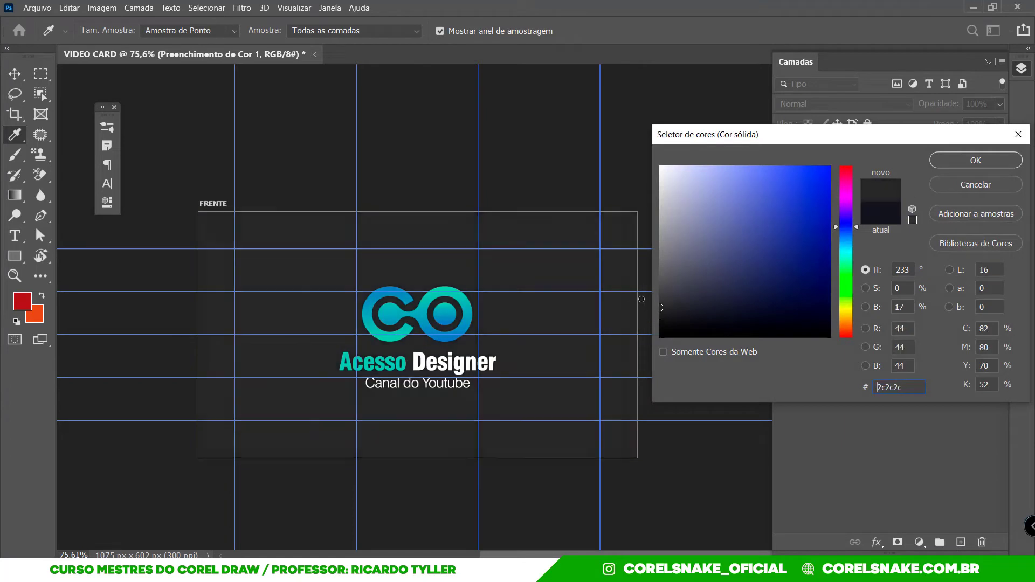
pyautogui.click(639, 301)
pyautogui.click(637, 309)
pyautogui.write('ffffff')
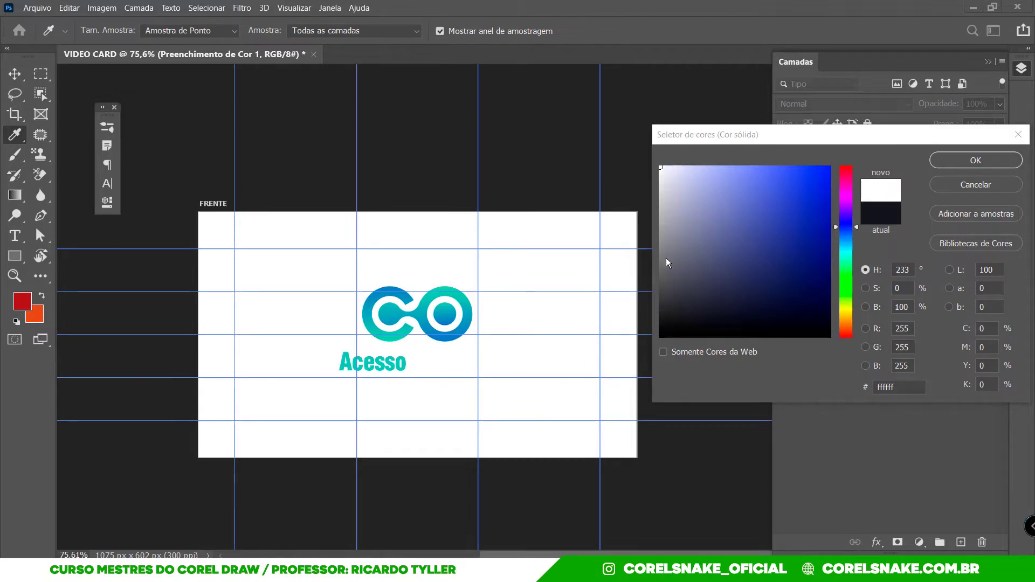
pyautogui.click(655, 291)
pyautogui.write('404040')
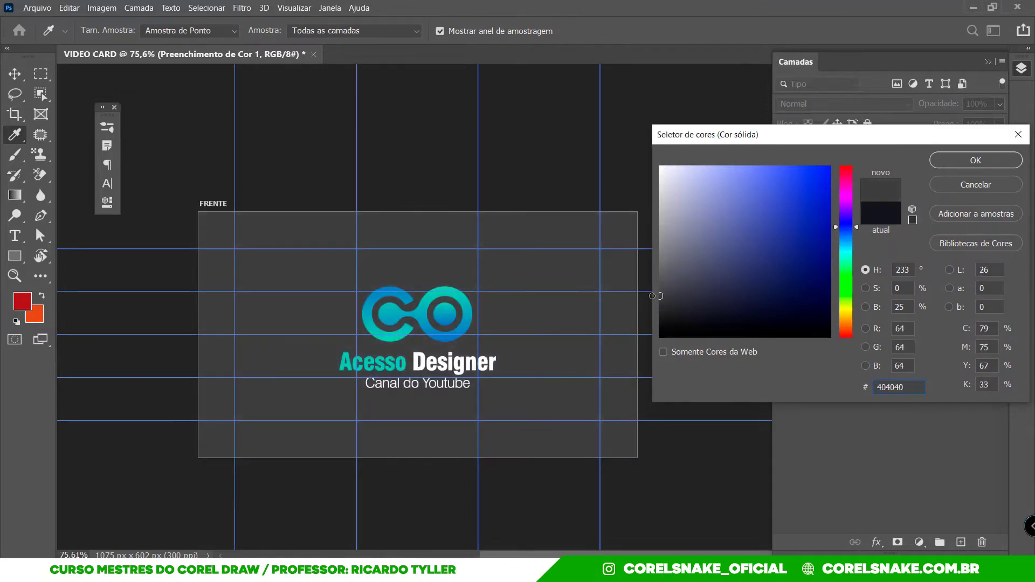
pyautogui.write('3e3e3e')
pyautogui.click(977, 160)
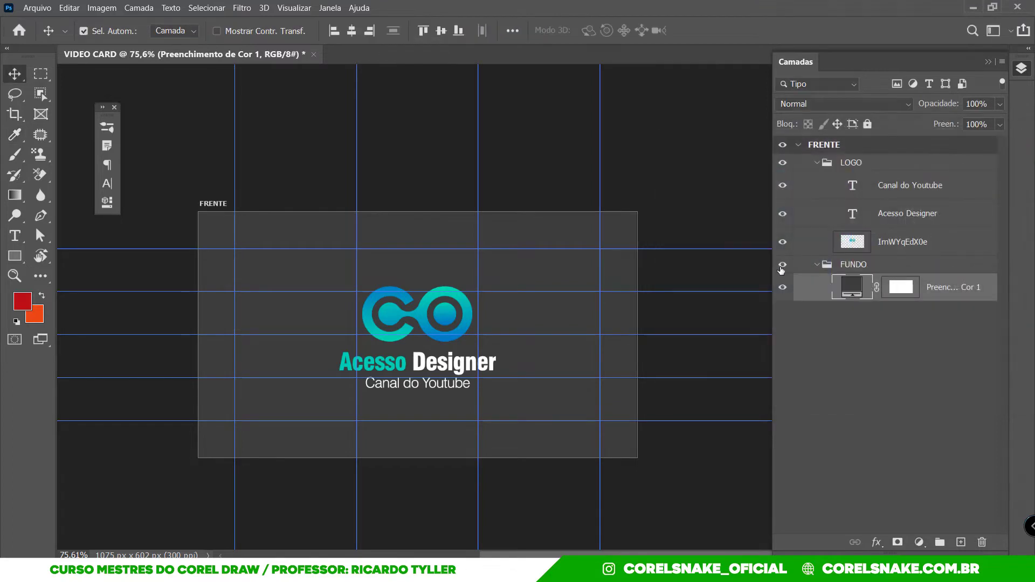
pyautogui.click(692, 362)
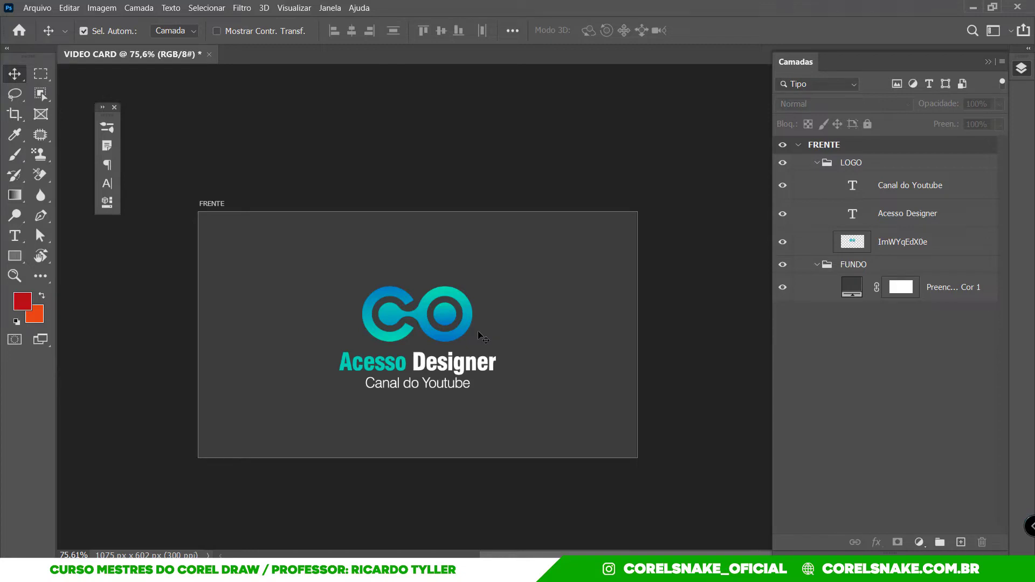
# - Duplicate the FRENTE artboard as 'FRENTE copiar' and zoom out to see both
pyautogui.click(798, 147)
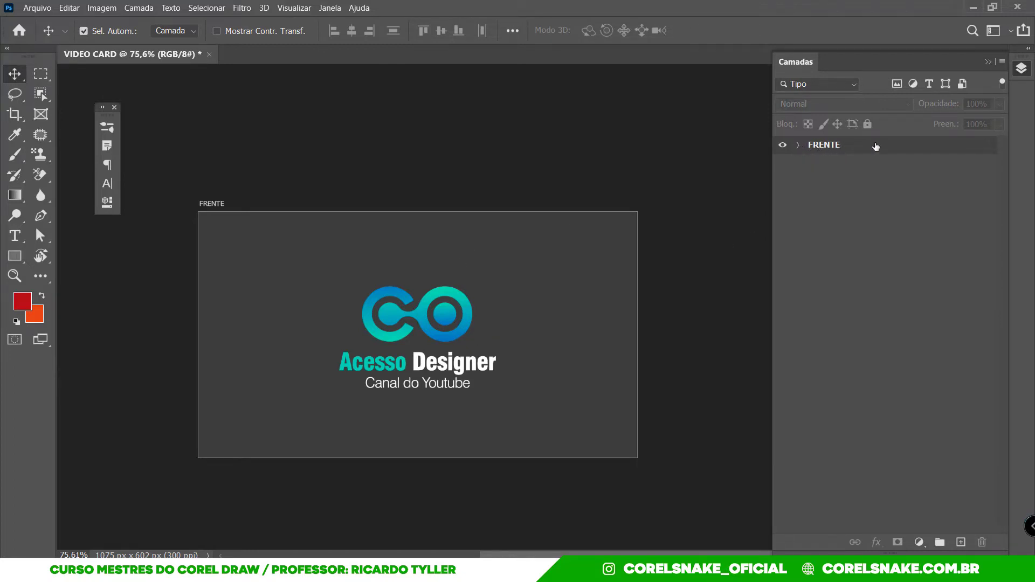
pyautogui.click(825, 145)
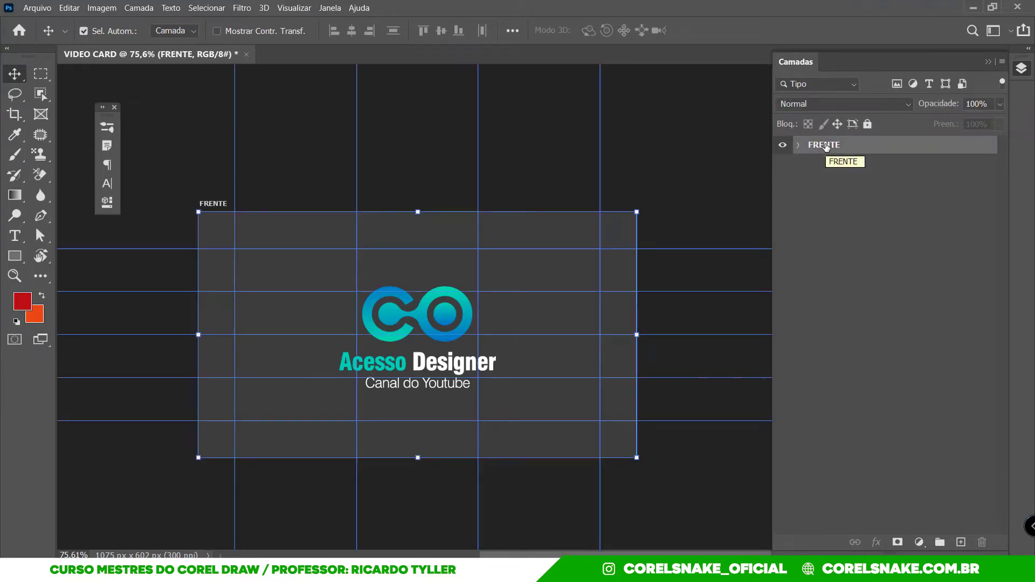
pyautogui.hotkey('ctrl', 'j')
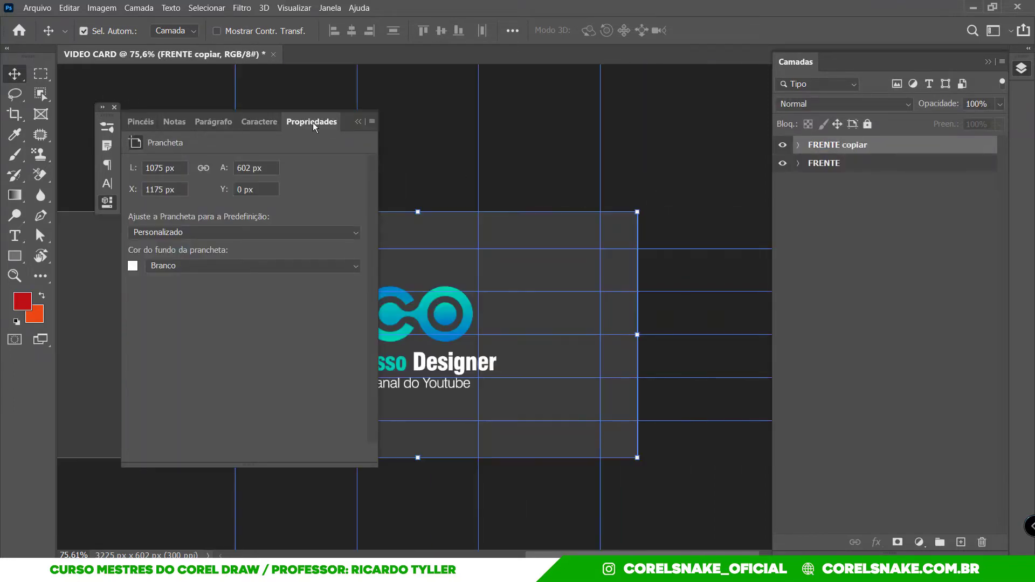
pyautogui.click(106, 203)
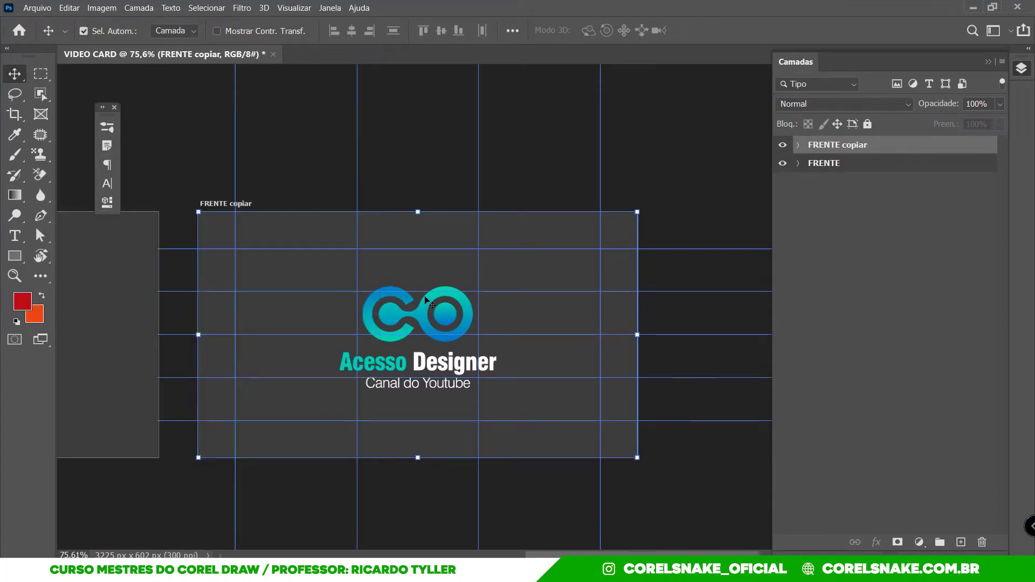
pyautogui.scroll(-3, 424, 301)
pyautogui.scroll(-3, 287, 294)
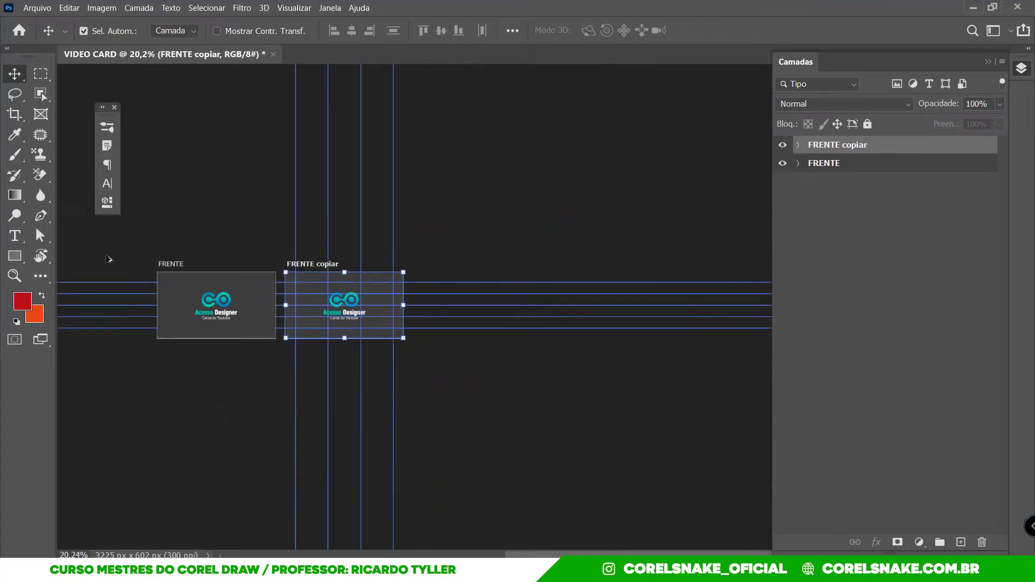
pyautogui.scroll(3, 121, 258)
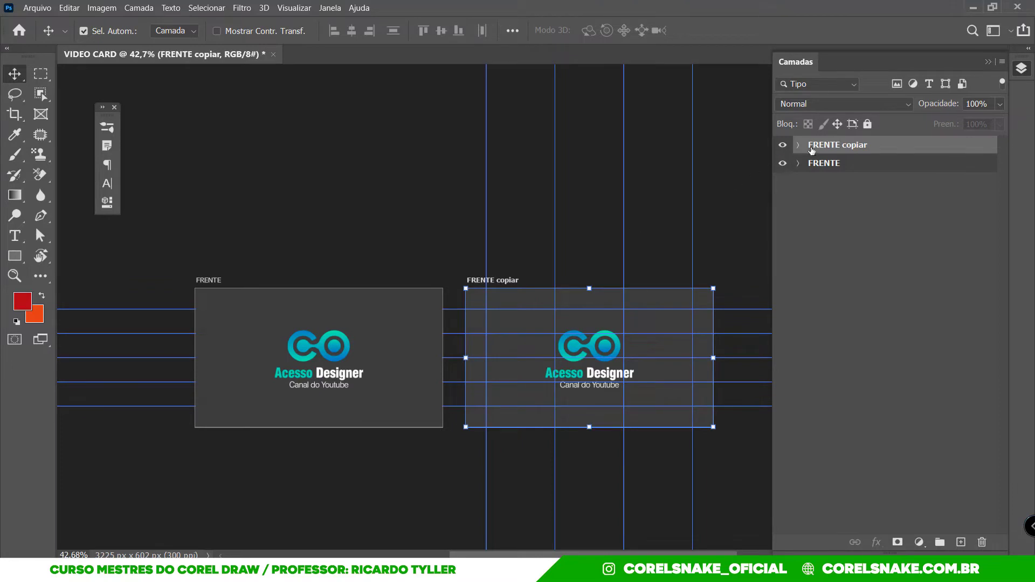
# - Rename the 'FRENTE copiar' artboard layer to VERSO
pyautogui.doubleClick(828, 144)
pyautogui.write('verso')
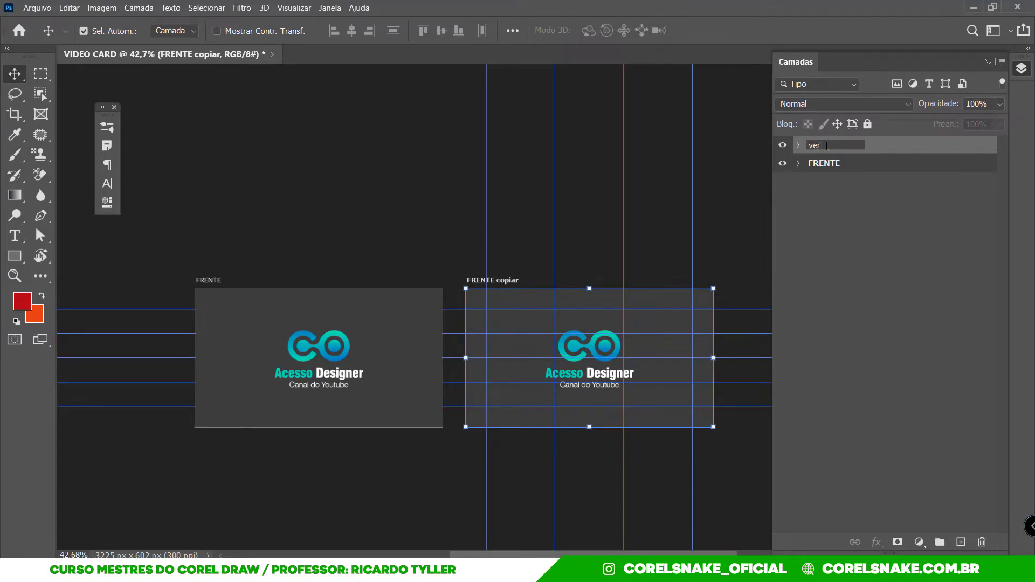
pyautogui.press('BackSpace')
pyautogui.press('BackSpace')
pyautogui.press('BackSpace')
pyautogui.write('VER')
pyautogui.click(852, 231)
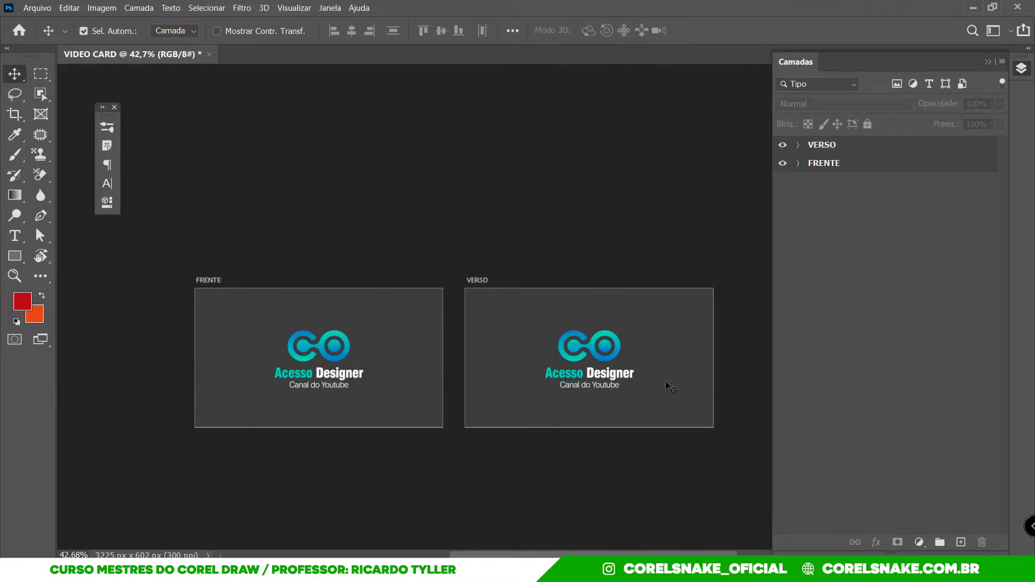
pyautogui.scroll(3, 714, 395)
# - Delete the CO logo symbol from the VERSO card
pyautogui.click(410, 232)
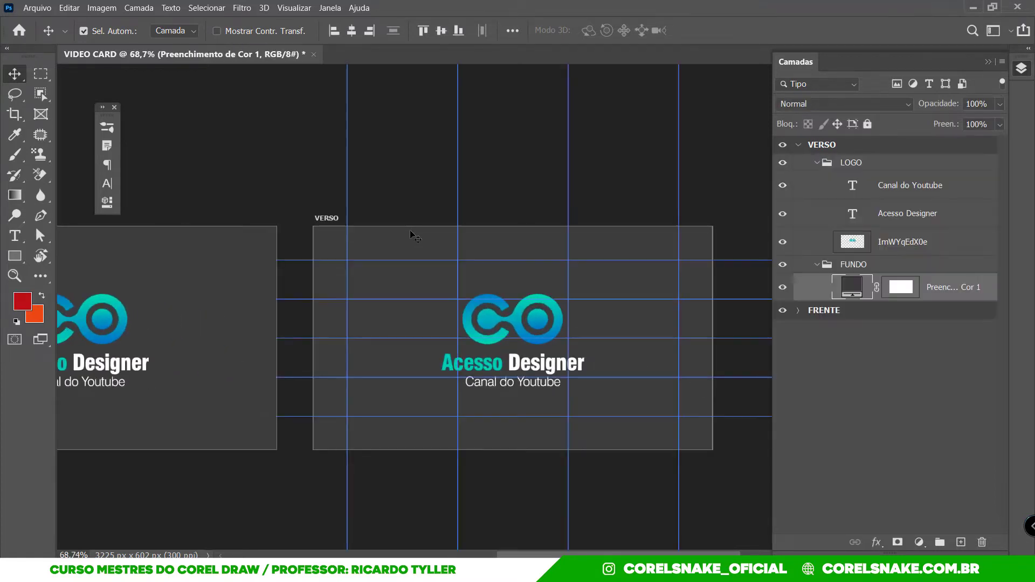
pyautogui.click(519, 324)
pyautogui.press('Delete')
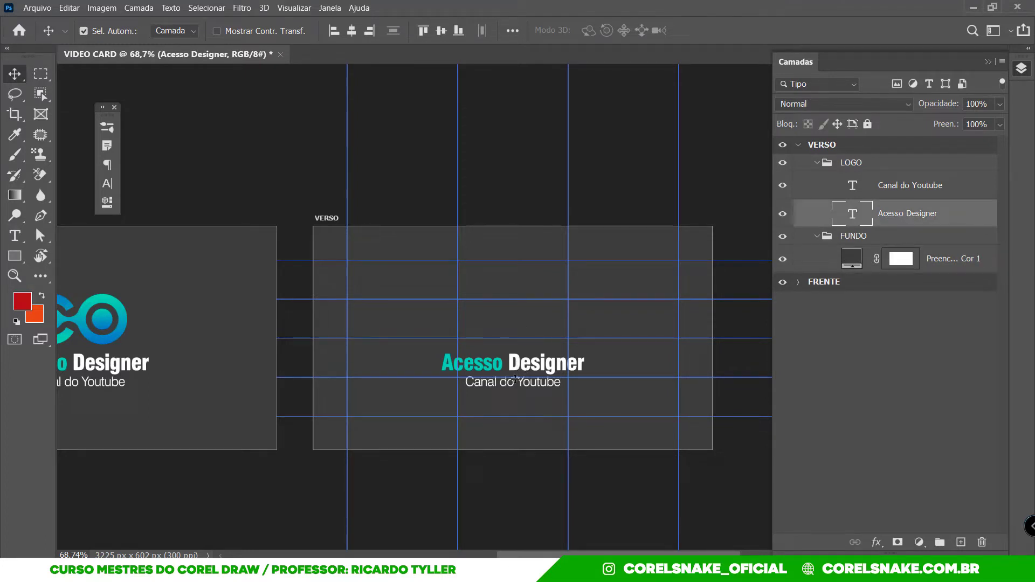
# - Move the Acesso Designer text lines up near the card's top and collapse the LOGO and FUNDO groups
pyautogui.moveTo(507, 387); pyautogui.dragTo(483, 387)
pyautogui.moveTo(492, 369); pyautogui.dragTo(476, 276)
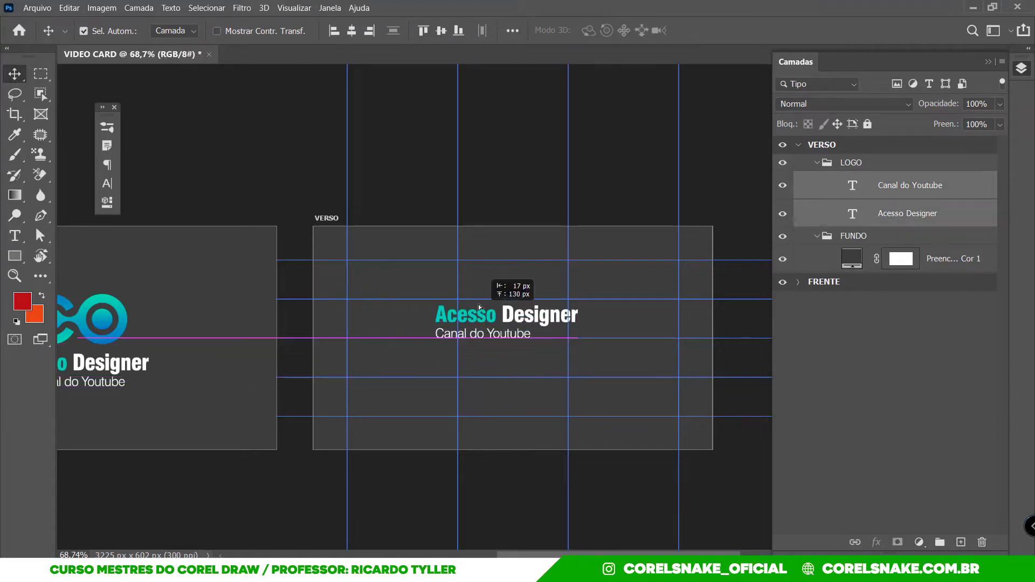
pyautogui.press('ctrl')
pyautogui.keyDown('ctrl'); pyautogui.click(488, 337); pyautogui.keyUp('ctrl')
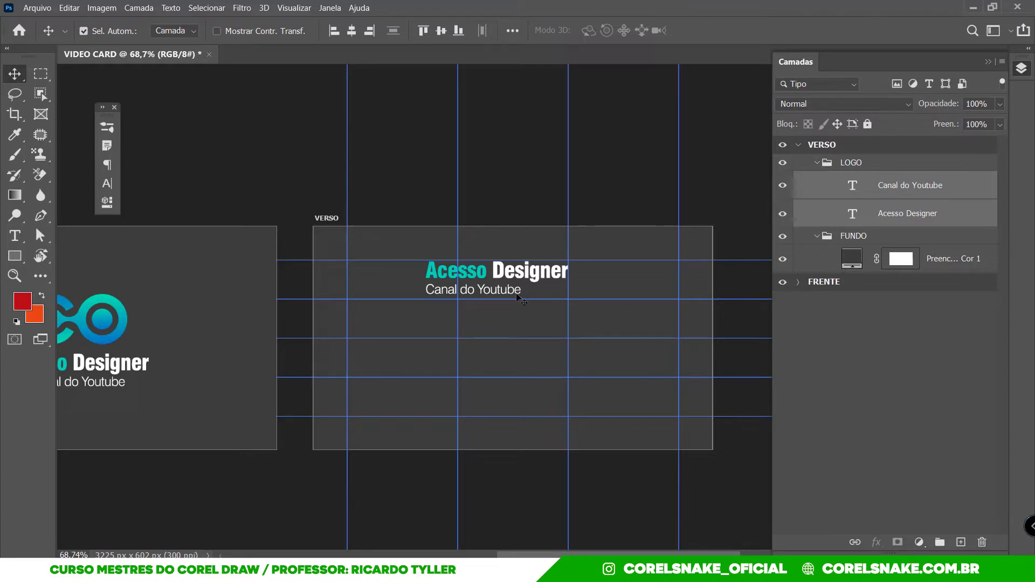
pyautogui.click(816, 163)
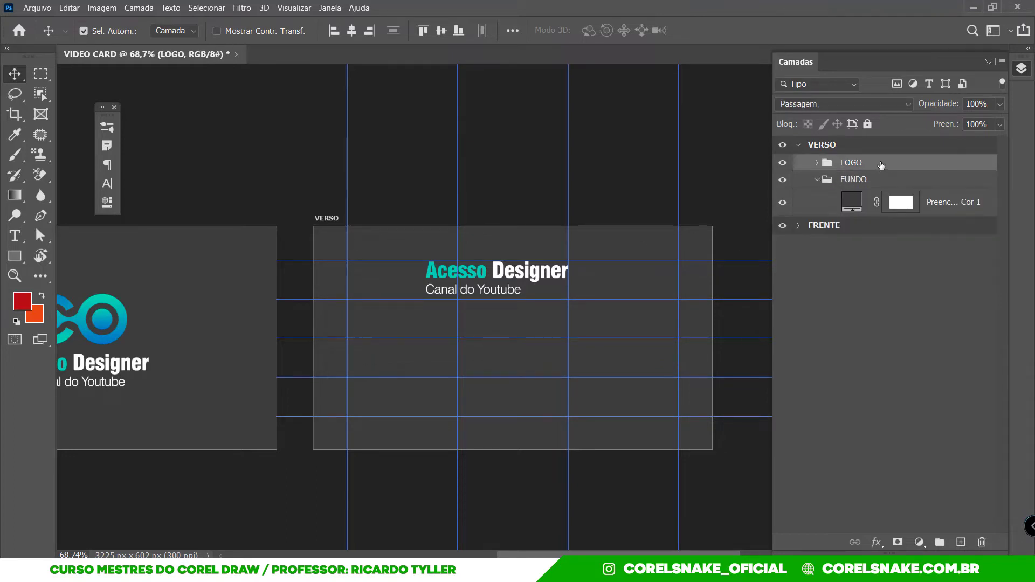
pyautogui.click(817, 180)
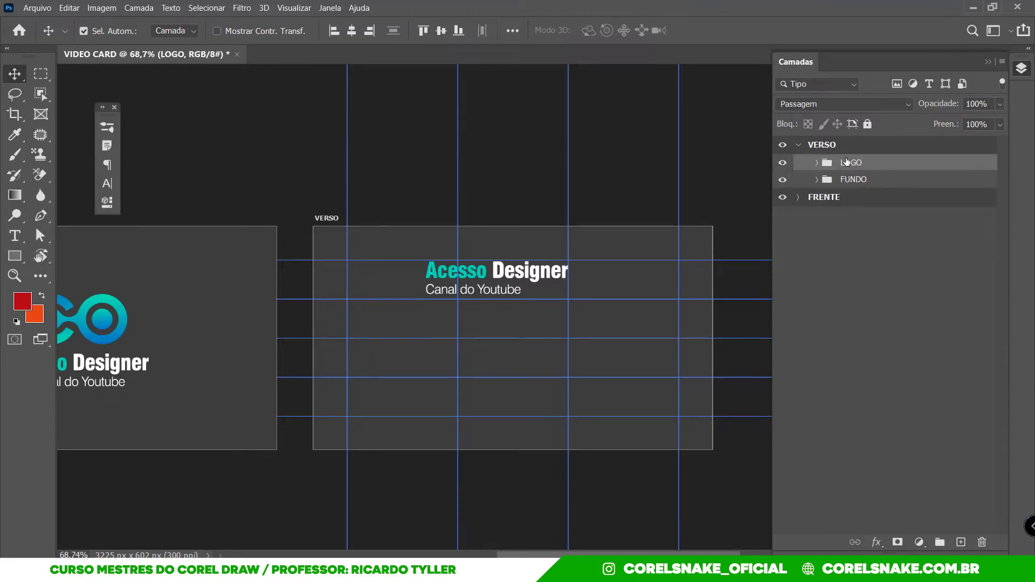
# - Draw a tall Retângulo 1 bar from the card's top edge, filled with teal sampled from 'Acesso'
pyautogui.click(14, 256)
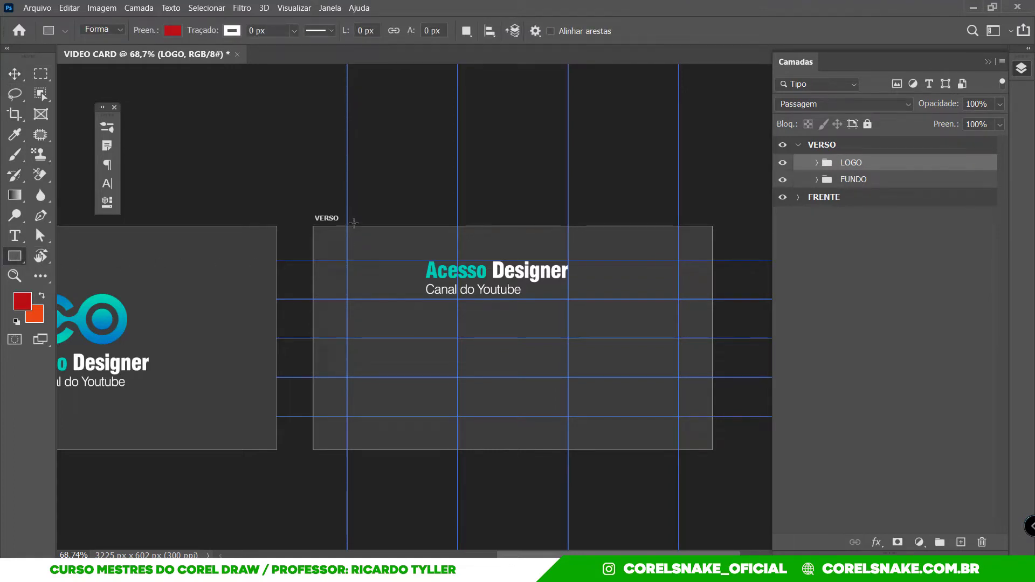
pyautogui.moveTo(359, 223)
pyautogui.mouseDown()
pyautogui.moveTo(391, 366)
pyautogui.moveTo(387, 338)
pyautogui.mouseUp()
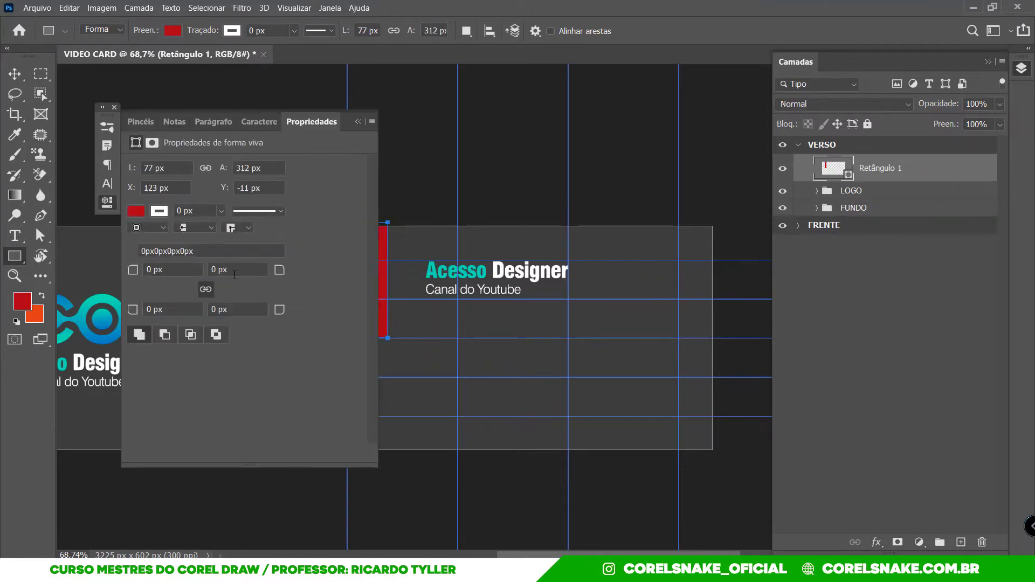
pyautogui.click(107, 203)
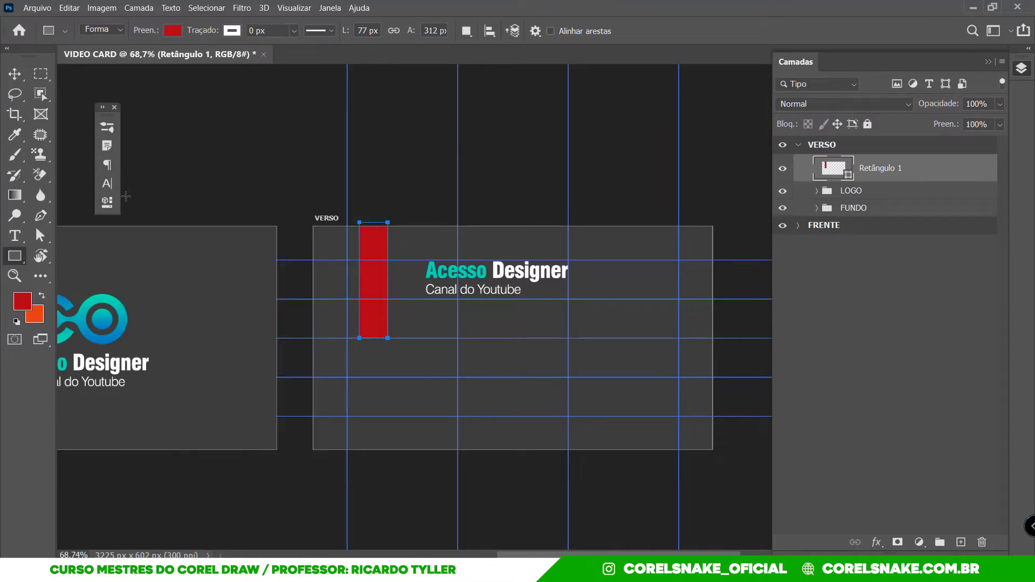
pyautogui.doubleClick(848, 175)
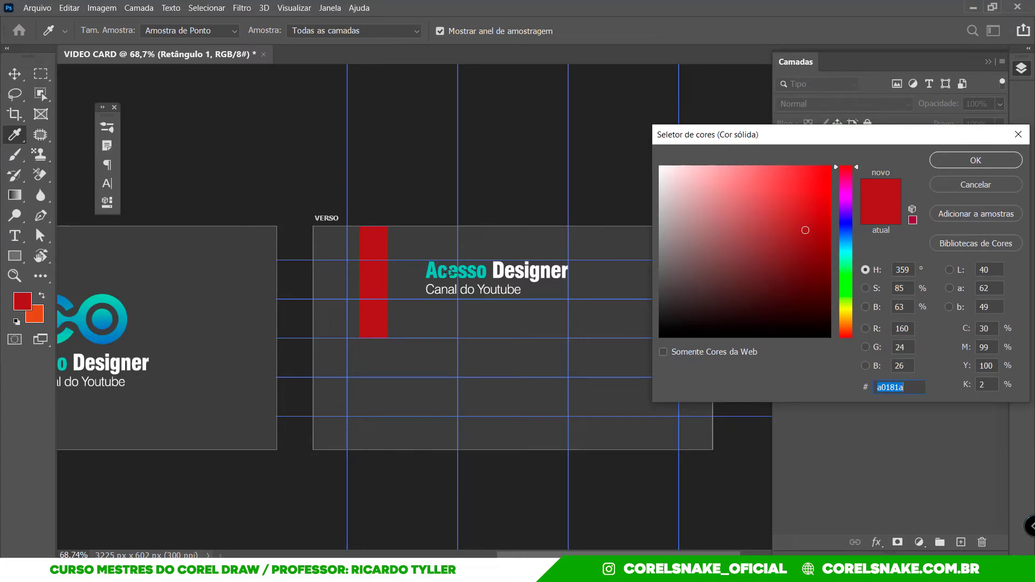
pyautogui.click(435, 272)
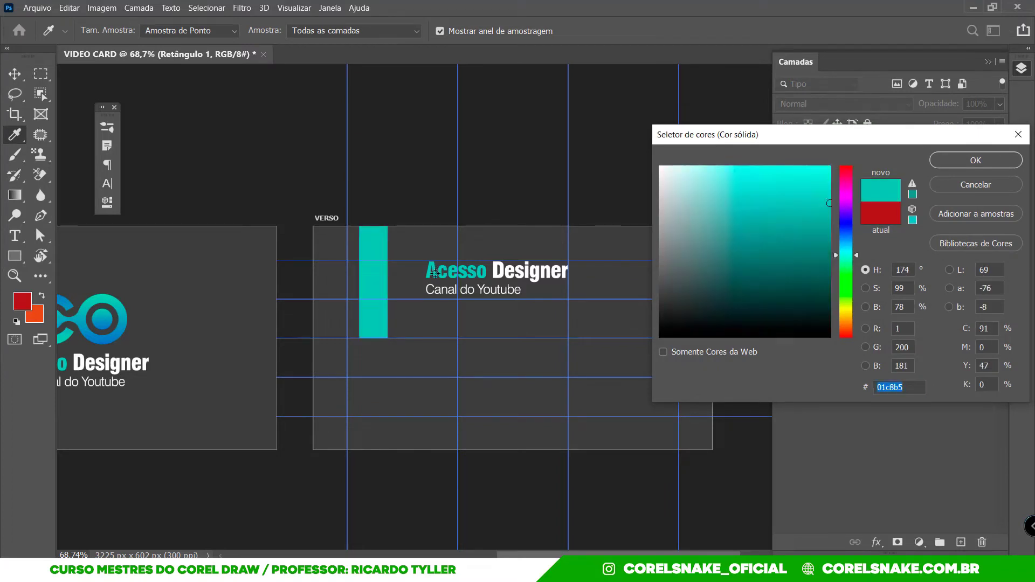
pyautogui.click(976, 160)
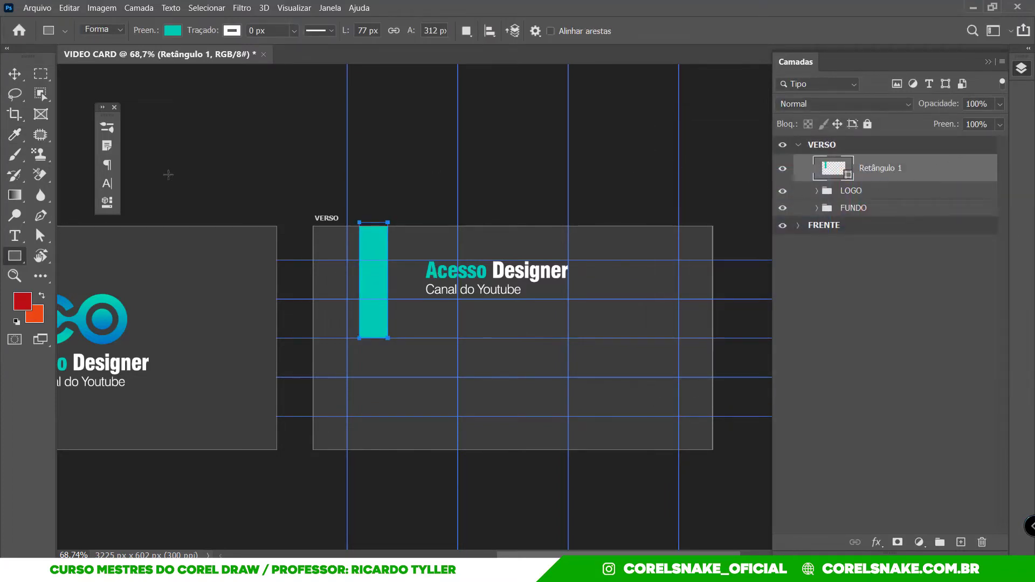
pyautogui.click(107, 202)
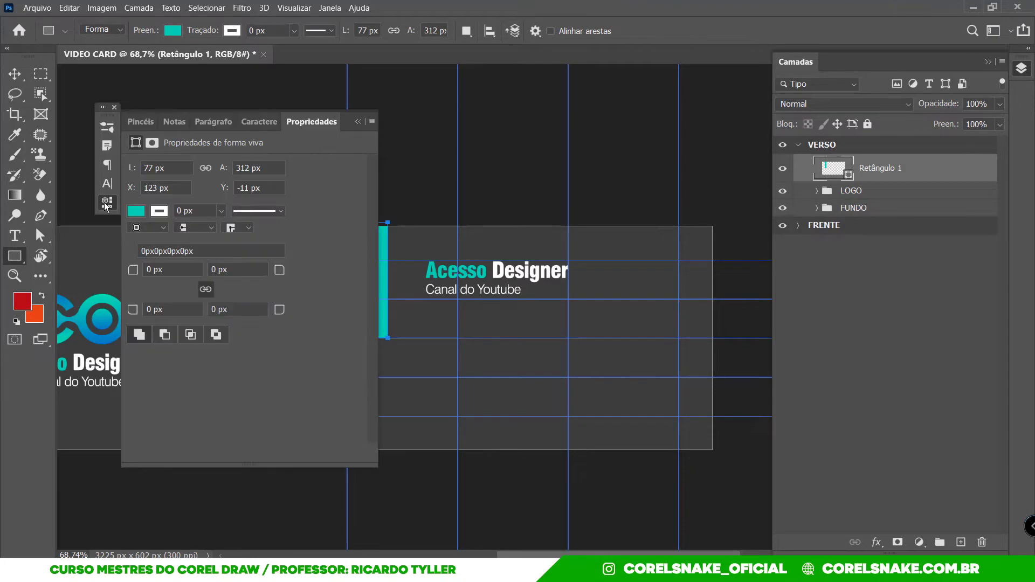
# - Round all four corners of the teal bar fully, entering a 63 px radius to form a pill
pyautogui.click(107, 203)
pyautogui.click(329, 7)
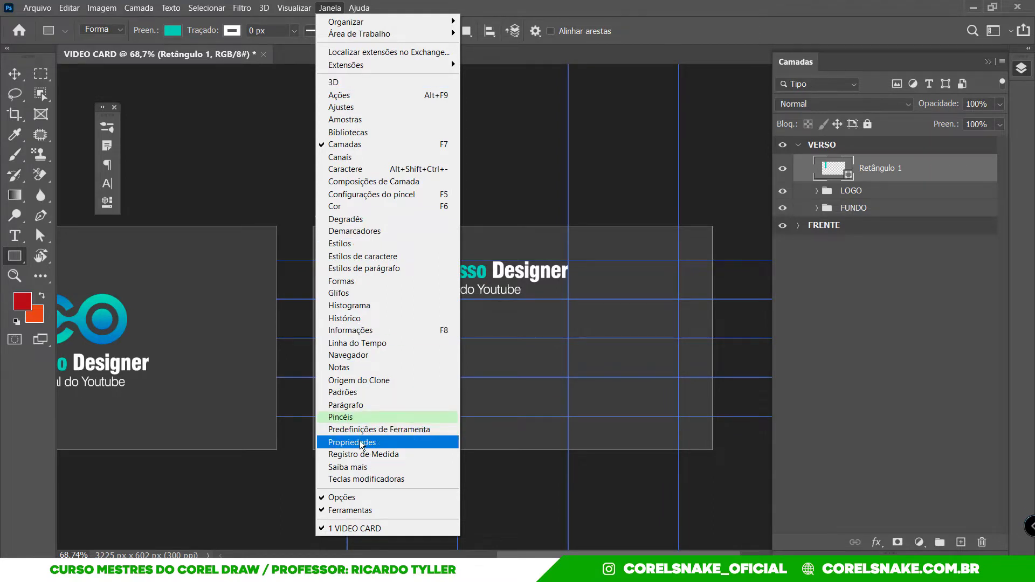
pyautogui.click(108, 204)
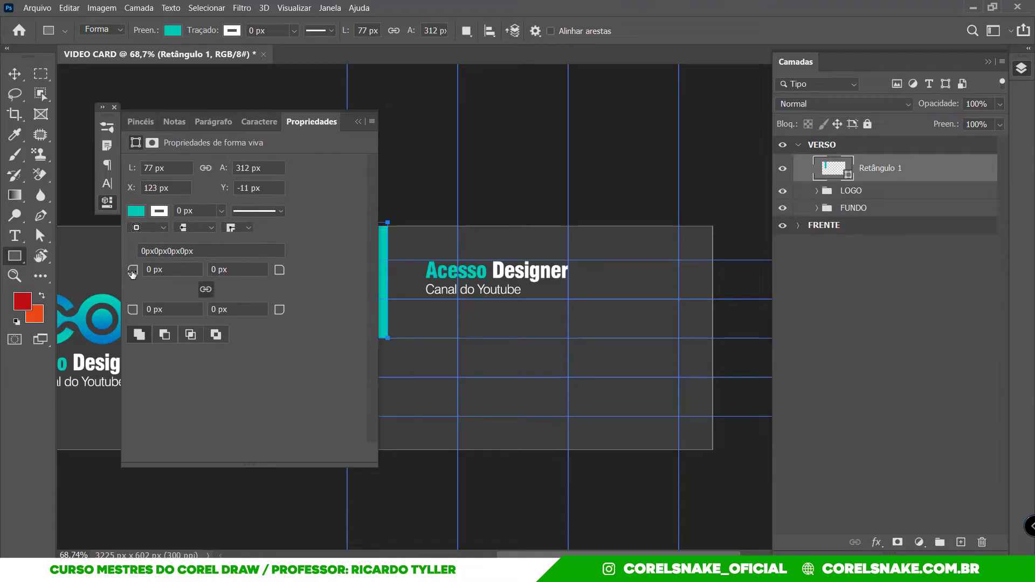
pyautogui.moveTo(139, 276); pyautogui.dragTo(139, 275)
pyautogui.moveTo(138, 274); pyautogui.dragTo(138, 236)
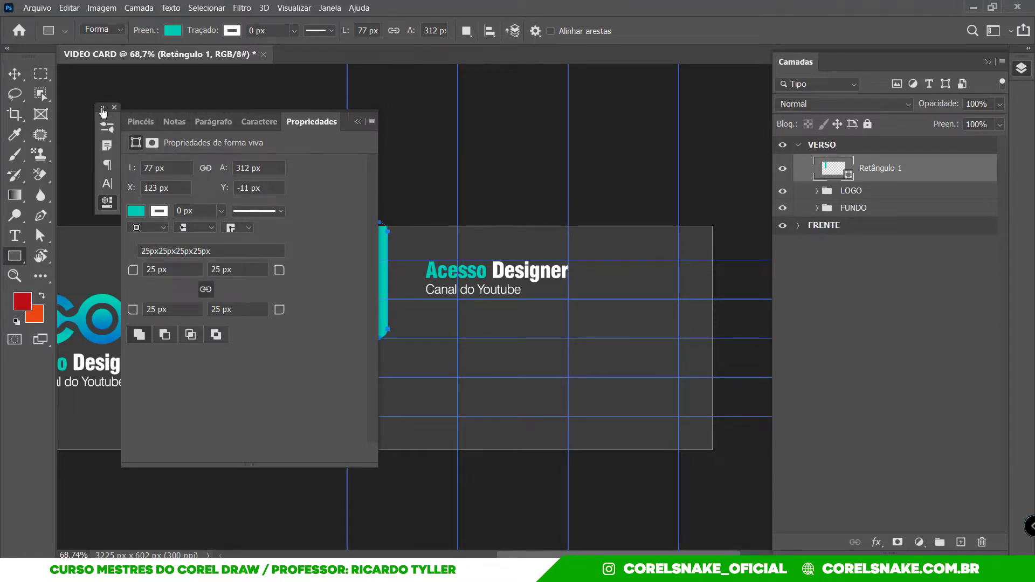
pyautogui.moveTo(285, 122)
pyautogui.mouseDown()
pyautogui.moveTo(119, 109)
pyautogui.moveTo(767, 173)
pyautogui.mouseUp()
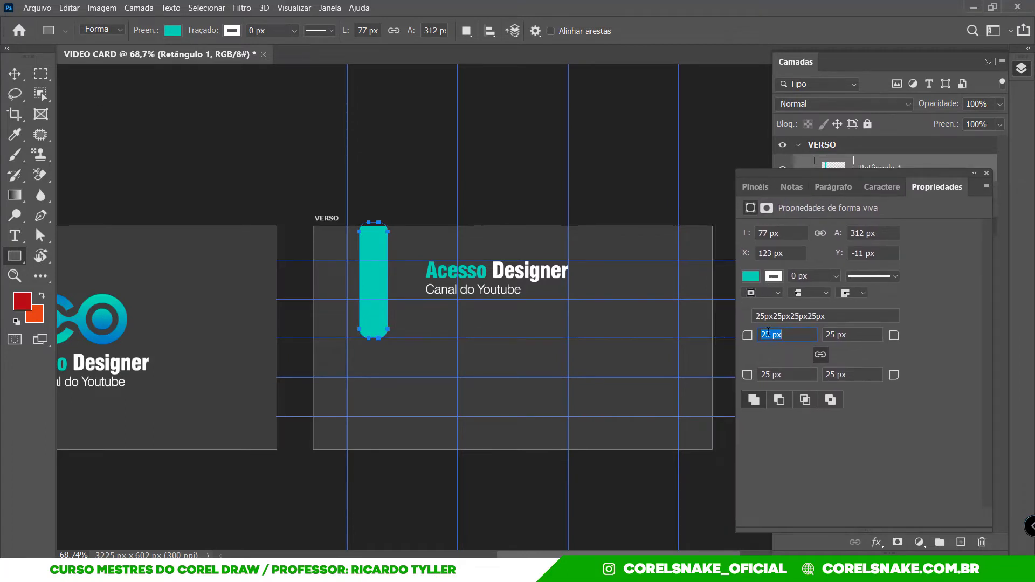
pyautogui.write('63')
pyautogui.press('Return')
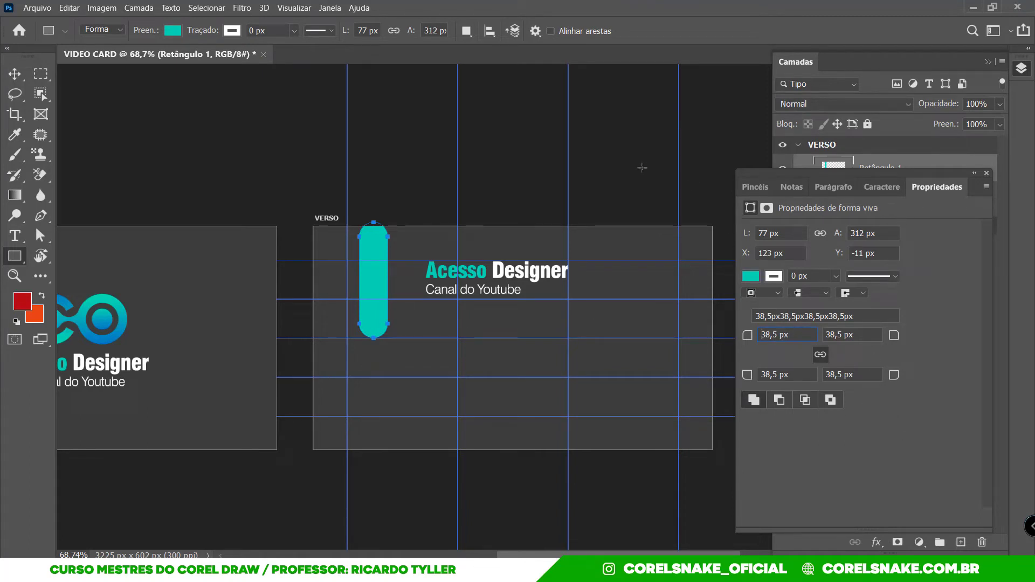
pyautogui.click(15, 74)
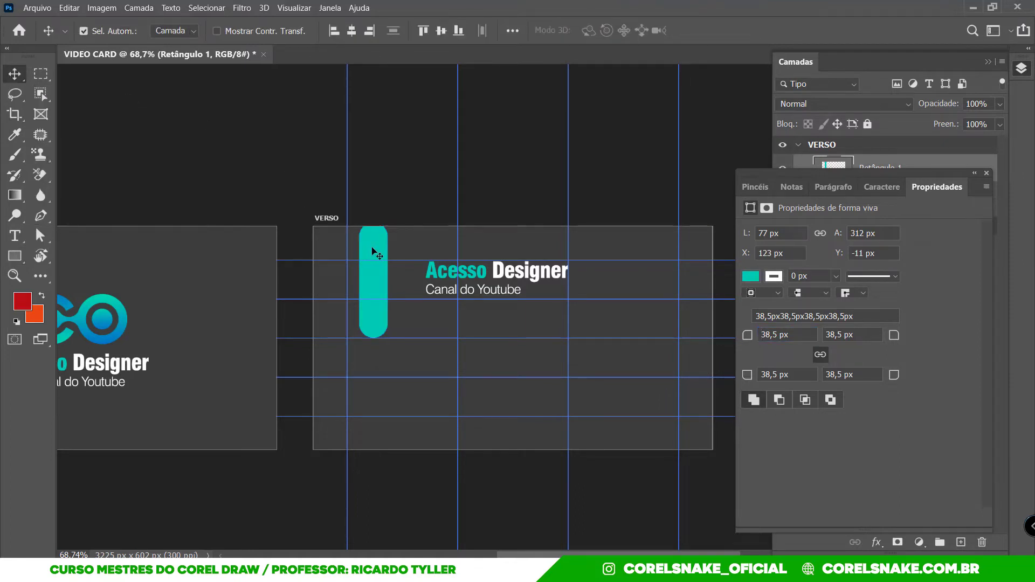
# - Stretch the teal bar taller above the card's top edge and make it slightly narrower
pyautogui.hotkey('ctrl', 't')
pyautogui.moveTo(373, 226); pyautogui.dragTo(369, 203)
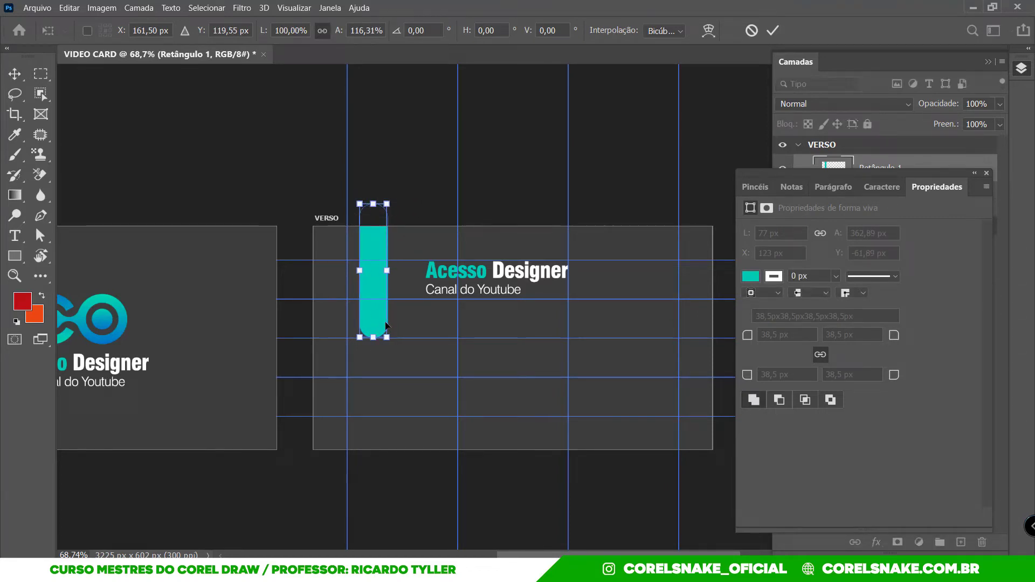
pyautogui.moveTo(387, 271); pyautogui.dragTo(382, 270)
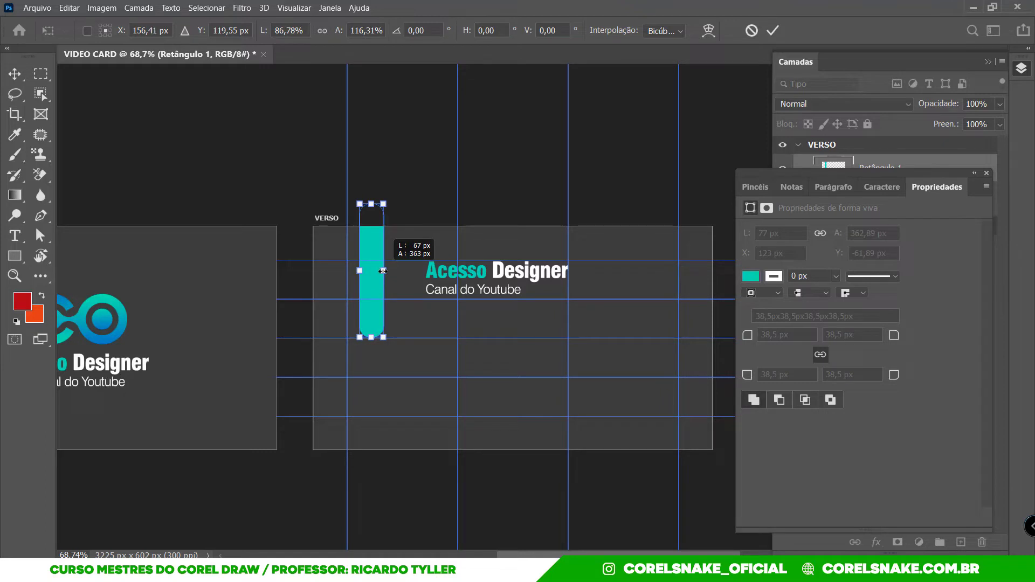
pyautogui.press('Return')
# - Toggle the guides and try moving the Acesso Designer text, undoing the attempted moves
pyautogui.hotkey('ctrl', ';')
pyautogui.click(559, 228)
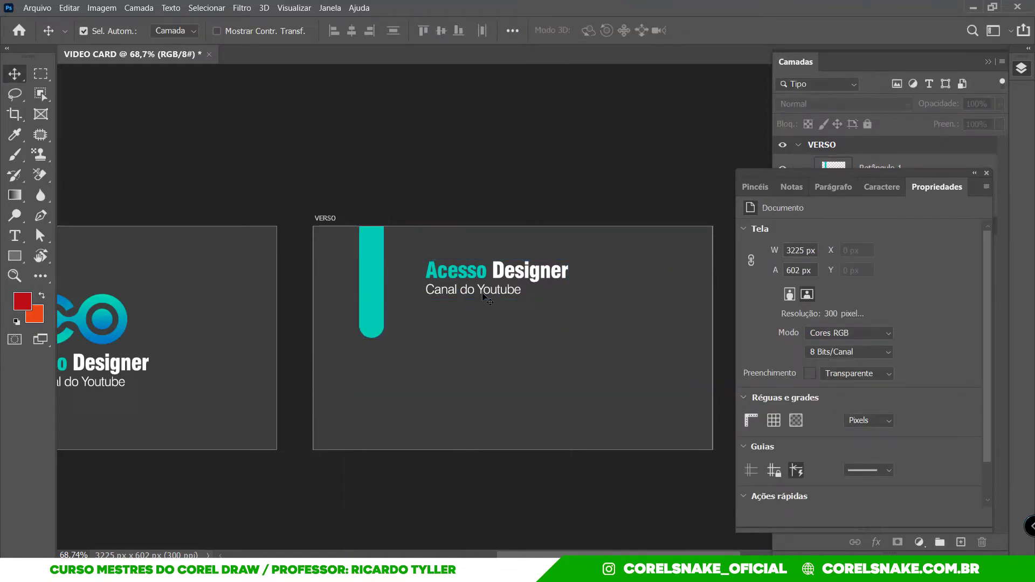
pyautogui.click(477, 277)
pyautogui.hotkey('ctrl', ';')
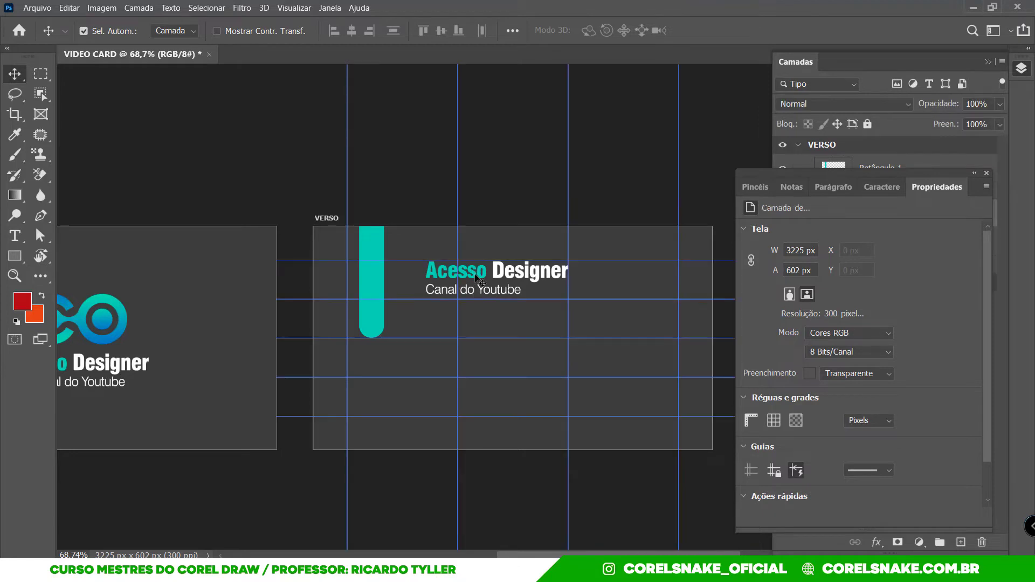
pyautogui.moveTo(476, 275); pyautogui.dragTo(465, 287)
pyautogui.hotkey('ctrl', ';')
pyautogui.hotkey('ctrl', 'z')
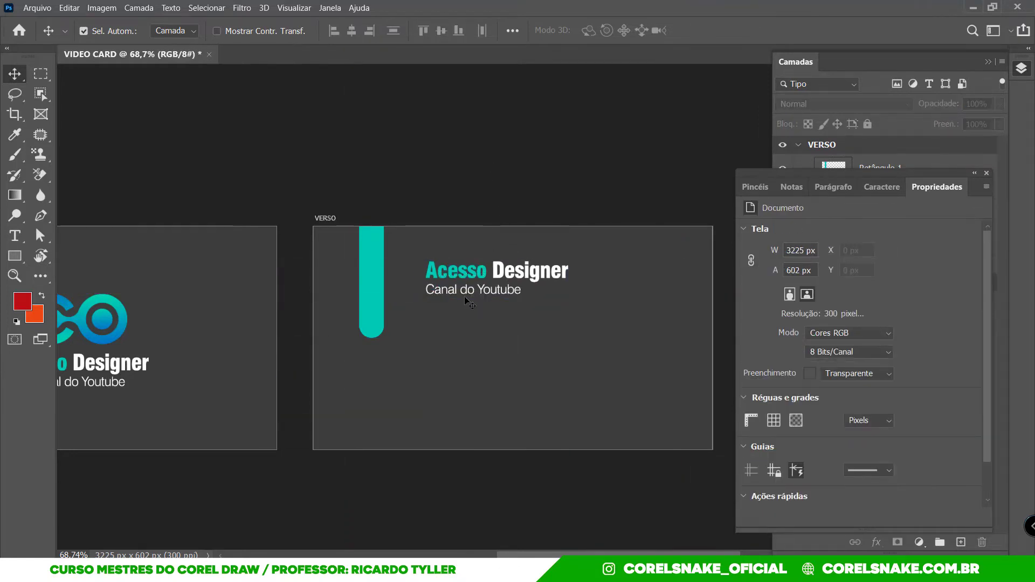
pyautogui.hotkey('ctrl', ';')
pyautogui.moveTo(472, 279); pyautogui.dragTo(470, 296)
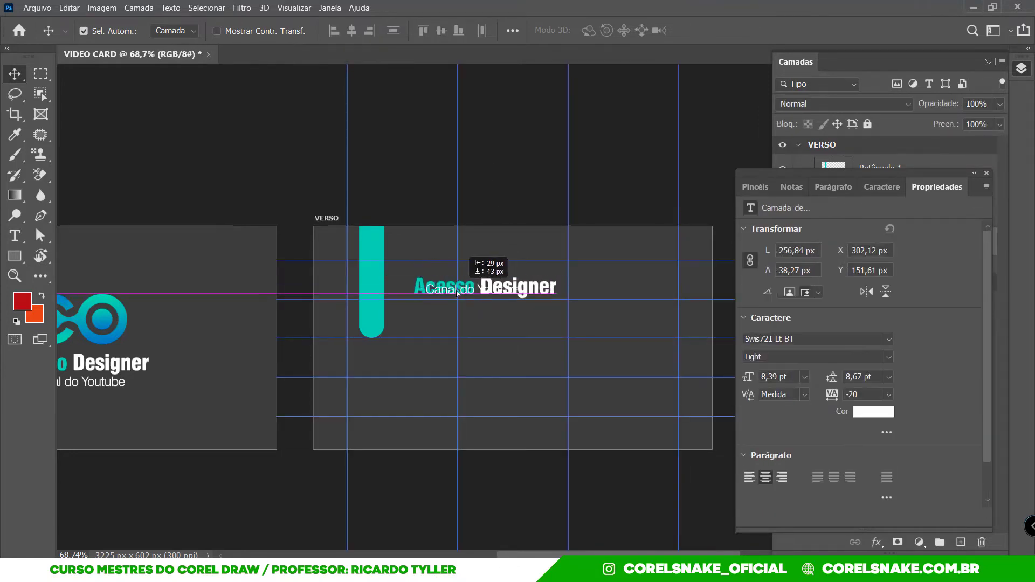
pyautogui.hotkey('ctrl', 'z')
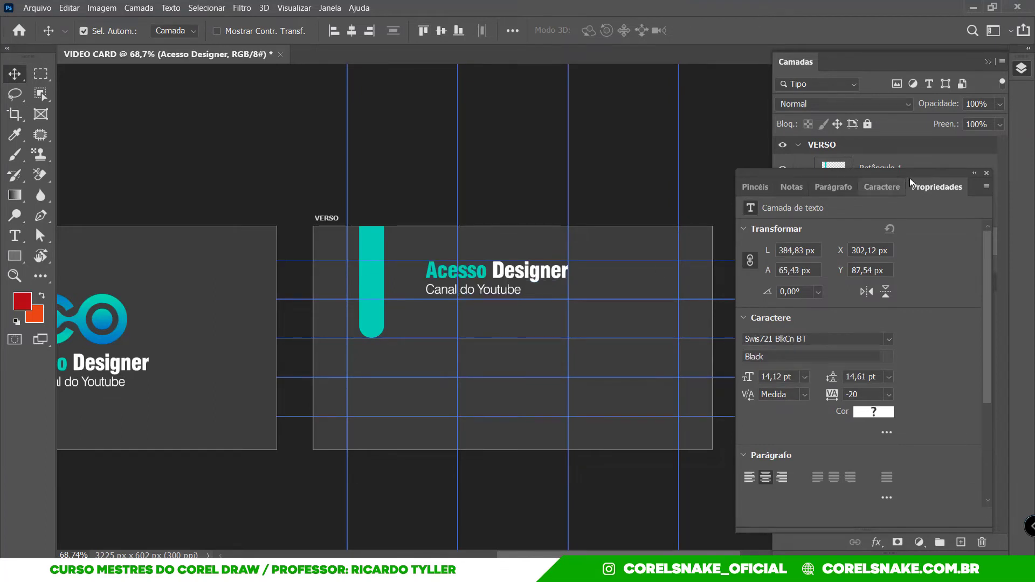
pyautogui.moveTo(912, 177); pyautogui.dragTo(222, 135)
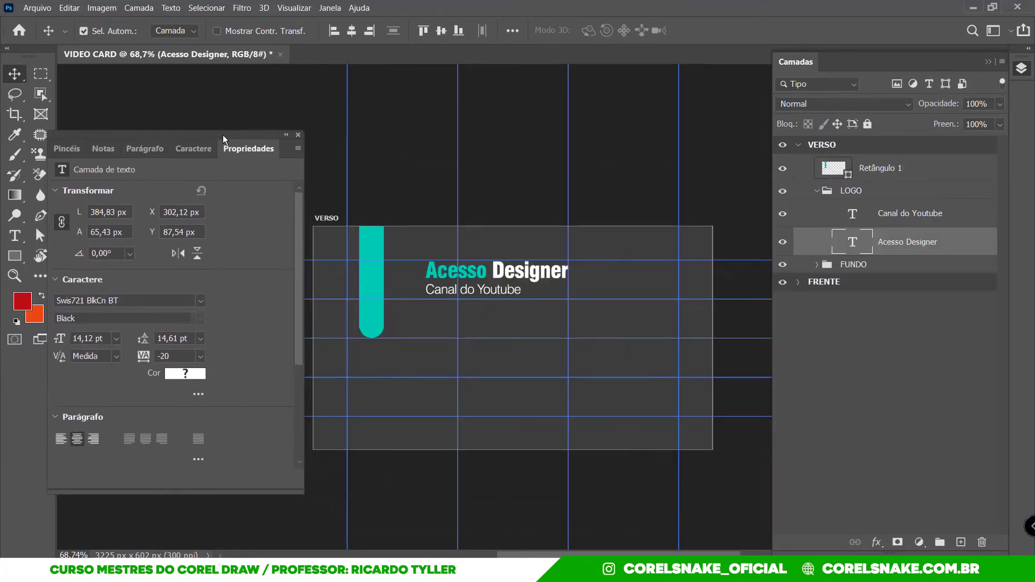
pyautogui.hotkey('ctrl', ';')
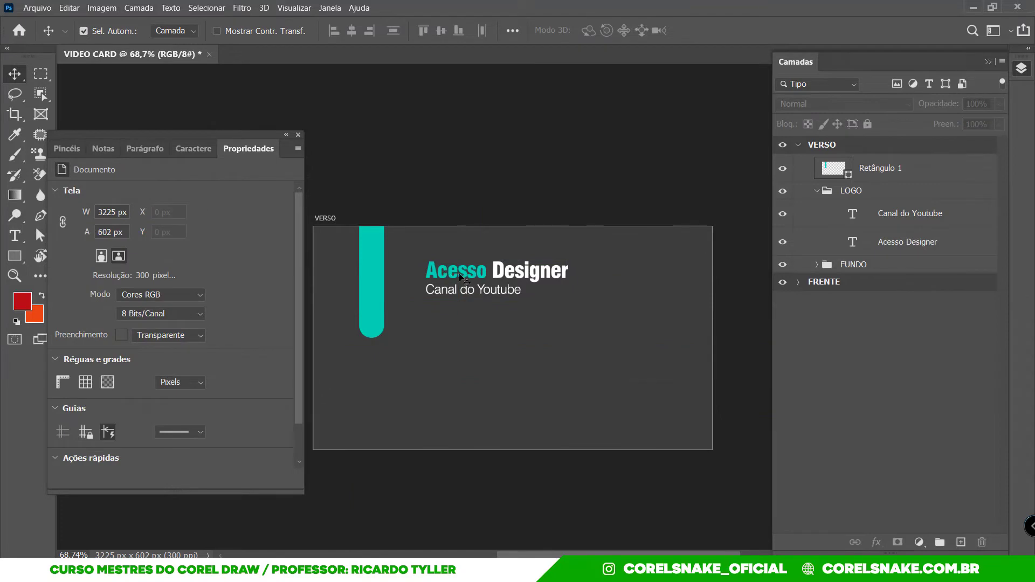
# - Shrink both text layers slightly and move them down-left, just right of the teal bar
pyautogui.click(464, 273)
pyautogui.hotkey('ctrl', ';')
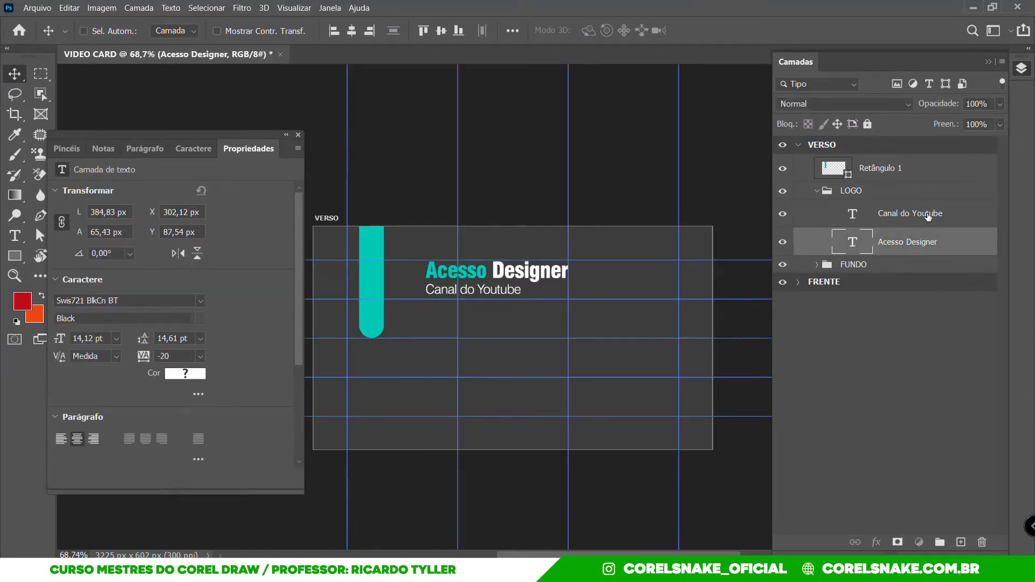
pyautogui.keyDown('ctrl'); pyautogui.click(909, 216); pyautogui.keyUp('ctrl')
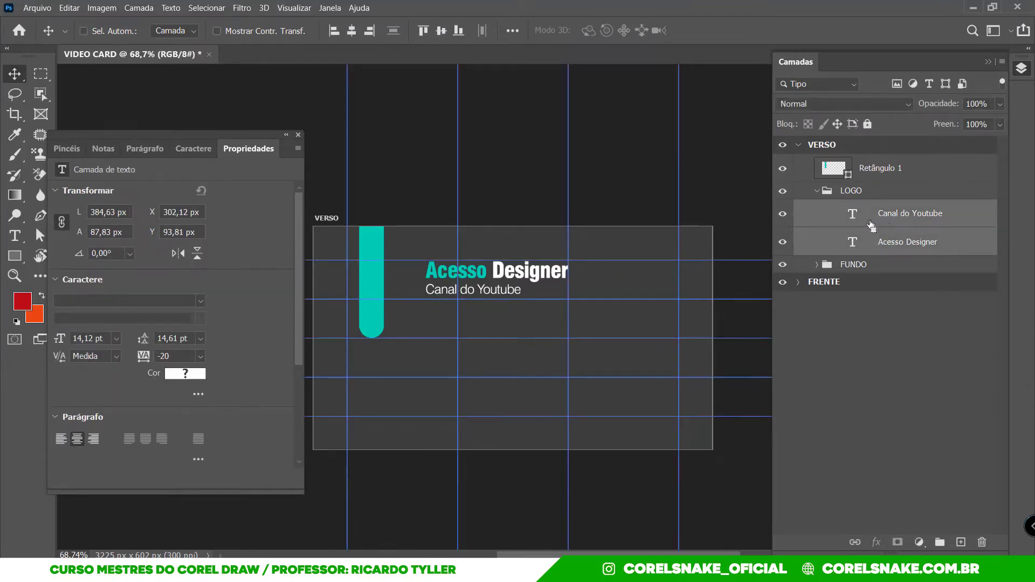
pyautogui.hotkey('ctrl', 't')
pyautogui.moveTo(483, 277); pyautogui.dragTo(464, 309)
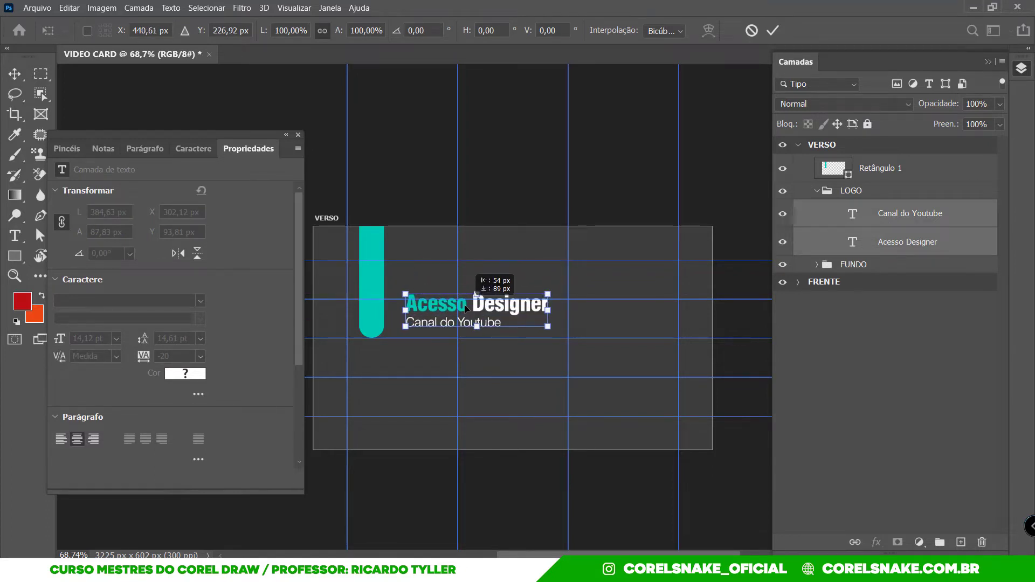
pyautogui.moveTo(464, 308); pyautogui.dragTo(464, 302)
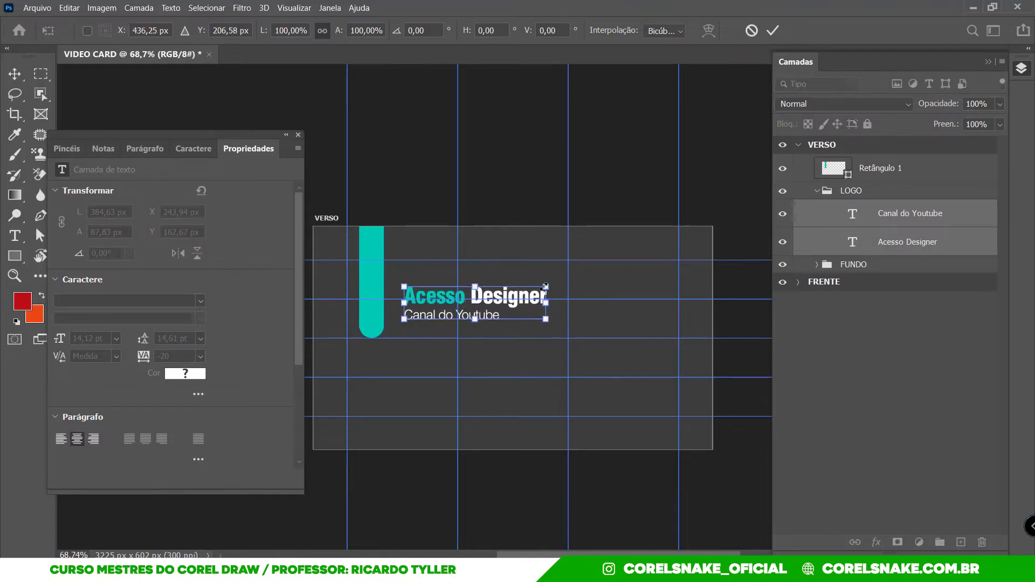
pyautogui.moveTo(547, 287); pyautogui.dragTo(531, 291)
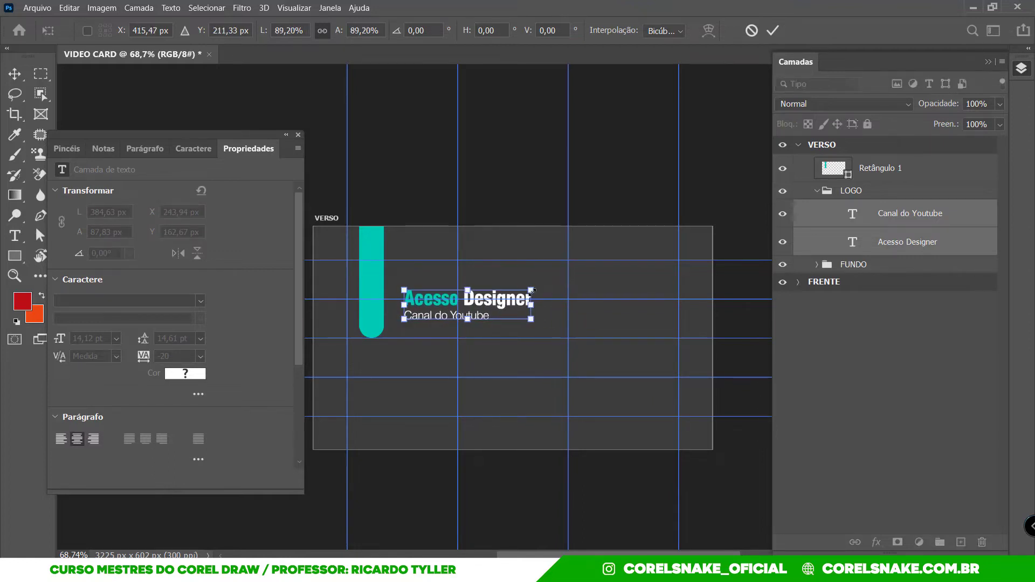
pyautogui.press('Return')
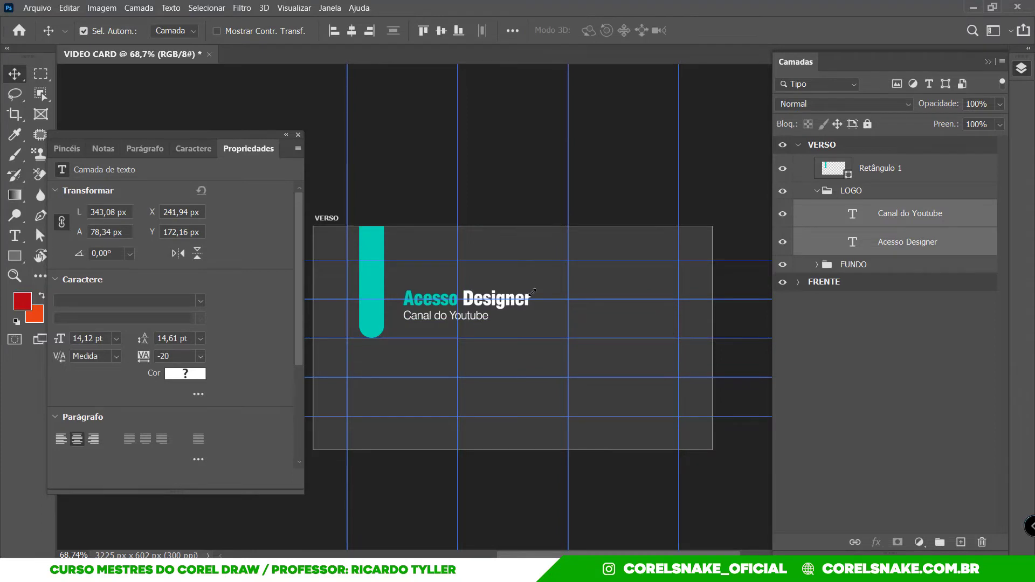
pyautogui.press('Left')
pyautogui.press('Left')
pyautogui.press('Left')
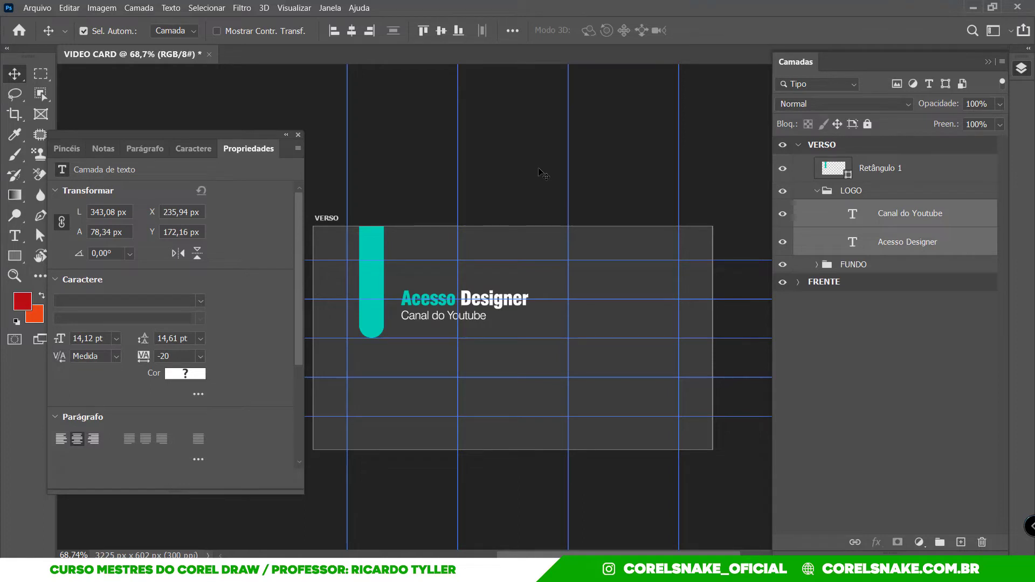
# - Deselect, hide the guides and fit the whole card in view
pyautogui.click(541, 172)
pyautogui.hotkey('ctrl', ';')
pyautogui.hotkey('ctrl', '0')
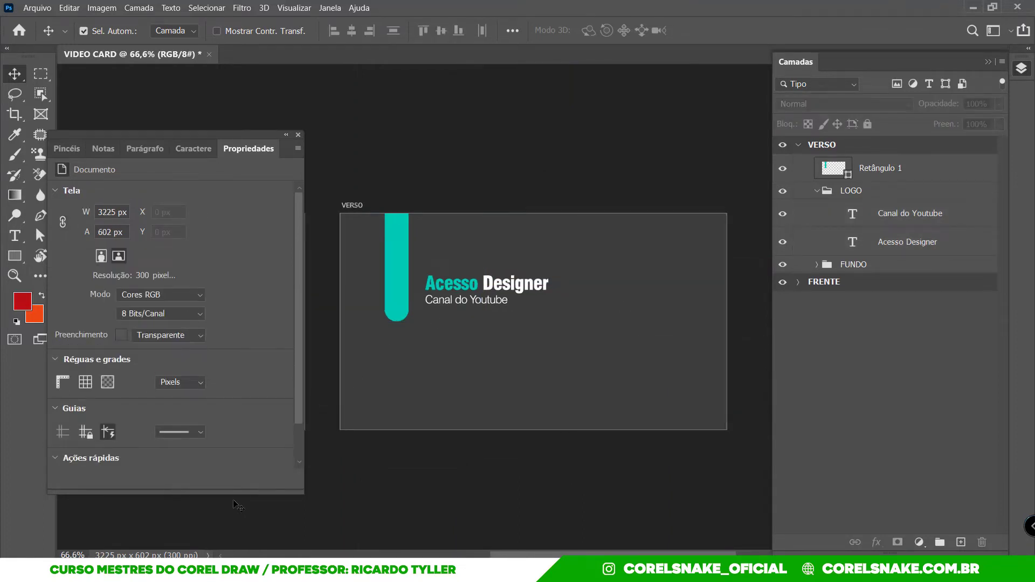
pyautogui.click(159, 570)
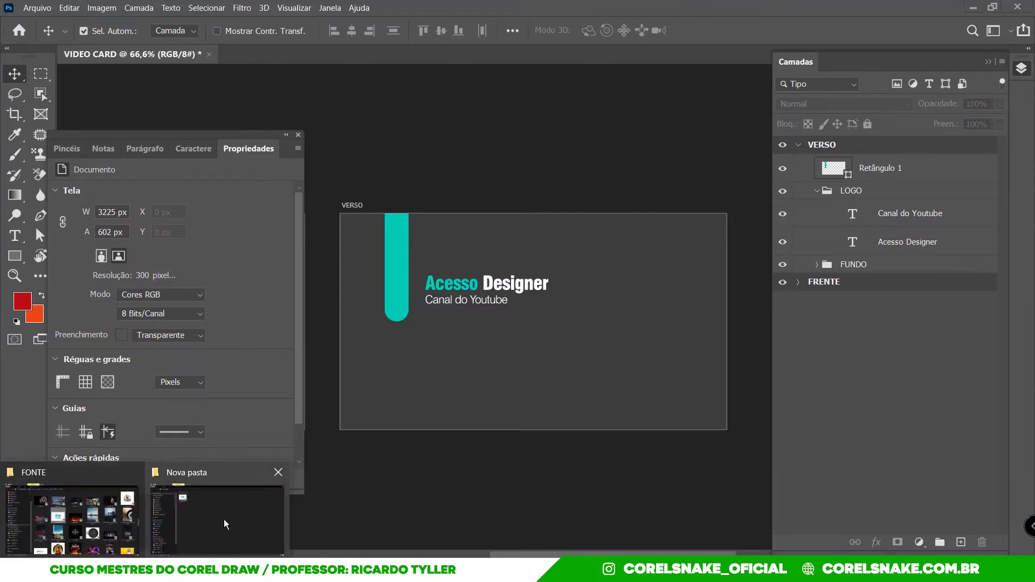
# - In the Nova pasta folder, select whatsapp-logo-2 to open in Affinity Designer
pyautogui.click(224, 519)
pyautogui.click(368, 278)
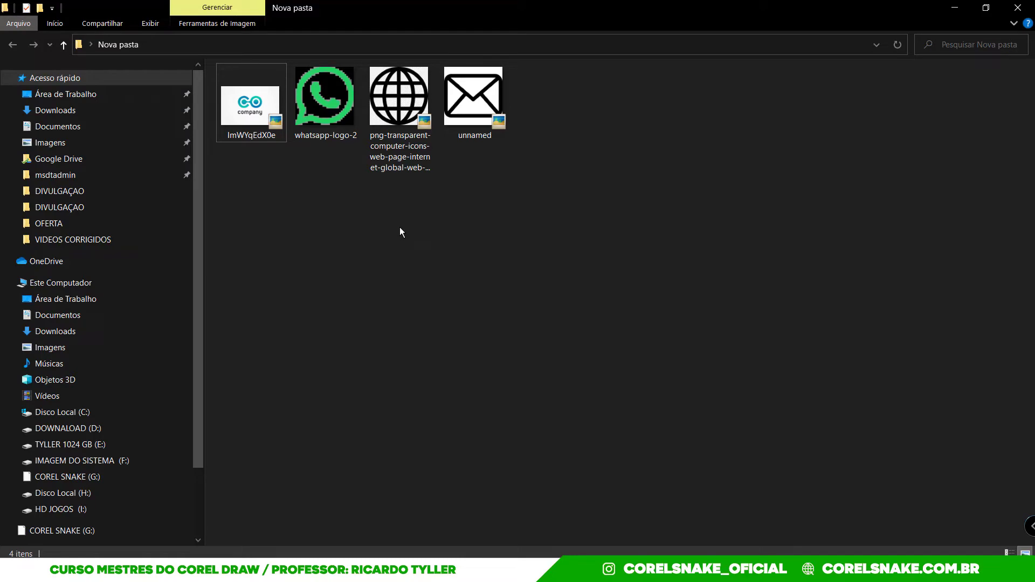
pyautogui.click(330, 109)
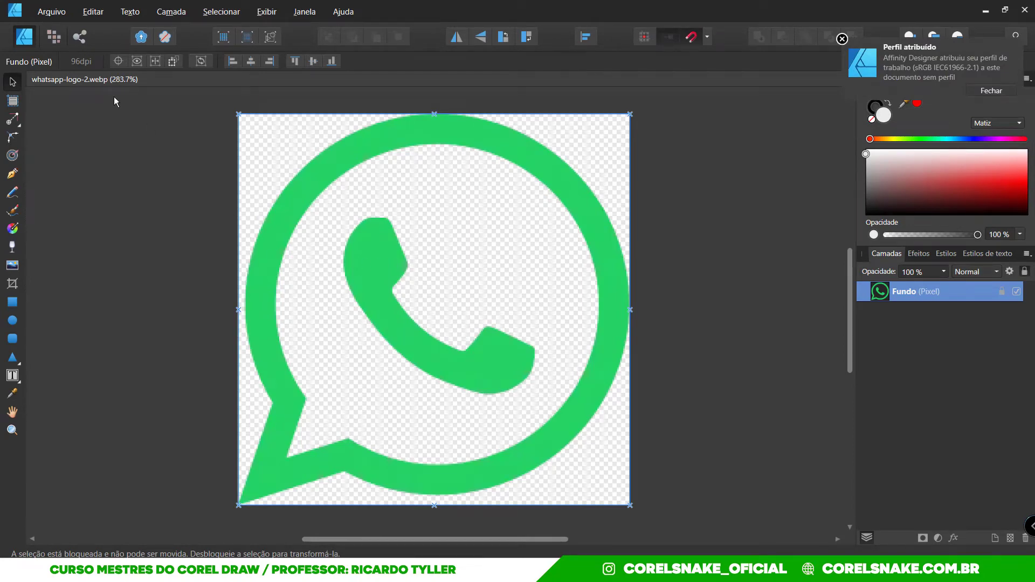
# - Export the WhatsApp logo as a 256 px PNG into the Nova pasta folder
pyautogui.hotkey('ctrl', 'alt', 'shift', 's')
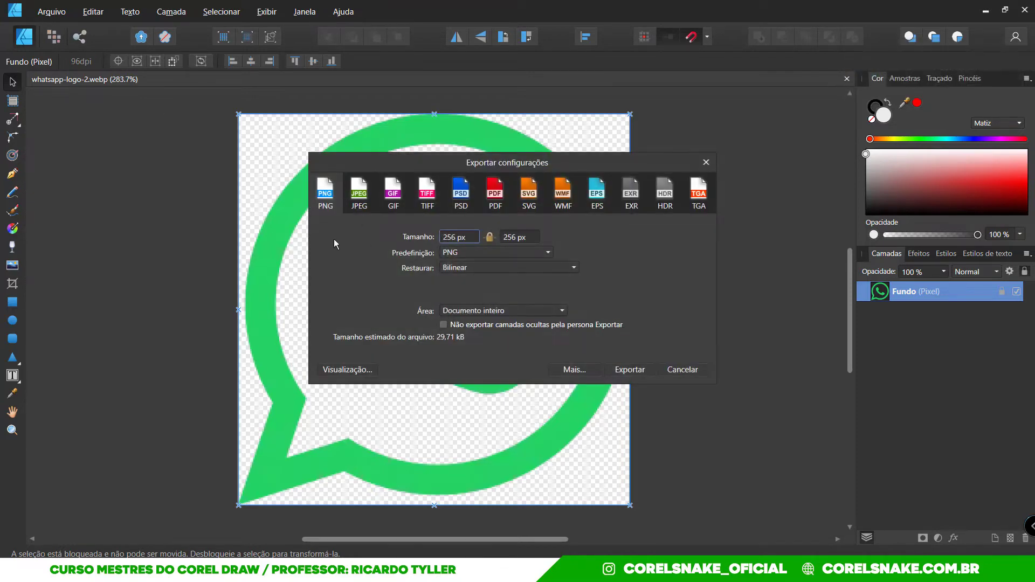
pyautogui.click(626, 371)
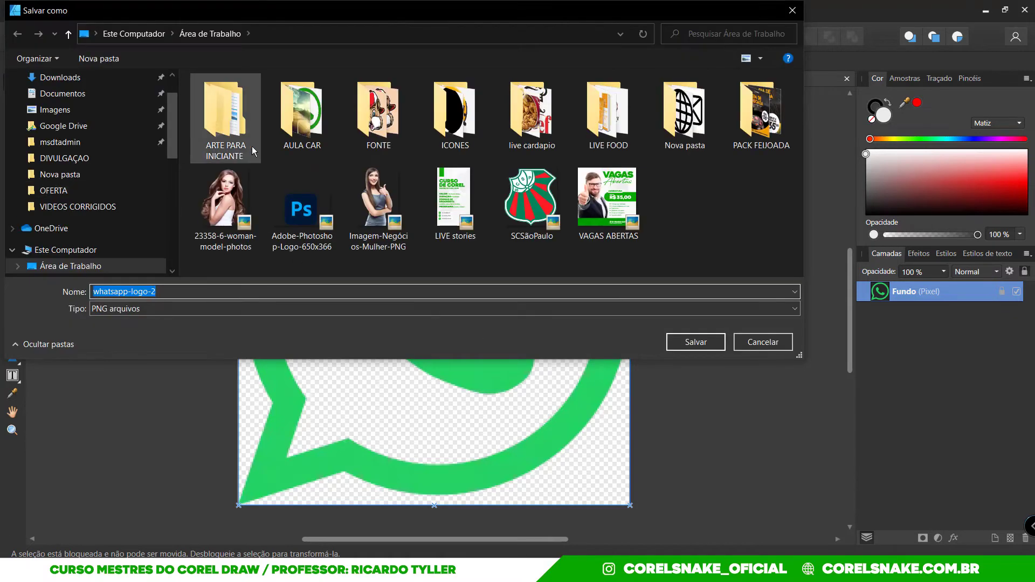
pyautogui.doubleClick(685, 113)
pyautogui.click(679, 341)
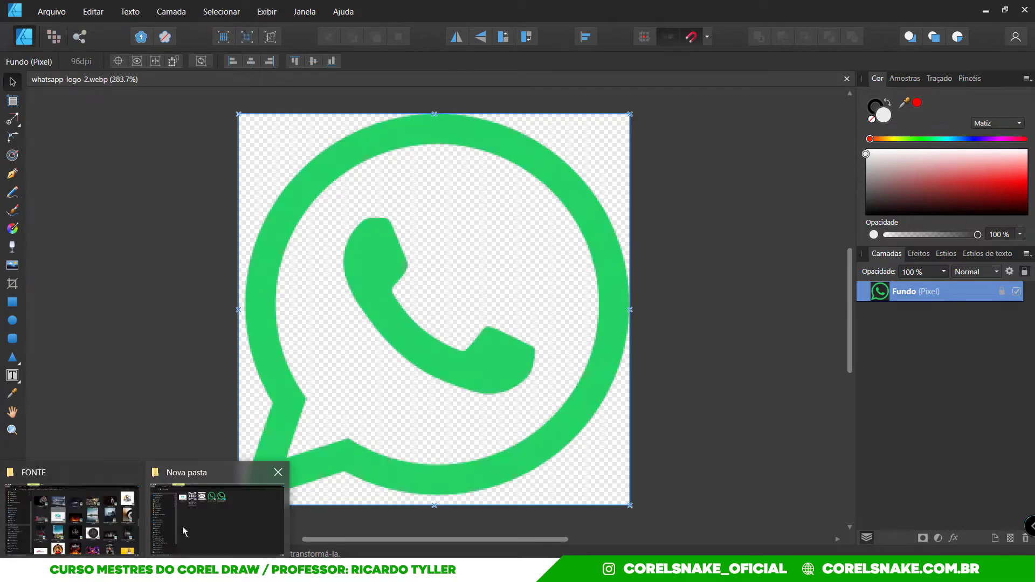
pyautogui.click(221, 513)
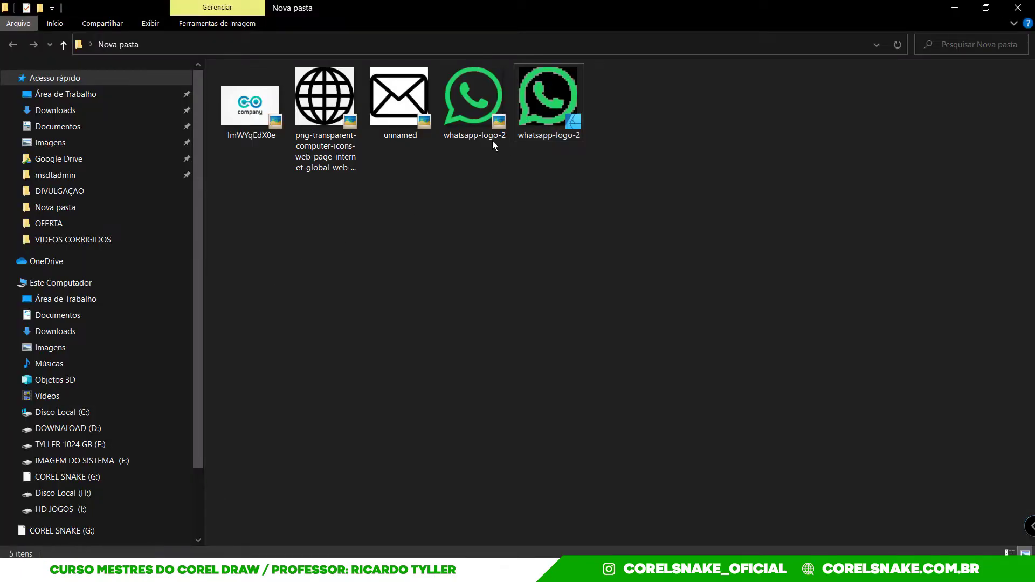
# - Place the exported whatsapp-logo-2 PNG onto the VERSO card as a smart object
pyautogui.moveTo(477, 124); pyautogui.dragTo(498, 439)
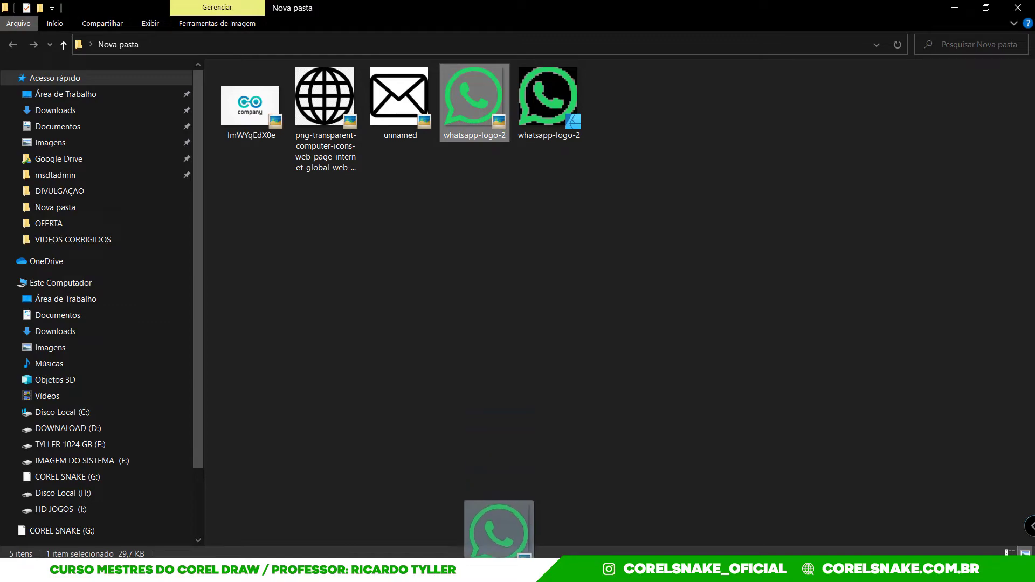
pyautogui.moveTo(498, 439)
pyautogui.mouseDown()
pyautogui.moveTo(486, 575)
pyautogui.moveTo(450, 392)
pyautogui.mouseUp()
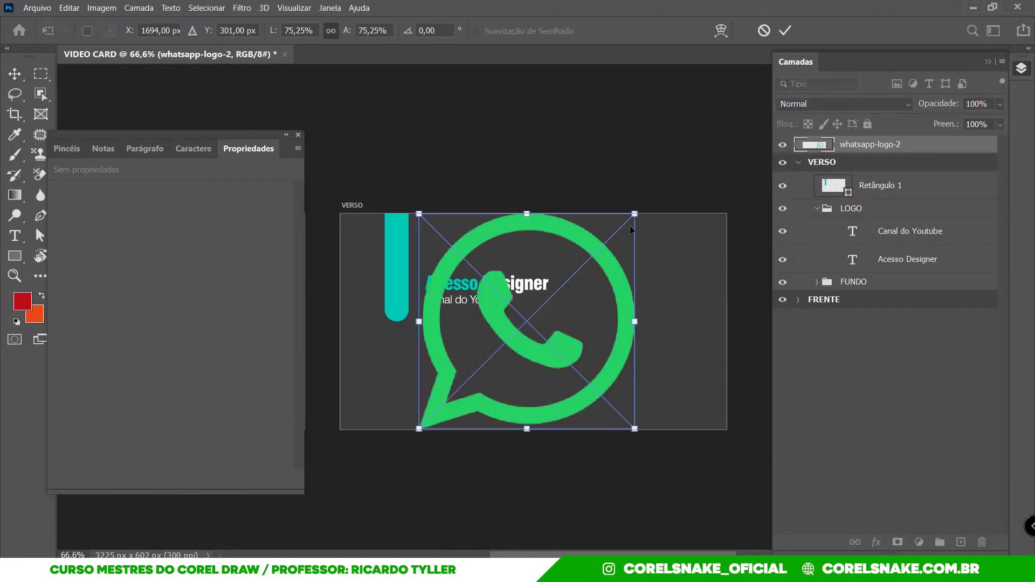
pyautogui.moveTo(634, 213); pyautogui.dragTo(459, 406)
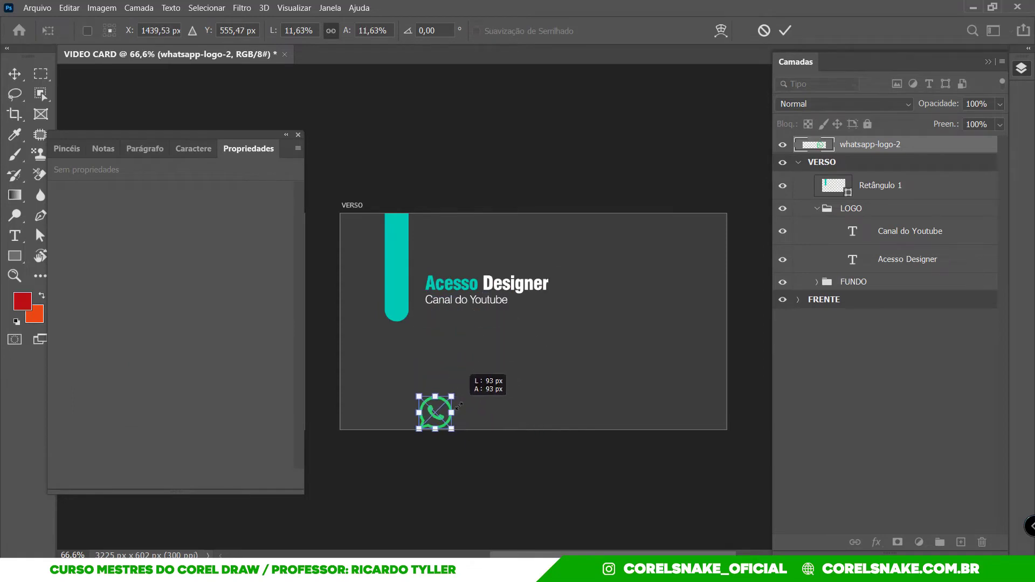
pyautogui.hotkey('ctrl', 'z')
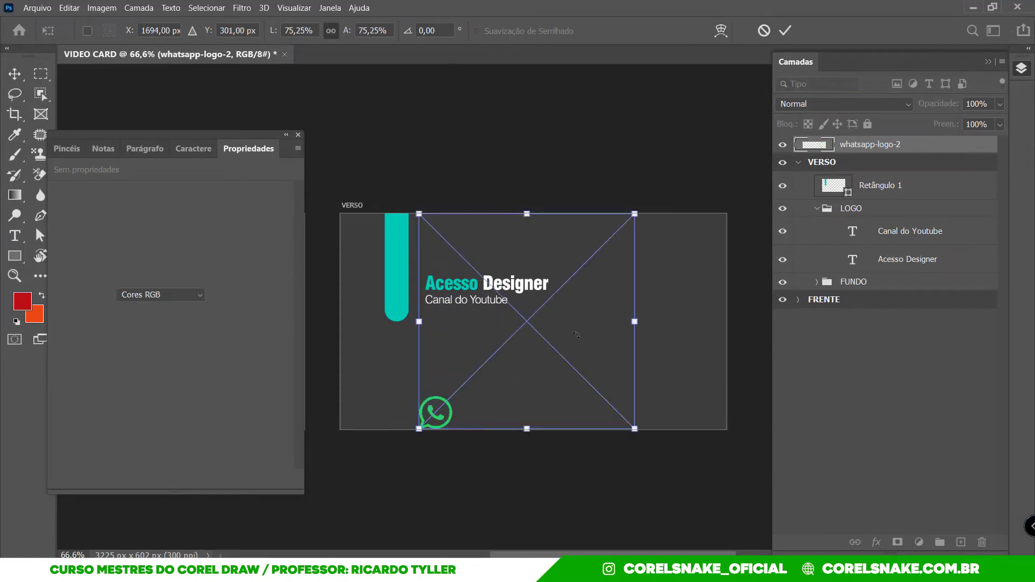
pyautogui.press('Return')
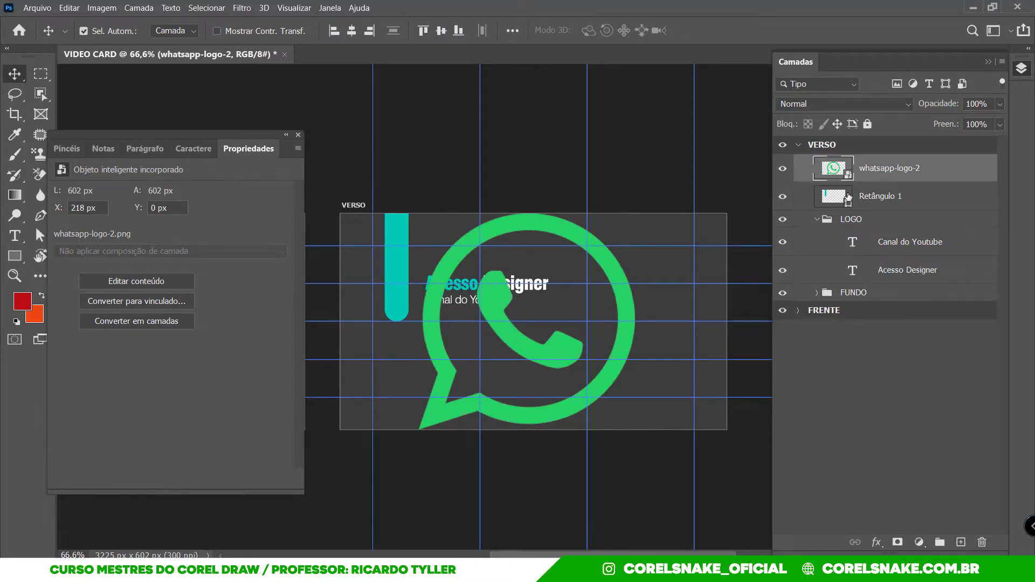
# - Scale the WhatsApp logo down to a 64 px icon and set it just below the teal bar
pyautogui.press('ctrl')
pyautogui.hotkey('ctrl', 't')
pyautogui.hotkey('ctrl', 't')
pyautogui.moveTo(635, 213); pyautogui.dragTo(442, 405)
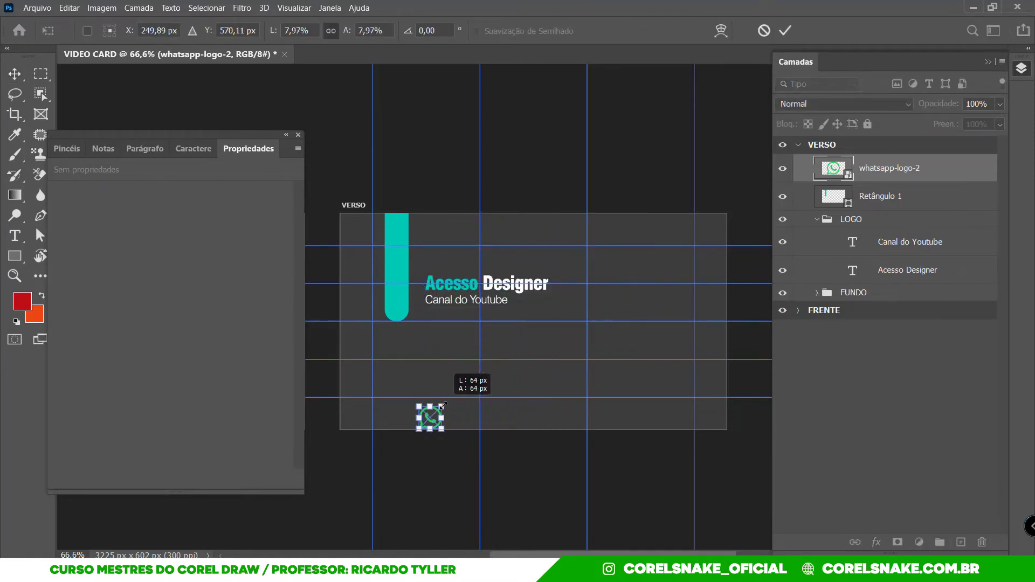
pyautogui.moveTo(424, 406); pyautogui.dragTo(395, 346)
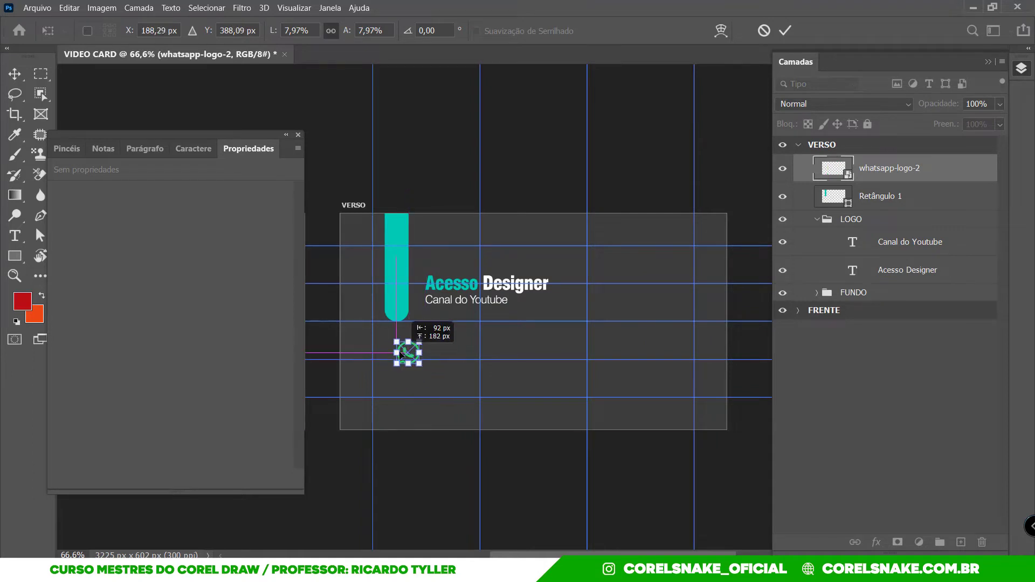
pyautogui.press('Return')
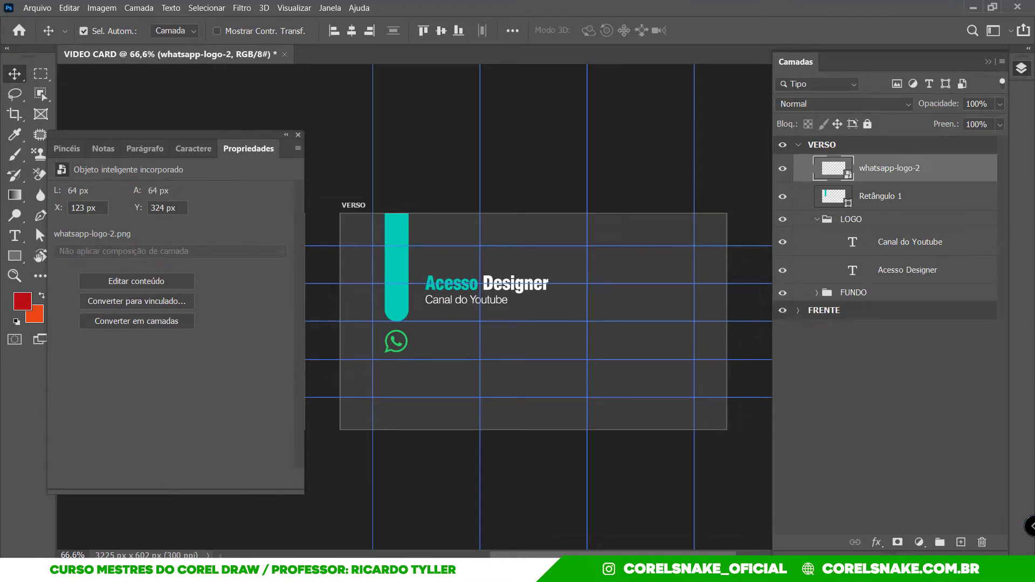
# - Place the globe image from Nova pasta onto the VERSO card and rasterize its layer
pyautogui.click(212, 501)
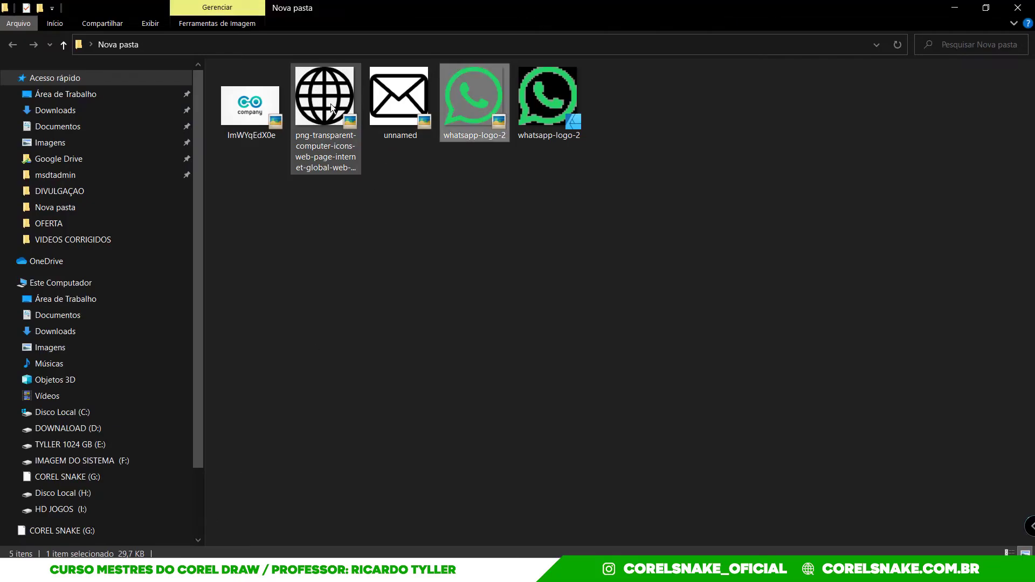
pyautogui.moveTo(331, 104)
pyautogui.mouseDown()
pyautogui.moveTo(462, 397)
pyautogui.moveTo(559, 393)
pyautogui.mouseUp()
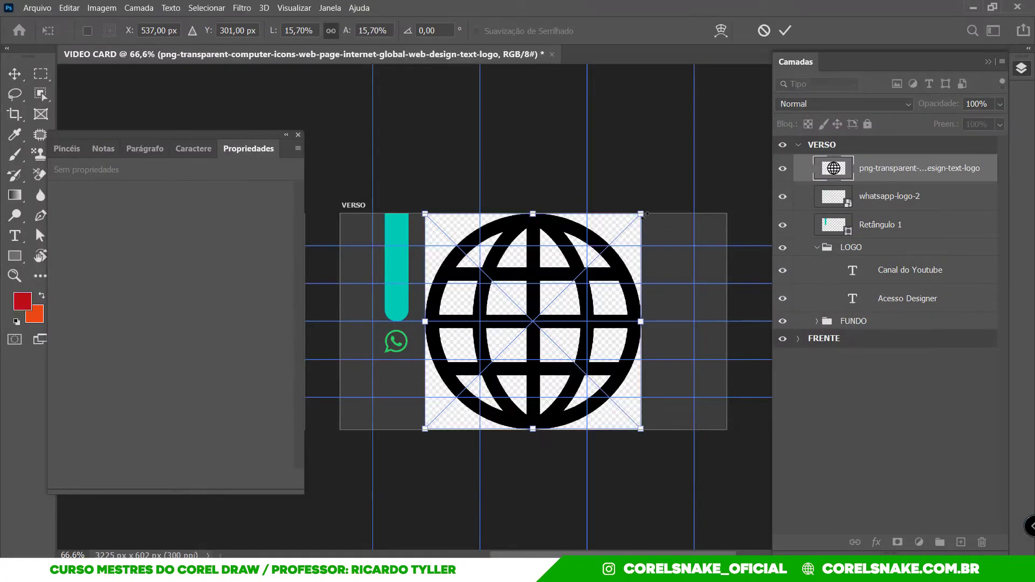
pyautogui.moveTo(644, 216); pyautogui.dragTo(613, 243)
pyautogui.press('Return')
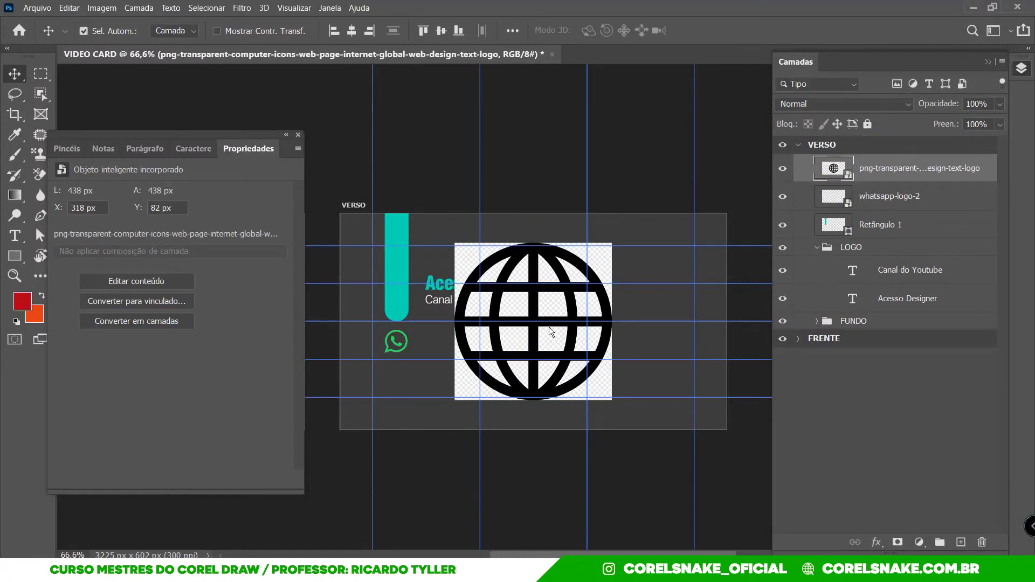
pyautogui.scroll(2, 549, 331)
pyautogui.scroll(2, 484, 293)
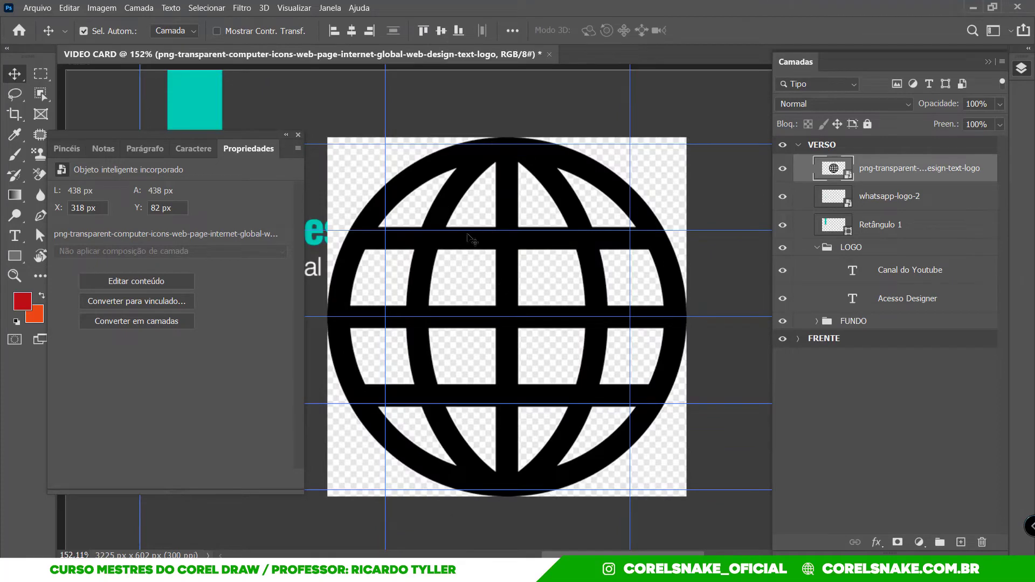
pyautogui.rightClick(887, 170)
pyautogui.click(781, 237)
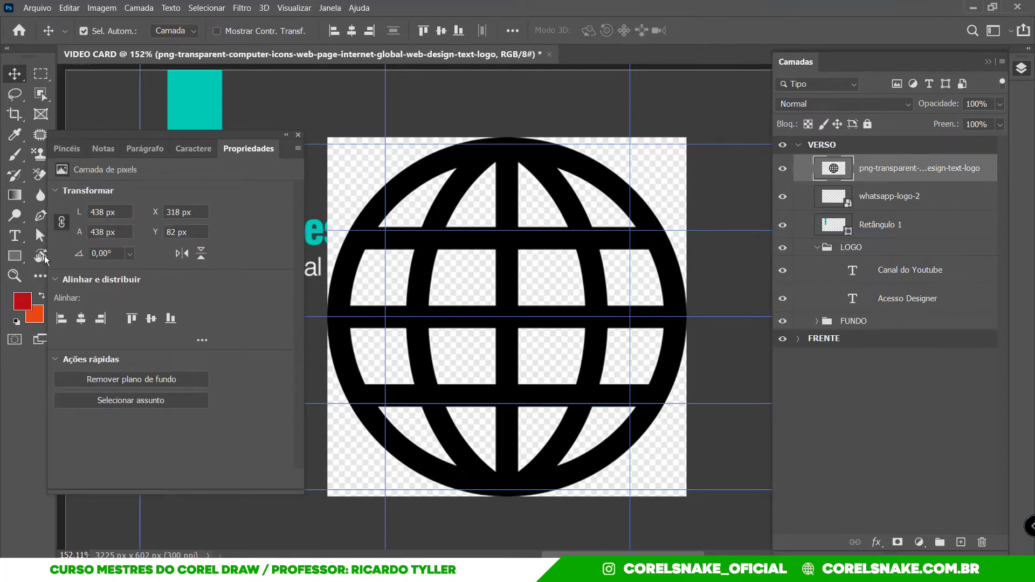
# - Collapse the Properties panel and erase the globe's checkered backdrop with an enlarged Background Eraser
pyautogui.click(39, 175)
pyautogui.click(286, 135)
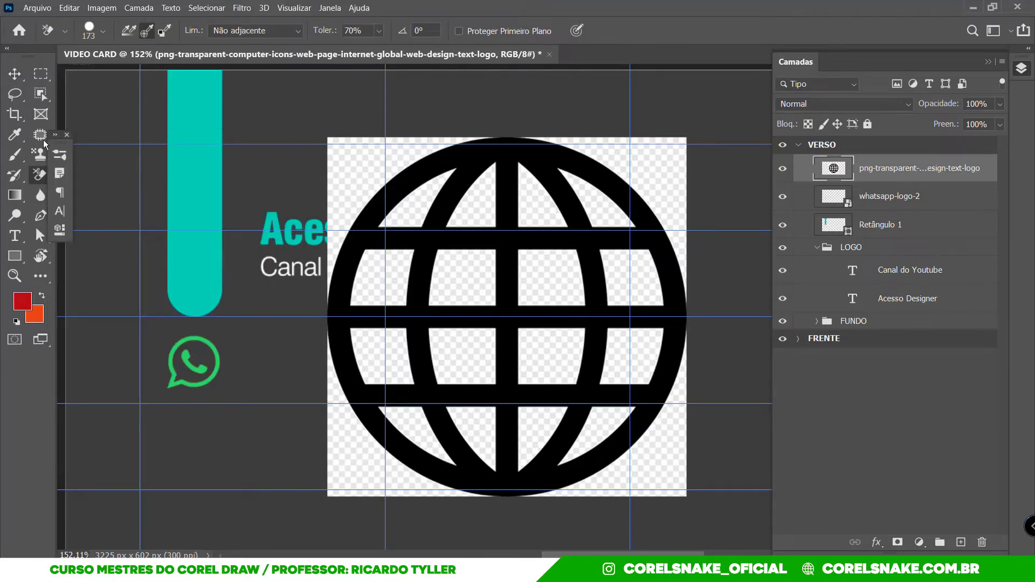
pyautogui.moveTo(49, 139); pyautogui.dragTo(89, 148)
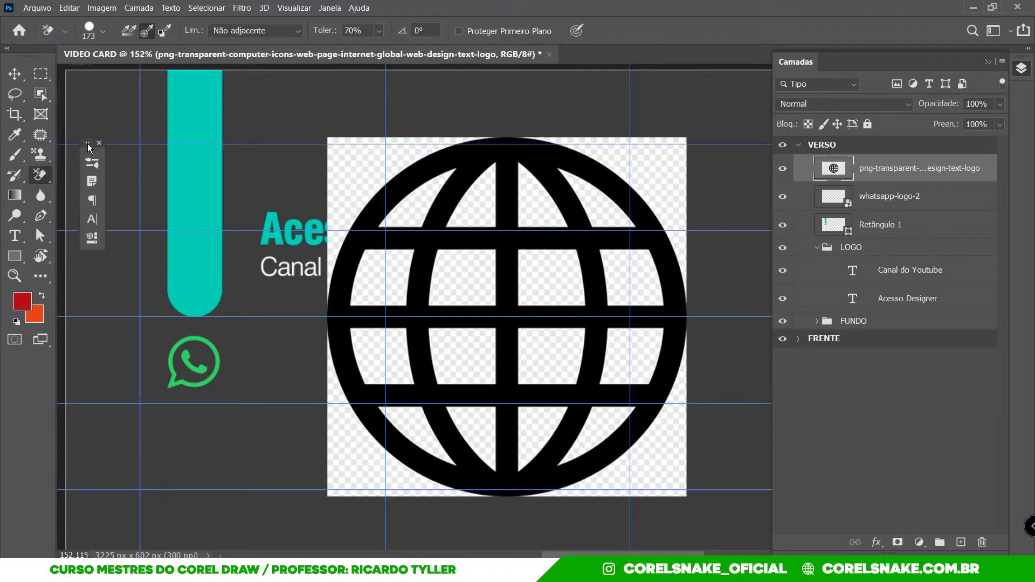
pyautogui.rightClick(38, 175)
pyautogui.click(104, 189)
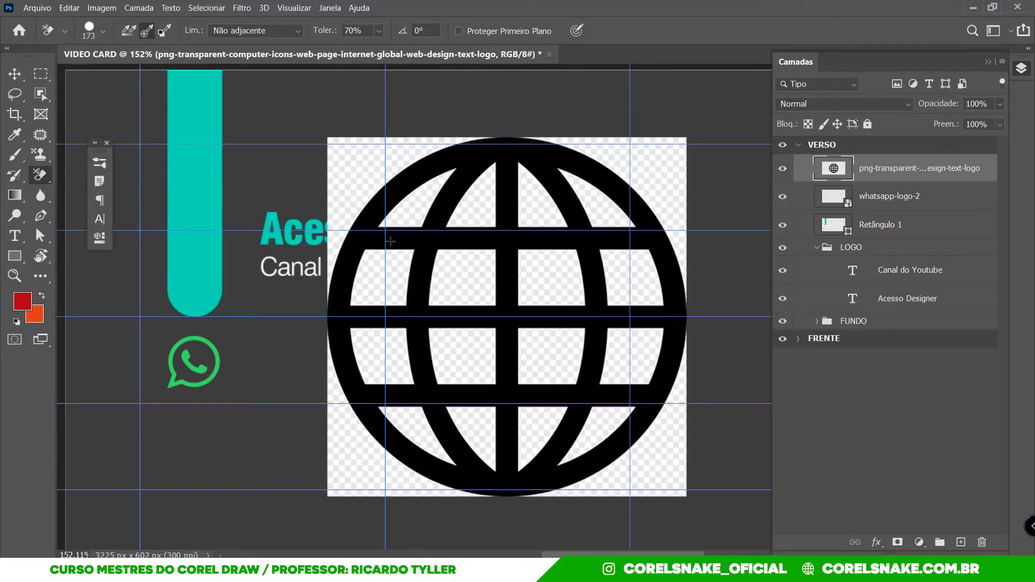
pyautogui.moveTo(352, 188)
pyautogui.mouseDown()
pyautogui.moveTo(372, 189)
pyautogui.moveTo(450, 282)
pyautogui.moveTo(341, 144)
pyautogui.mouseUp()
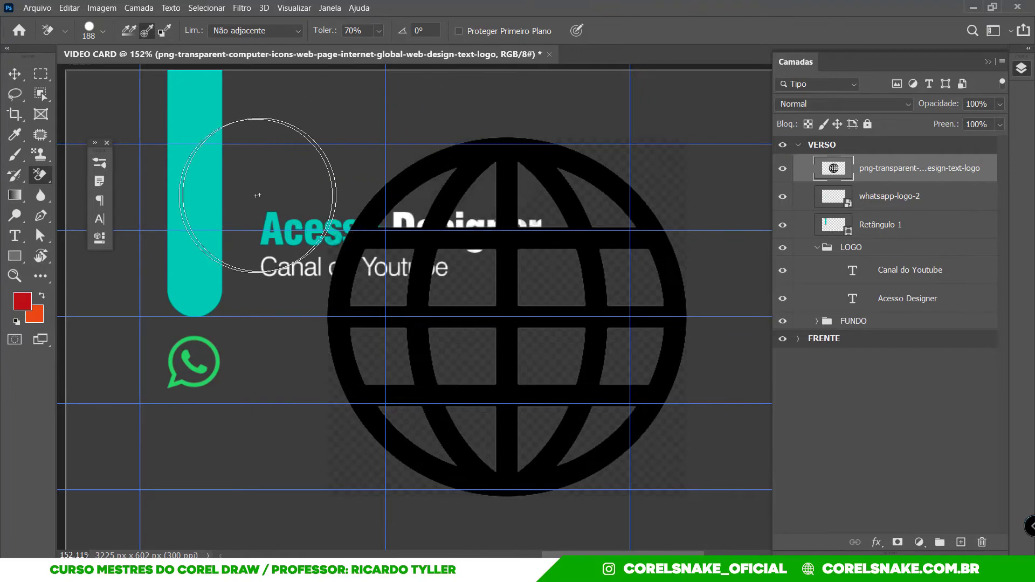
pyautogui.moveTo(341, 144)
pyautogui.mouseDown()
pyautogui.moveTo(462, 269)
pyautogui.moveTo(389, 175)
pyautogui.mouseUp()
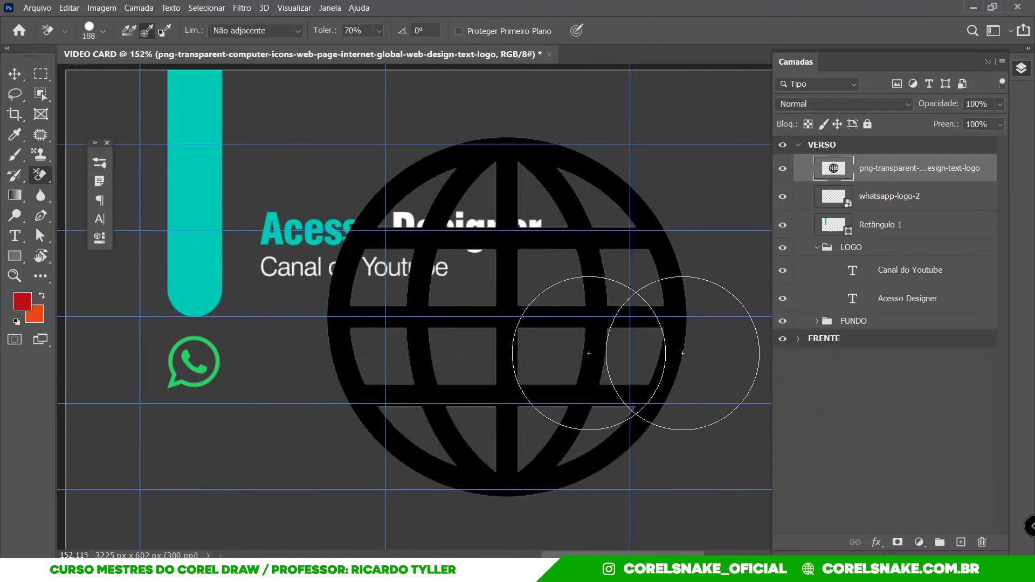
# - Try repositioning the globe, then undo both the move and the erasing
pyautogui.press('v')
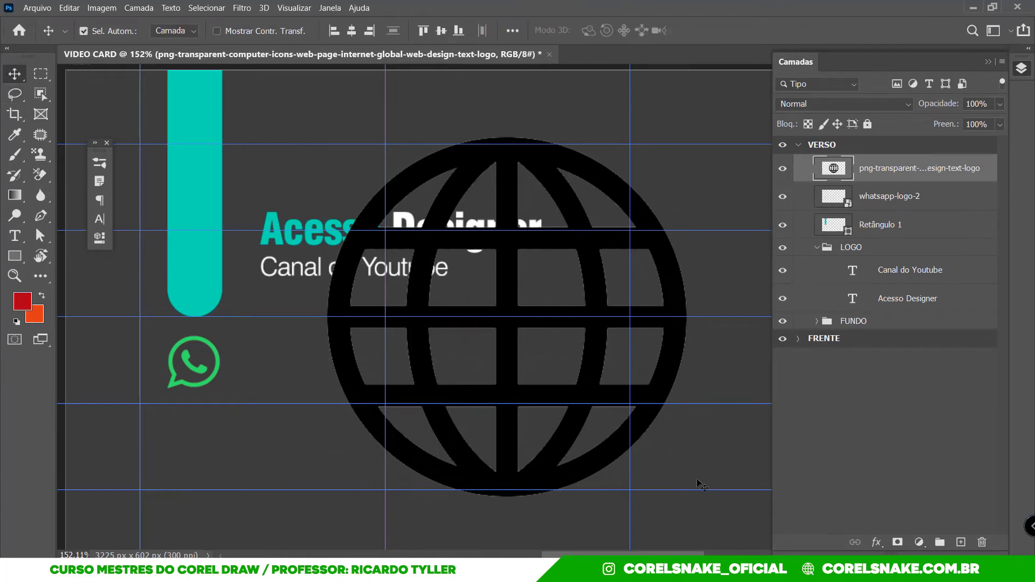
pyautogui.moveTo(591, 389); pyautogui.dragTo(569, 376)
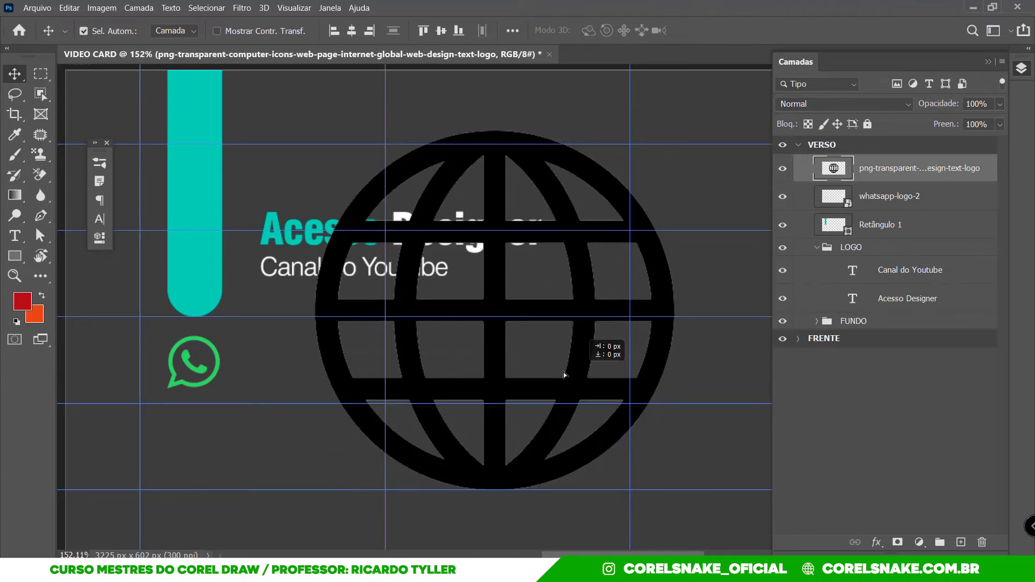
pyautogui.hotkey('ctrl', 'z')
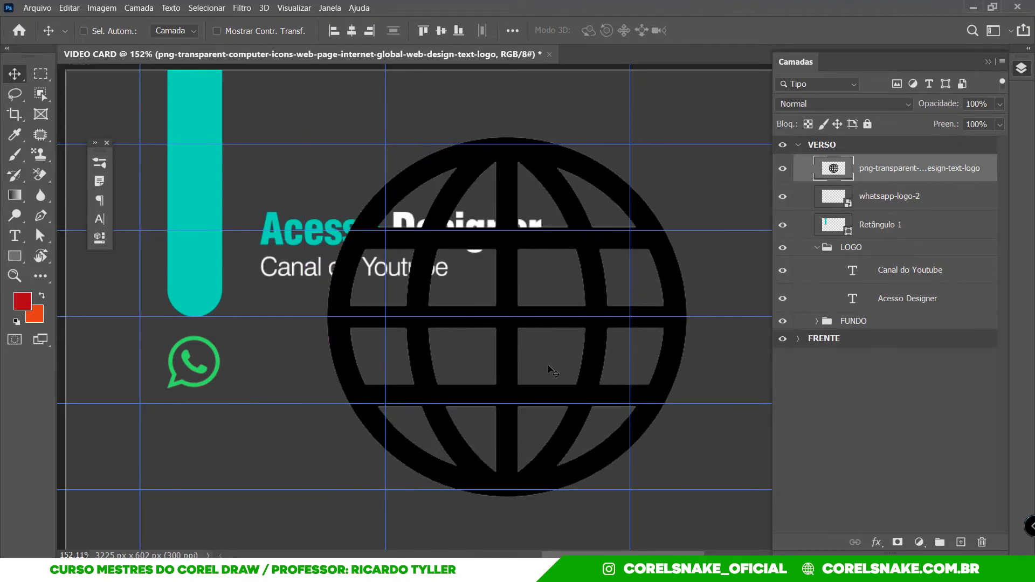
pyautogui.hotkey('ctrl', 'z')
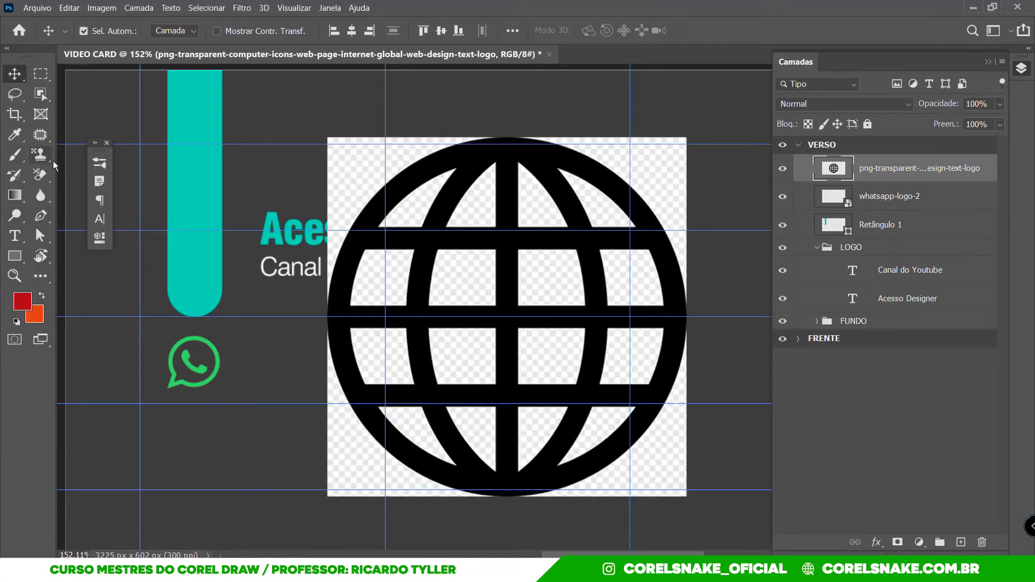
# - Erase the checkered backdrop around the globe with the Background Eraser
pyautogui.click(45, 179)
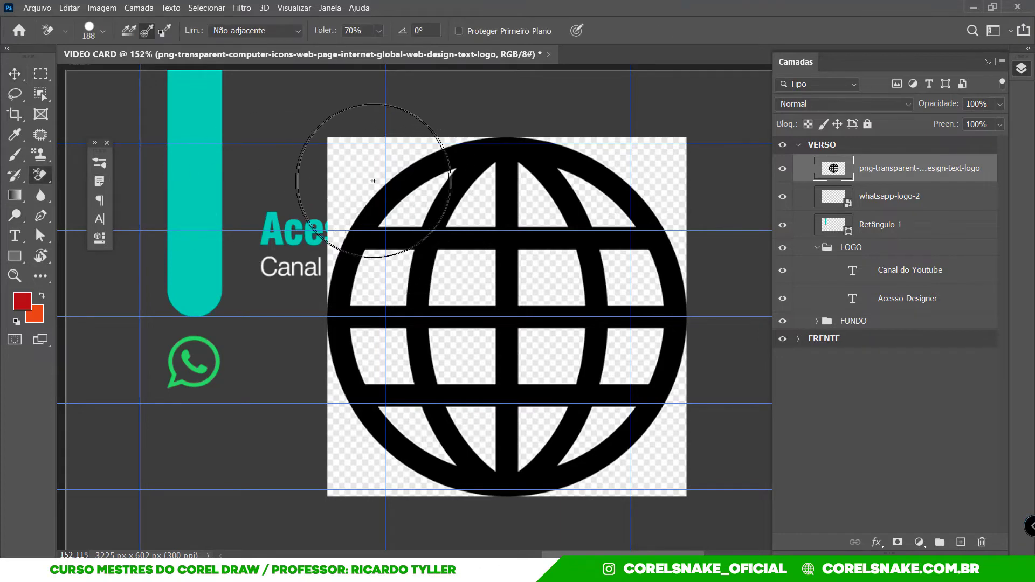
pyautogui.moveTo(352, 182); pyautogui.dragTo(316, 478)
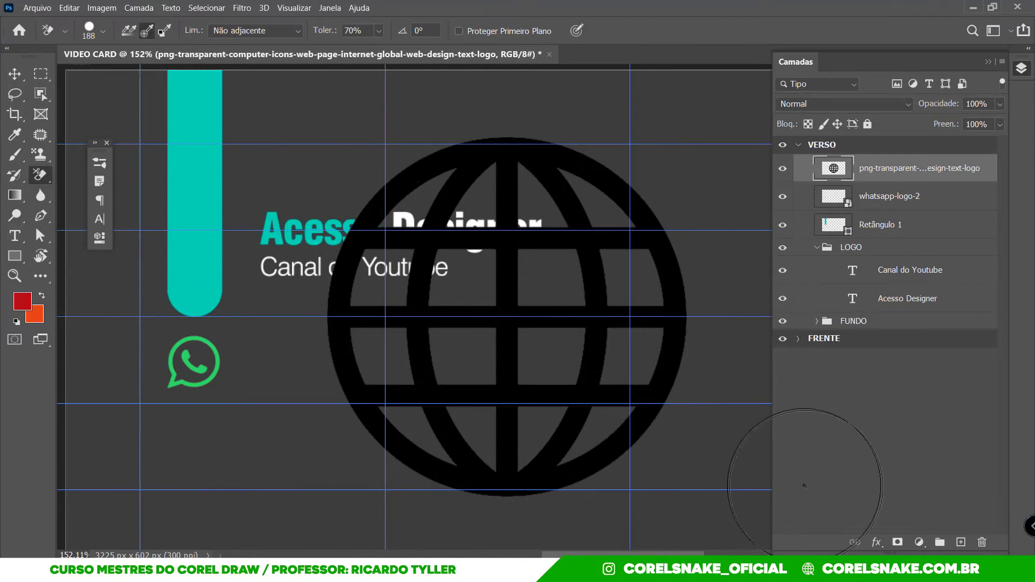
pyautogui.keyDown('alt'); pyautogui.scroll(2, 536, 427); pyautogui.keyUp('alt')
pyautogui.keyDown('alt'); pyautogui.scroll(2, 555, 426); pyautogui.keyUp('alt')
pyautogui.scroll(1, 537, 431)
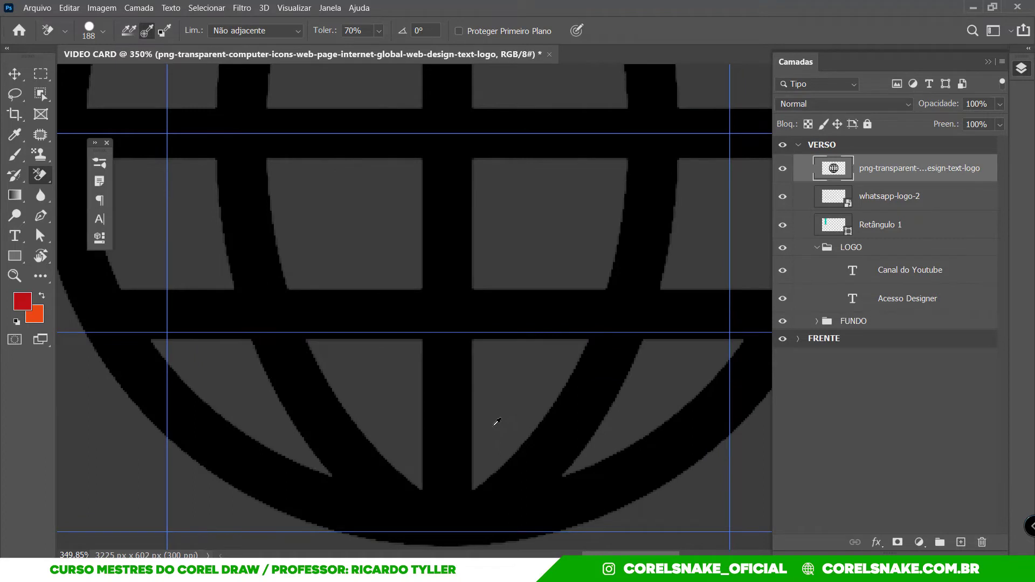
pyautogui.keyDown('alt'); pyautogui.scroll(-5, 497, 409); pyautogui.keyUp('alt')
pyautogui.press('v')
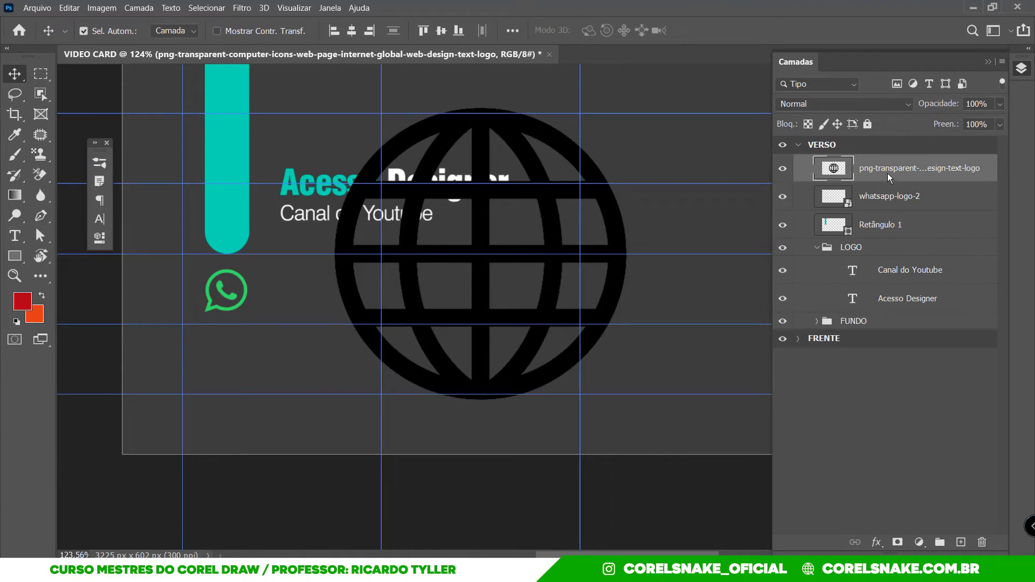
# - Convert the globe to a smart object and shrink it to about 13% beneath the WhatsApp logo
pyautogui.rightClick(907, 169)
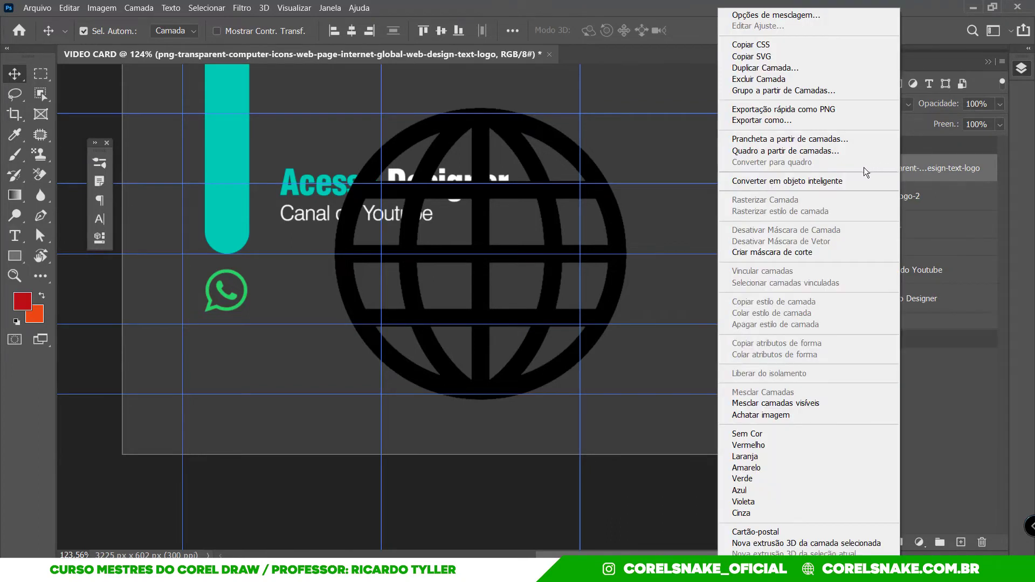
pyautogui.click(792, 183)
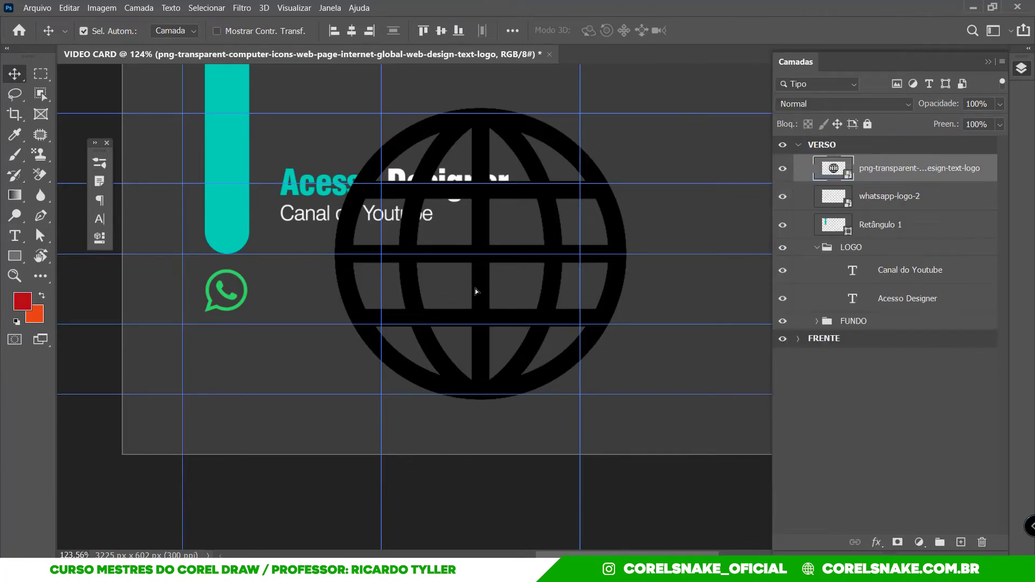
pyautogui.moveTo(476, 291); pyautogui.dragTo(324, 369)
pyautogui.hotkey('ctrl', 't')
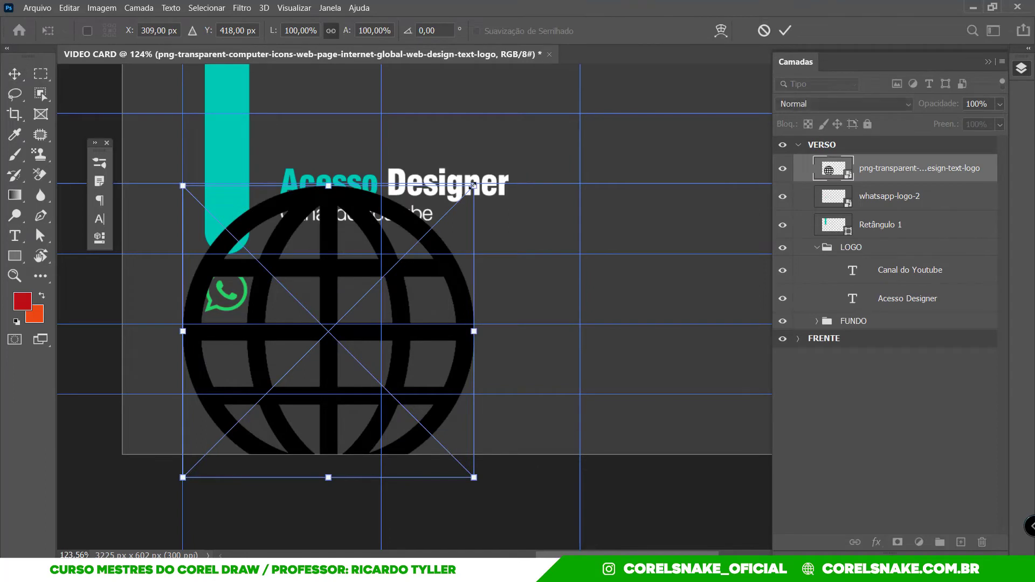
pyautogui.moveTo(473, 185)
pyautogui.mouseDown()
pyautogui.moveTo(346, 315)
pyautogui.moveTo(227, 345)
pyautogui.mouseUp()
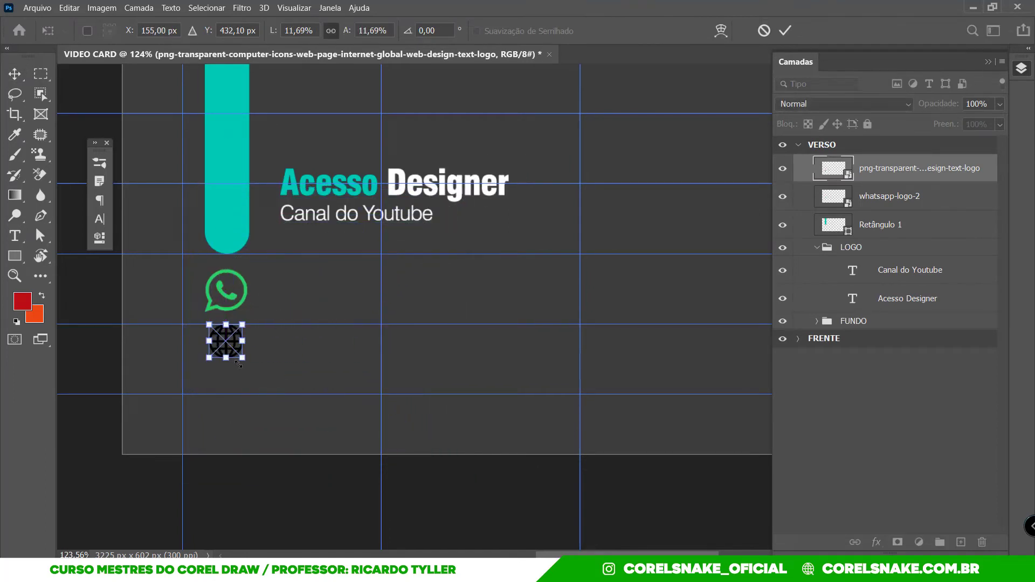
pyautogui.press('Return')
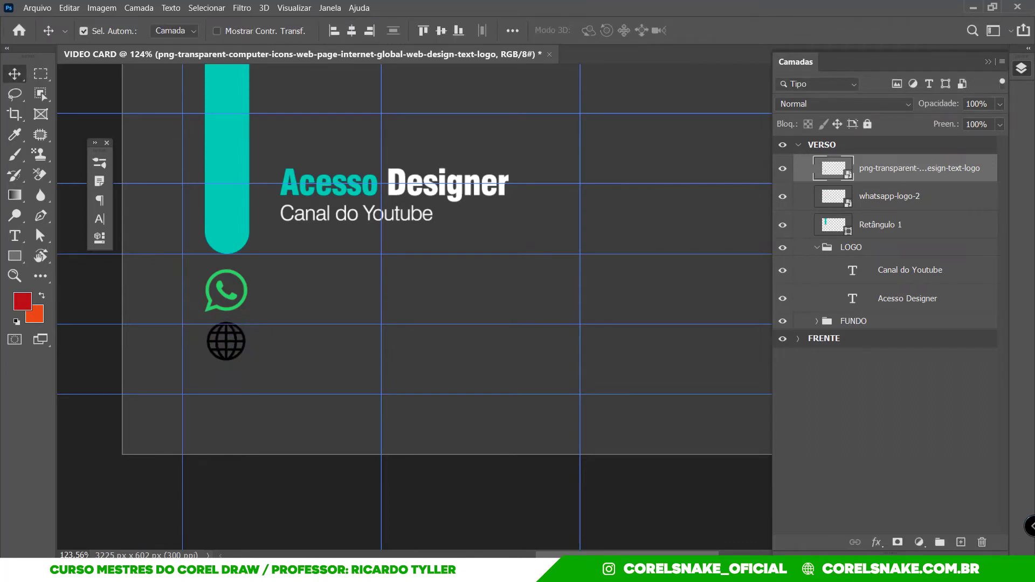
pyautogui.click(192, 525)
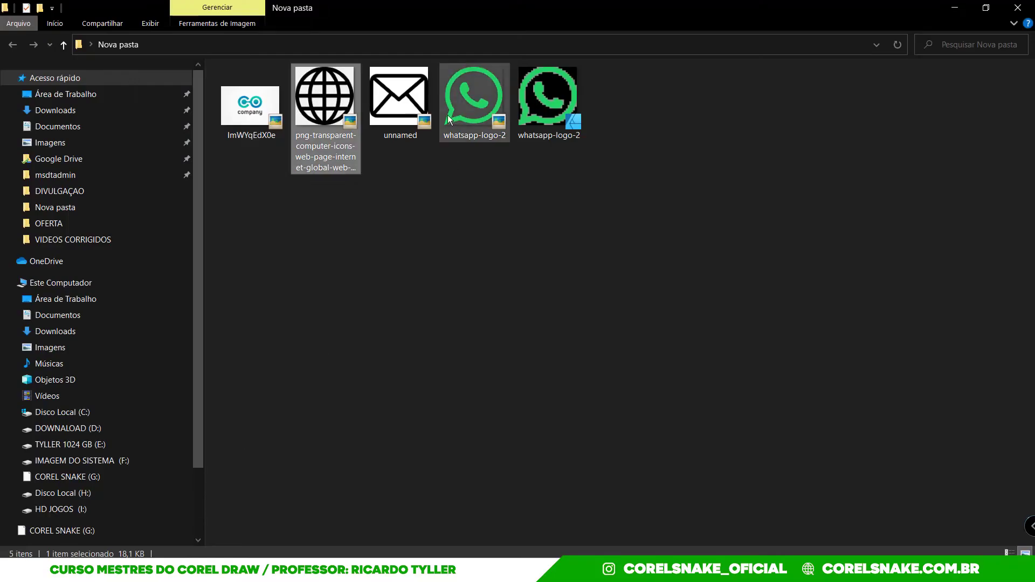
# - Place the envelope image file onto the VERSO card
pyautogui.moveTo(402, 105)
pyautogui.mouseDown()
pyautogui.moveTo(487, 566)
pyautogui.moveTo(350, 425)
pyautogui.mouseUp()
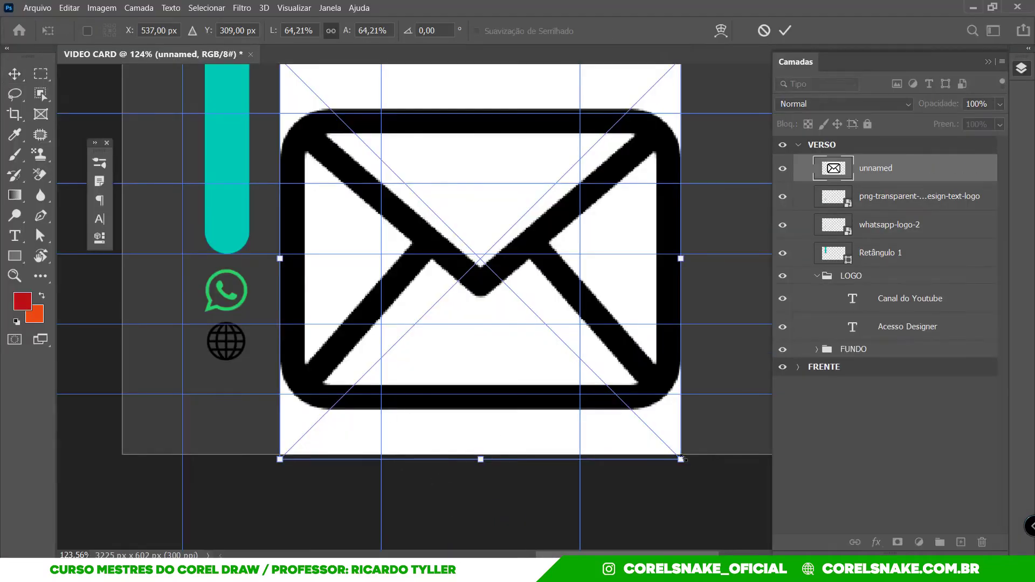
pyautogui.moveTo(682, 460); pyautogui.dragTo(662, 440)
pyautogui.press('Return')
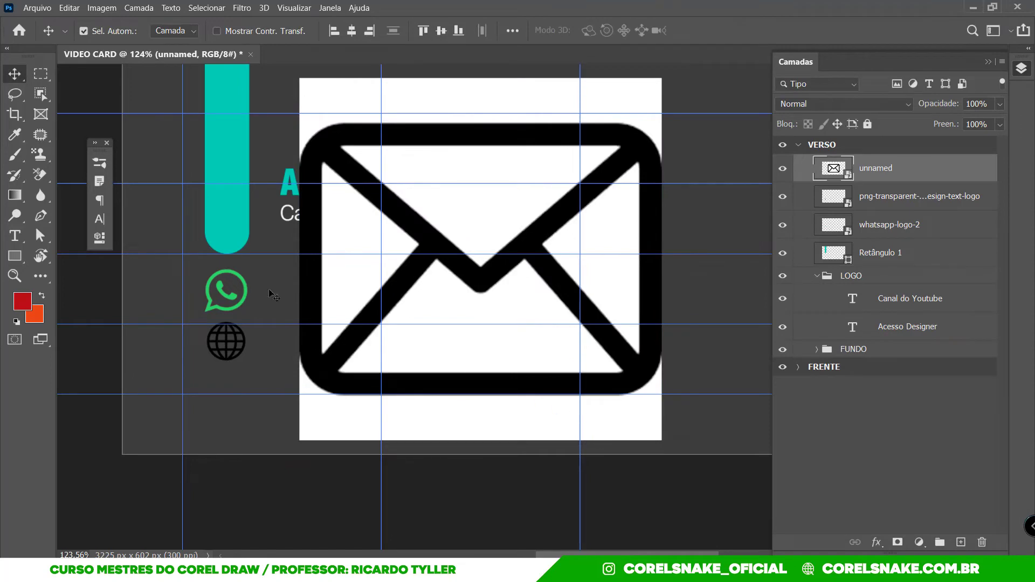
# - Rasterize the envelope layer and erase its white background with the Background Eraser
pyautogui.click(41, 175)
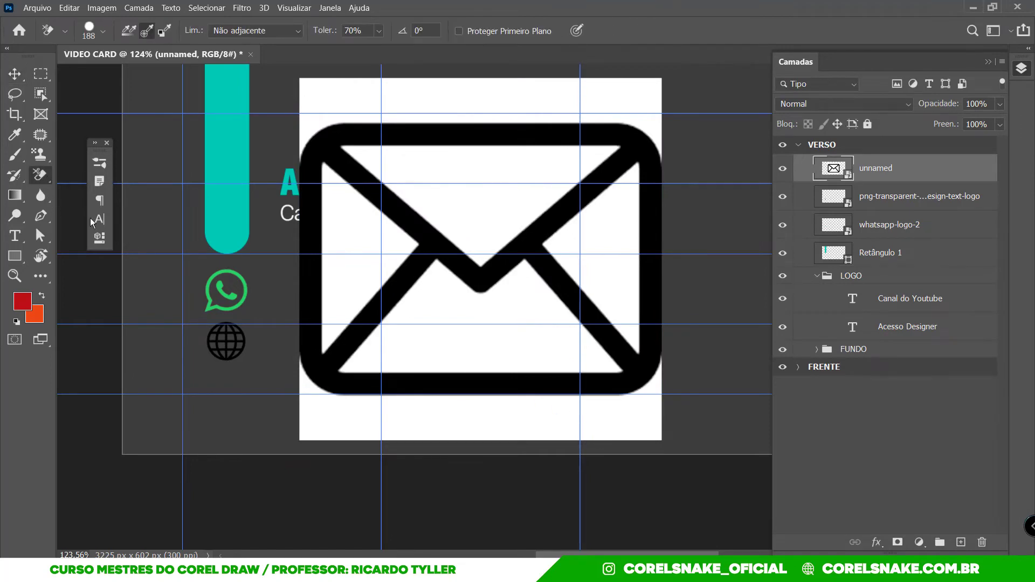
pyautogui.rightClick(908, 168)
pyautogui.click(776, 237)
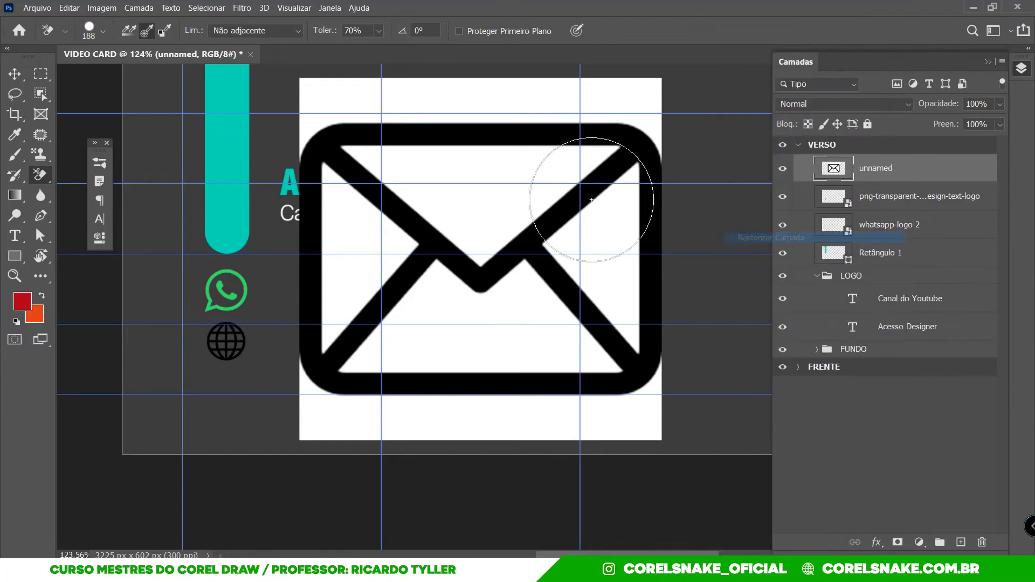
pyautogui.moveTo(591, 199)
pyautogui.mouseDown()
pyautogui.moveTo(163, 272)
pyautogui.moveTo(324, 404)
pyautogui.moveTo(554, 439)
pyautogui.mouseUp()
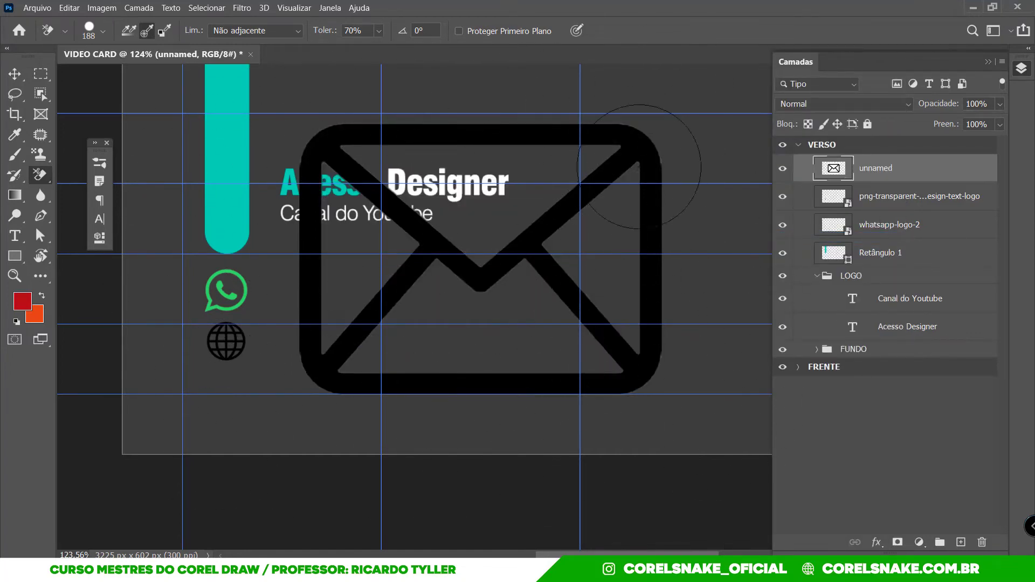
# - Convert the envelope to a smart object and scale it into a small icon below the globe
pyautogui.click(16, 74)
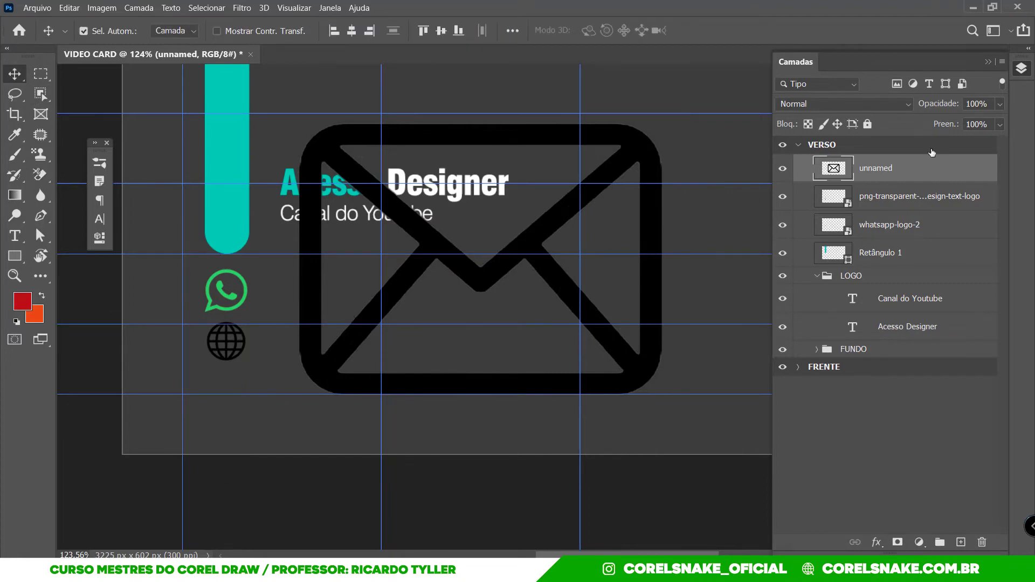
pyautogui.rightClick(918, 170)
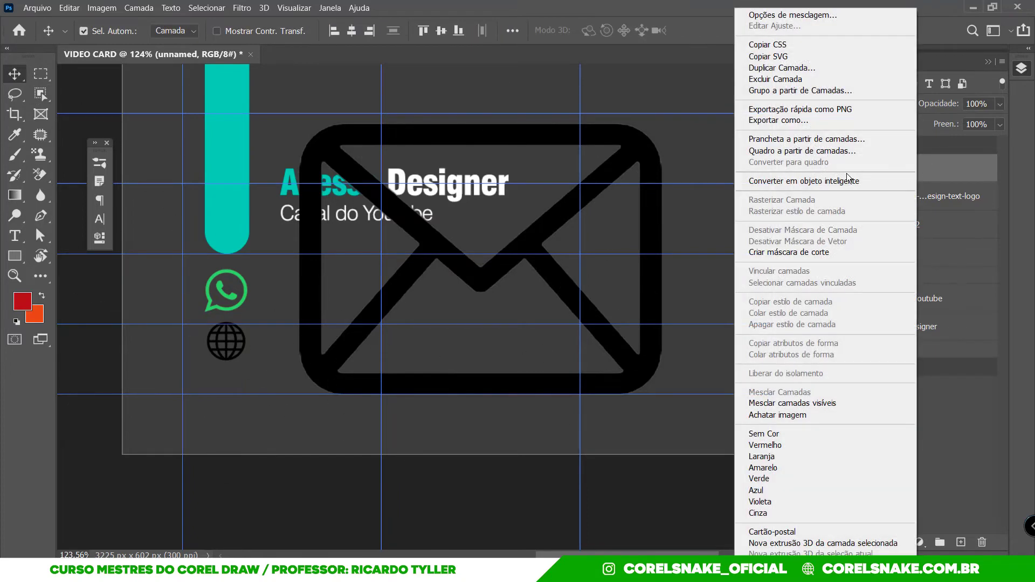
pyautogui.click(806, 180)
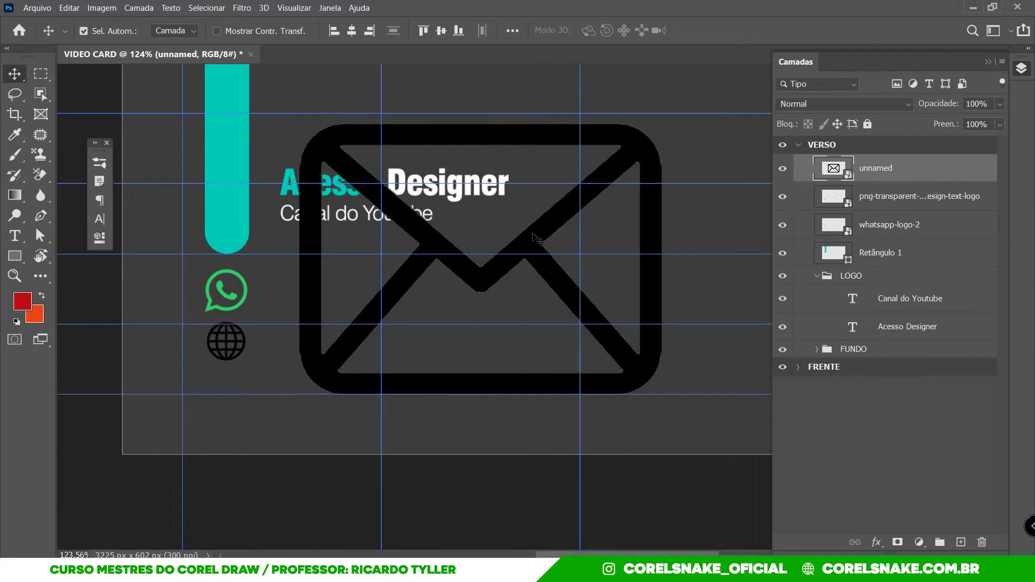
pyautogui.hotkey('ctrl', 't')
pyautogui.moveTo(662, 124)
pyautogui.mouseDown()
pyautogui.moveTo(615, 168)
pyautogui.moveTo(291, 385)
pyautogui.moveTo(241, 408)
pyautogui.mouseUp()
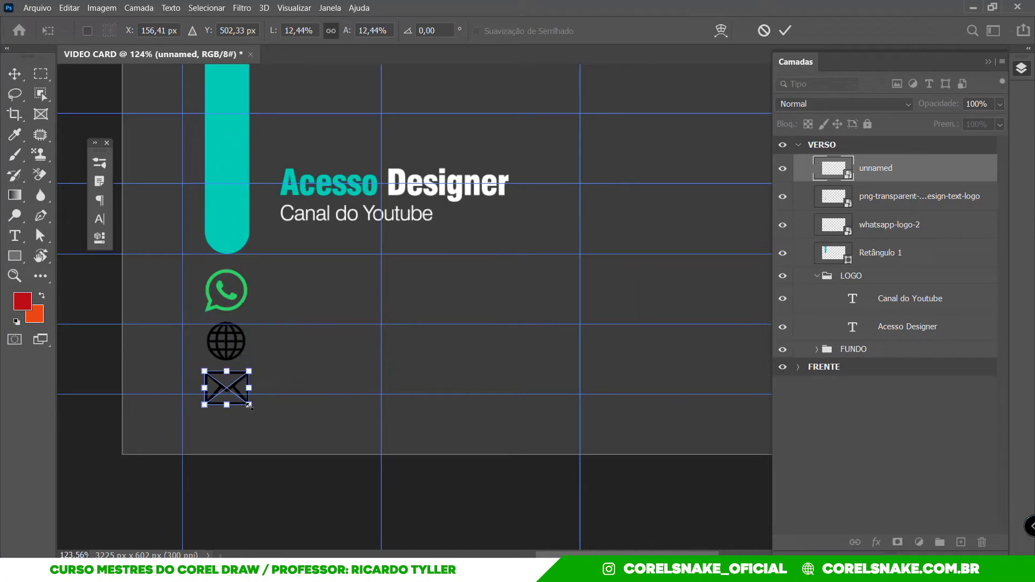
pyautogui.press('Return')
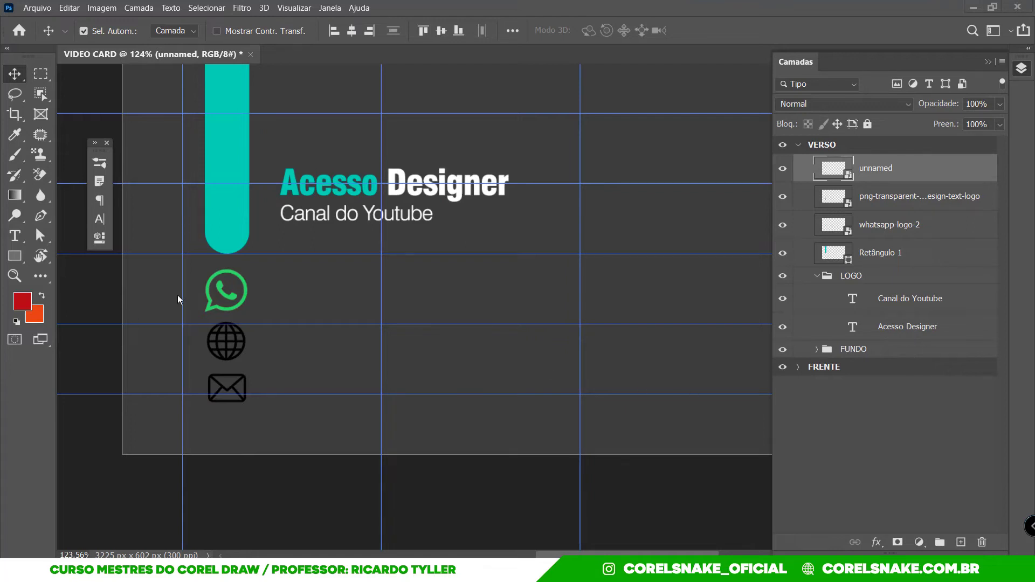
# - Shift the globe, WhatsApp and envelope icons to the right
pyautogui.scroll(2, 204, 296)
pyautogui.scroll(2, 259, 312)
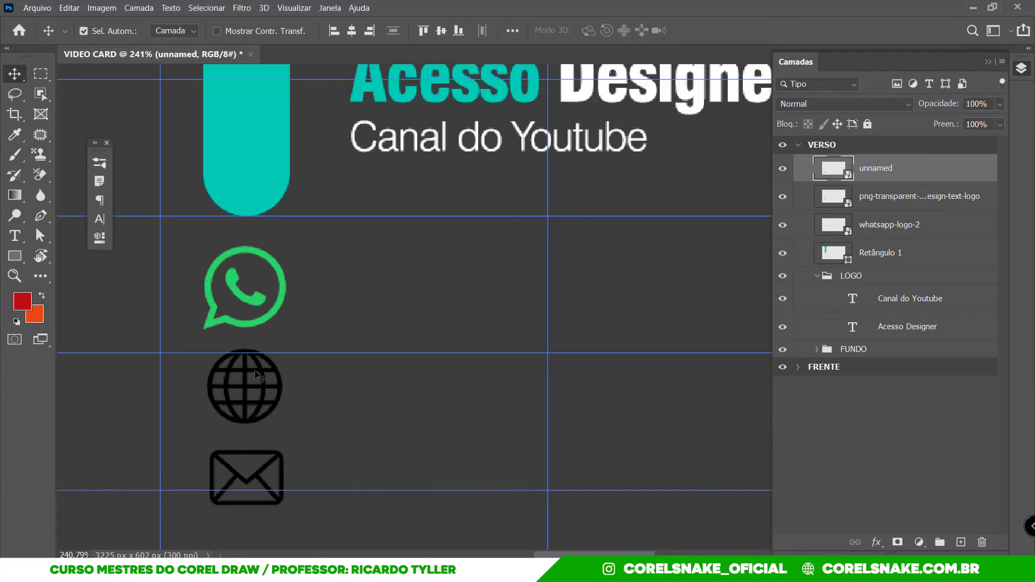
pyautogui.moveTo(249, 376); pyautogui.dragTo(401, 375)
pyautogui.moveTo(241, 304); pyautogui.dragTo(391, 304)
pyautogui.moveTo(276, 456); pyautogui.dragTo(427, 455)
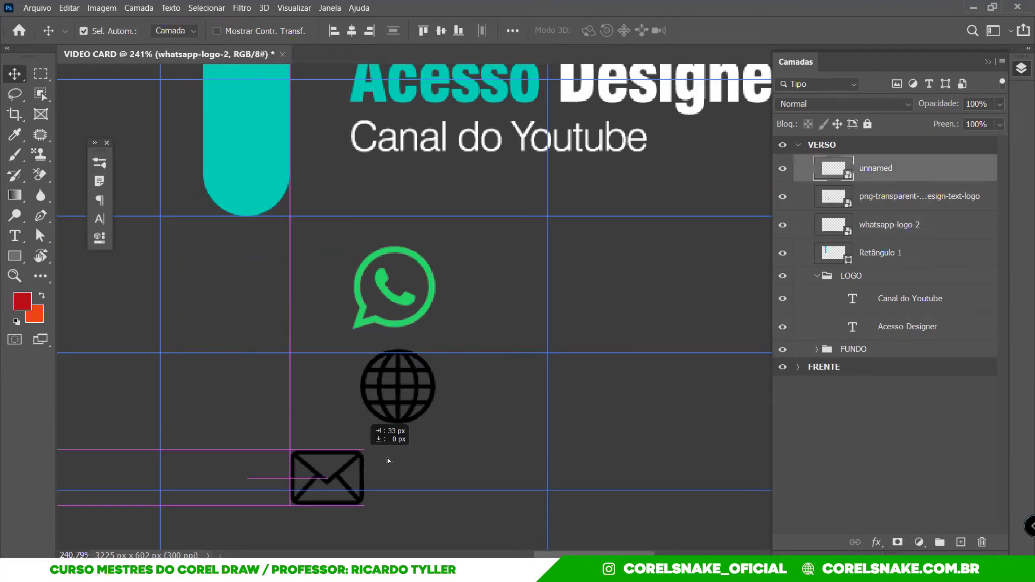
pyautogui.click(225, 265)
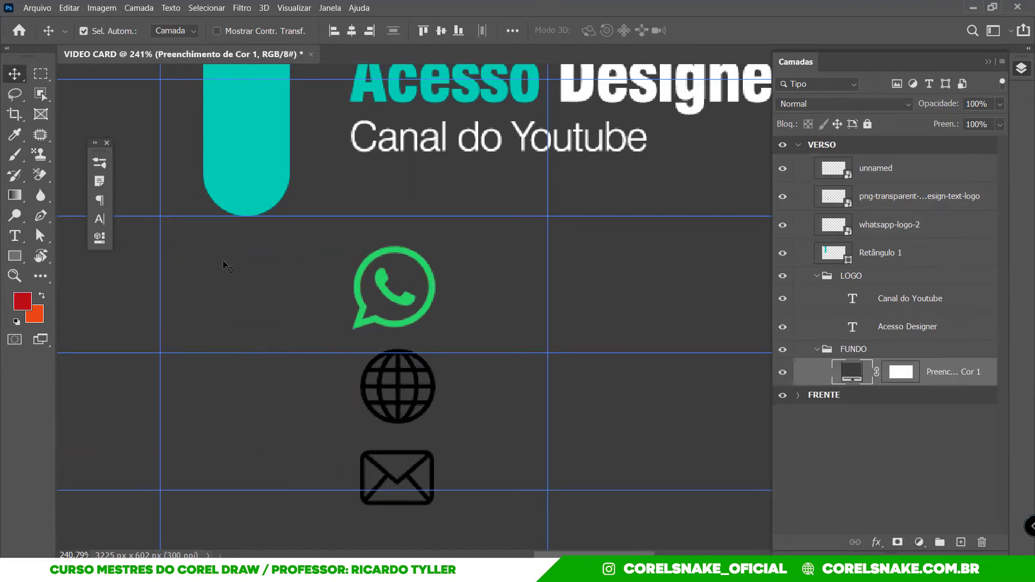
# - Draw a teal circle with the Ellipse Tool above the rounded bar's layer
pyautogui.click(259, 160)
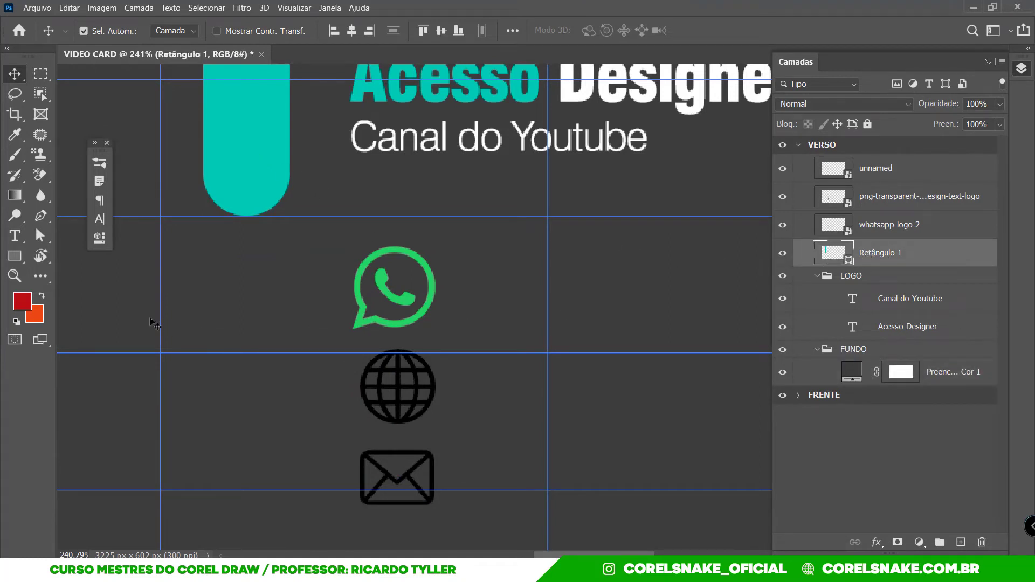
pyautogui.click(18, 257)
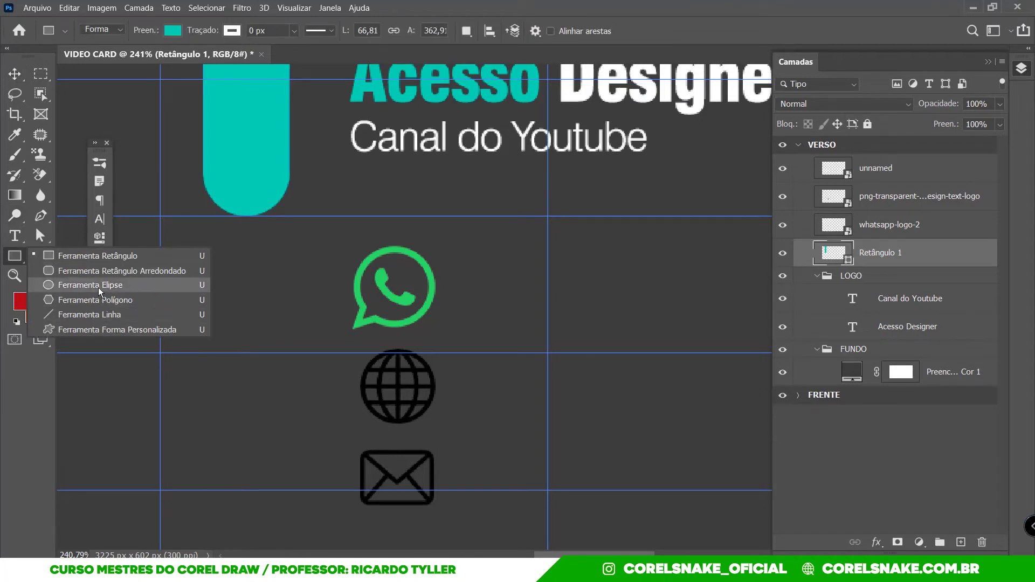
pyautogui.click(99, 285)
pyautogui.moveTo(198, 252); pyautogui.dragTo(303, 350)
pyautogui.press('v')
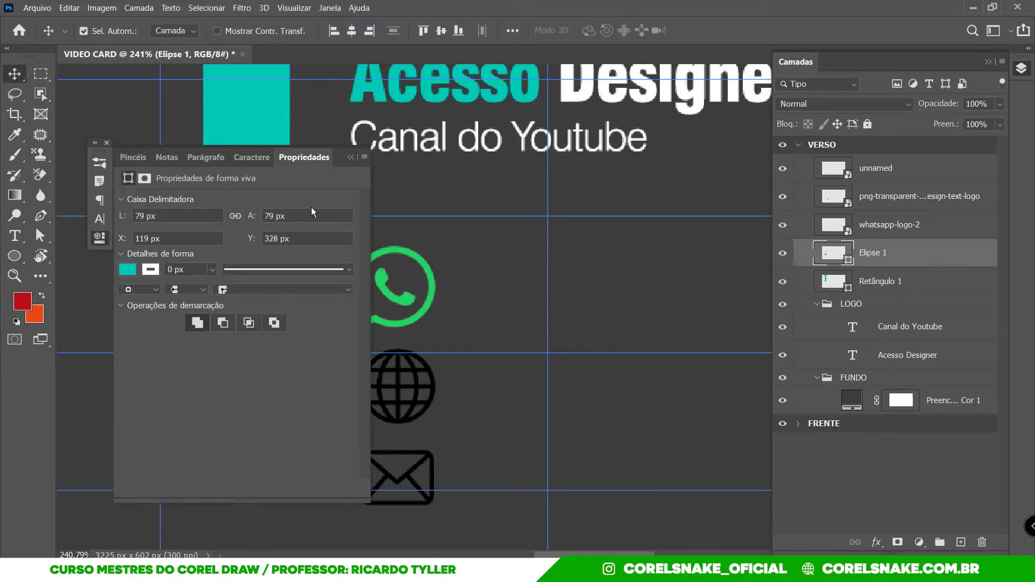
pyautogui.click(99, 228)
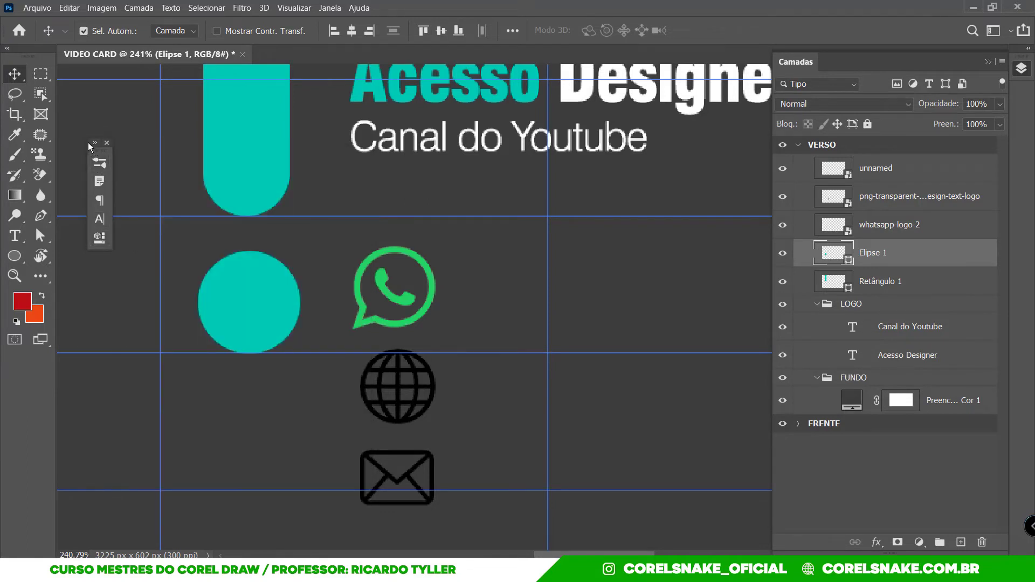
pyautogui.moveTo(89, 143); pyautogui.dragTo(706, 181)
# - Scale the teal circle to the bar's width and place it just below the bar
pyautogui.moveTo(250, 277); pyautogui.dragTo(242, 153)
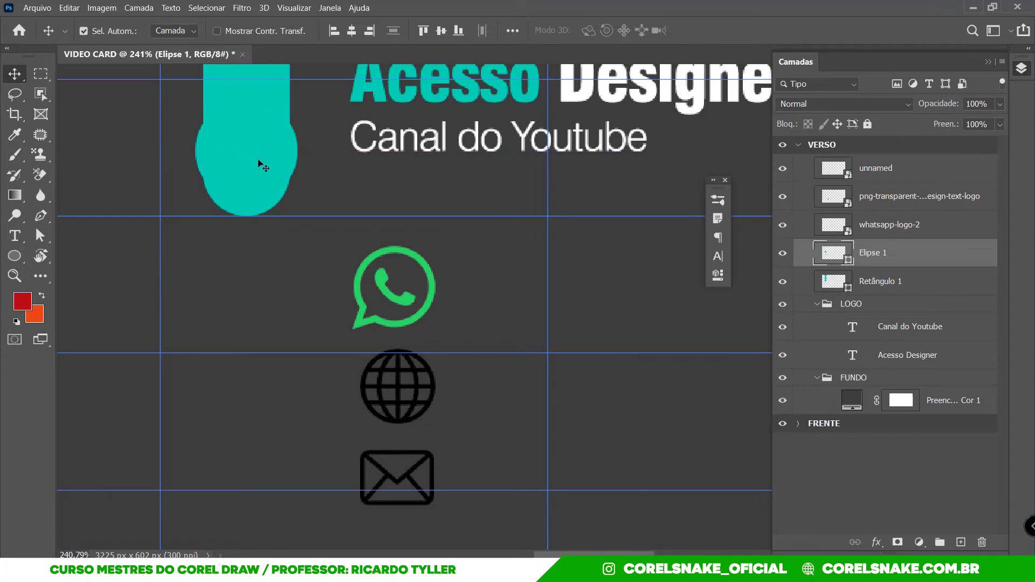
pyautogui.hotkey('ctrl', 't')
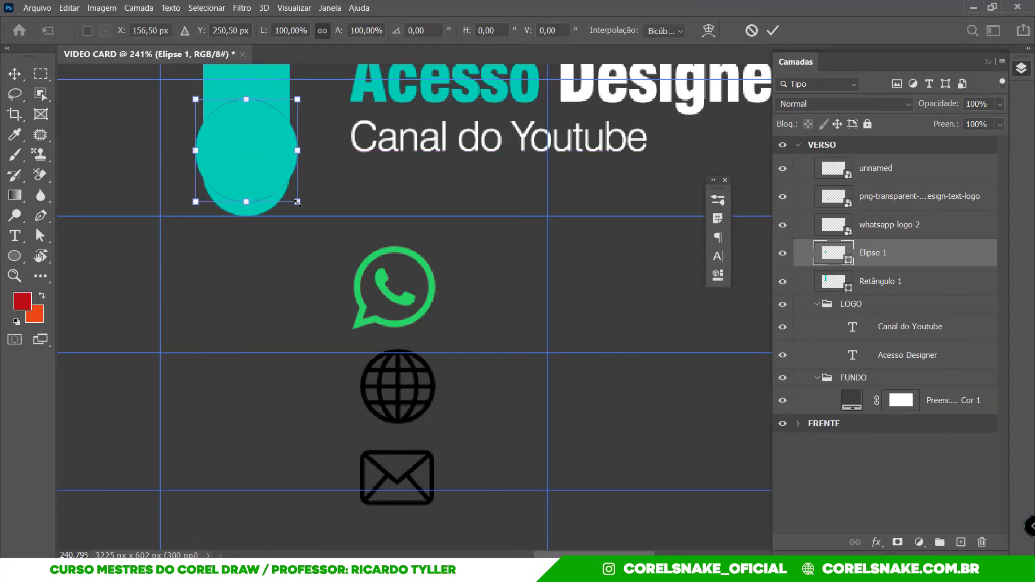
pyautogui.moveTo(297, 202); pyautogui.dragTo(290, 194)
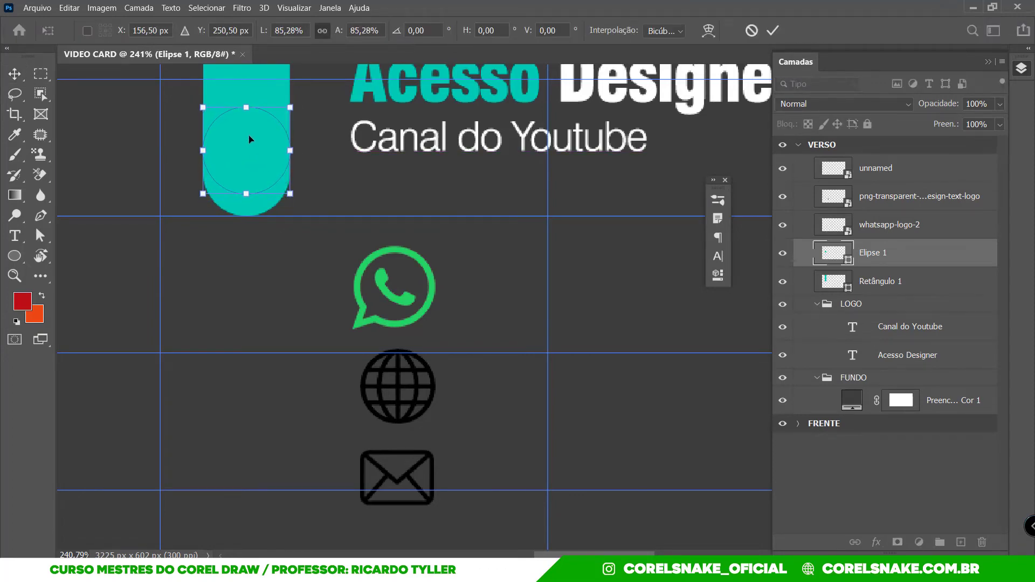
pyautogui.moveTo(249, 139); pyautogui.dragTo(245, 258)
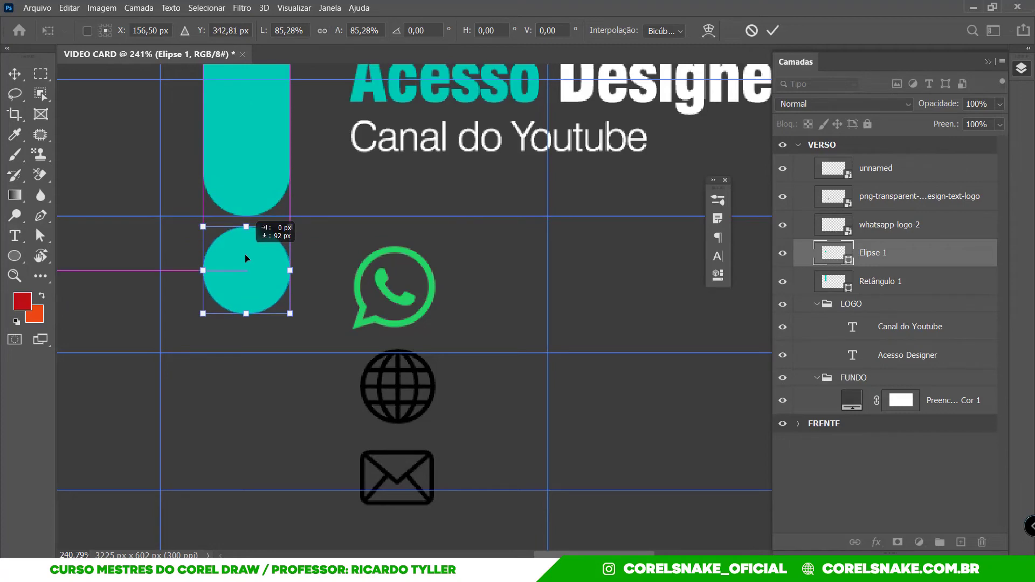
pyautogui.press('Return')
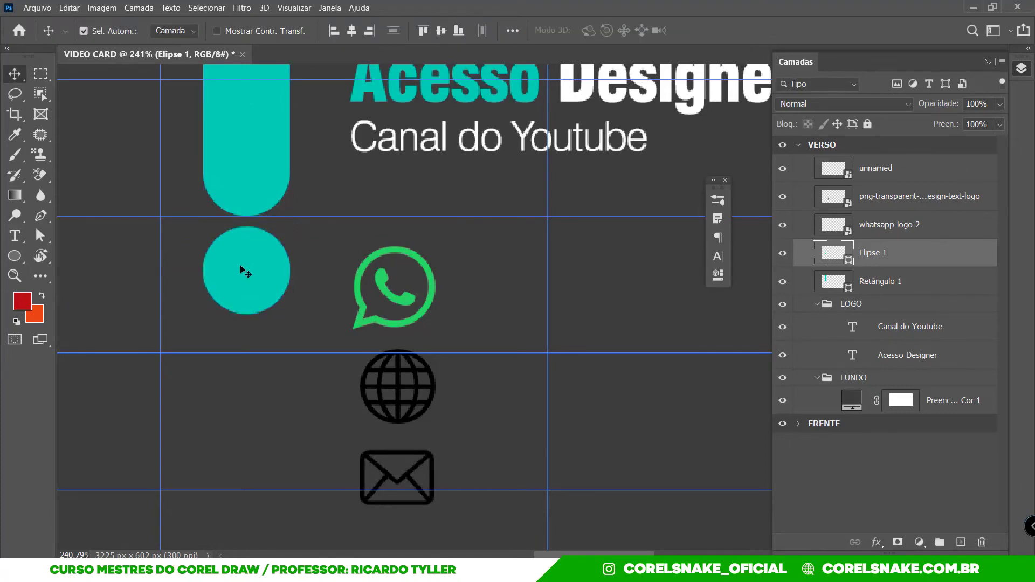
# - Make two circle copies spaced 12 px apart and move the WhatsApp logo onto the top circle
pyautogui.moveTo(250, 267); pyautogui.dragTo(249, 369)
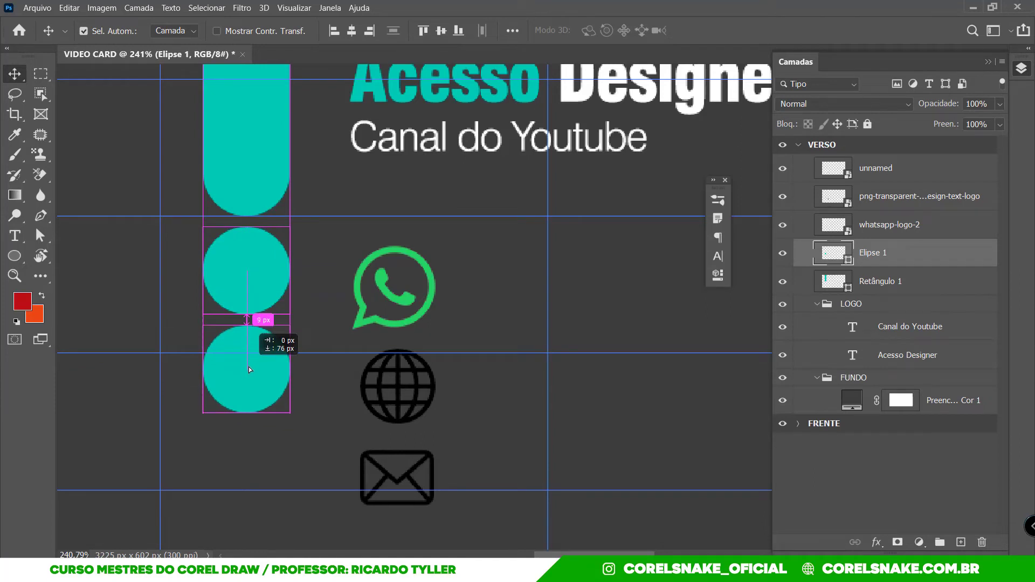
pyautogui.moveTo(249, 369); pyautogui.dragTo(239, 465)
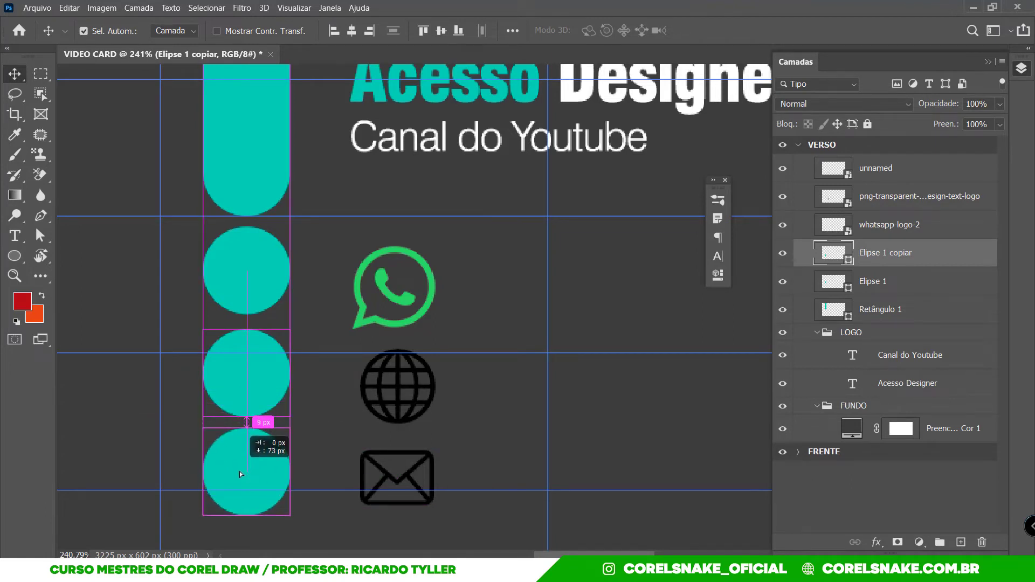
pyautogui.moveTo(238, 468); pyautogui.dragTo(242, 471)
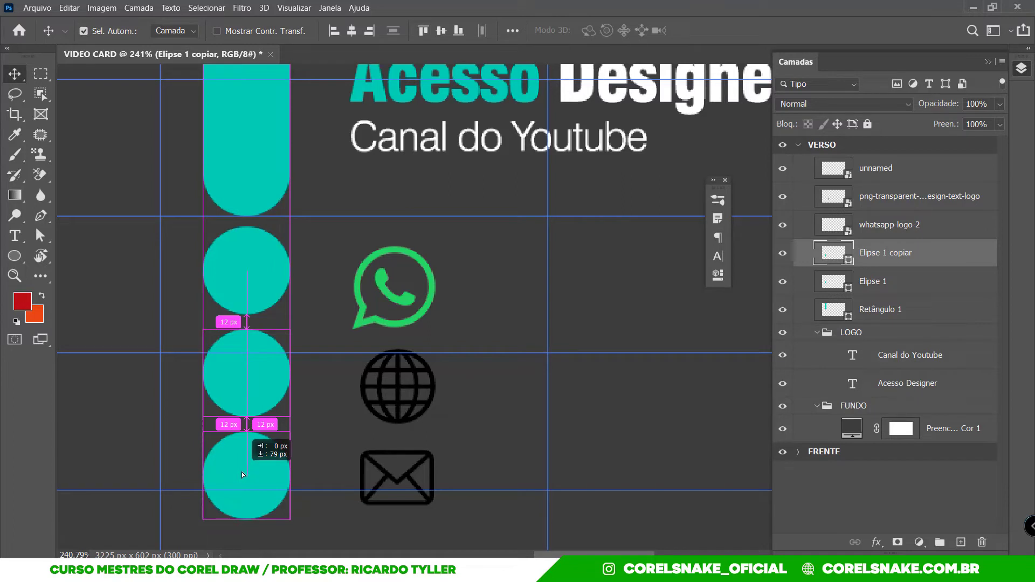
pyautogui.moveTo(242, 471); pyautogui.dragTo(241, 471)
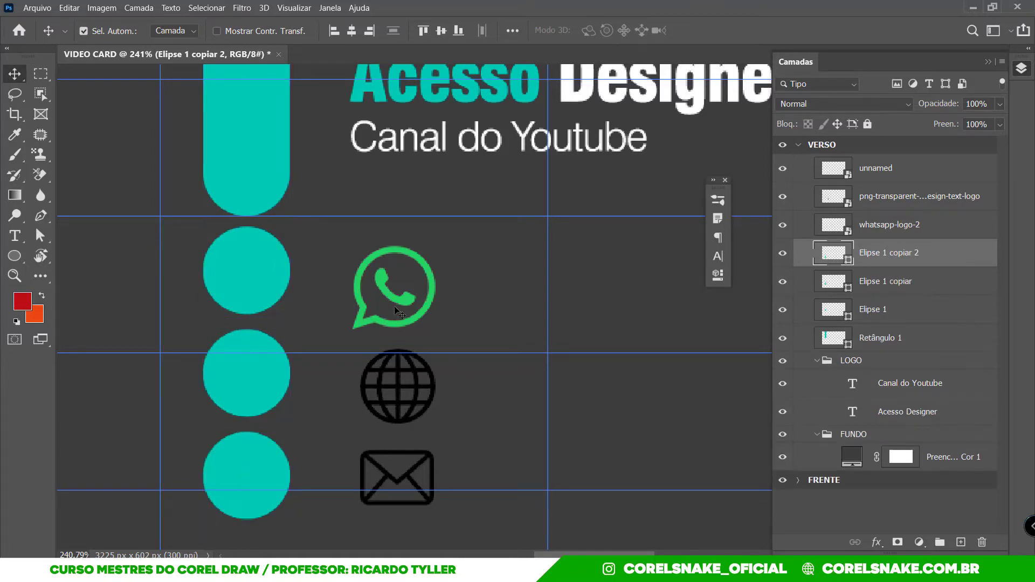
pyautogui.click(392, 298)
pyautogui.moveTo(402, 302); pyautogui.dragTo(254, 286)
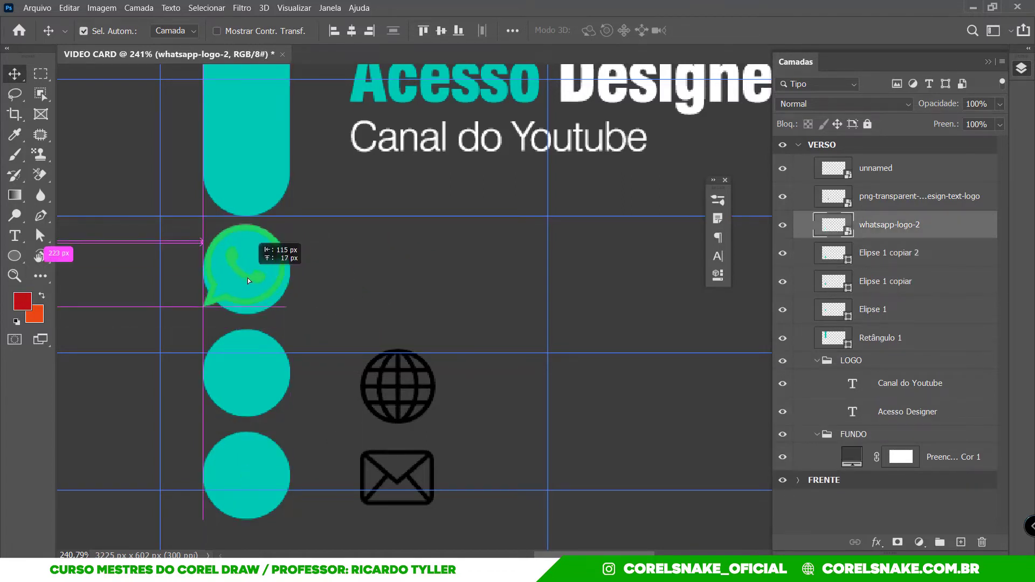
# - Give the WhatsApp logo a white Color Overlay layer style
pyautogui.doubleClick(975, 228)
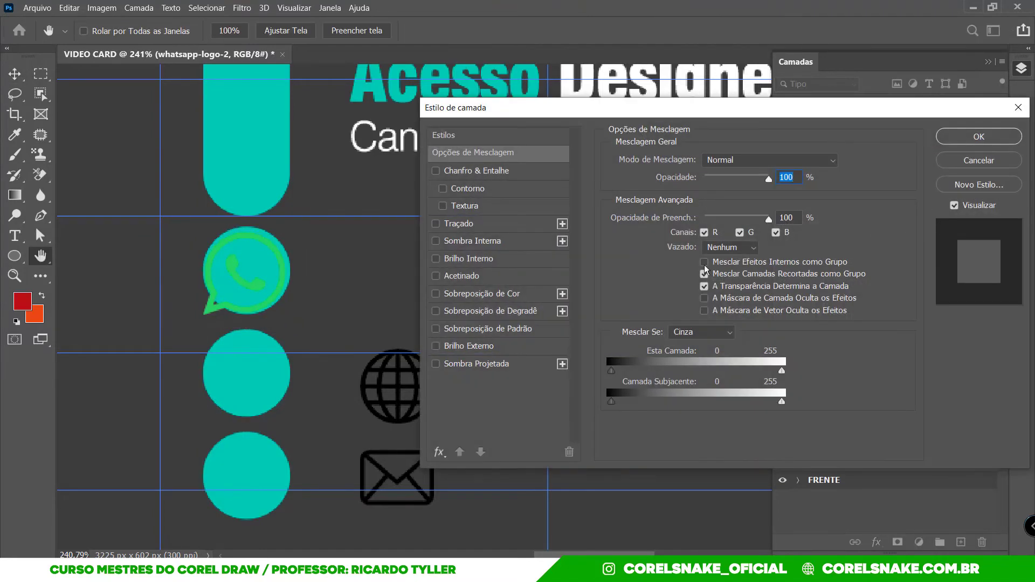
pyautogui.click(436, 293)
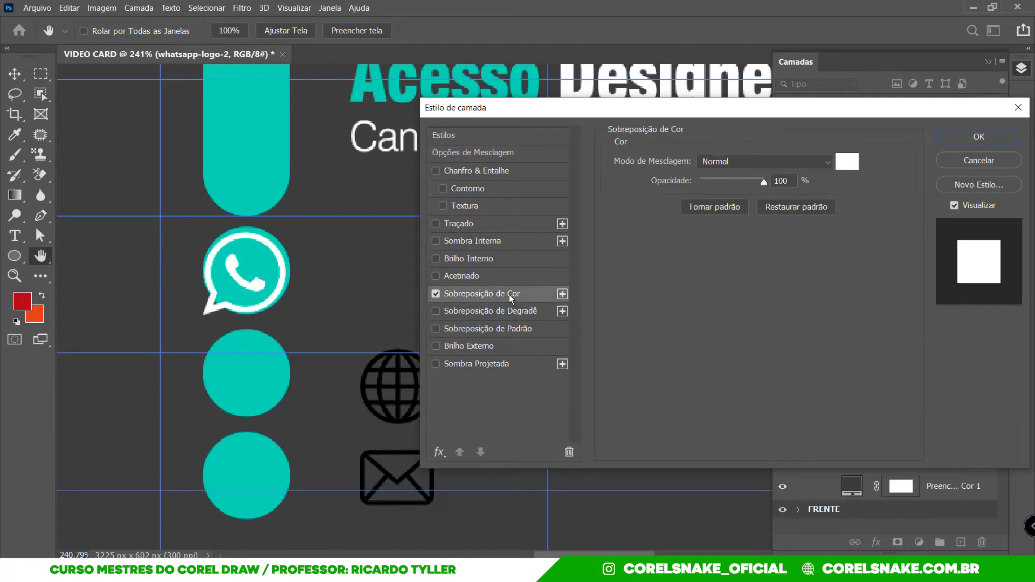
pyautogui.click(978, 137)
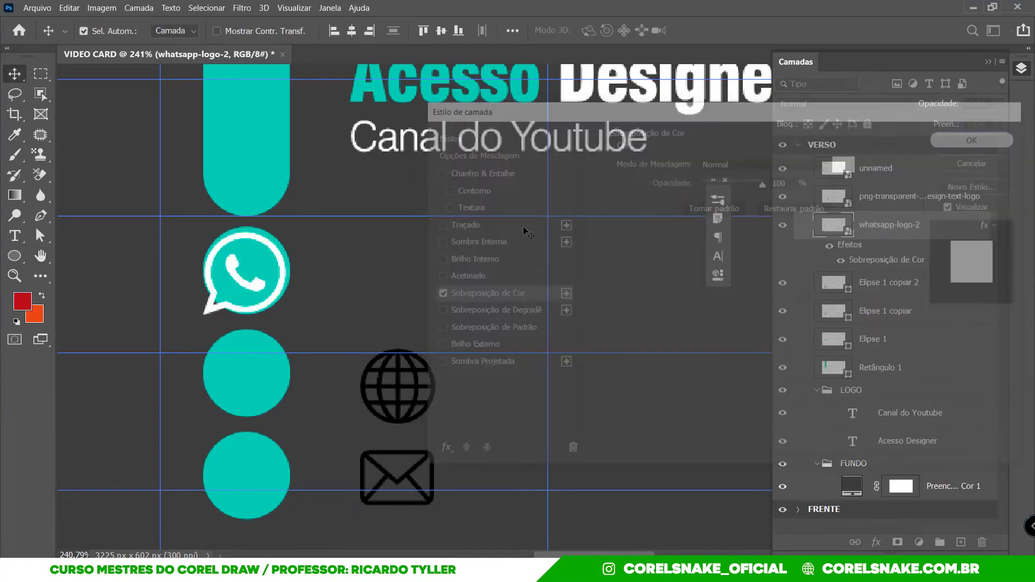
# - Shrink and centre the WhatsApp logo in the top circle, then move the globe onto the second circle
pyautogui.hotkey('ctrl', 't')
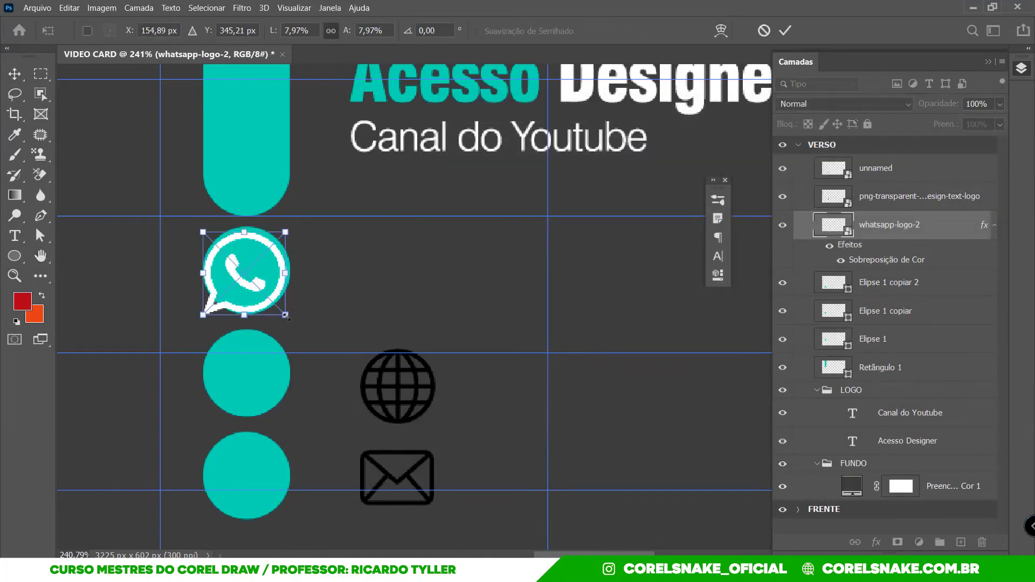
pyautogui.moveTo(288, 301); pyautogui.dragTo(251, 278)
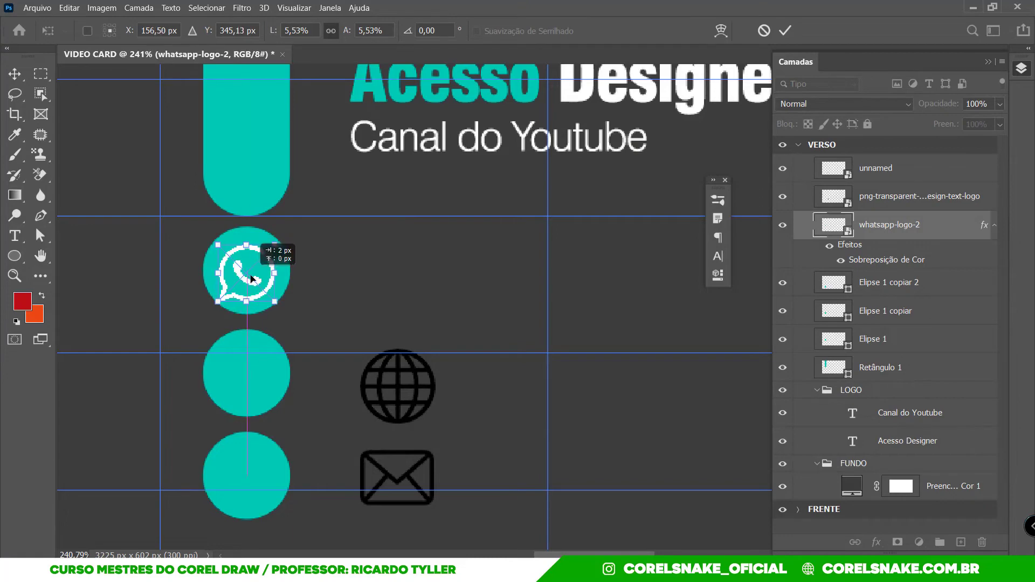
pyautogui.press('Return')
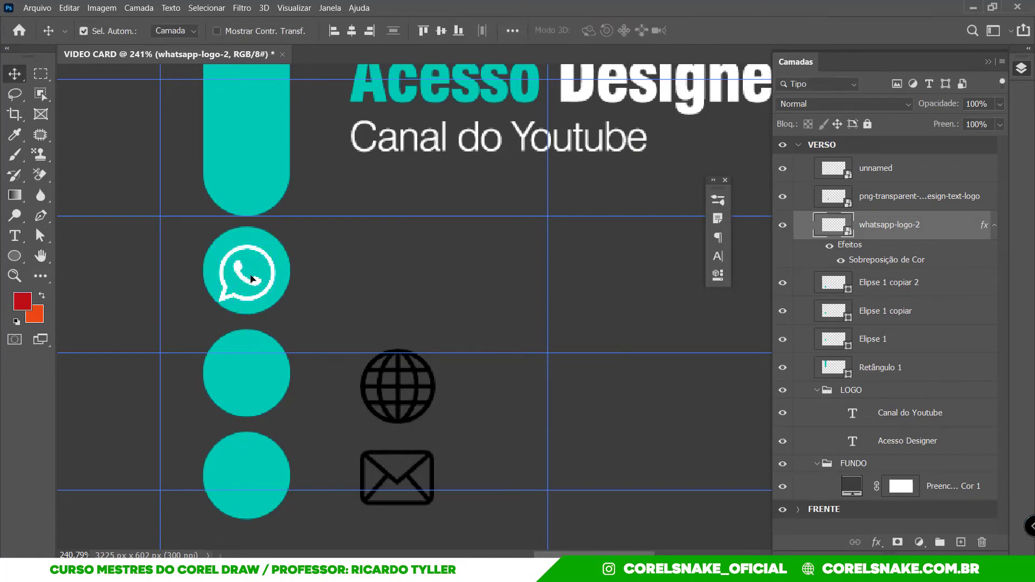
pyautogui.press('Up')
pyautogui.press('Up')
pyautogui.press('Right')
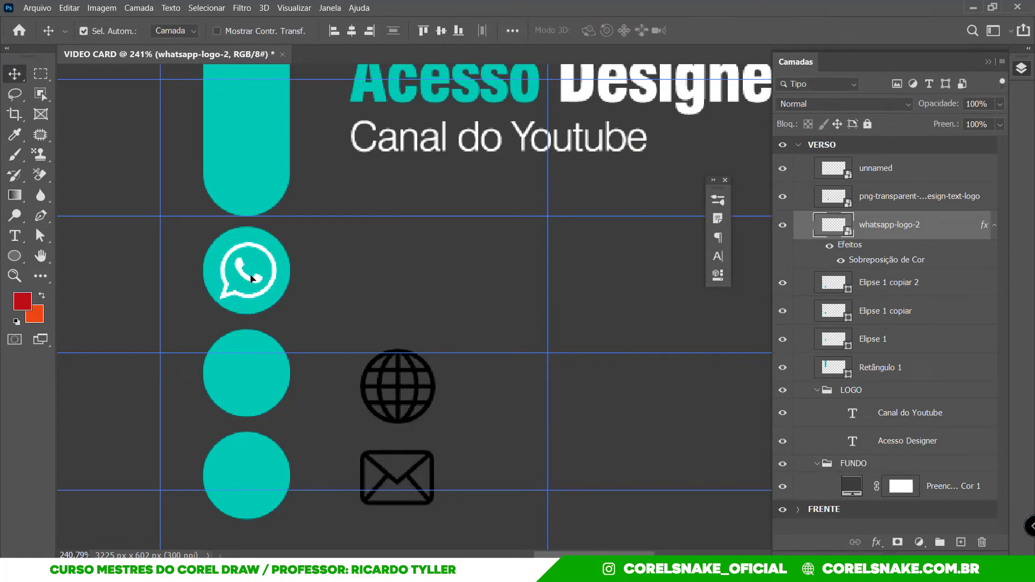
pyautogui.moveTo(396, 389); pyautogui.dragTo(248, 378)
# - Apply a white Color Overlay to the globe icon
pyautogui.click(976, 167)
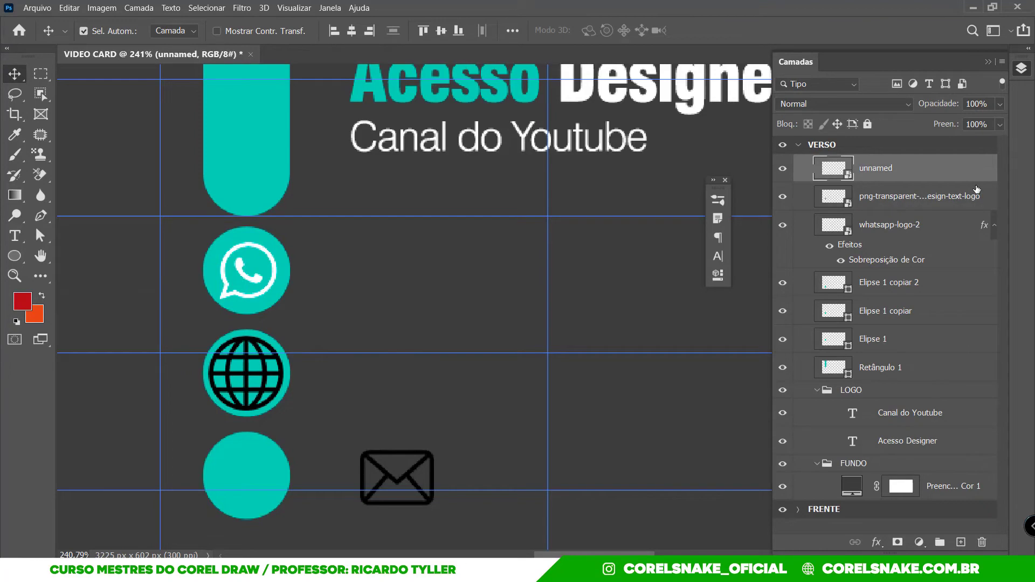
pyautogui.doubleClick(977, 196)
pyautogui.click(1024, 109)
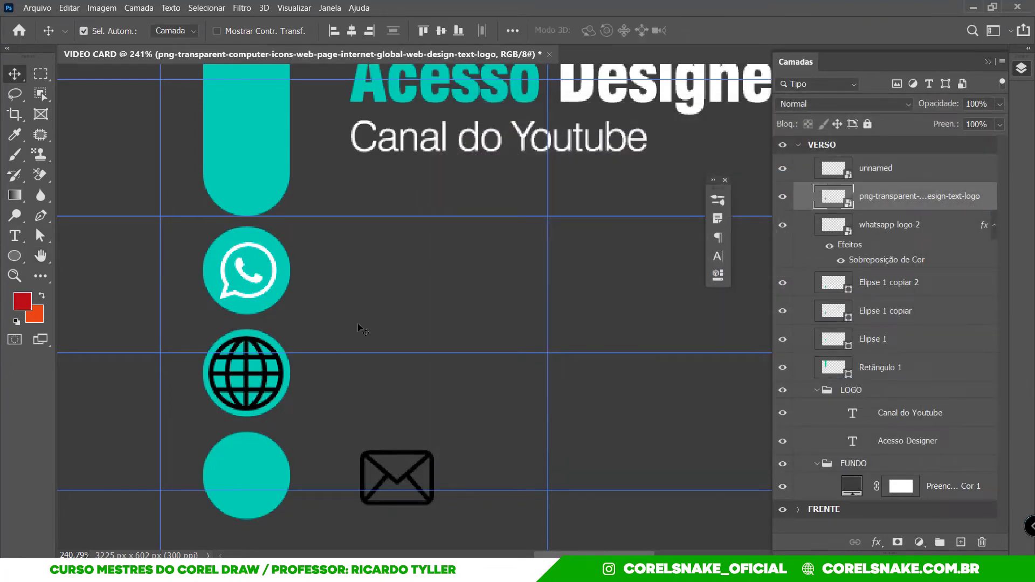
pyautogui.doubleClick(988, 193)
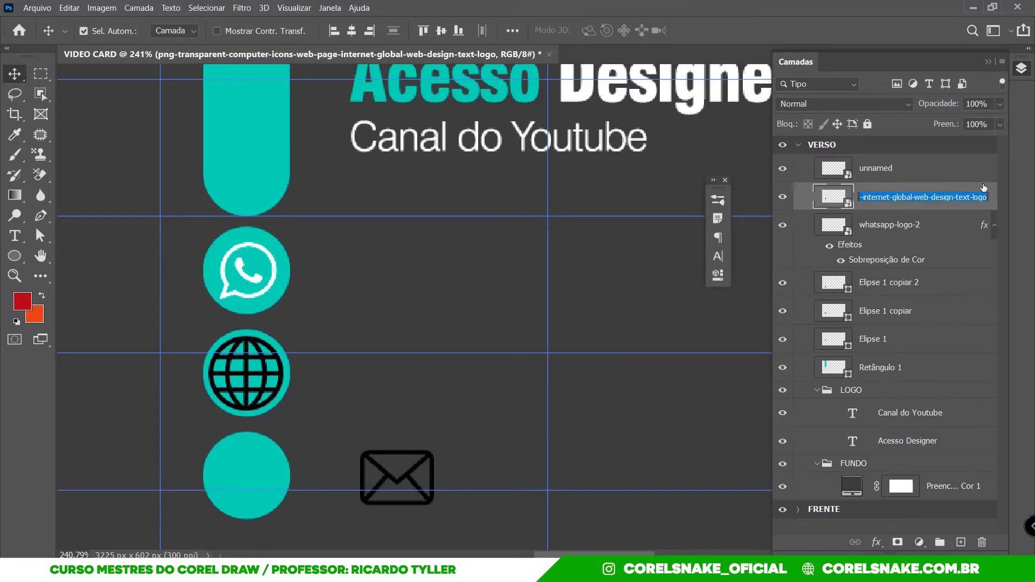
pyautogui.click(983, 183)
pyautogui.doubleClick(983, 183)
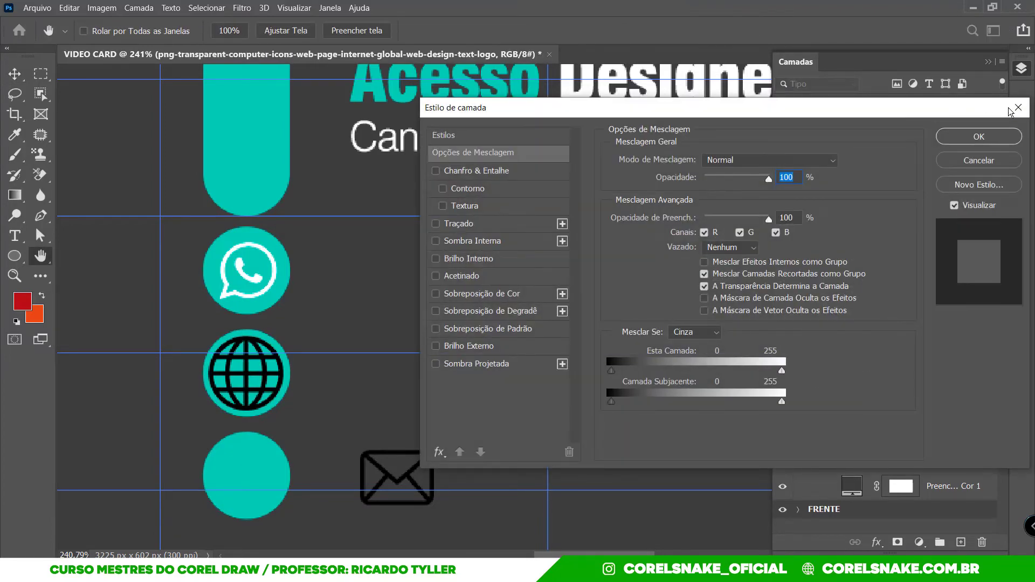
pyautogui.click(1017, 107)
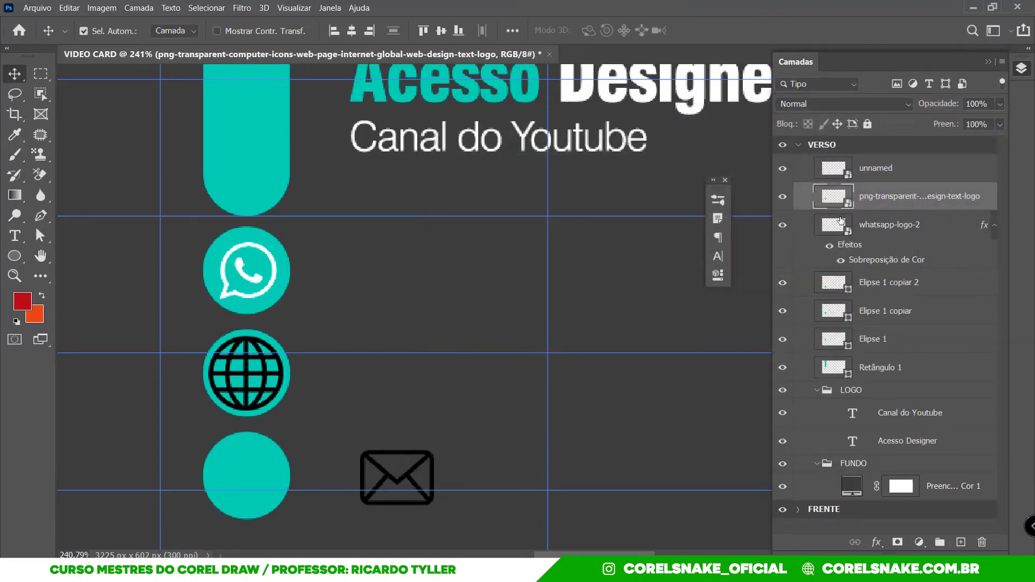
pyautogui.doubleClick(870, 210)
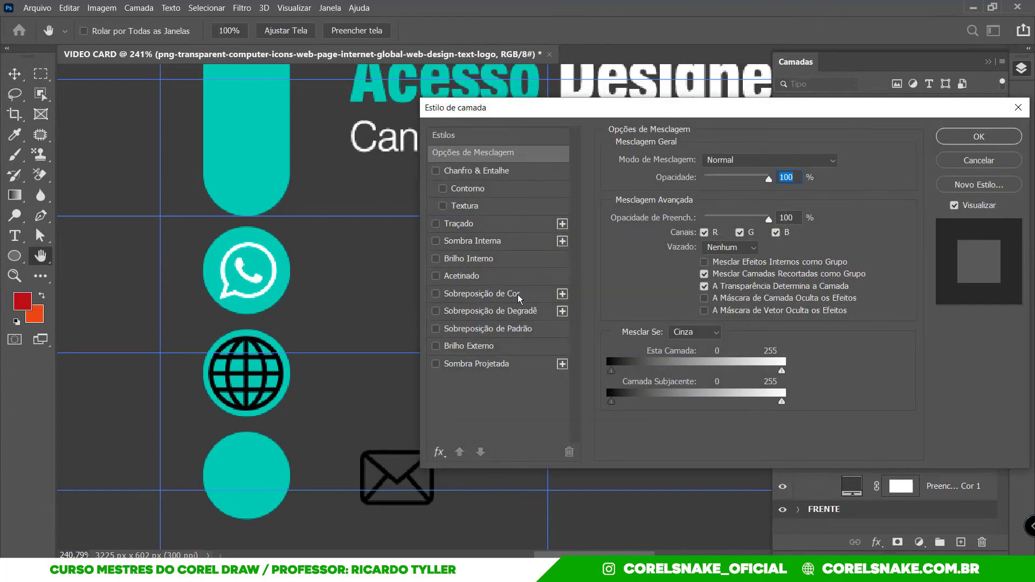
pyautogui.click(519, 299)
pyautogui.click(967, 141)
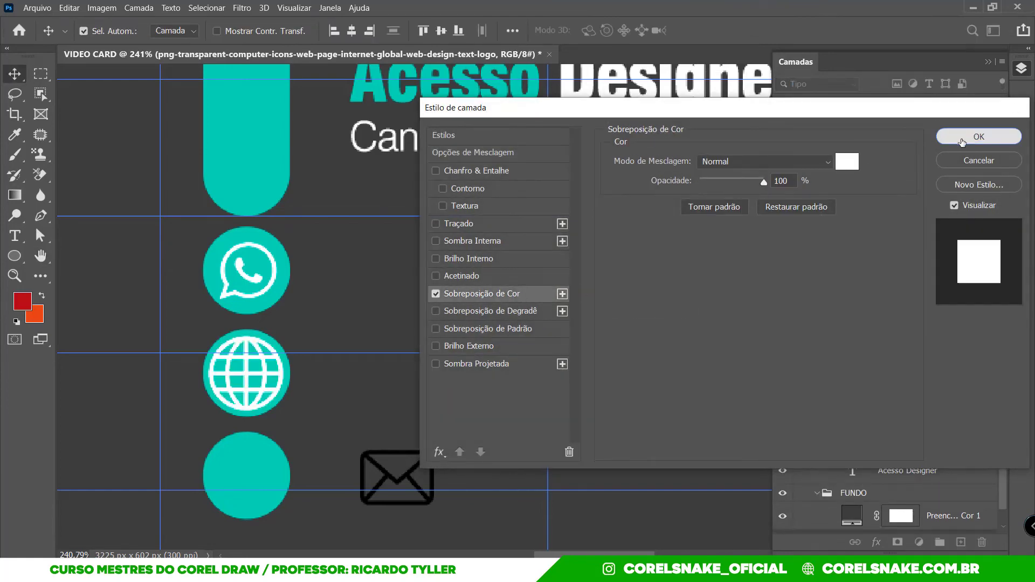
# - Move the envelope onto the bottom teal circle and give it a white Color Overlay
pyautogui.moveTo(393, 483); pyautogui.dragTo(247, 476)
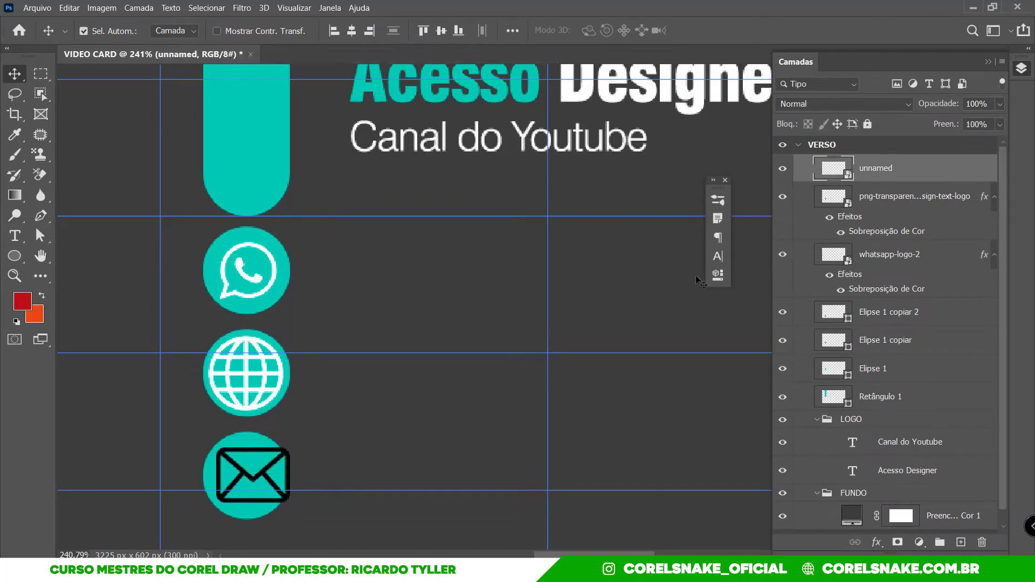
pyautogui.doubleClick(960, 170)
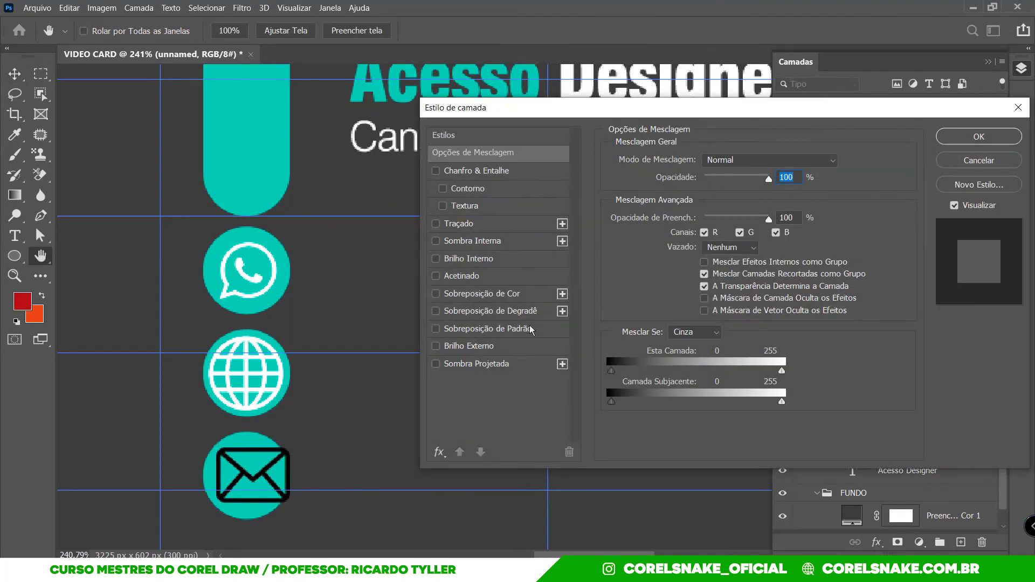
pyautogui.click(518, 295)
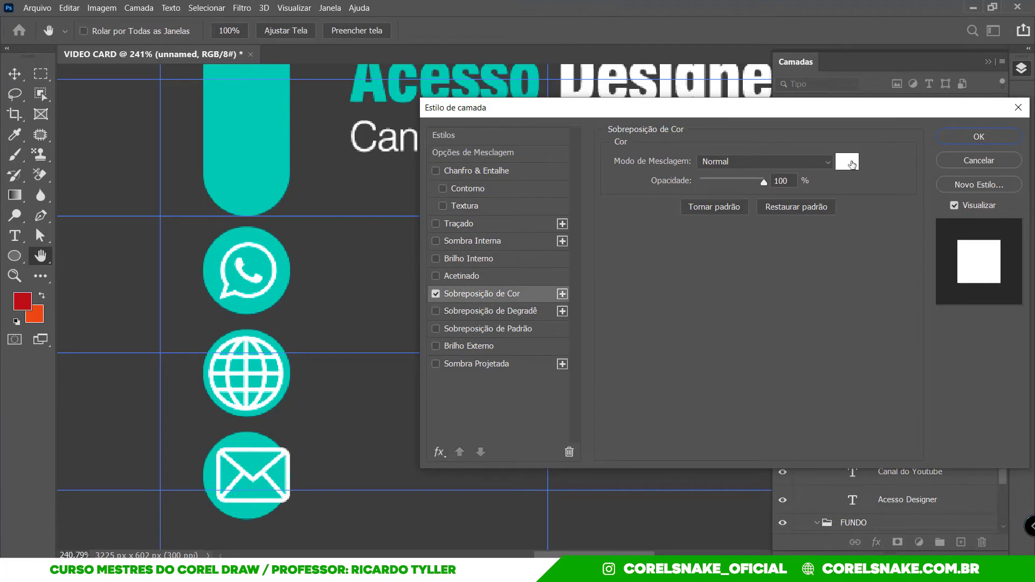
pyautogui.click(978, 137)
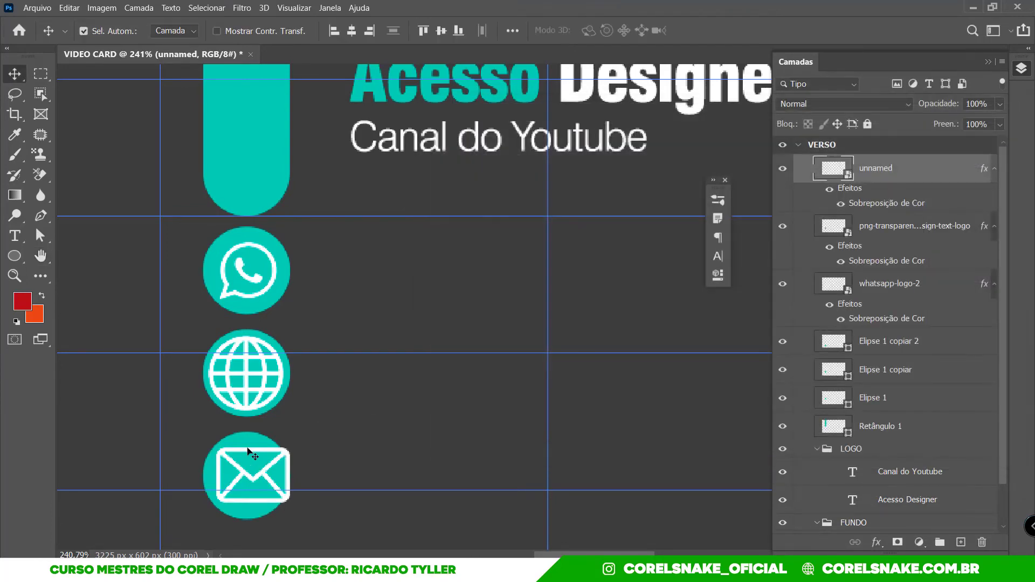
pyautogui.click(268, 372)
# - Shrink the globe icon, show rulers, and add a guide at the circles' right edge
pyautogui.hotkey('ctrl', 't')
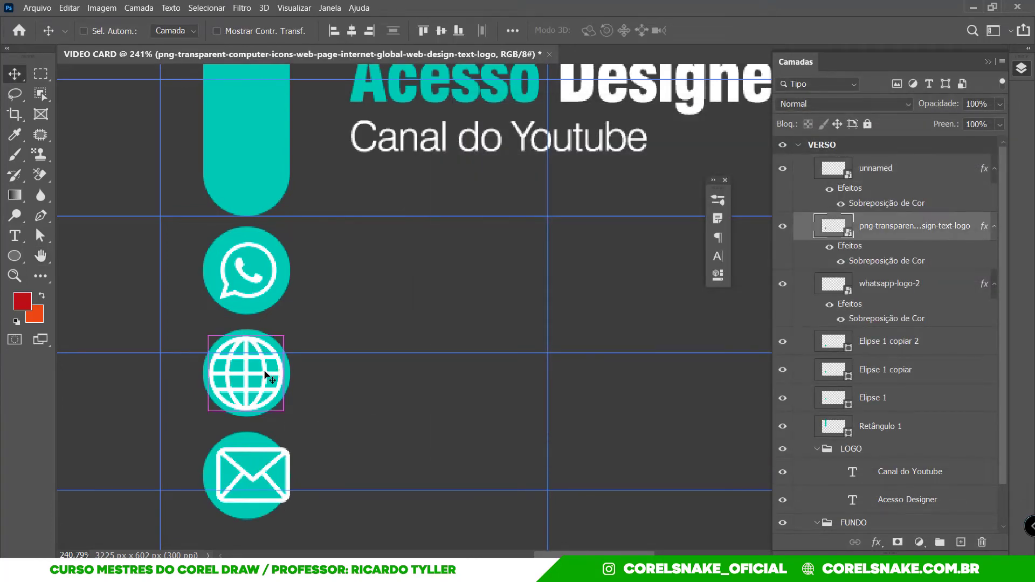
pyautogui.moveTo(288, 416); pyautogui.dragTo(272, 410)
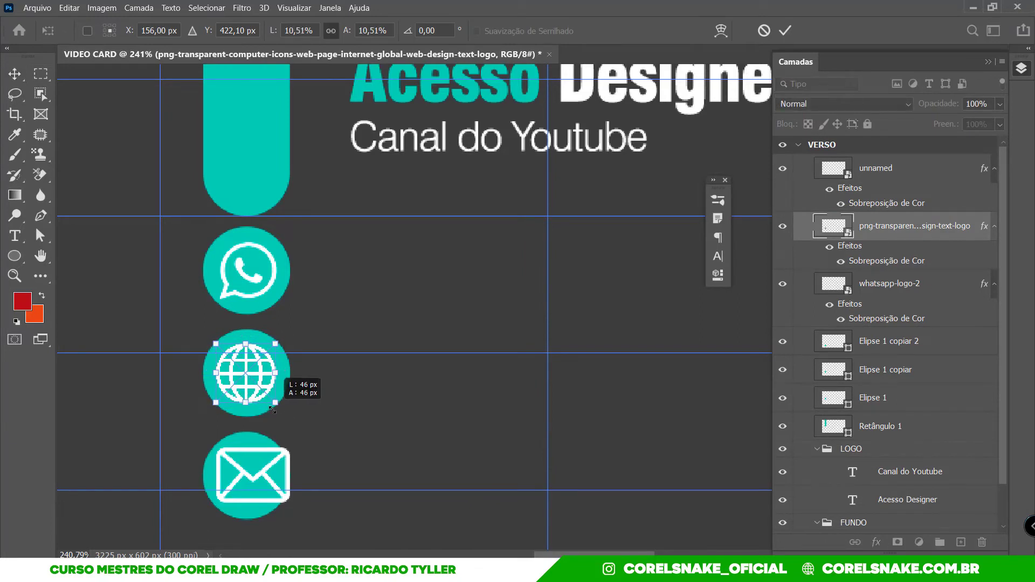
pyautogui.press('Return')
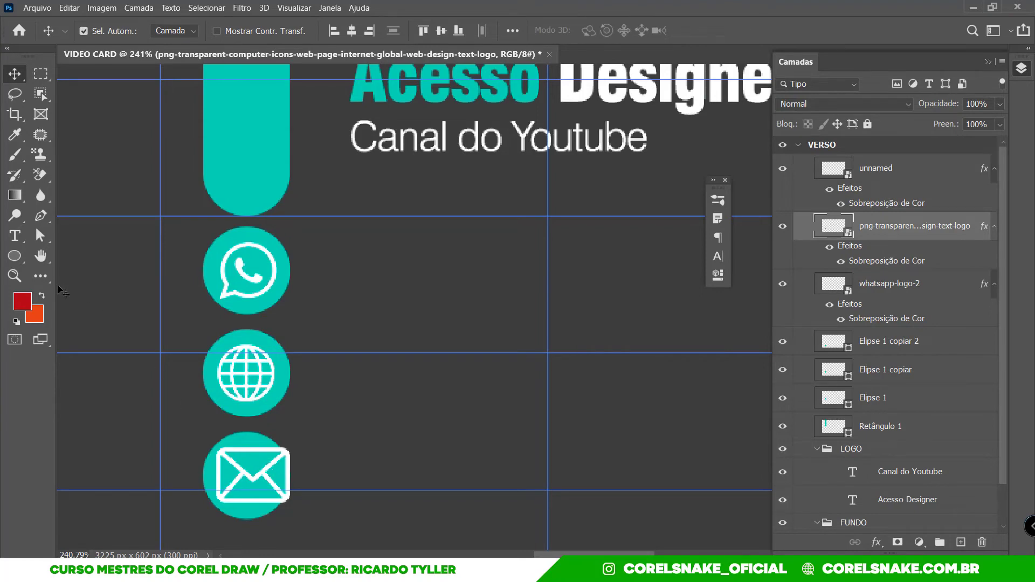
pyautogui.press('ctrl')
pyautogui.hotkey('ctrl', 'r')
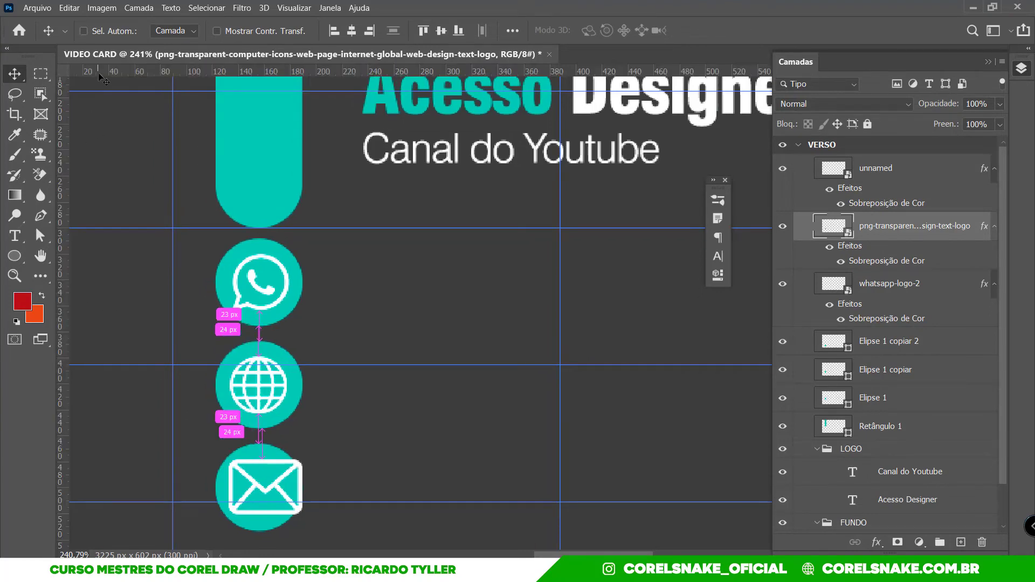
pyautogui.moveTo(62, 326); pyautogui.dragTo(237, 281)
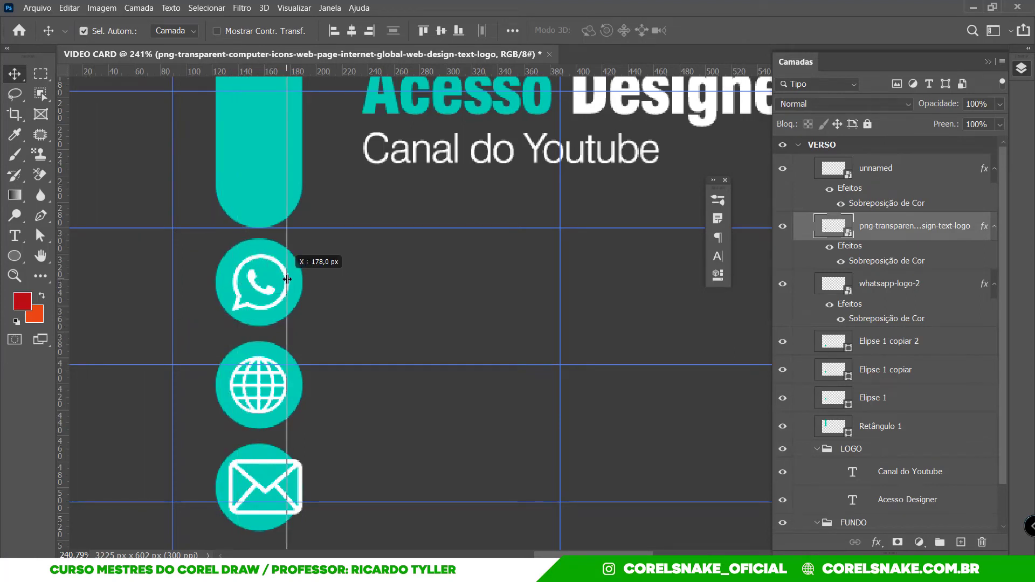
pyautogui.moveTo(237, 280); pyautogui.dragTo(296, 284)
# - Add a guide along the circles' left edge and nudge the globe right to centre it
pyautogui.scroll(2, 286, 281)
pyautogui.scroll(2, 286, 281)
pyautogui.scroll(1, 287, 281)
pyautogui.moveTo(65, 215); pyautogui.dragTo(116, 289)
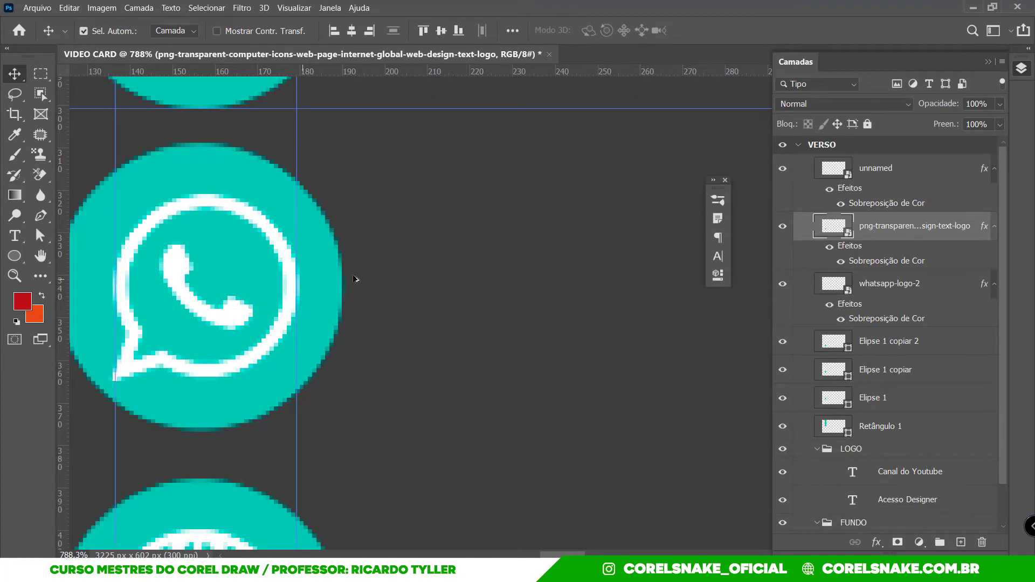
pyautogui.scroll(-4, 373, 272)
pyautogui.scroll(2, 309, 375)
pyautogui.scroll(2, 311, 379)
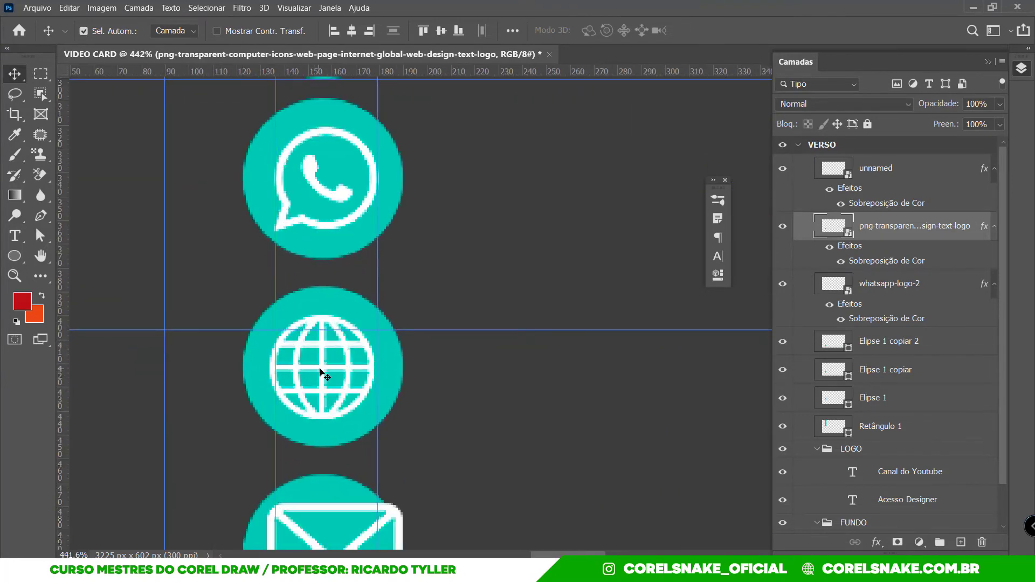
pyautogui.moveTo(320, 372); pyautogui.dragTo(331, 382)
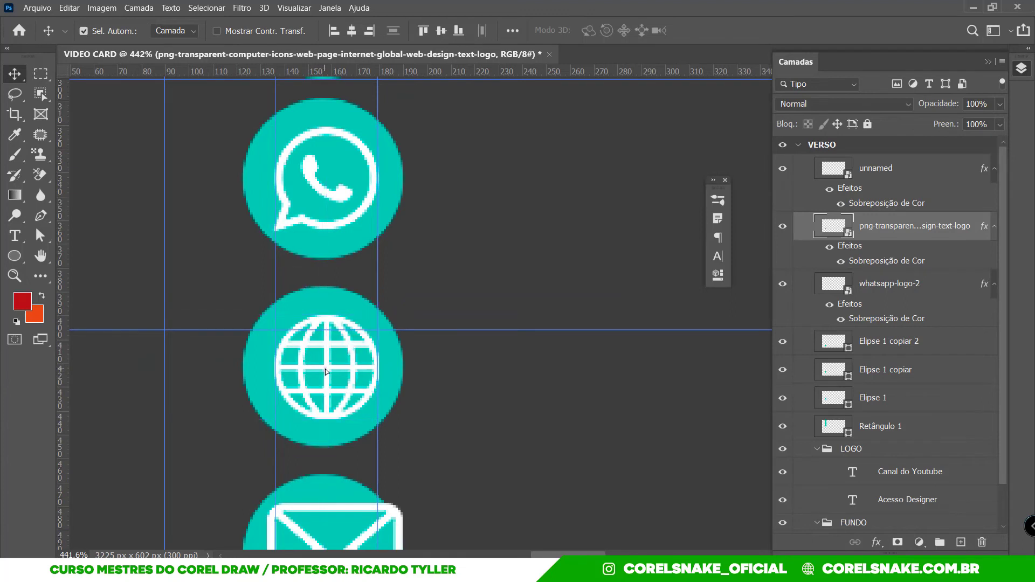
# - Shrink the envelope icon to fit inside its teal circle
pyautogui.hotkey('ctrl', 't')
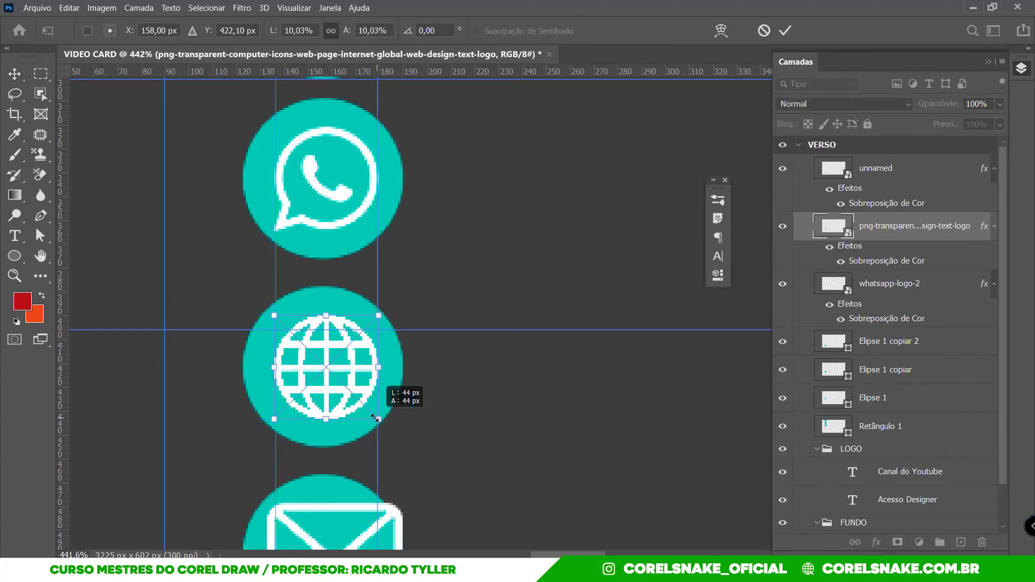
pyautogui.press('Return')
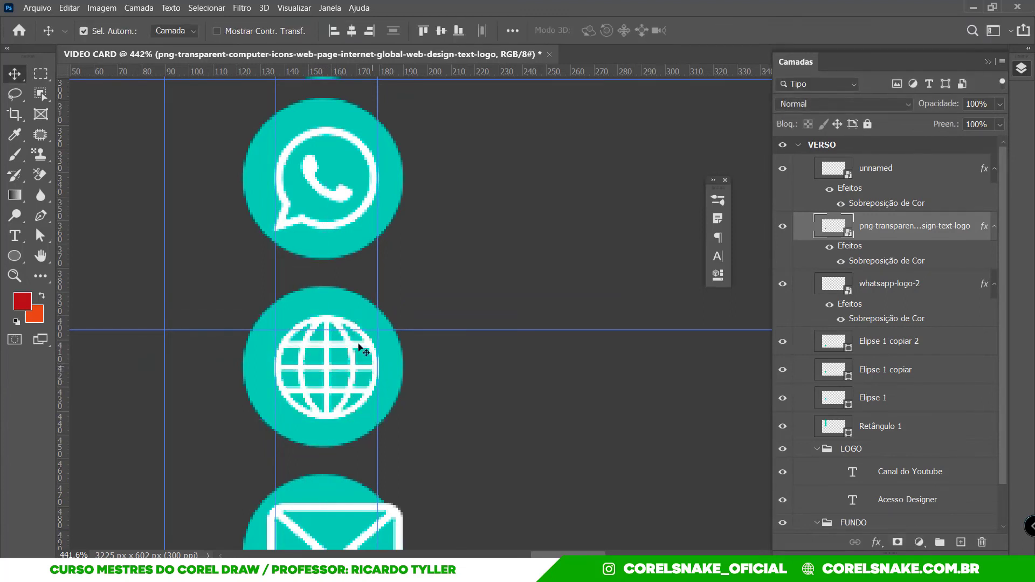
pyautogui.scroll(-3, 358, 350)
pyautogui.scroll(3, 334, 444)
pyautogui.scroll(1, 334, 444)
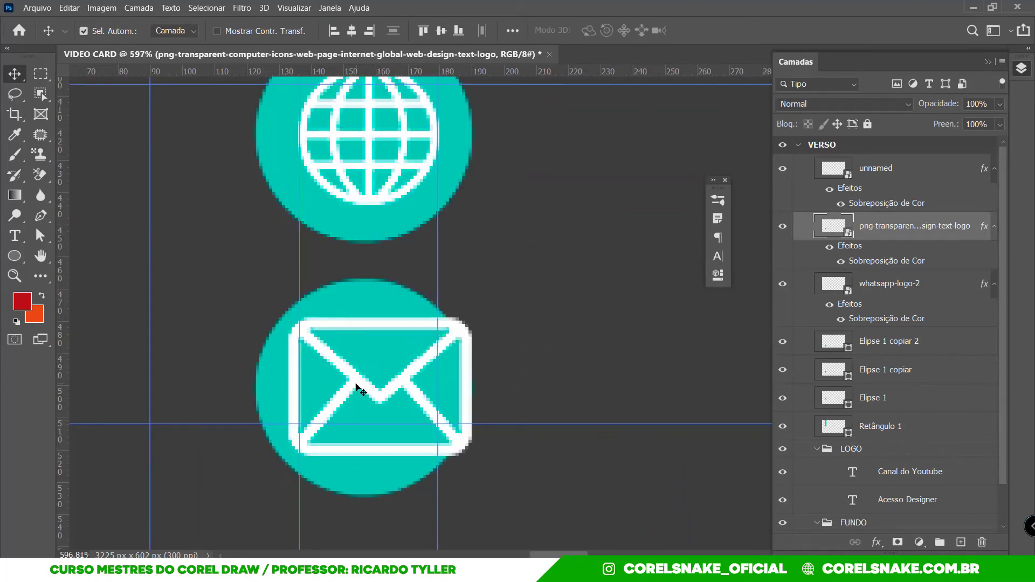
pyautogui.click(417, 361)
pyautogui.hotkey('ctrl', 't')
pyautogui.moveTo(467, 328); pyautogui.dragTo(439, 341)
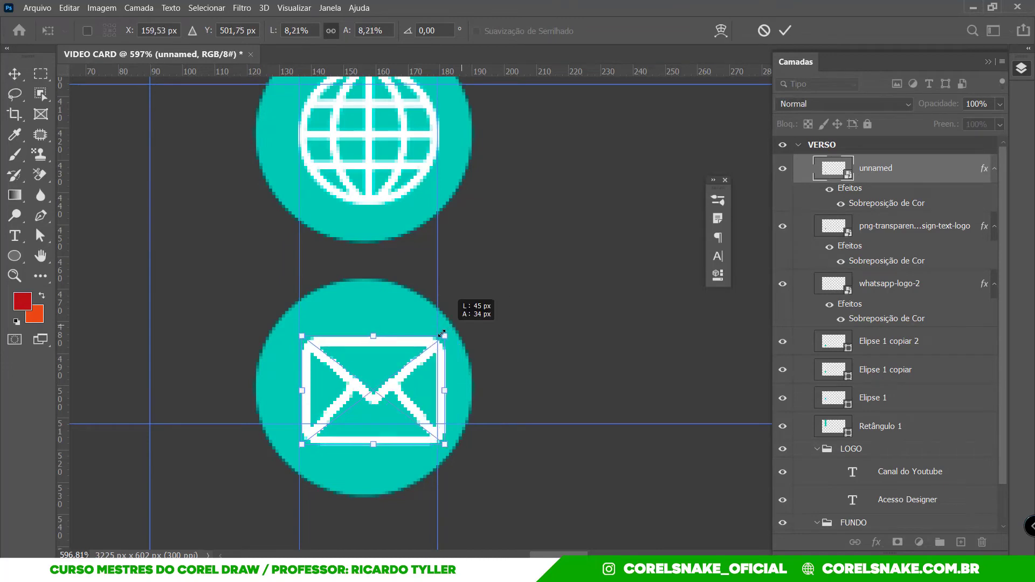
pyautogui.press('Return')
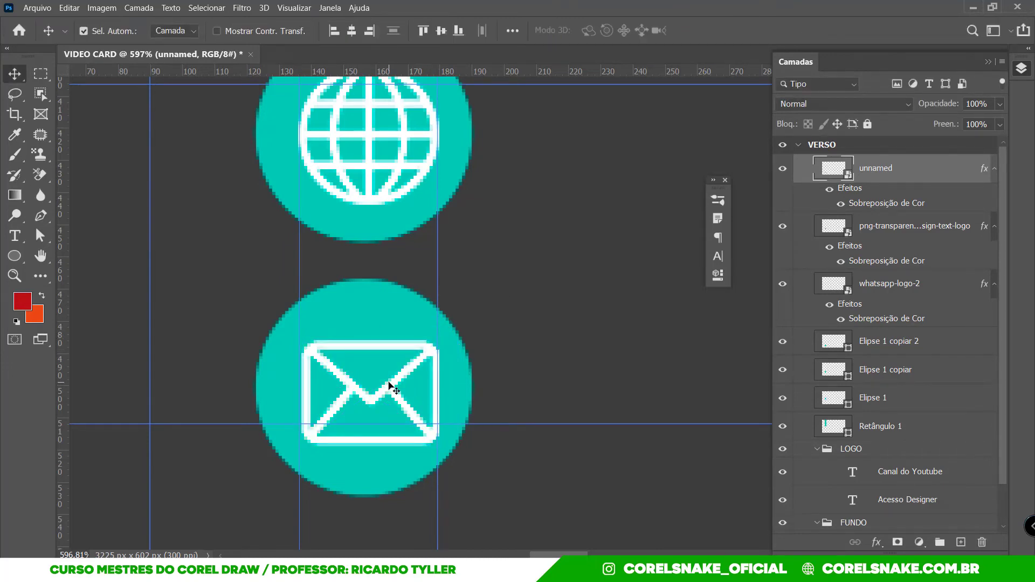
pyautogui.scroll(-2, 389, 384)
pyautogui.scroll(-2, 390, 372)
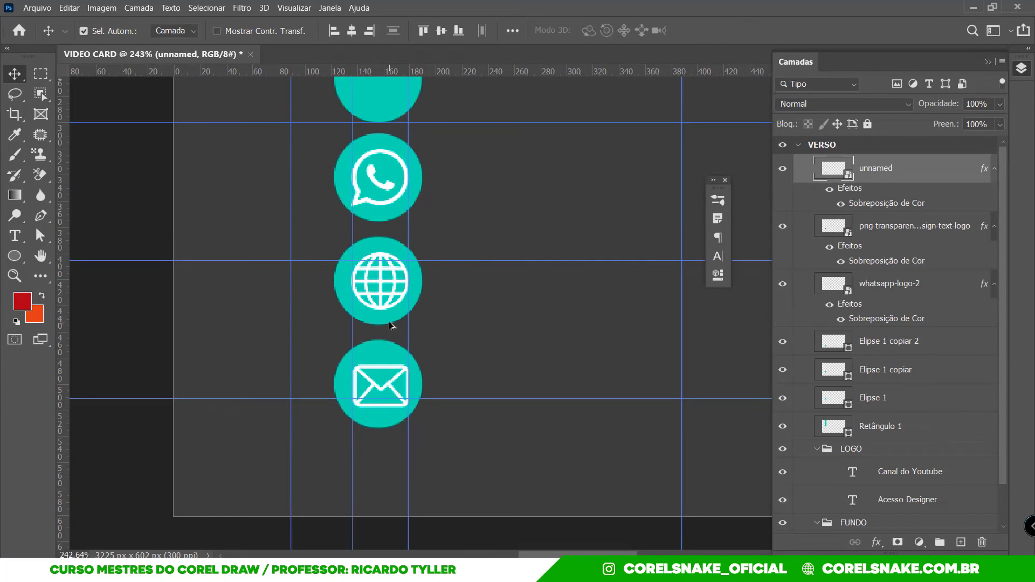
# - Add a vertical guide through the icons' centre and nudge the WhatsApp logo left
pyautogui.click(338, 178)
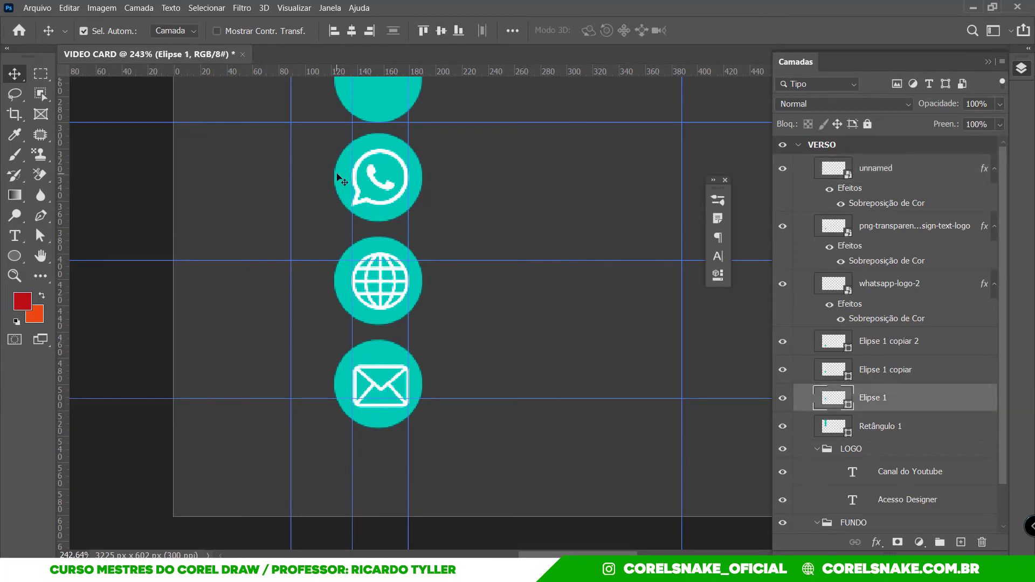
pyautogui.hotkey('ctrl', 't')
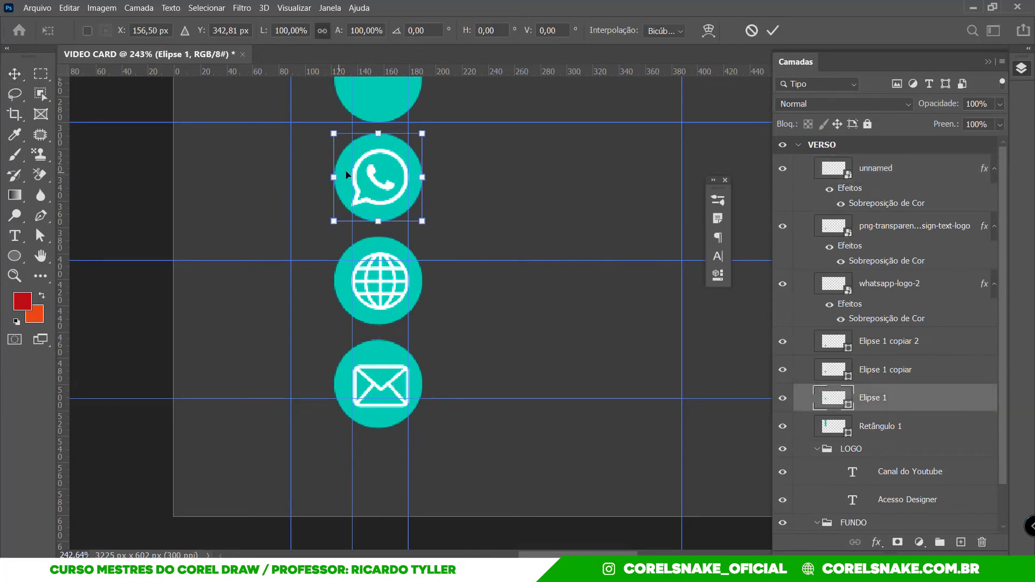
pyautogui.moveTo(63, 183); pyautogui.dragTo(379, 206)
pyautogui.press('Return')
pyautogui.press('v')
pyautogui.keyDown('ctrl'); pyautogui.click(372, 177); pyautogui.keyUp('ctrl')
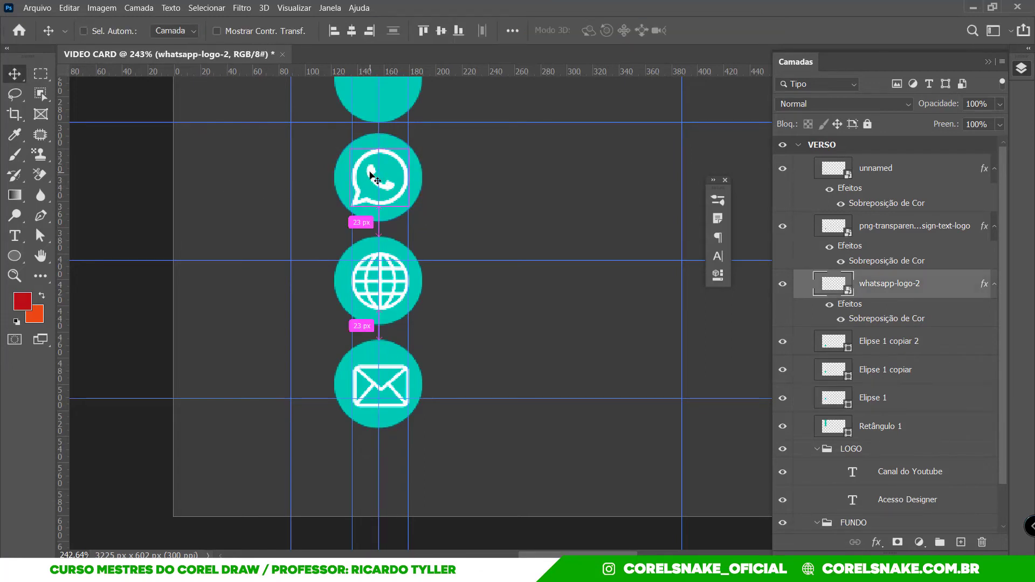
pyautogui.hotkey('ctrl', 't')
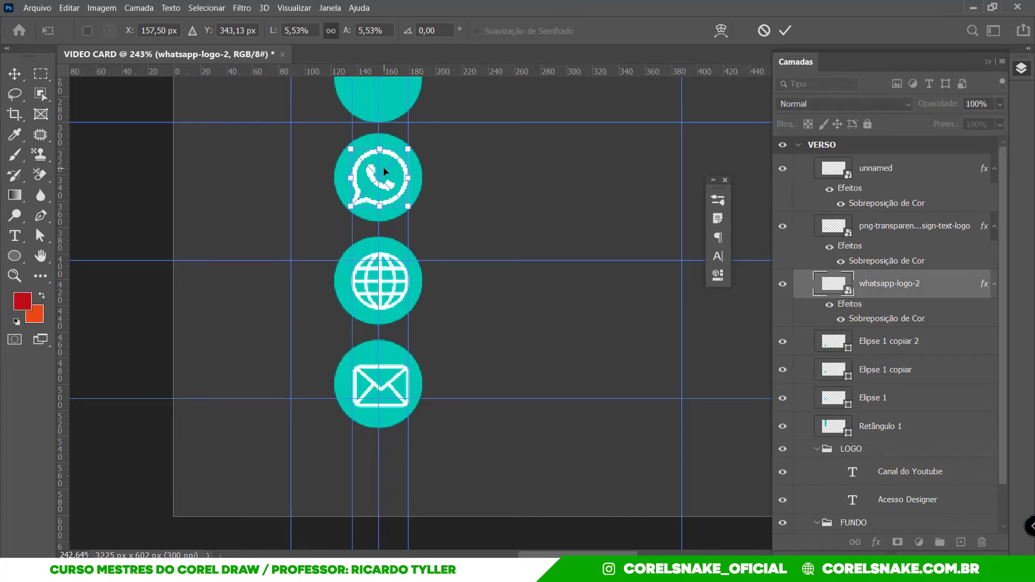
pyautogui.press('Left')
pyautogui.scroll(3, 384, 171)
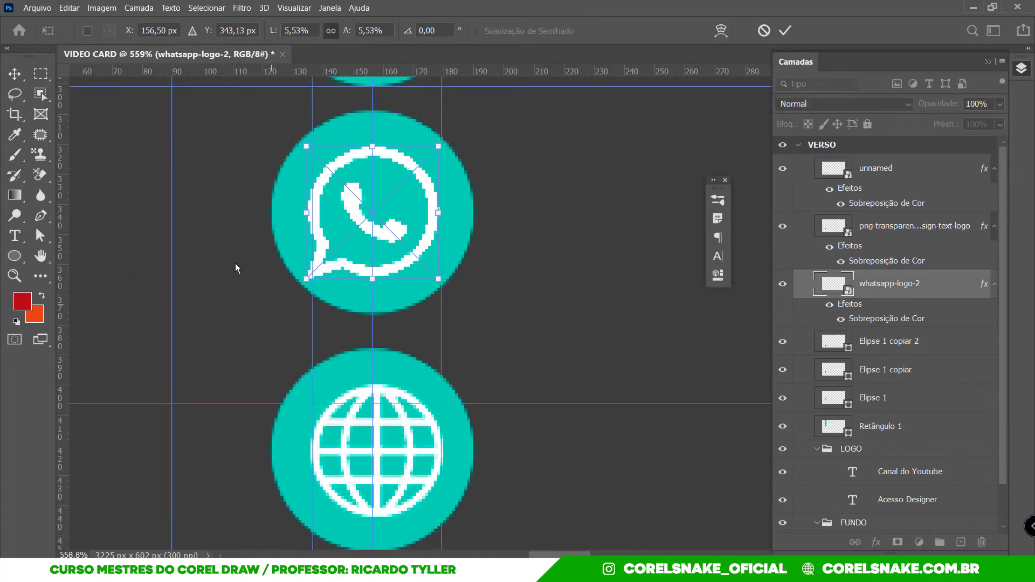
pyautogui.press('Return')
# - Readjust the guides to the circle's right edge and the logo's left outline
pyautogui.scroll(3, 310, 210)
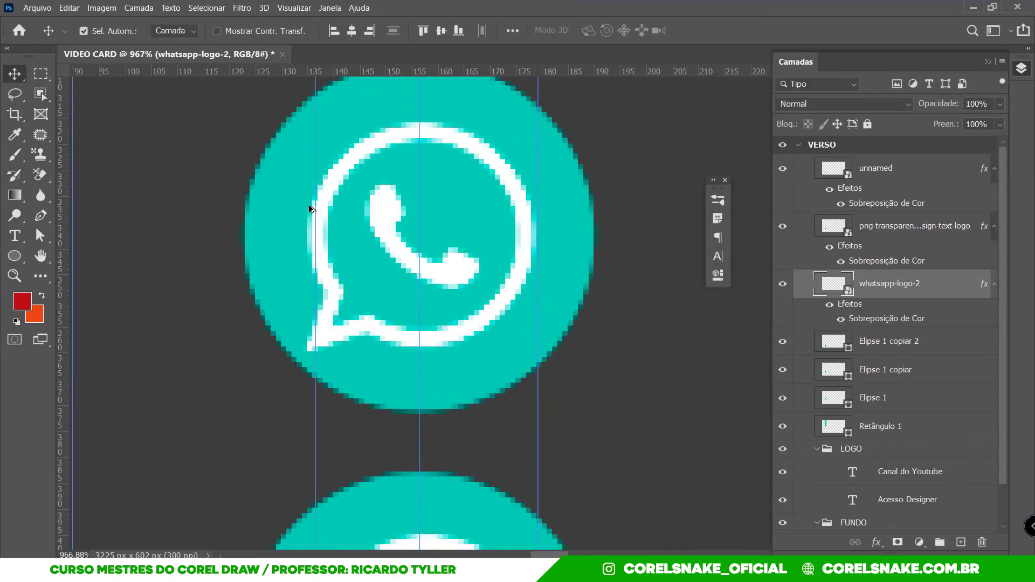
pyautogui.moveTo(537, 237); pyautogui.dragTo(538, 238)
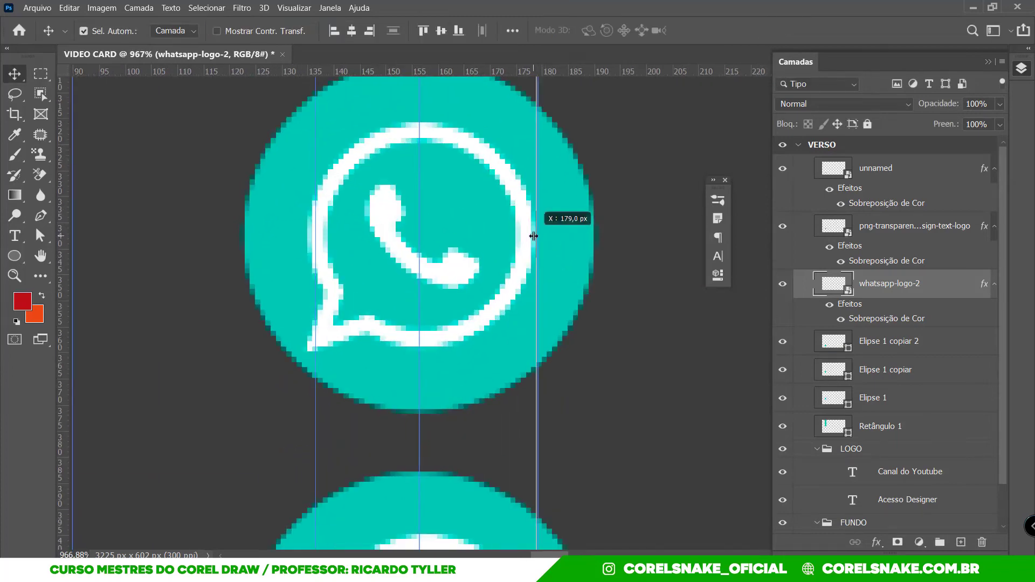
pyautogui.scroll(2, 540, 242)
pyautogui.scroll(2, 539, 240)
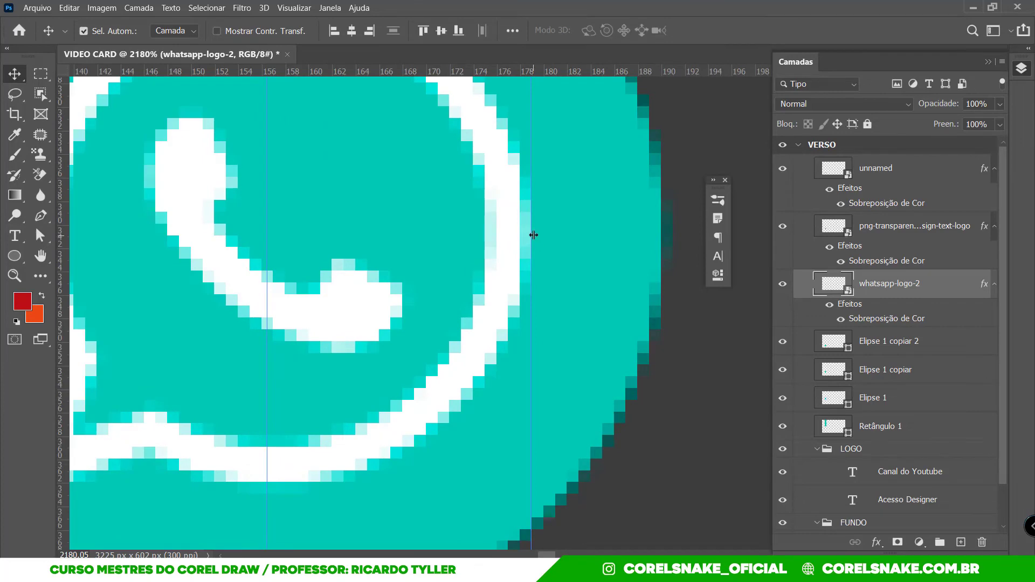
pyautogui.scroll(-2, 539, 243)
pyautogui.scroll(-2, 550, 273)
pyautogui.scroll(2, 450, 262)
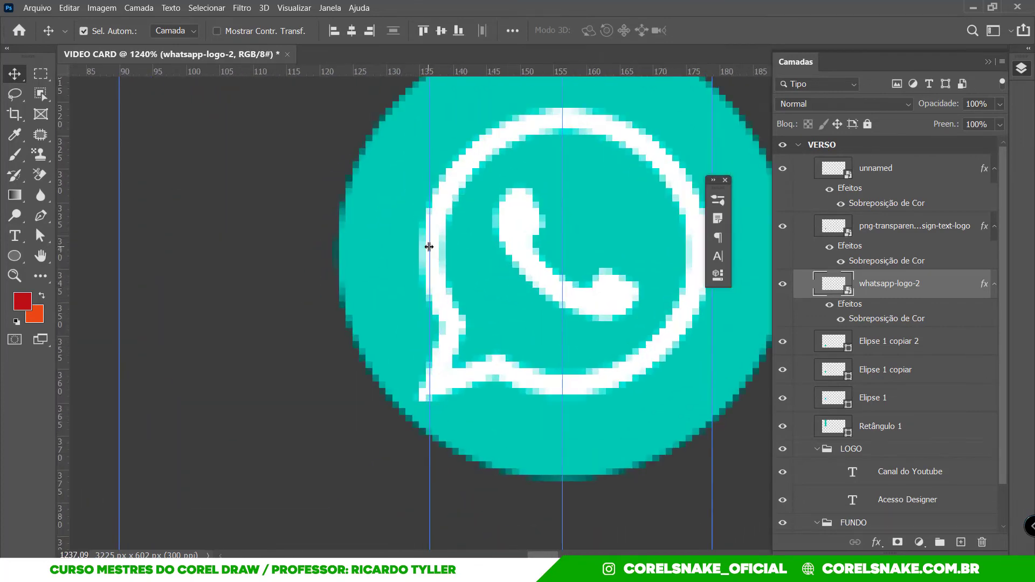
pyautogui.moveTo(429, 244); pyautogui.dragTo(421, 237)
pyautogui.scroll(-2, 421, 237)
pyautogui.scroll(-3, 360, 248)
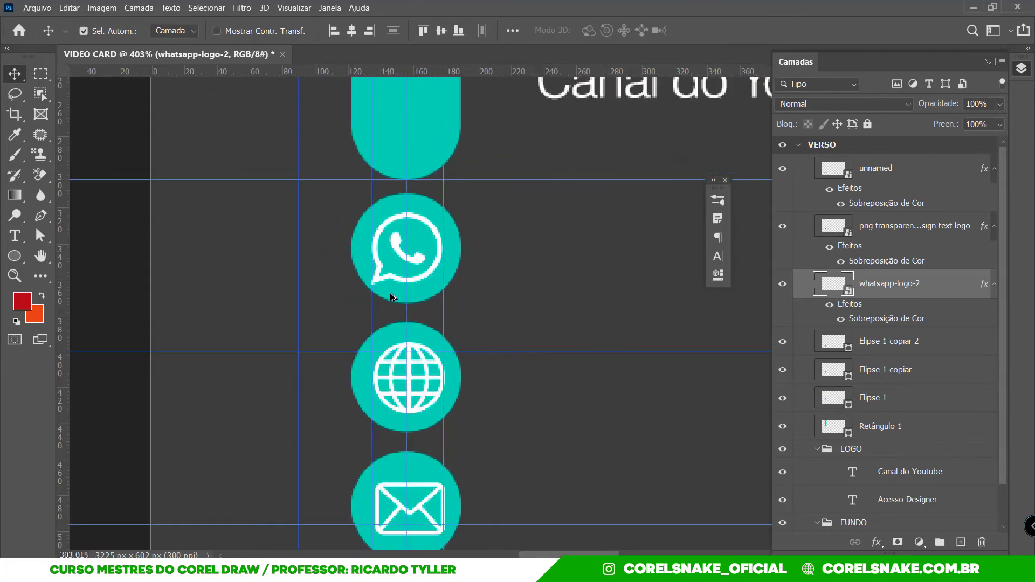
pyautogui.scroll(1, 393, 291)
pyautogui.scroll(1, 393, 300)
pyautogui.scroll(2, 401, 322)
# - Shrink the globe icon slightly to 9.81% and nudge it to centre in its circle
pyautogui.click(401, 322)
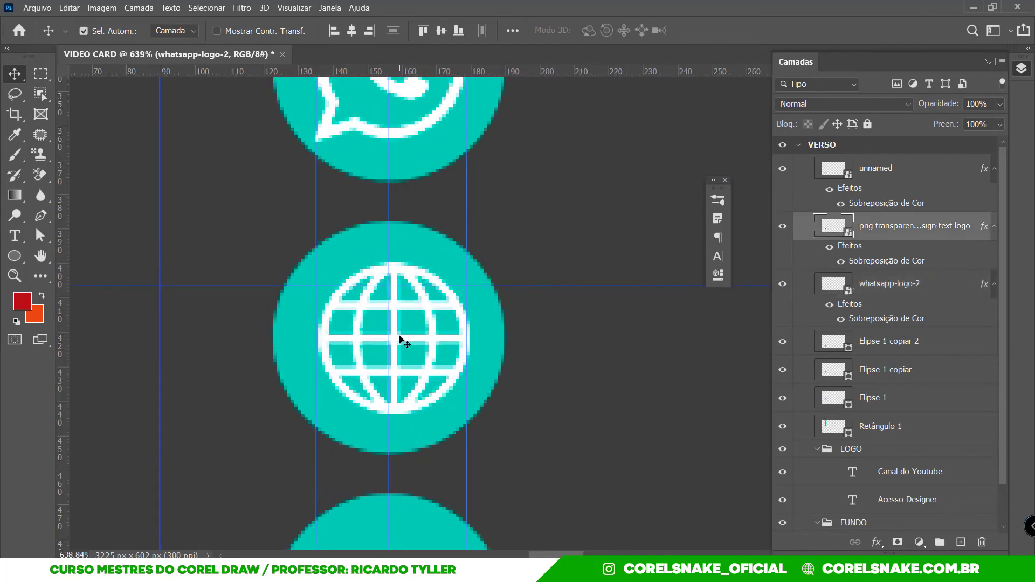
pyautogui.hotkey('ctrl', 't')
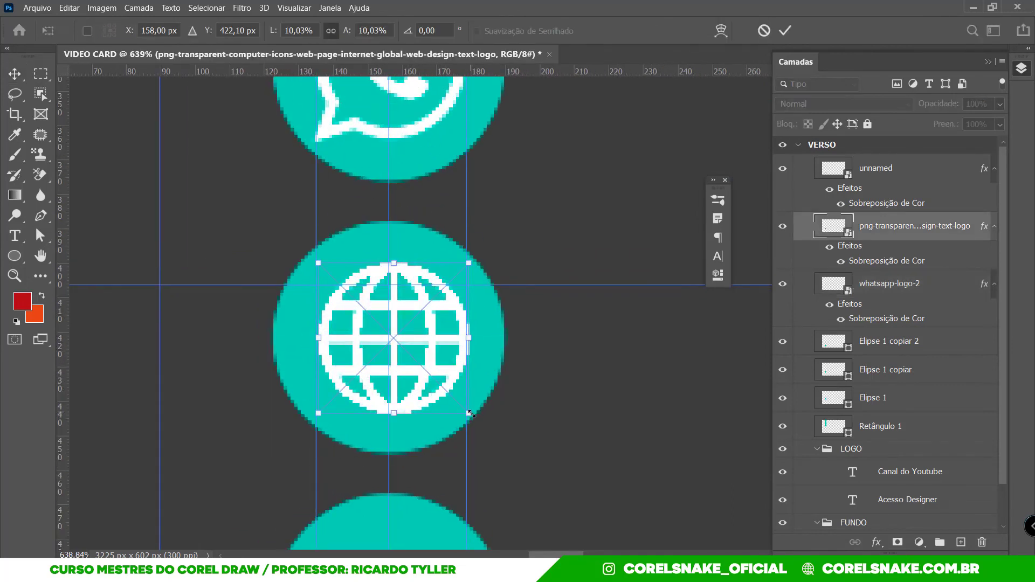
pyautogui.moveTo(469, 413); pyautogui.dragTo(467, 412)
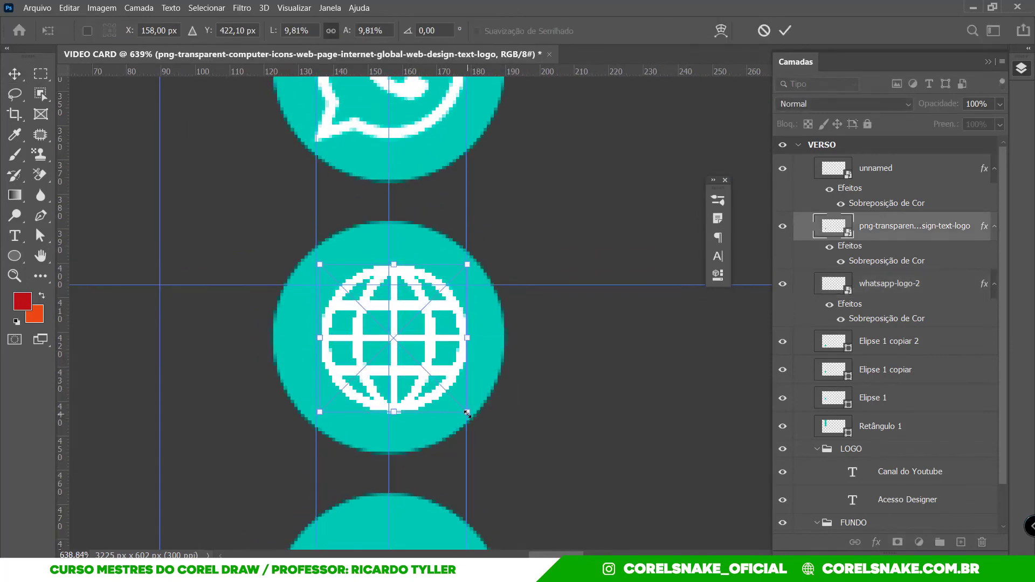
pyautogui.press('Left')
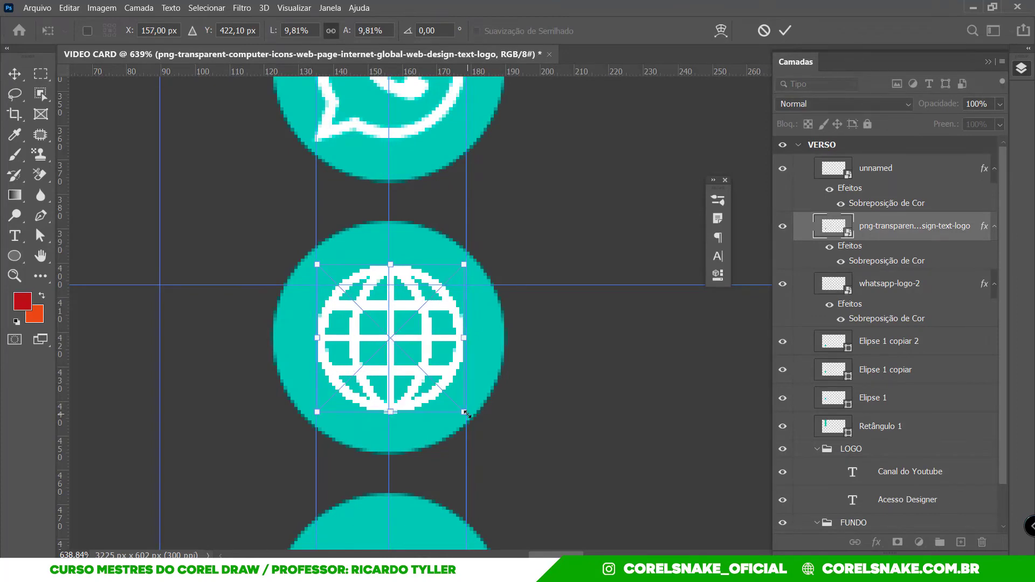
pyautogui.scroll(-2, 466, 414)
pyautogui.scroll(-3, 458, 410)
pyautogui.scroll(3, 420, 407)
pyautogui.scroll(2, 414, 405)
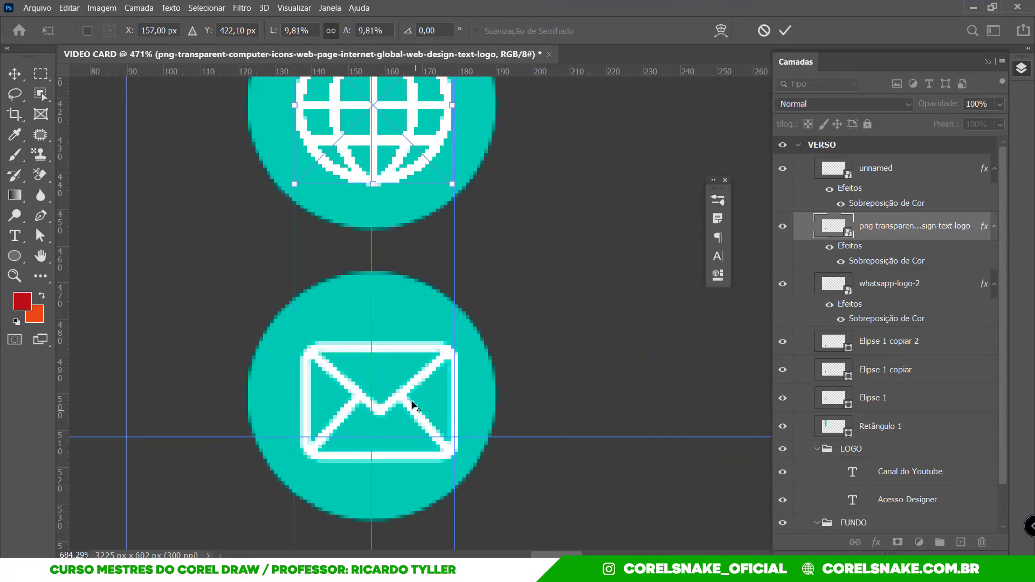
pyautogui.press('Return')
pyautogui.press('Left')
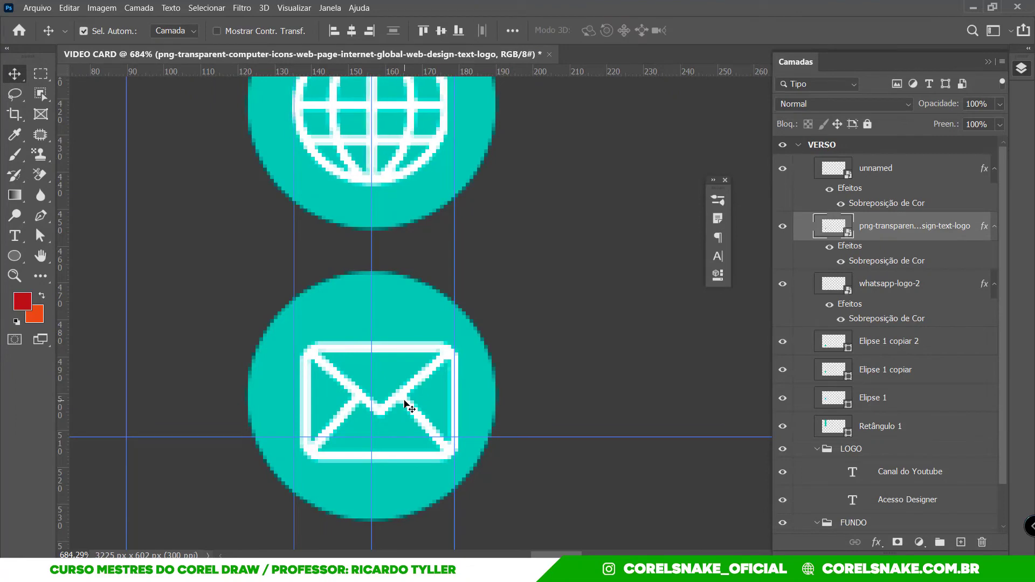
pyautogui.press('Left')
pyautogui.press('Right')
pyautogui.press('Right')
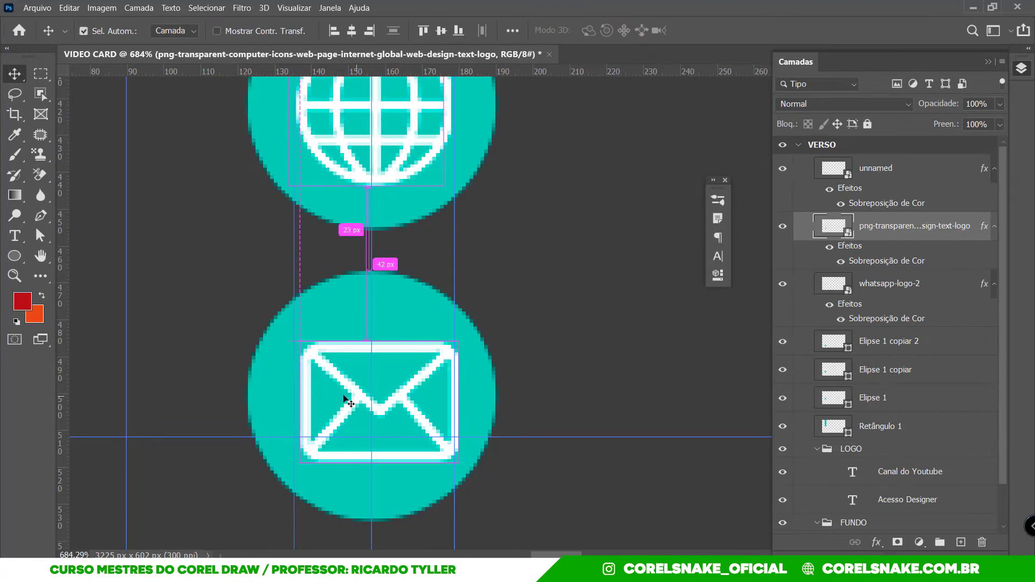
# - Nudge the envelope icon left to centre it in the bottom circle
pyautogui.click(266, 371)
pyautogui.click(309, 377)
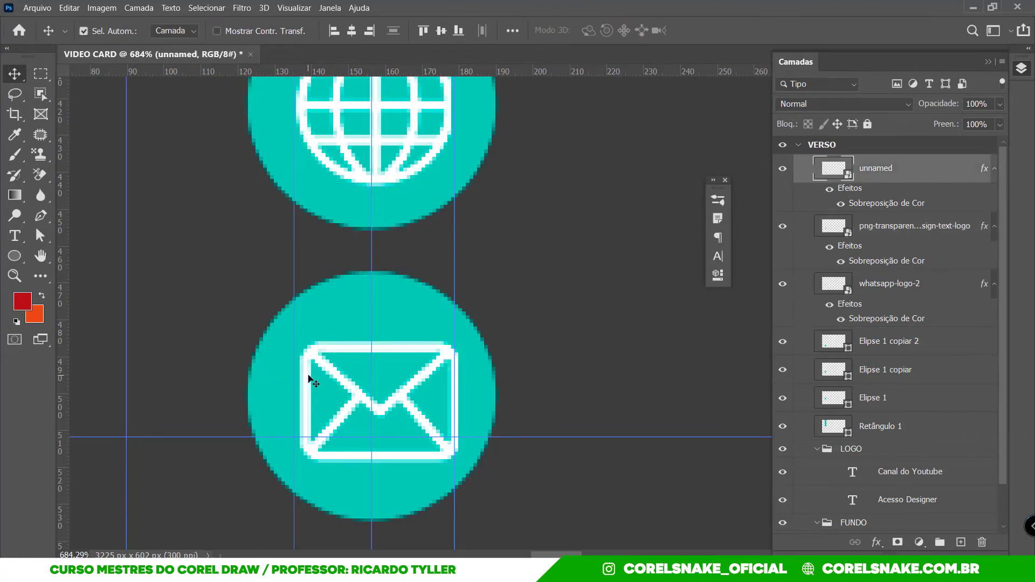
pyautogui.press('Left')
pyautogui.press('Left')
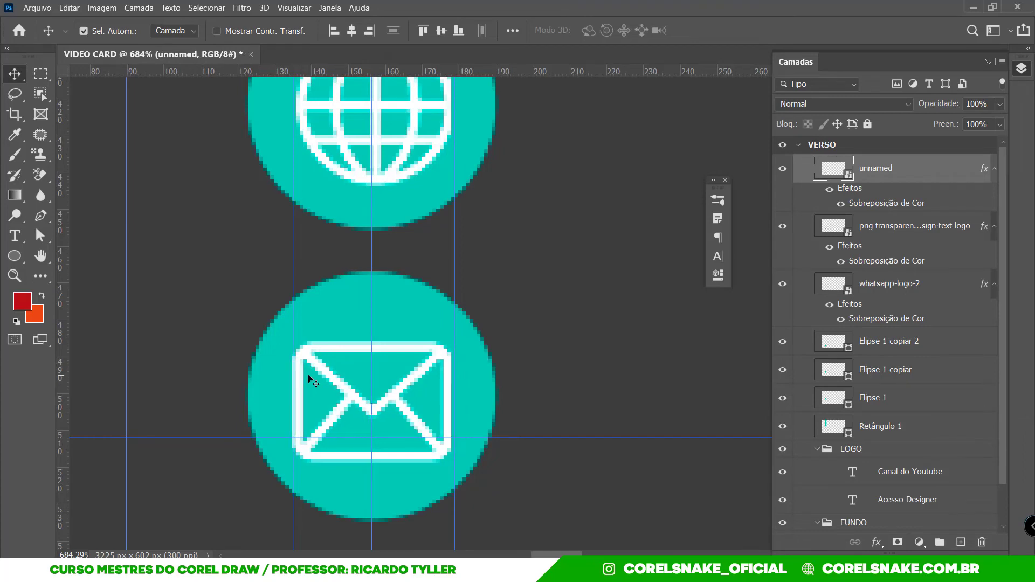
pyautogui.scroll(2, 383, 416)
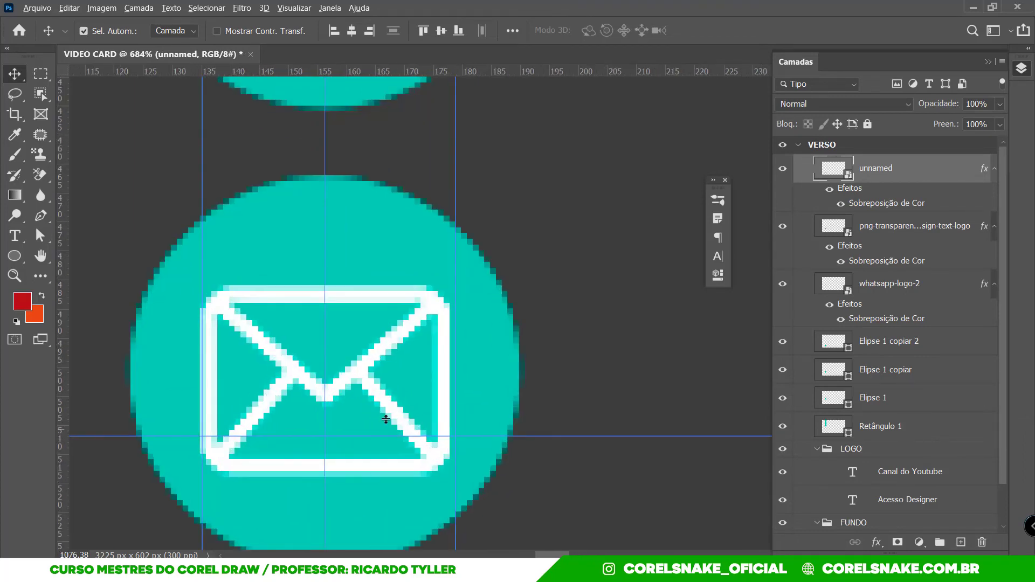
pyautogui.scroll(-2, 382, 412)
pyautogui.scroll(-2, 399, 409)
pyautogui.scroll(-4, 405, 409)
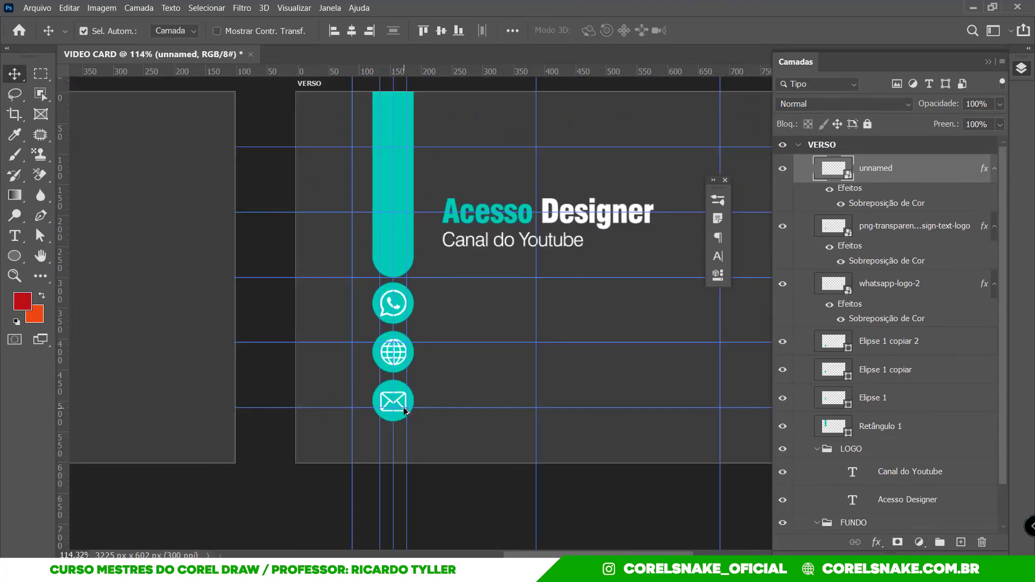
# - Duplicate the Canal do Youtube text beside the WhatsApp icon
pyautogui.scroll(-1, 404, 410)
pyautogui.scroll(-1, 404, 410)
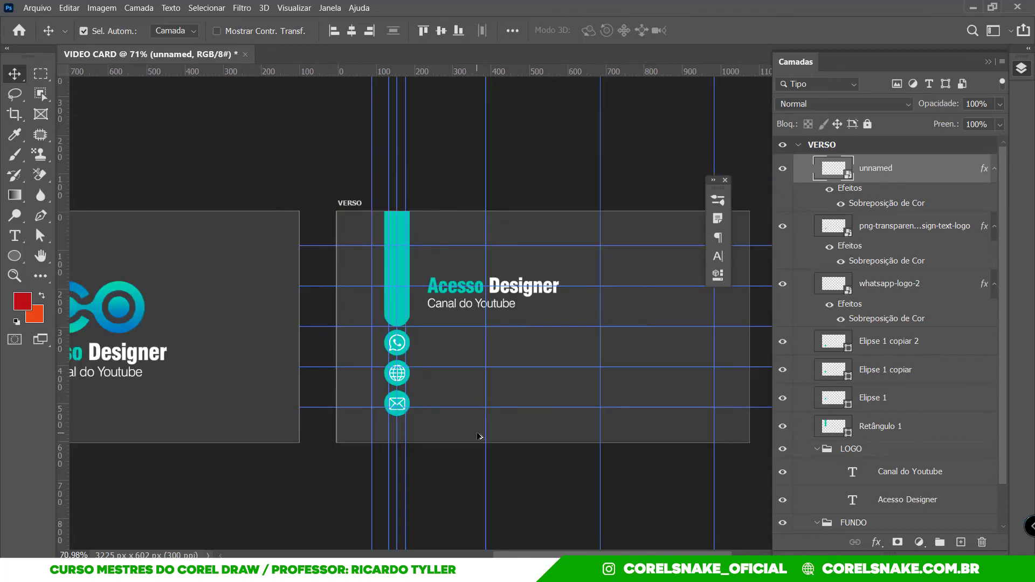
pyautogui.click(450, 311)
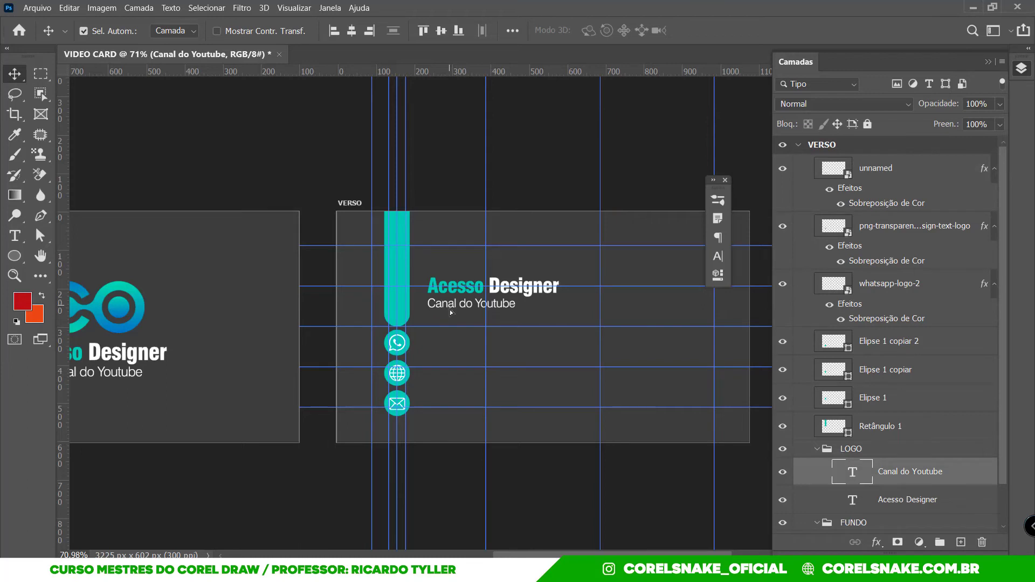
pyautogui.moveTo(451, 309); pyautogui.dragTo(449, 350)
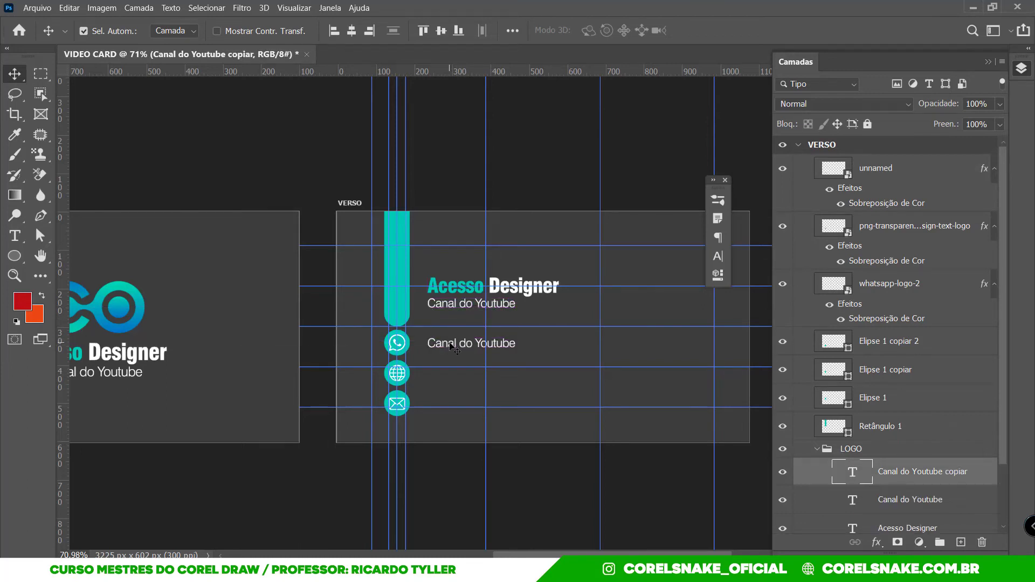
# - Replace the copied text with the phone number and align it with the title's left edge
pyautogui.doubleClick(452, 345)
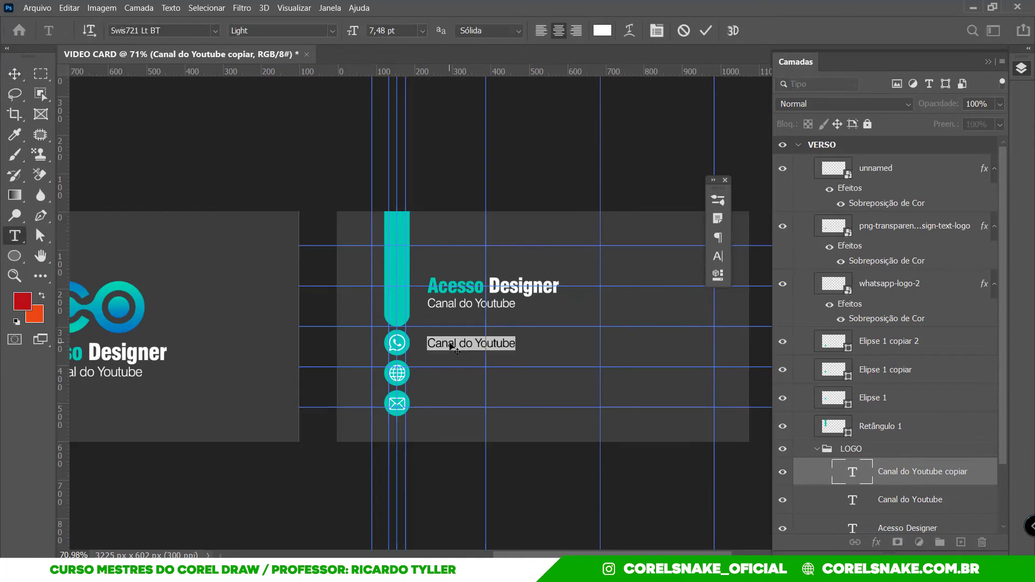
pyautogui.click(16, 76)
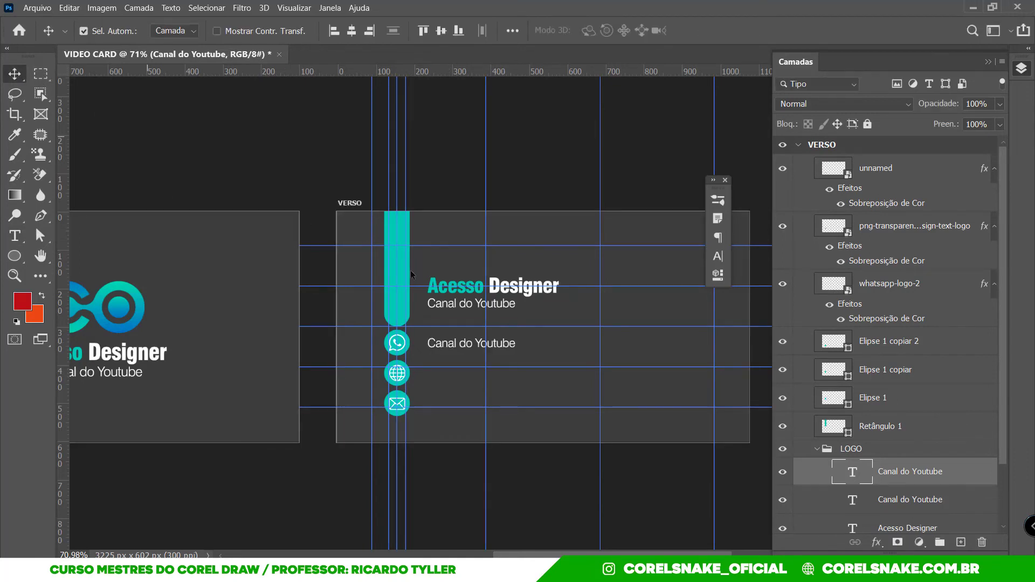
pyautogui.doubleClick(451, 347)
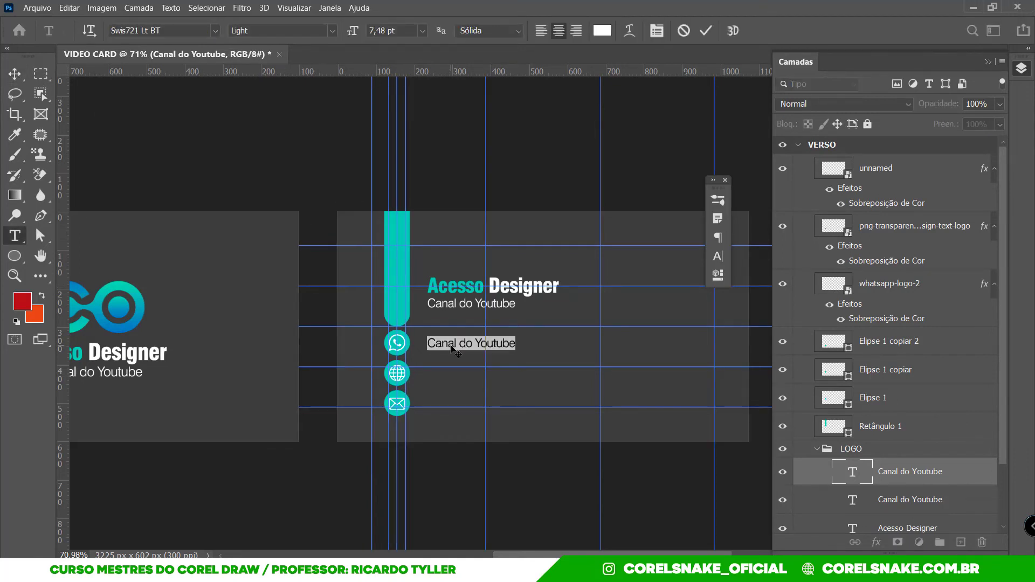
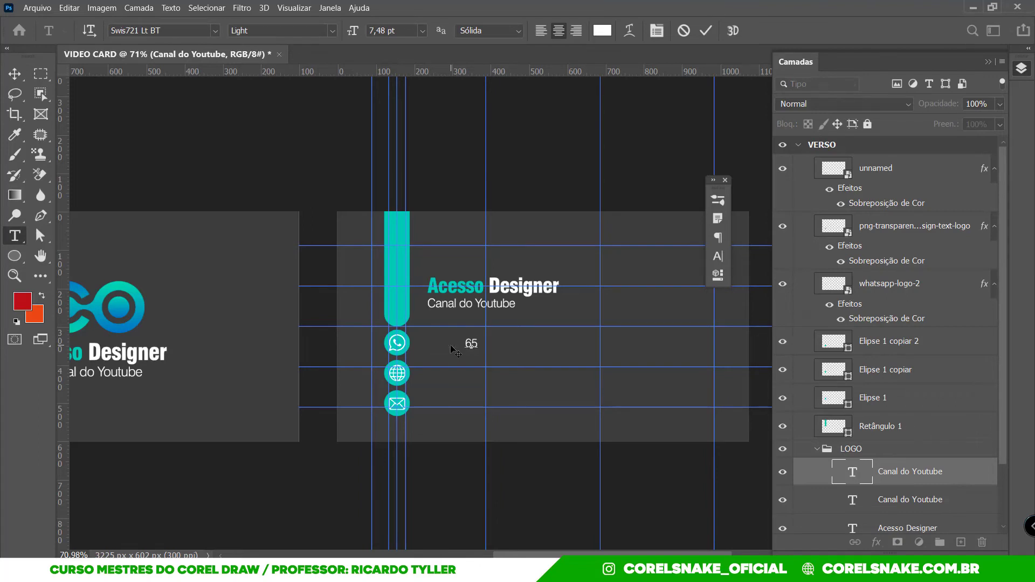
pyautogui.click(15, 73)
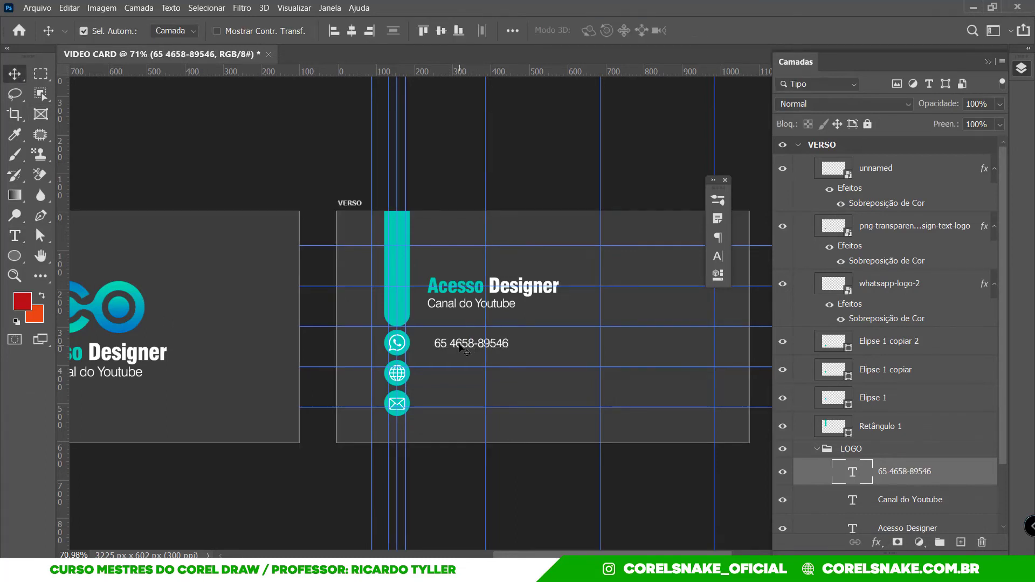
pyautogui.moveTo(464, 345); pyautogui.dragTo(453, 345)
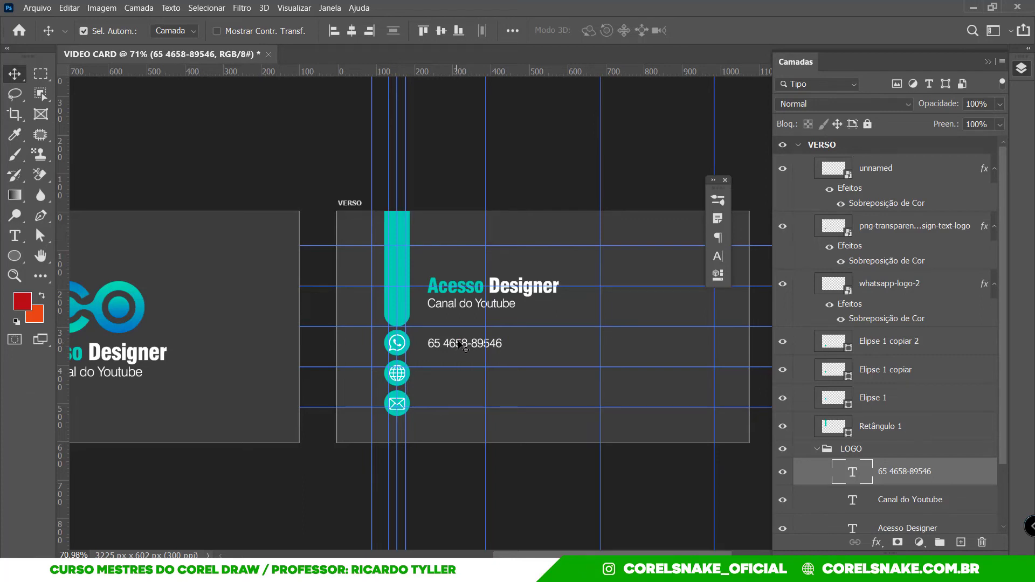
pyautogui.moveTo(458, 345); pyautogui.dragTo(463, 373)
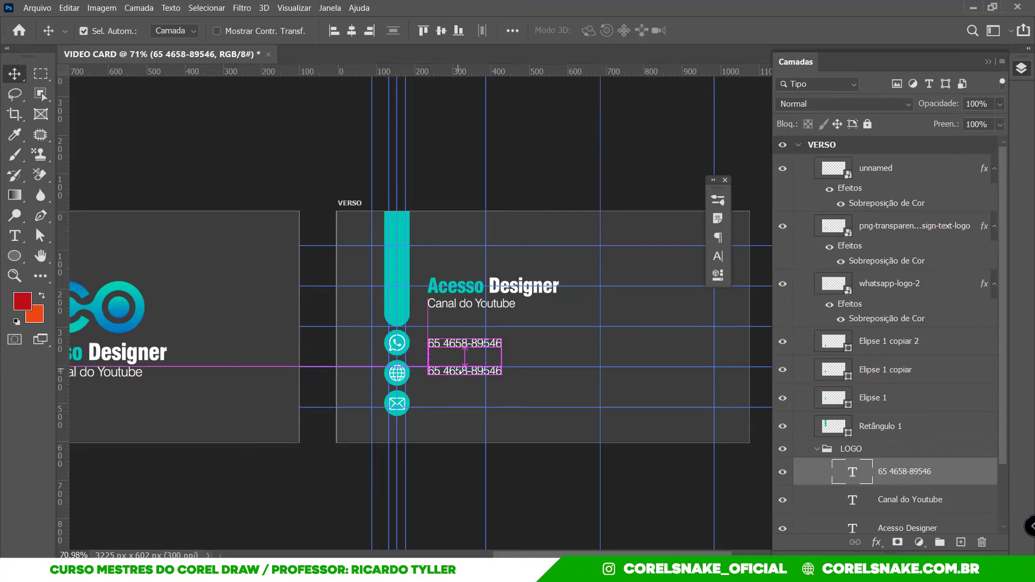
pyautogui.doubleClick(462, 373)
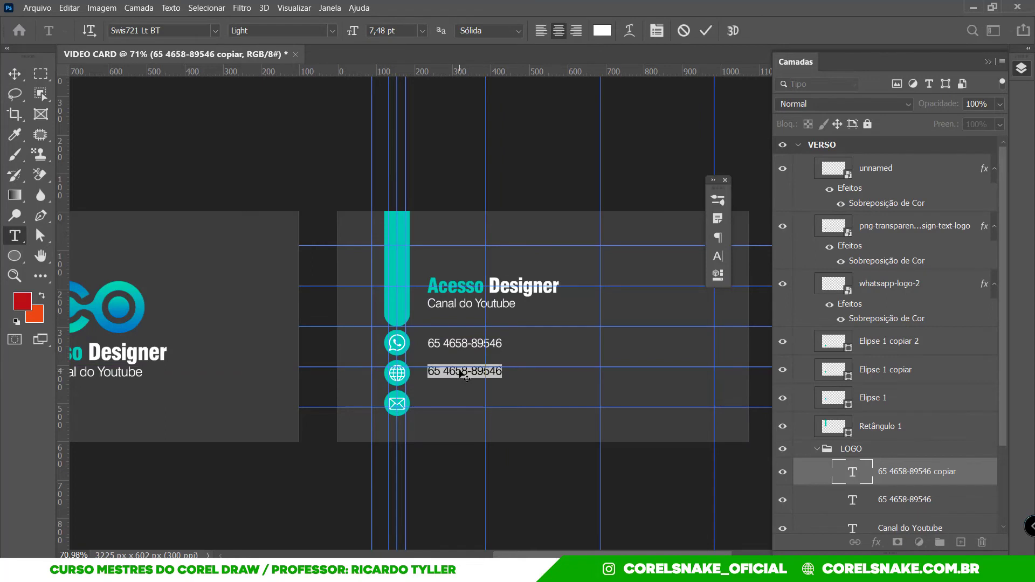
pyautogui.write('www')
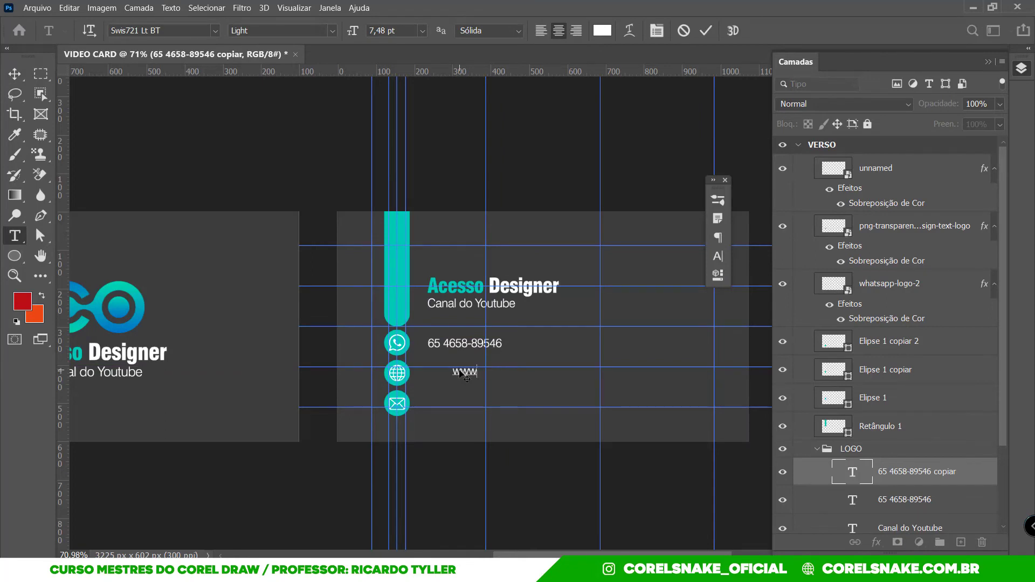
pyautogui.write('.corelsna')
pyautogui.write('ke.com.br')
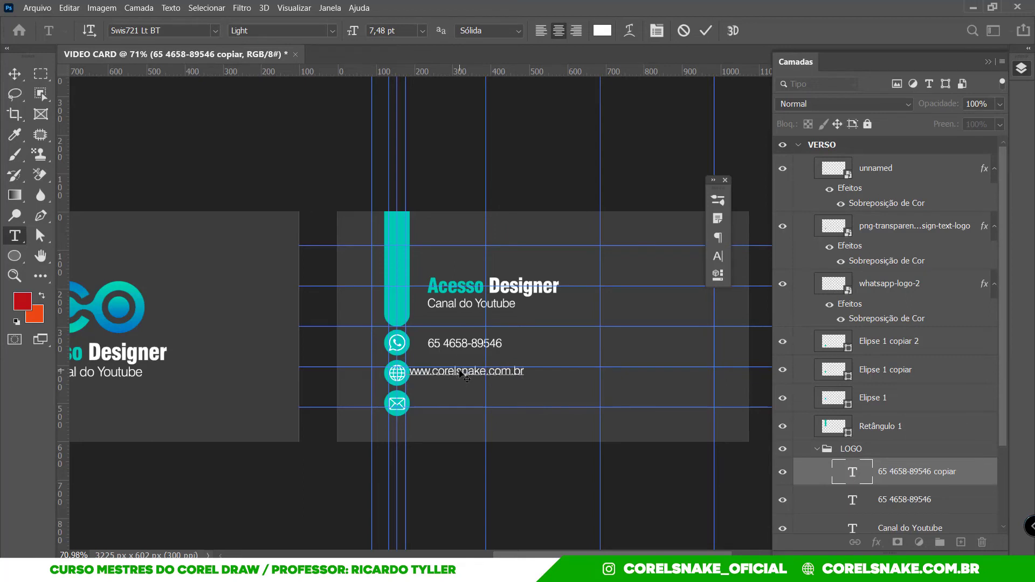
pyautogui.click(15, 73)
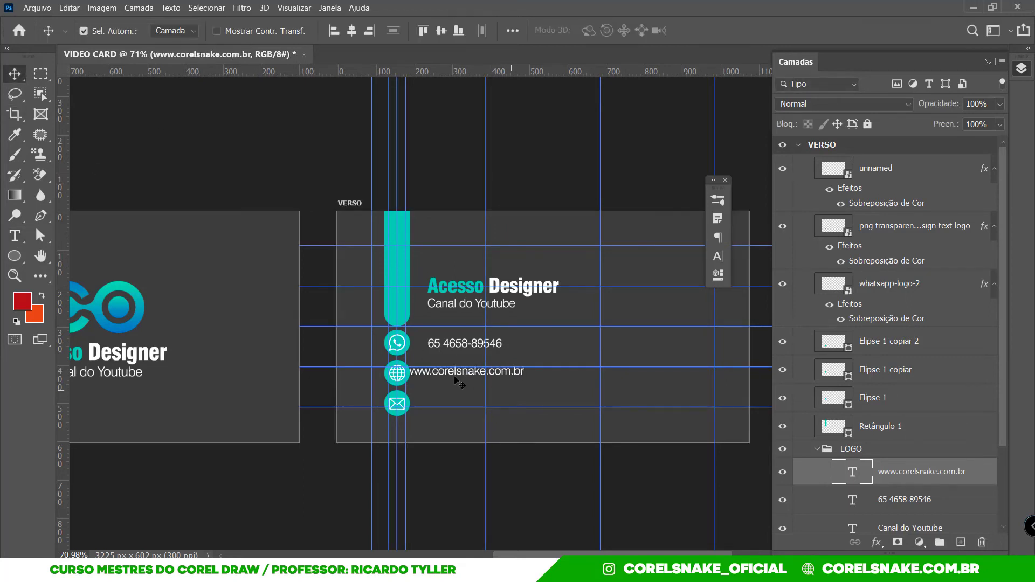
pyautogui.moveTo(436, 372); pyautogui.dragTo(456, 372)
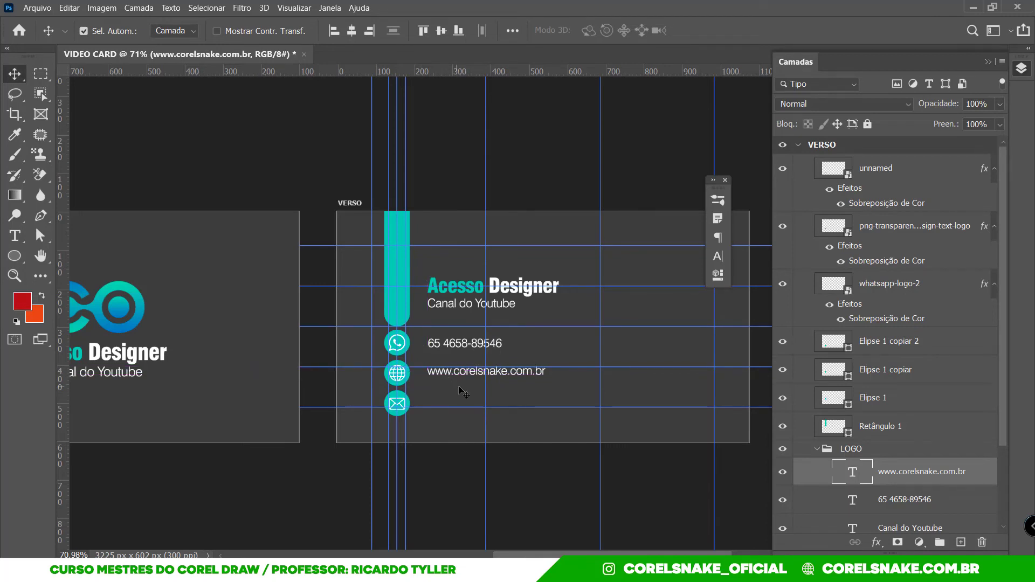
# - Add the email address line beside the envelope icon, aligned with the other contact lines
pyautogui.moveTo(465, 377); pyautogui.dragTo(459, 405)
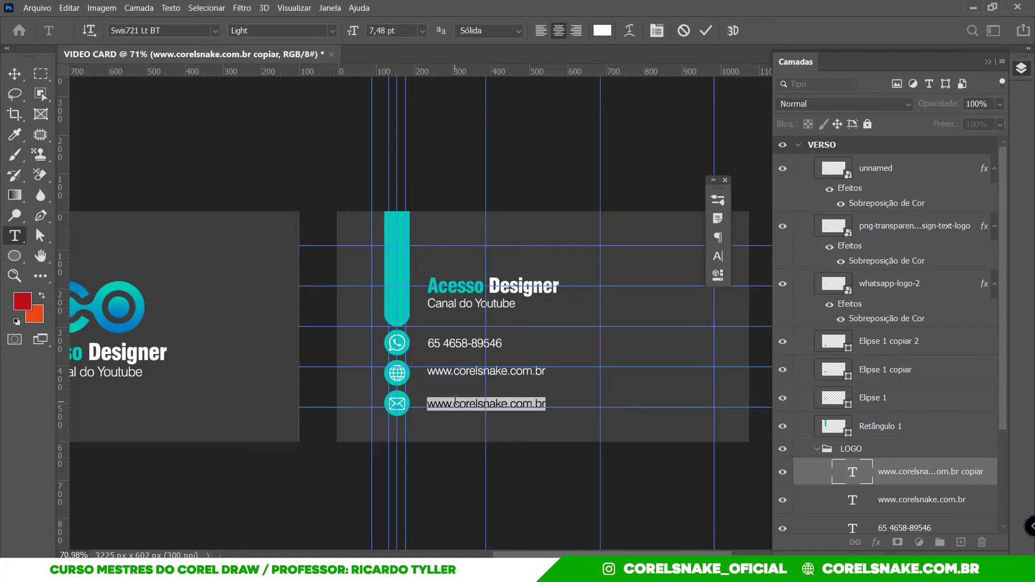
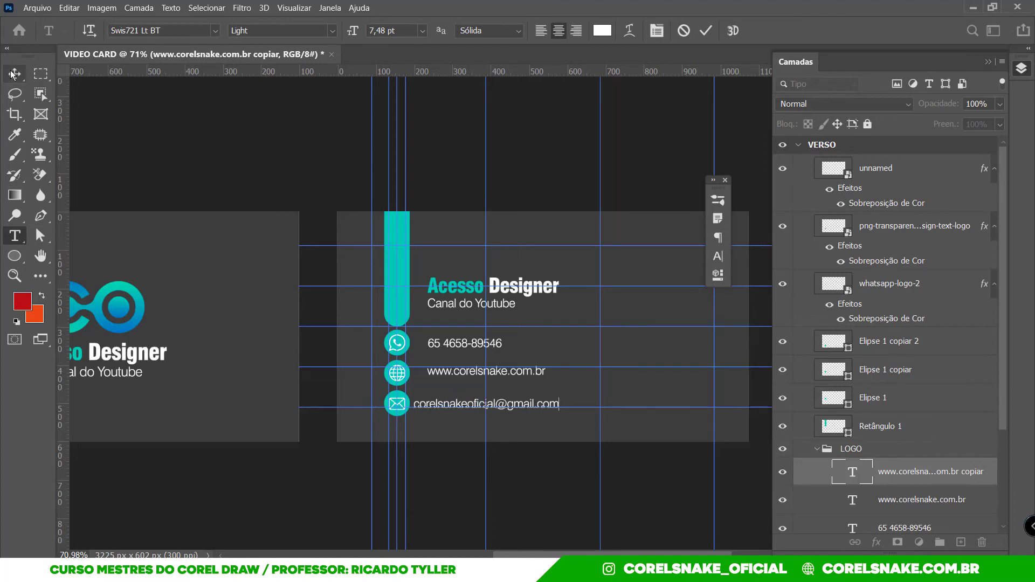
pyautogui.click(12, 74)
pyautogui.moveTo(450, 406); pyautogui.dragTo(464, 406)
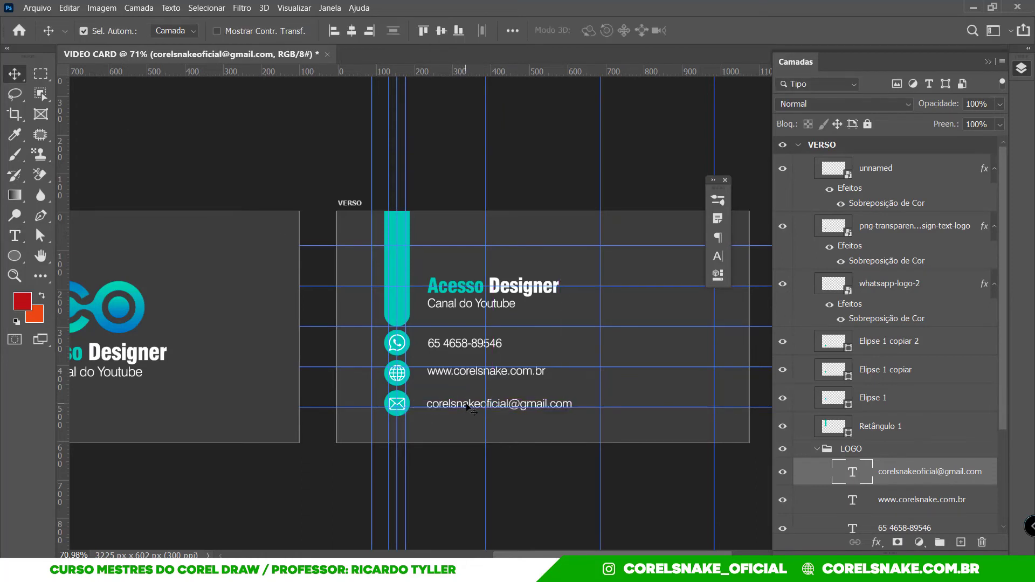
pyautogui.moveTo(463, 406); pyautogui.dragTo(463, 407)
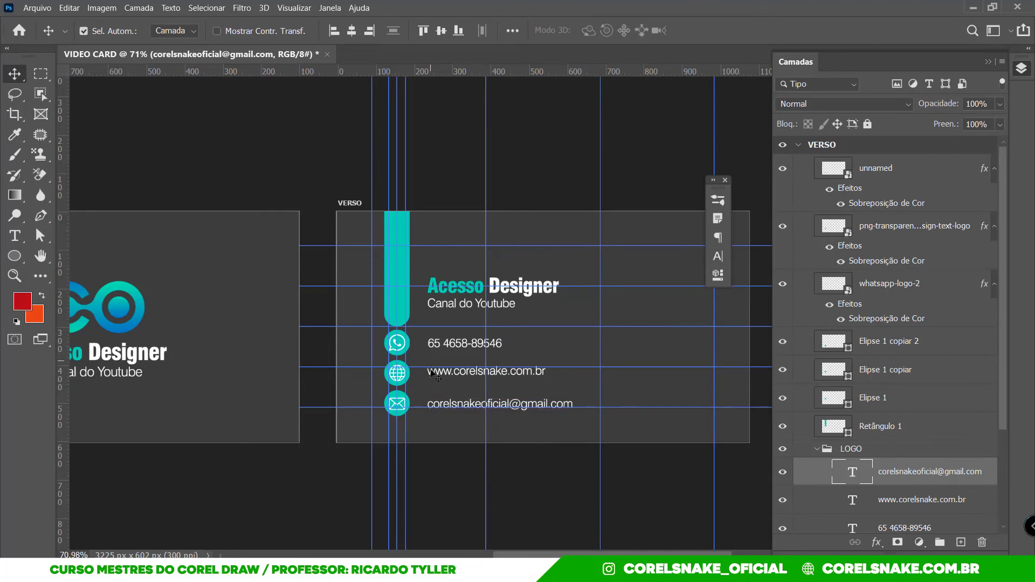
# - Nudge the website text line down two pixels on the back card
pyautogui.click(441, 376)
pyautogui.press('Down')
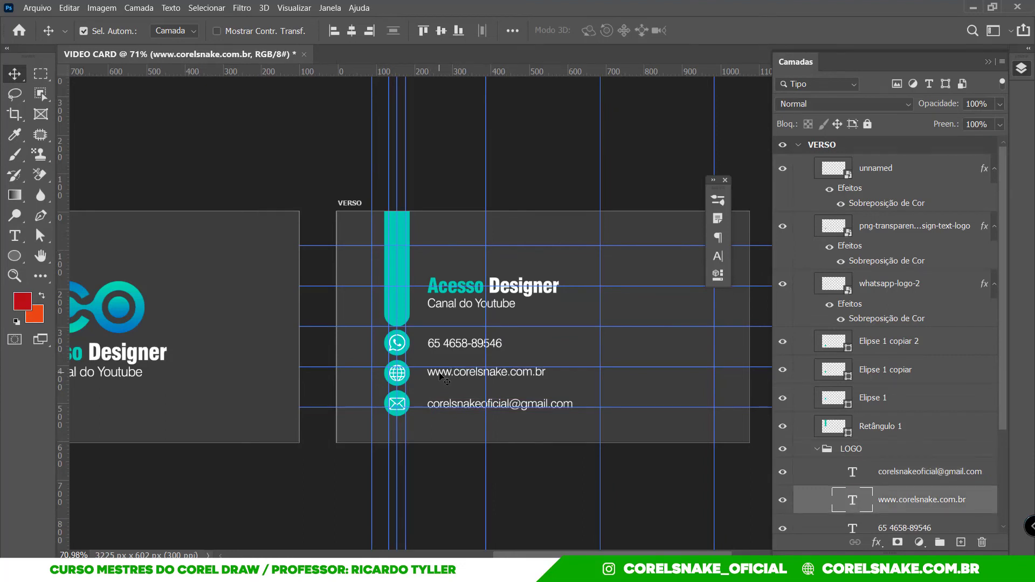
pyautogui.press('Down')
pyautogui.press('Down')
pyautogui.press('Down')
pyautogui.press('Down')
pyautogui.press('Down')
pyautogui.press('Down')
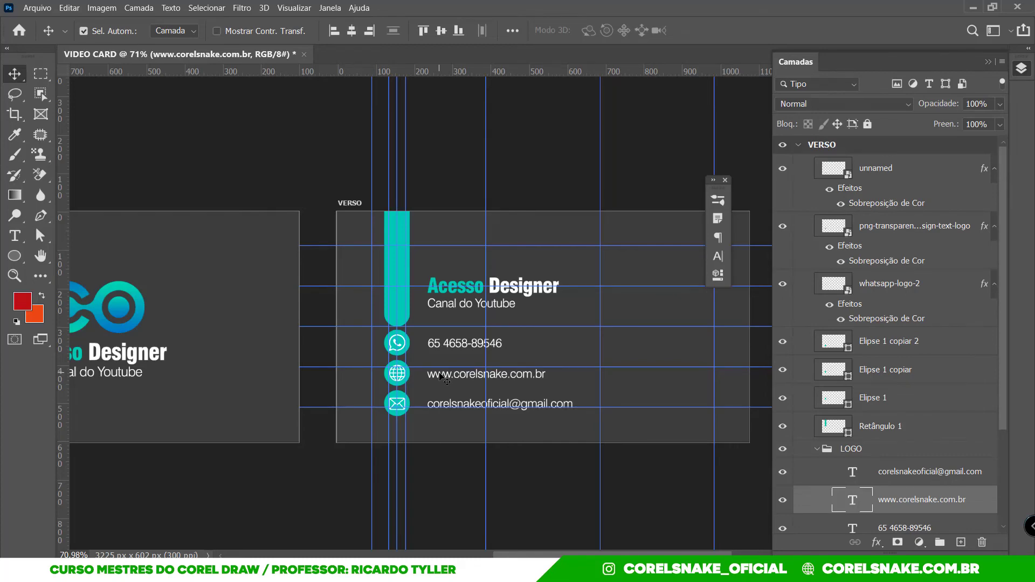
pyautogui.scroll(-2, 437, 377)
pyautogui.scroll(-2, 431, 380)
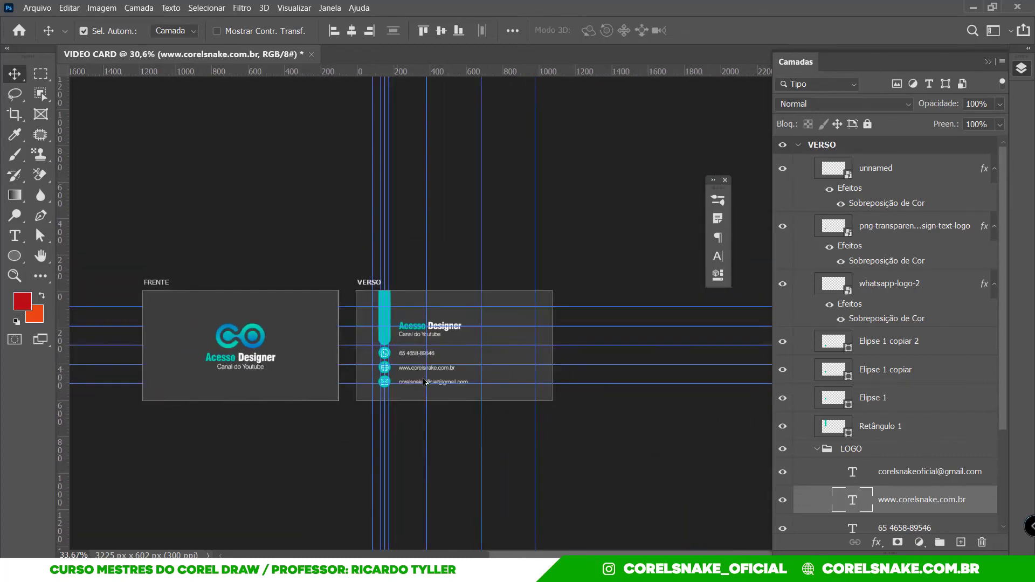
pyautogui.scroll(2, 425, 381)
pyautogui.scroll(2, 420, 383)
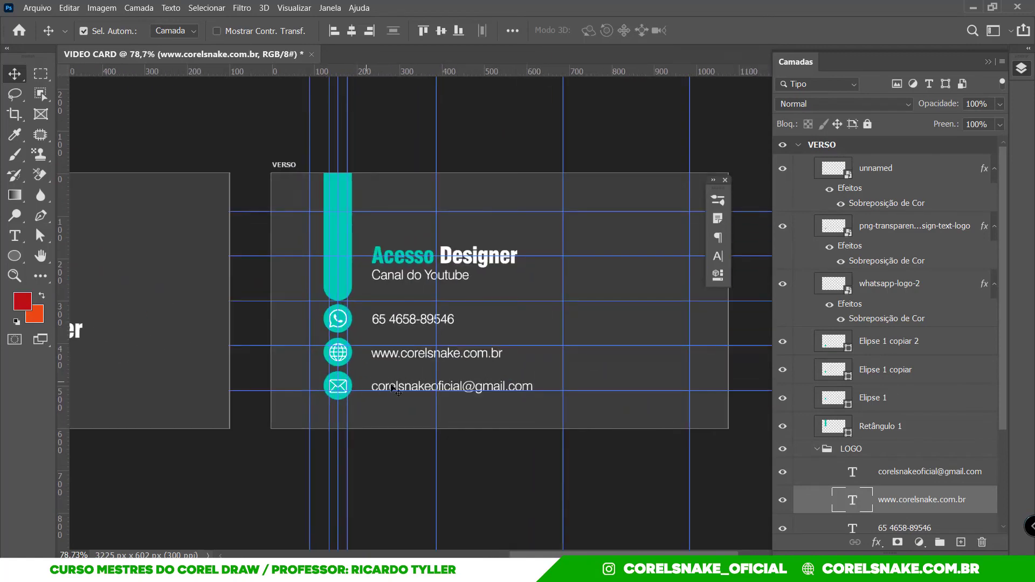
pyautogui.scroll(-3, 426, 338)
pyautogui.scroll(1, 404, 362)
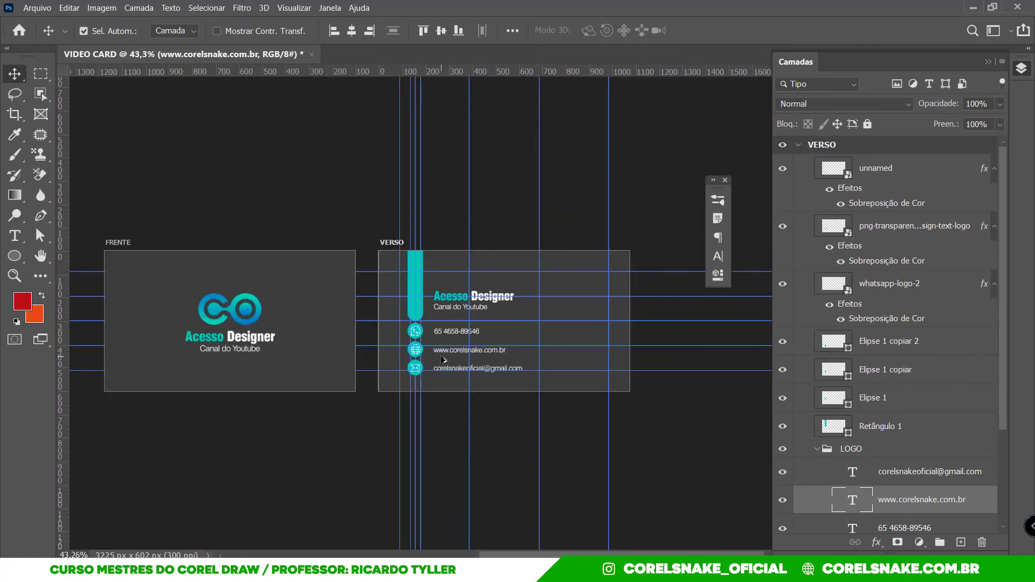
# - Deselect the layer and hide the guides and artboard name labels
pyautogui.click(501, 224)
pyautogui.hotkey('ctrl', ';')
pyautogui.hotkey('ctrl', 'h')
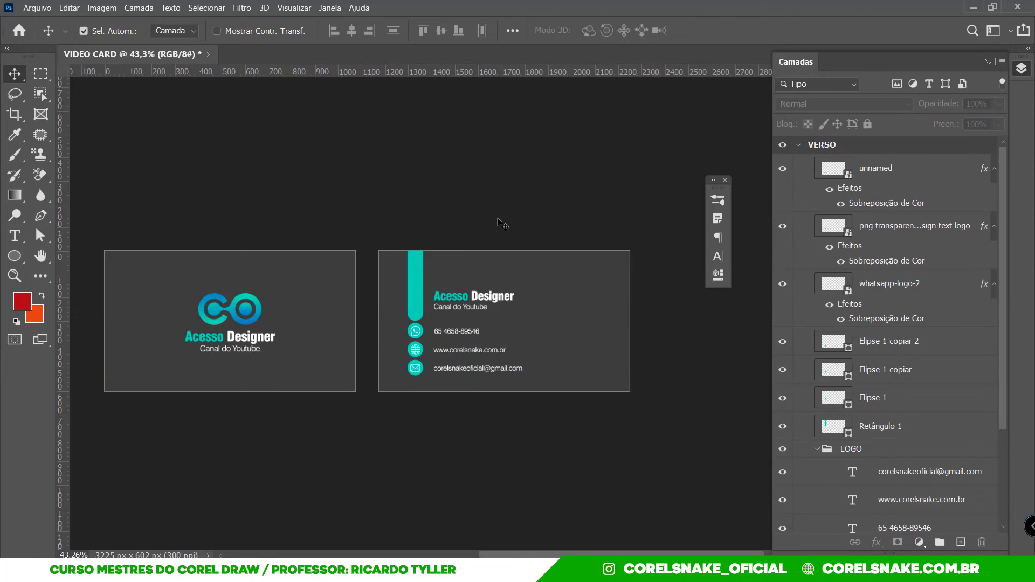
pyautogui.scroll(2, 324, 334)
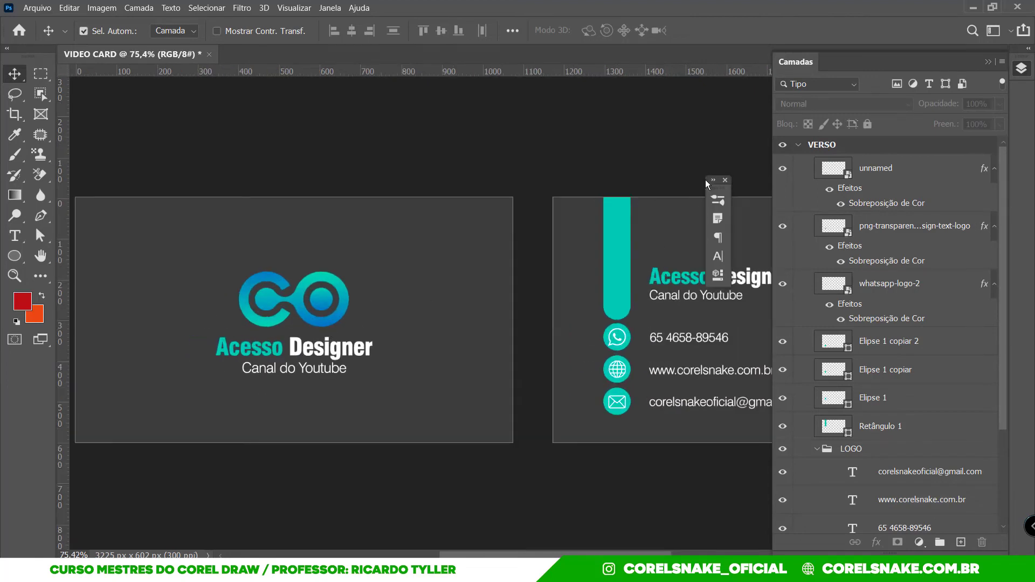
# - Move the floating tools off the cards and collapse the Layers panel
pyautogui.moveTo(709, 184)
pyautogui.mouseDown()
pyautogui.moveTo(776, 159)
pyautogui.moveTo(85, 88)
pyautogui.mouseUp()
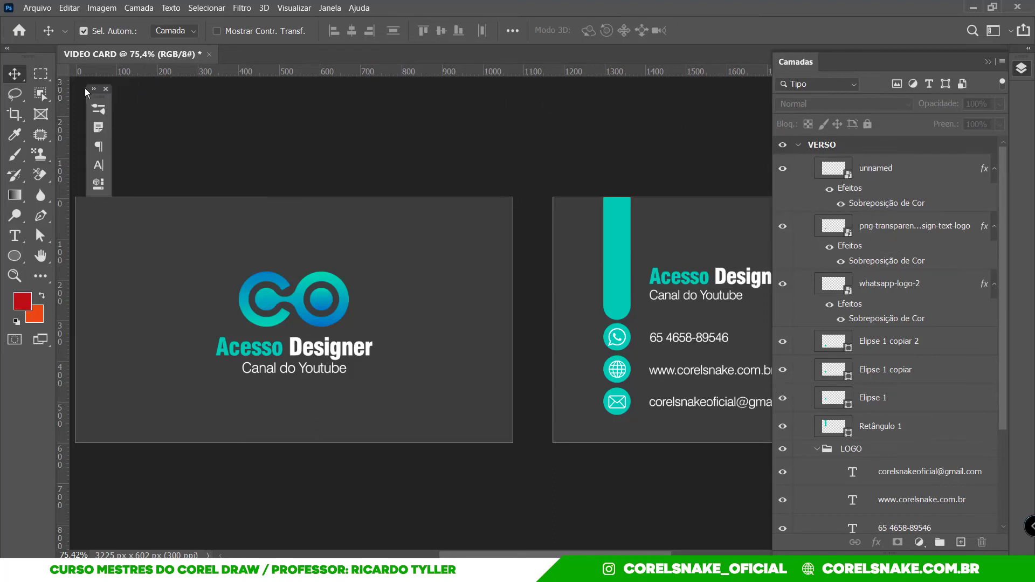
pyautogui.click(1022, 70)
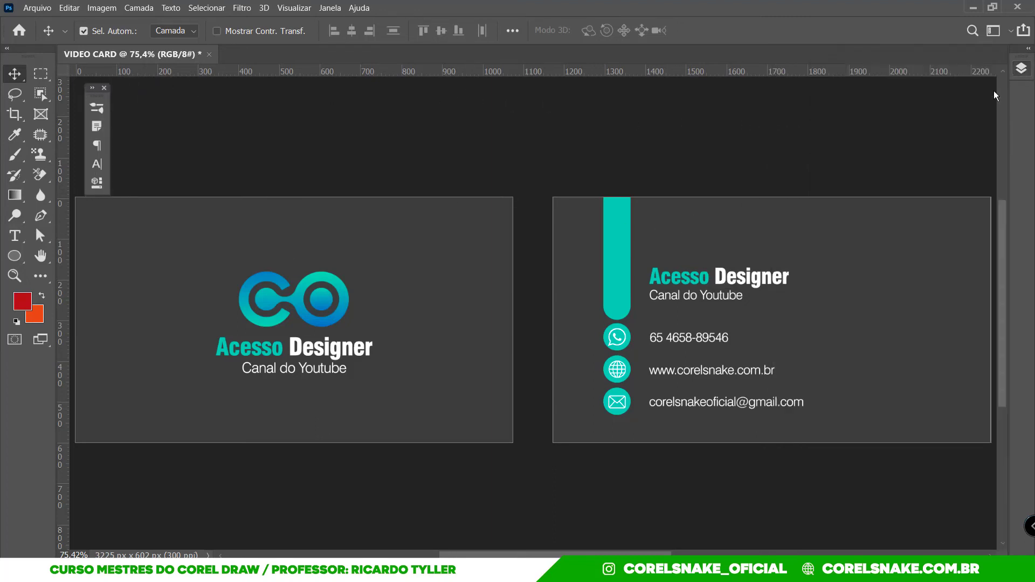
pyautogui.scroll(-2, 410, 329)
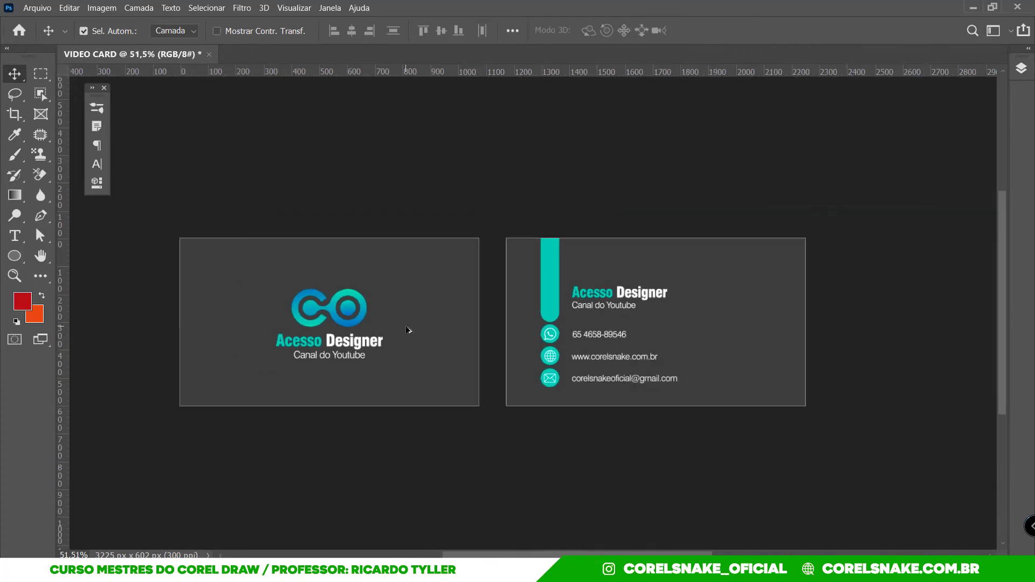
pyautogui.scroll(1, 408, 330)
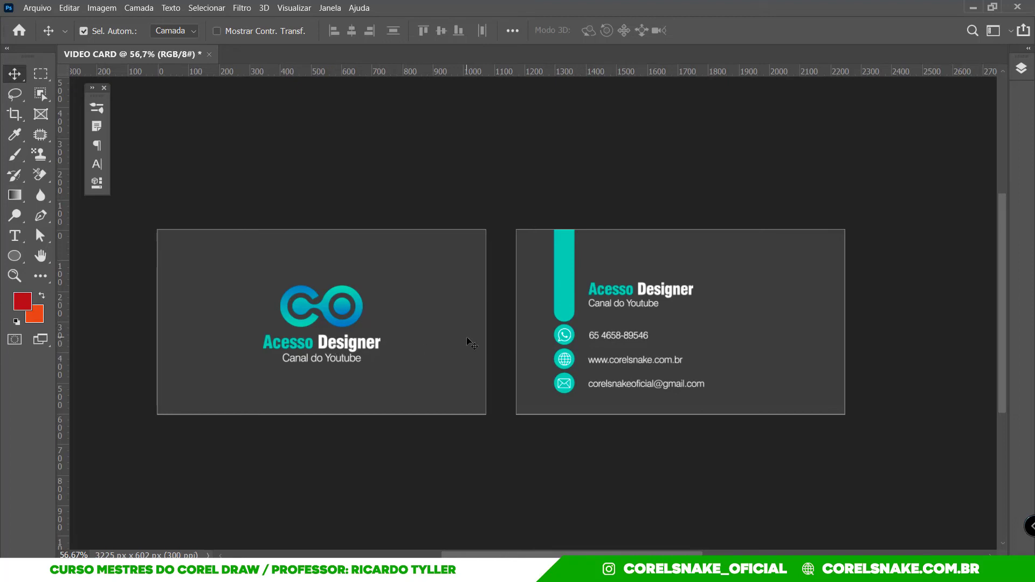
# - Recolour the vertical bar and the phone icon circle to the logo's blue 0079c2
pyautogui.click(569, 272)
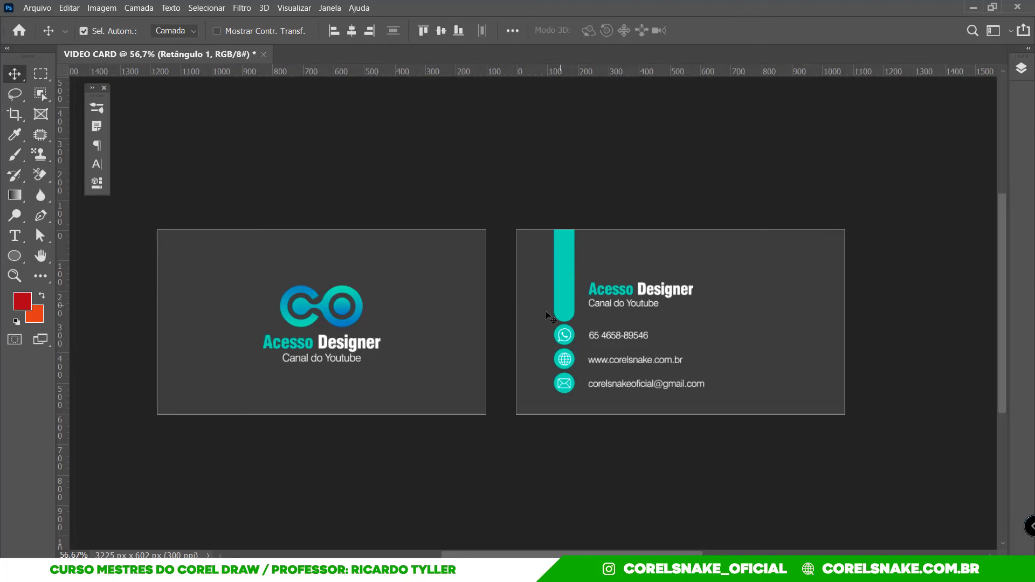
pyautogui.click(1021, 68)
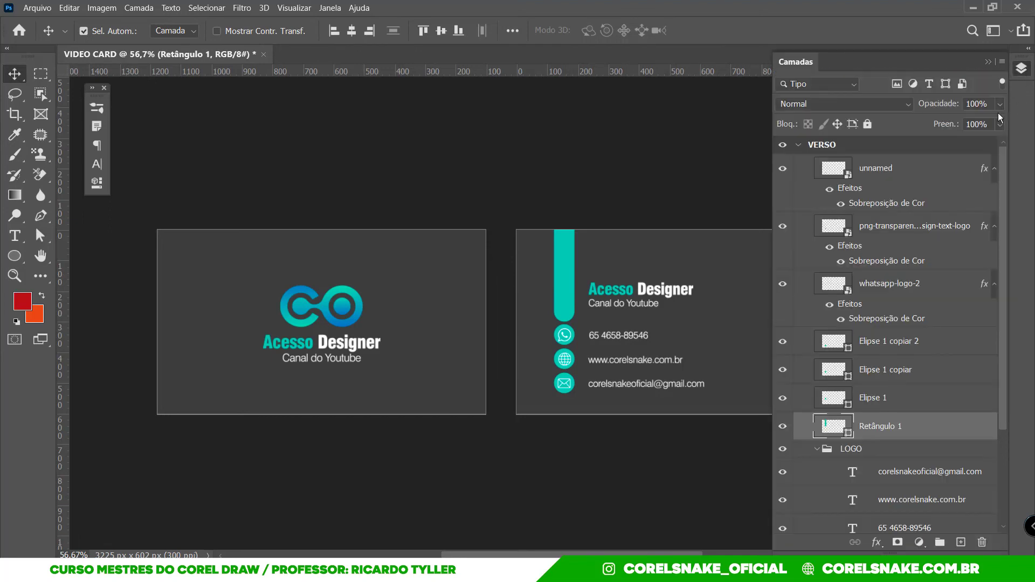
pyautogui.doubleClick(841, 424)
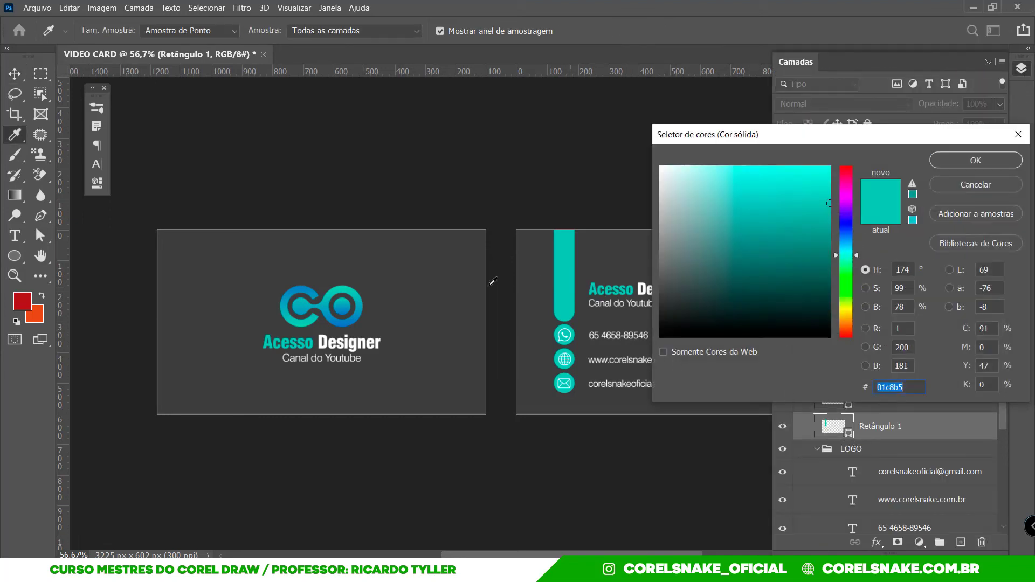
pyautogui.click(345, 321)
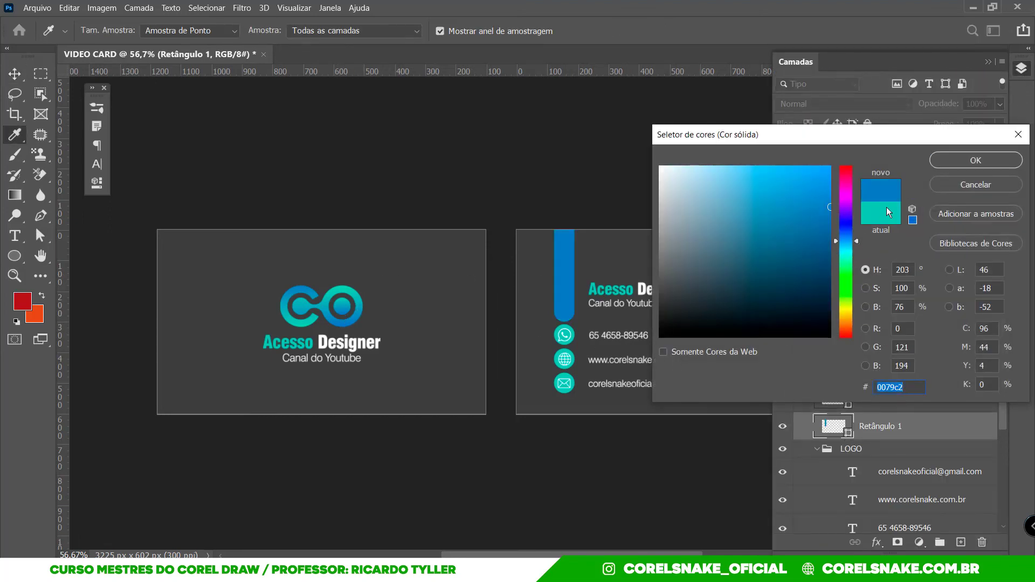
pyautogui.click(950, 161)
pyautogui.click(558, 339)
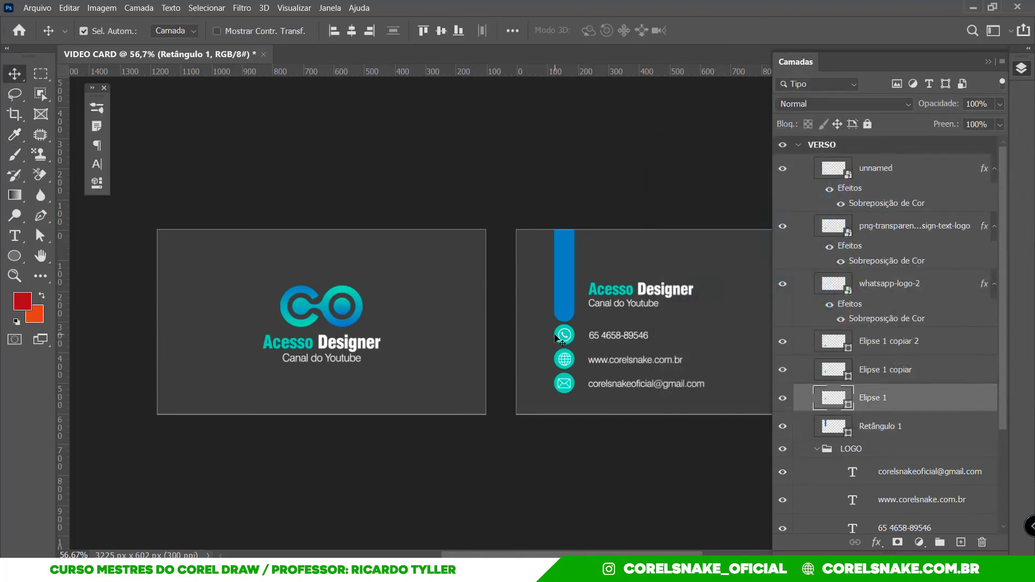
pyautogui.doubleClick(849, 406)
pyautogui.click(566, 259)
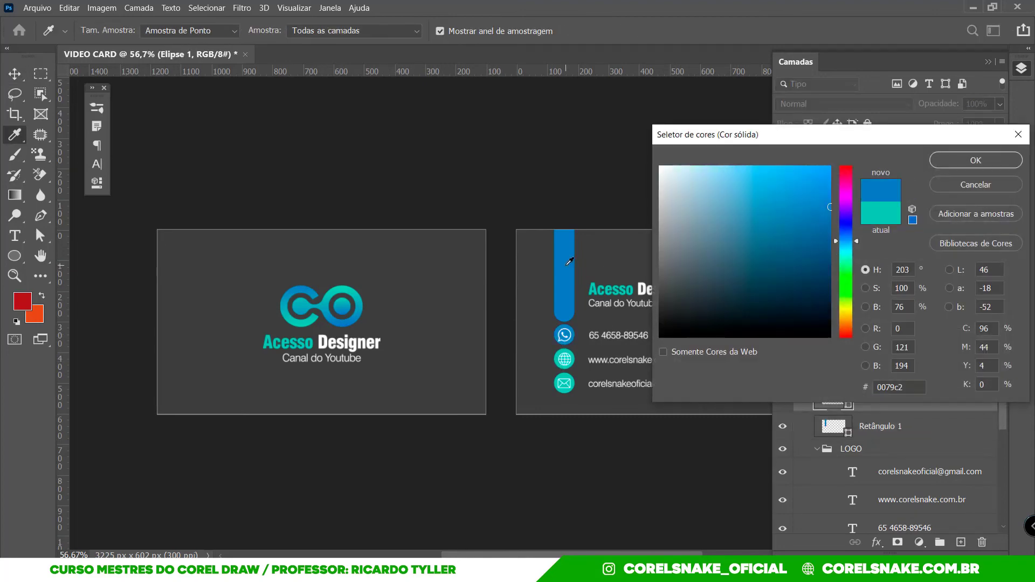
pyautogui.click(960, 160)
# - Recolour the globe and email icon circles to the same logo blue
pyautogui.click(562, 367)
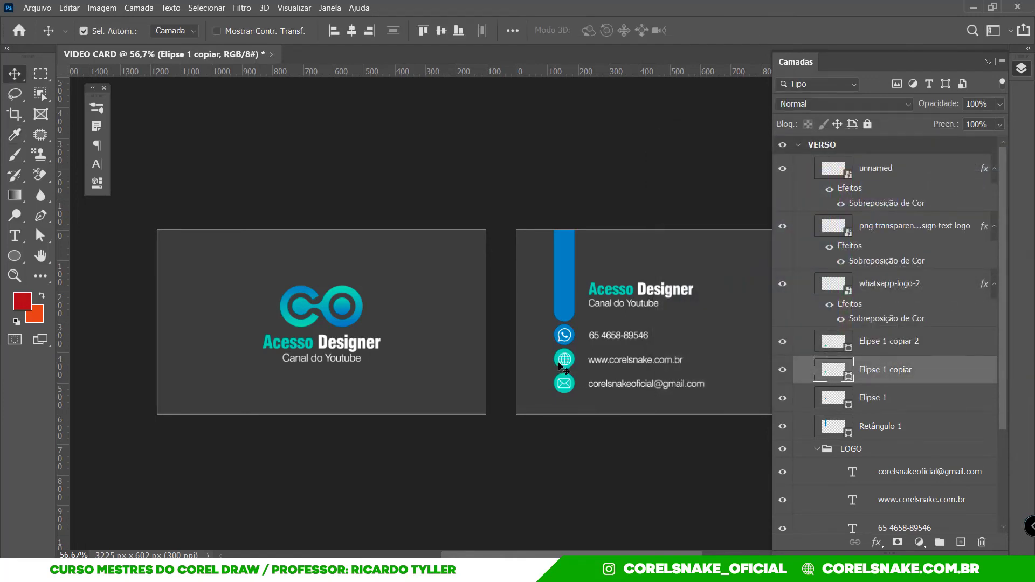
pyautogui.doubleClick(847, 377)
pyautogui.click(574, 265)
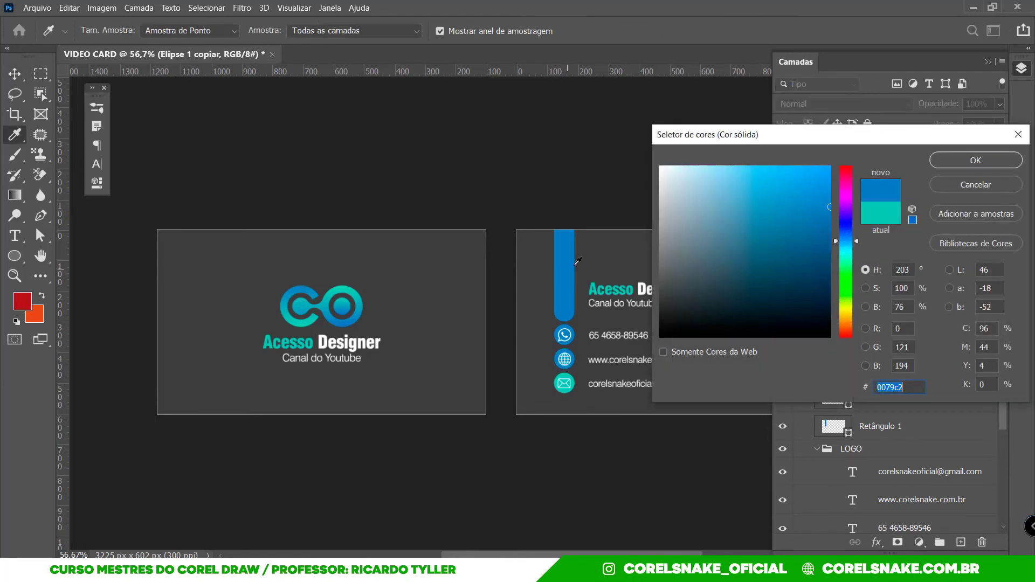
pyautogui.click(934, 170)
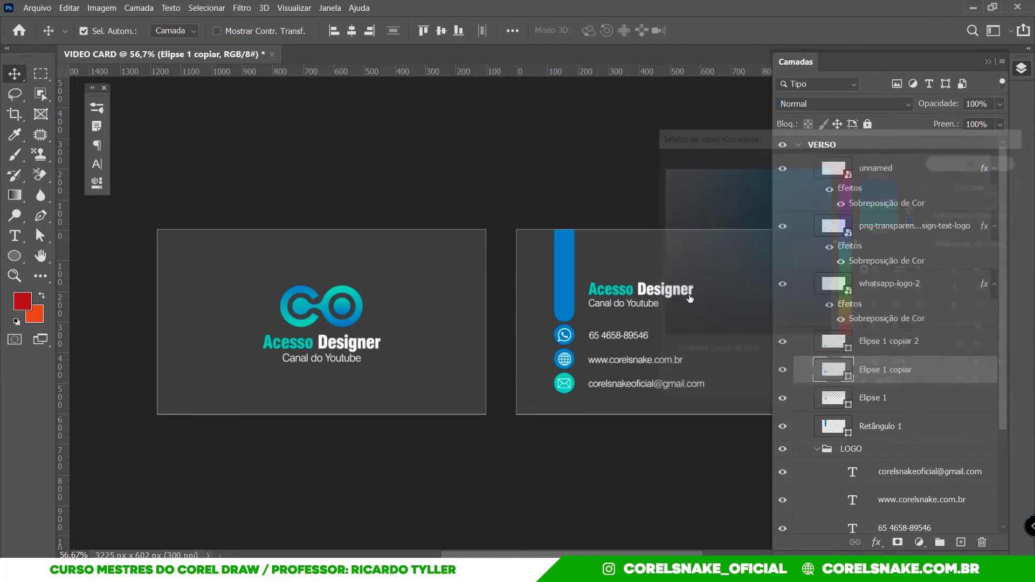
pyautogui.click(559, 387)
pyautogui.doubleClick(849, 350)
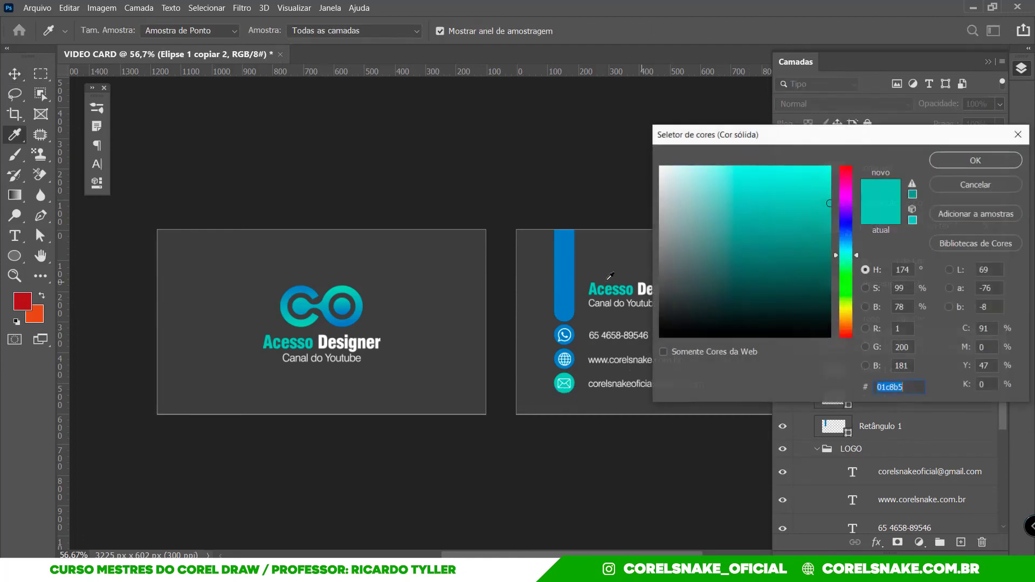
pyautogui.click(570, 259)
pyautogui.click(976, 160)
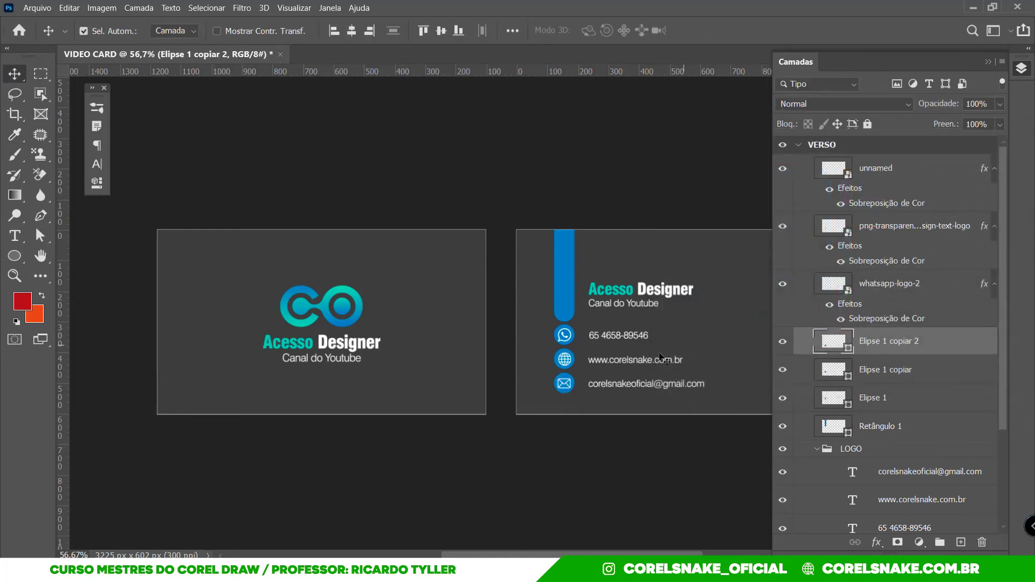
pyautogui.click(630, 296)
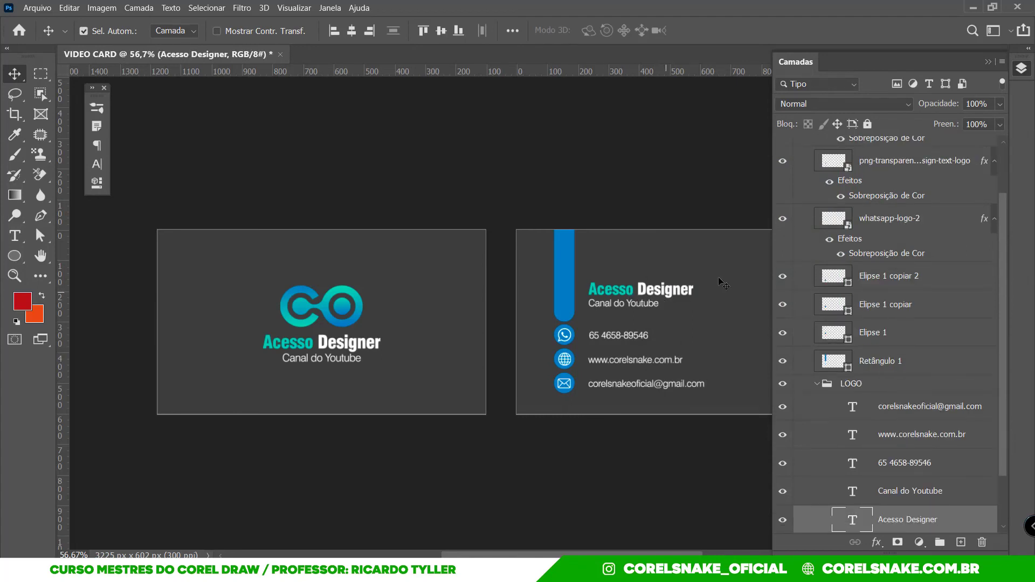
# - Set the selected title's text colour to white in the Character panel
pyautogui.click(96, 164)
pyautogui.click(268, 198)
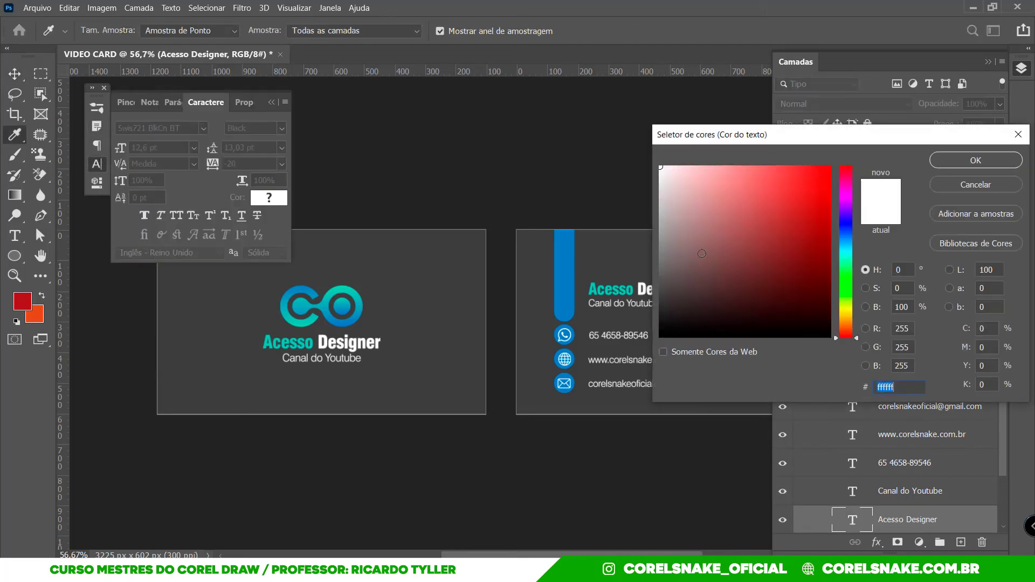
pyautogui.click(660, 166)
pyautogui.click(976, 160)
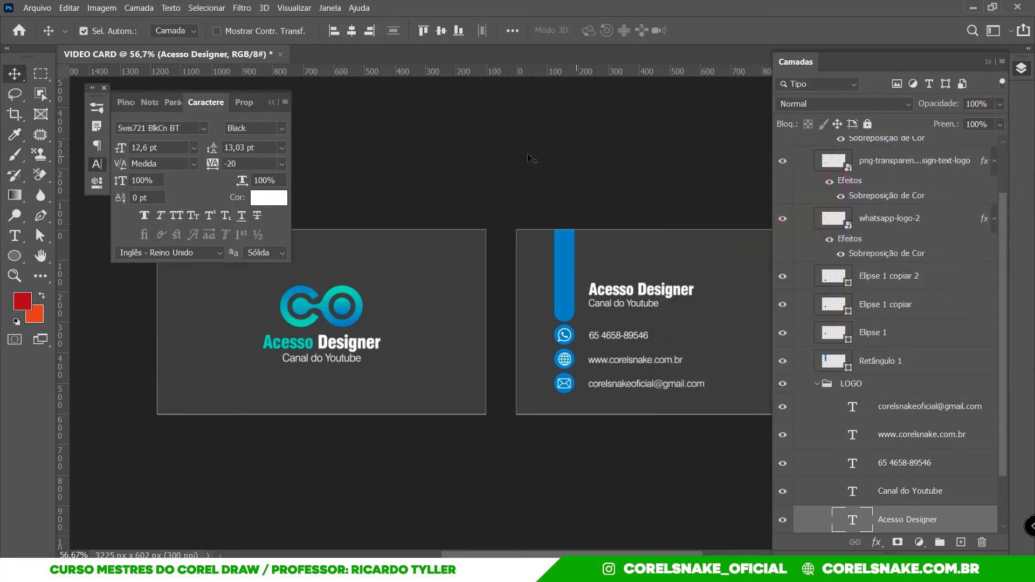
pyautogui.click(97, 164)
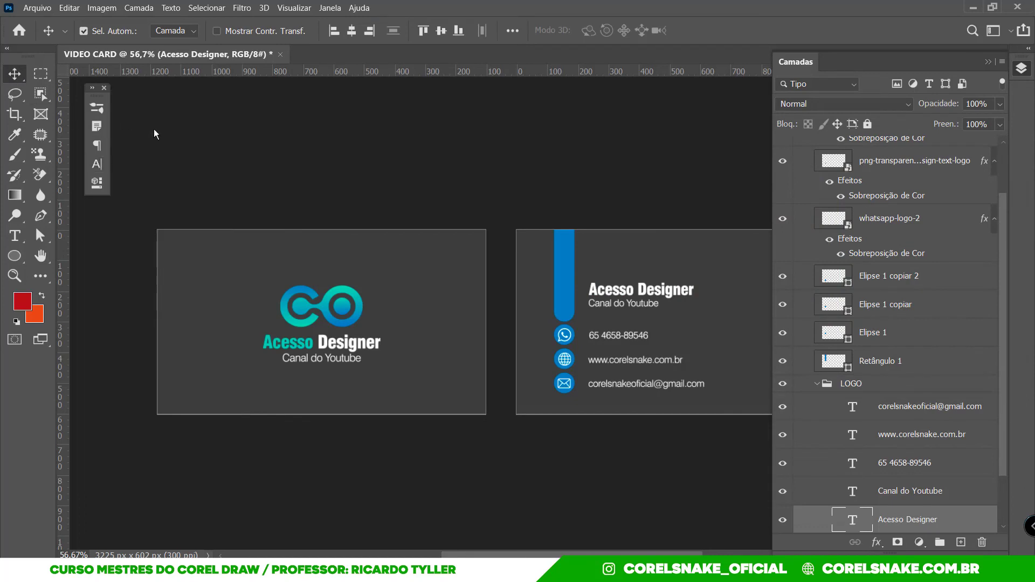
pyautogui.click(327, 261)
# - Make the front card's Acesso Designer title pure white ffffff
pyautogui.click(305, 345)
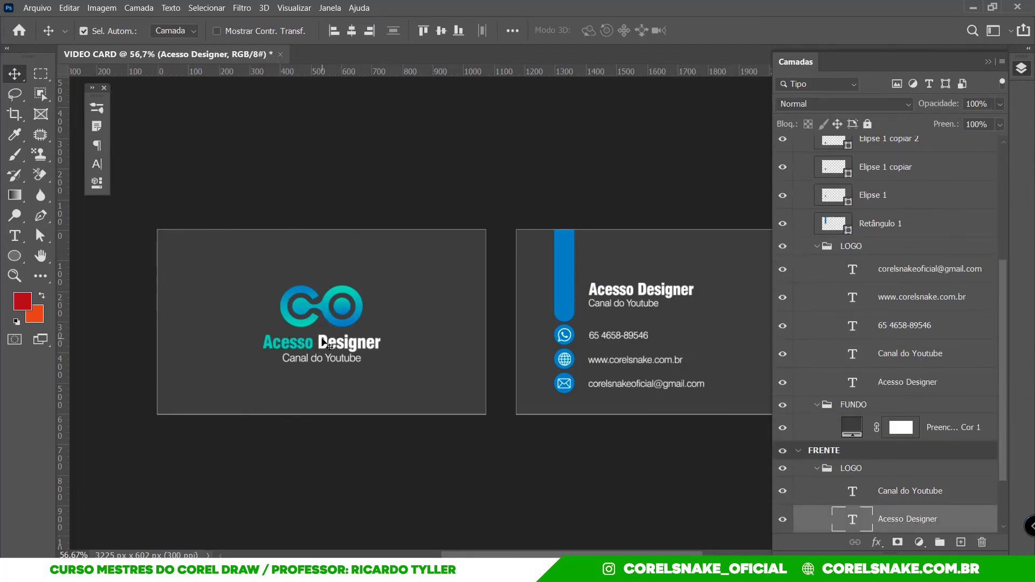
pyautogui.scroll(-2, 323, 340)
pyautogui.scroll(1, 326, 310)
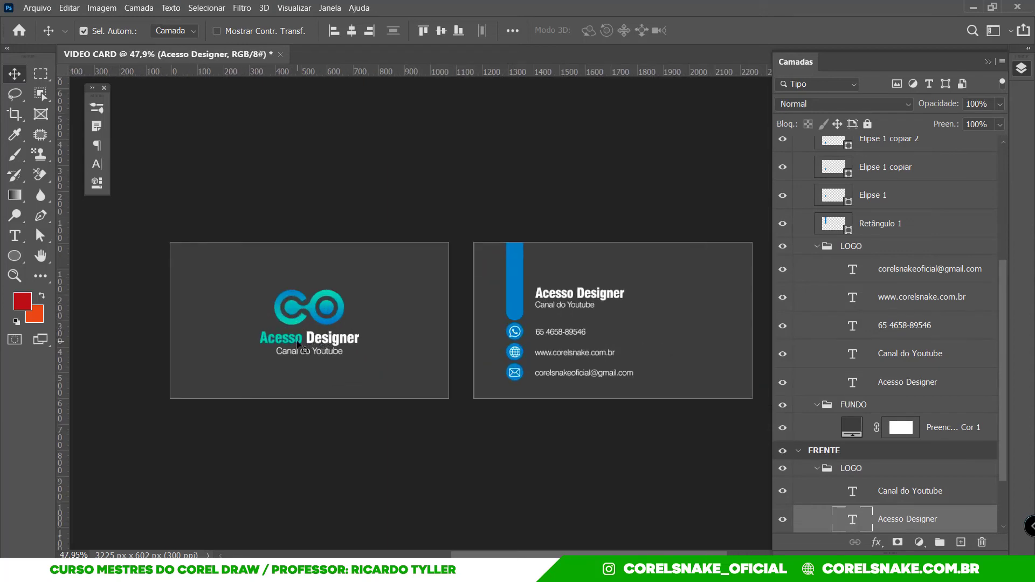
pyautogui.click(96, 164)
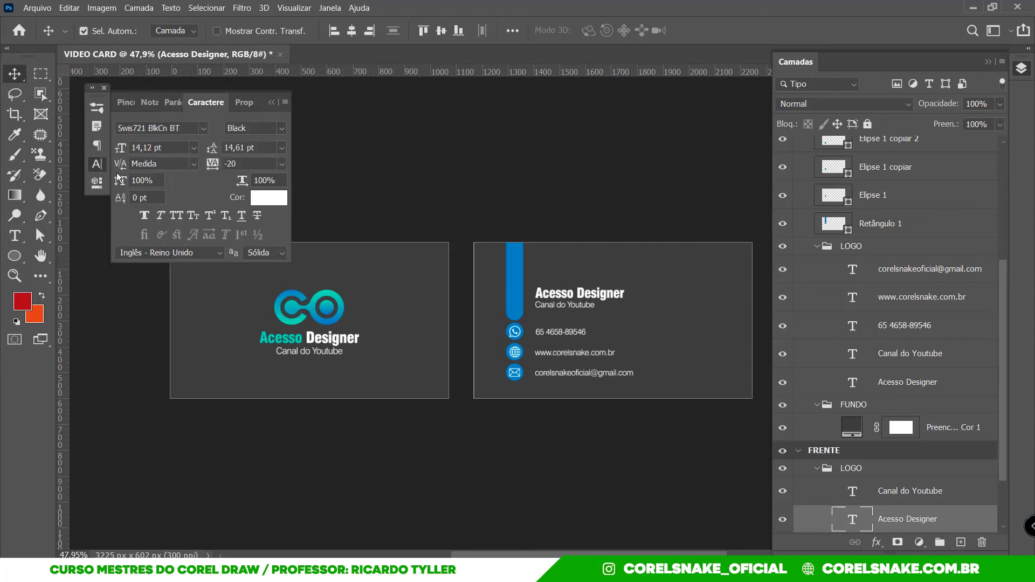
pyautogui.click(276, 198)
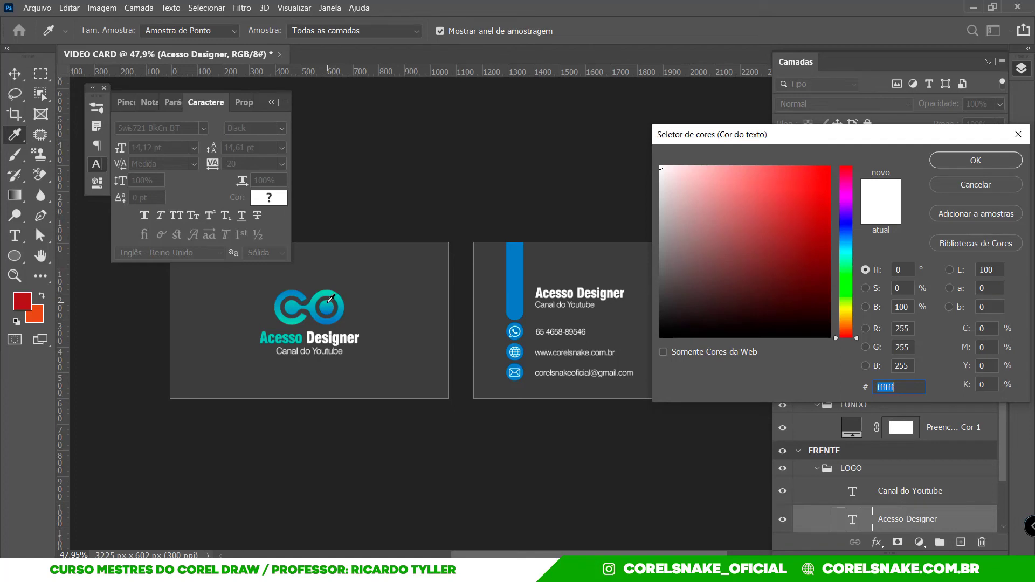
pyautogui.click(616, 145)
pyautogui.click(986, 160)
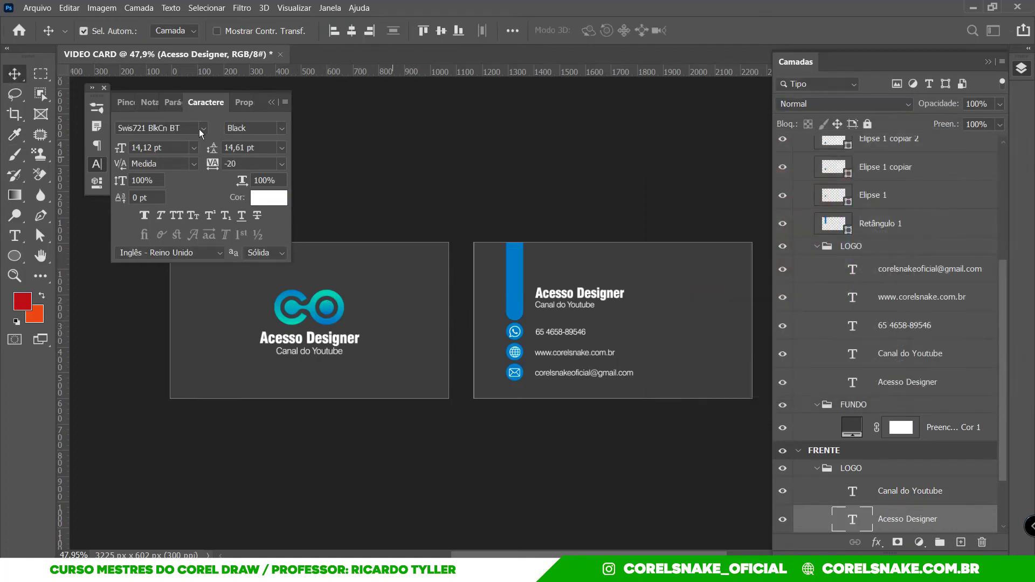
pyautogui.click(97, 164)
pyautogui.click(412, 166)
# - Move the VERSO artboard about 25 px left toward the front card
pyautogui.keyDown('alt'); pyautogui.scroll(-2, 311, 258); pyautogui.keyUp('alt')
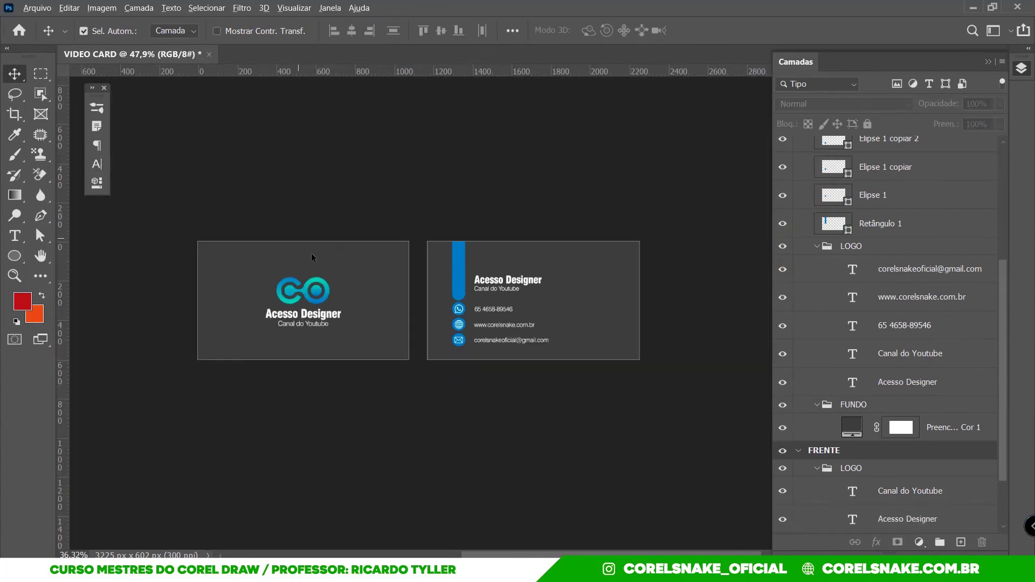
pyautogui.keyDown('alt'); pyautogui.scroll(2, 439, 287); pyautogui.keyUp('alt')
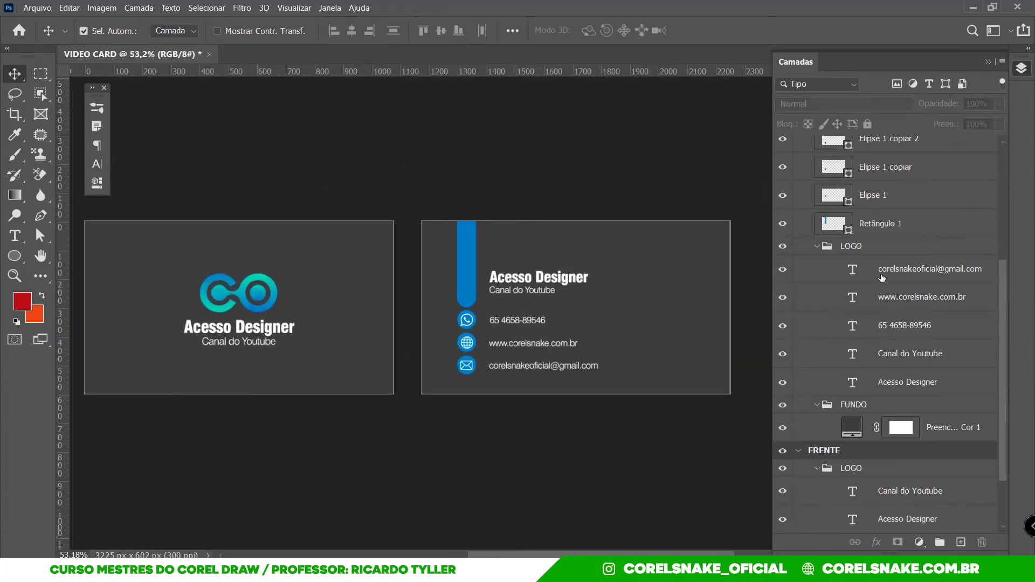
pyautogui.click(1023, 68)
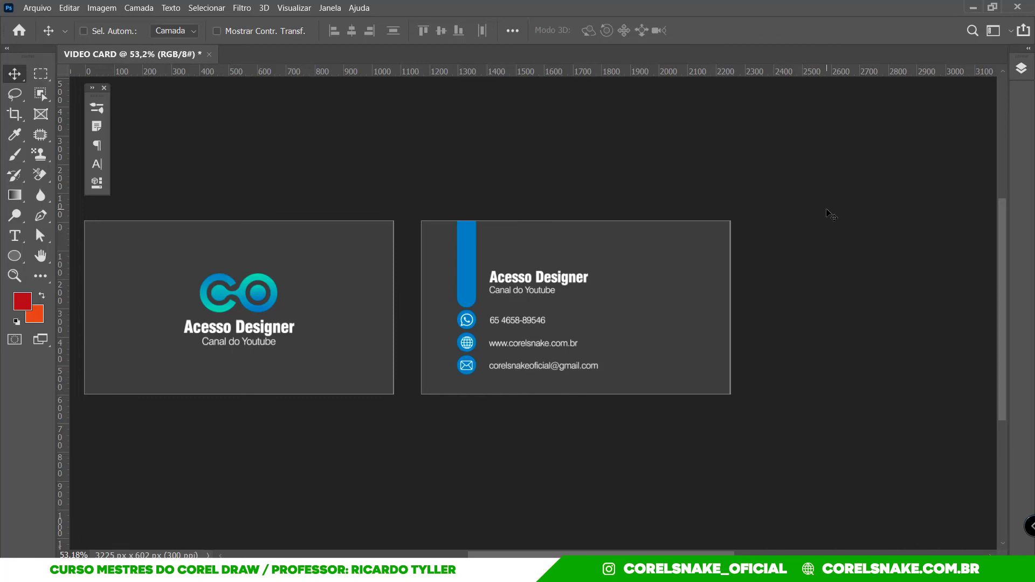
pyautogui.keyDown('alt'); pyautogui.scroll(2, 830, 214); pyautogui.keyUp('alt')
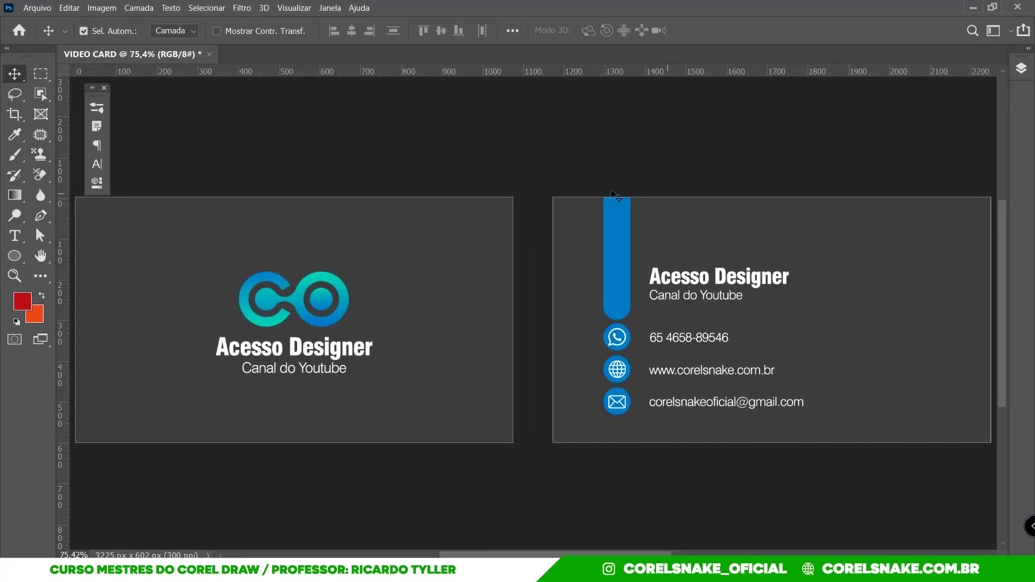
pyautogui.hotkey('shift', 'v')
pyautogui.moveTo(632, 200); pyautogui.dragTo(608, 203)
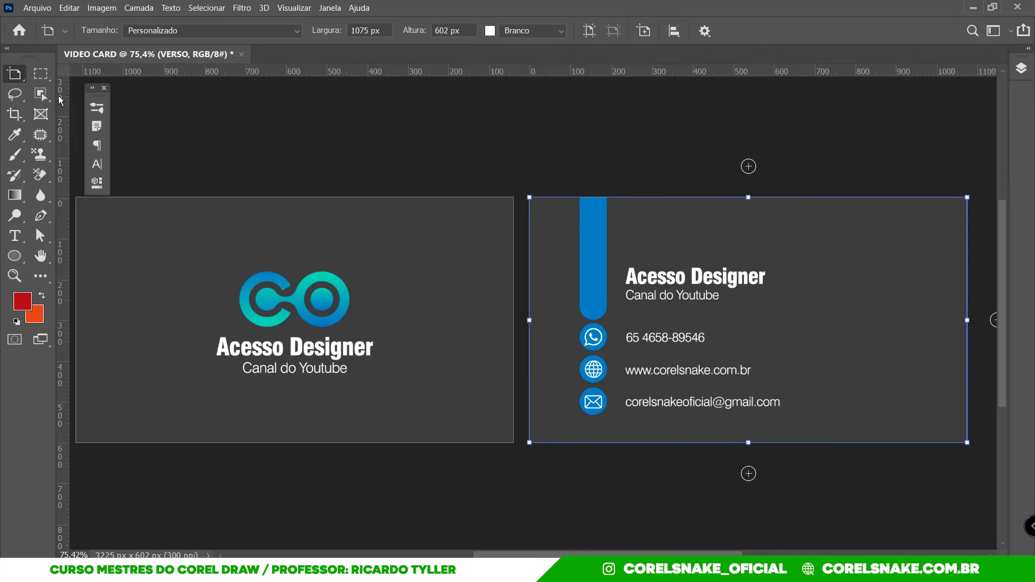
pyautogui.press('v')
pyautogui.click(154, 137)
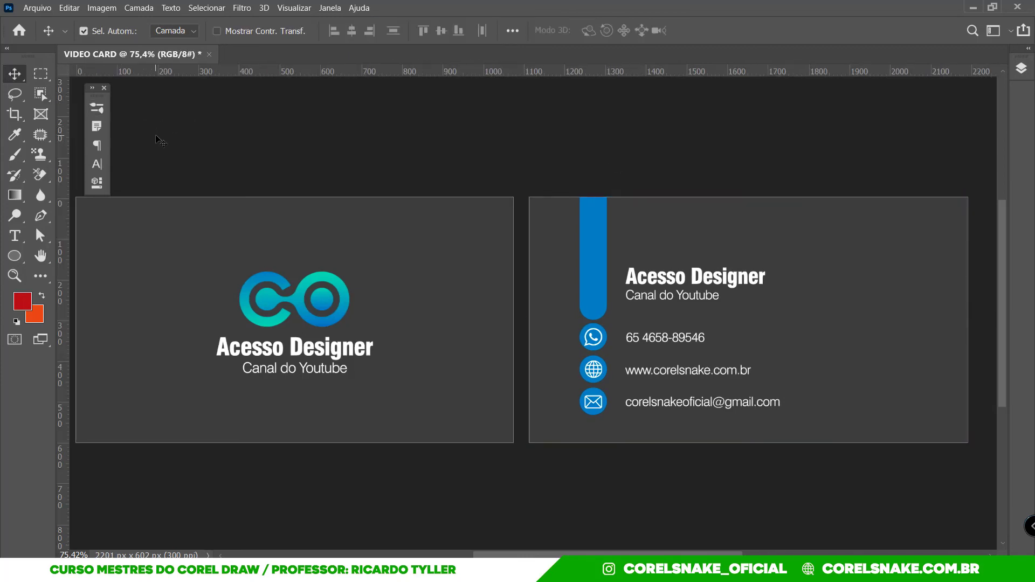
pyautogui.scroll(1, 164, 144)
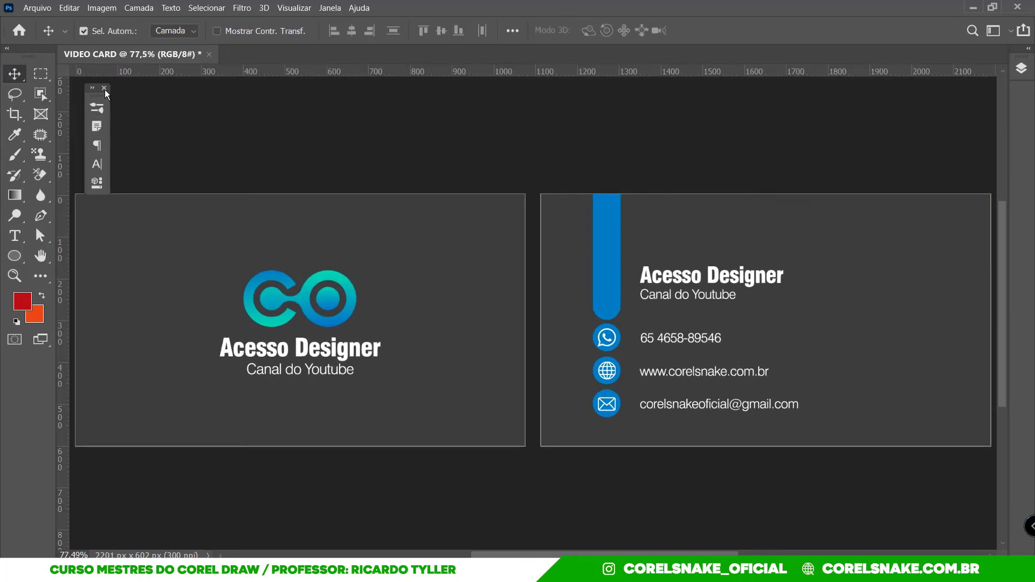
# - Shift the collapsed panel group left and reopen the Layers panel beside the cards
pyautogui.moveTo(86, 86); pyautogui.dragTo(77, 83)
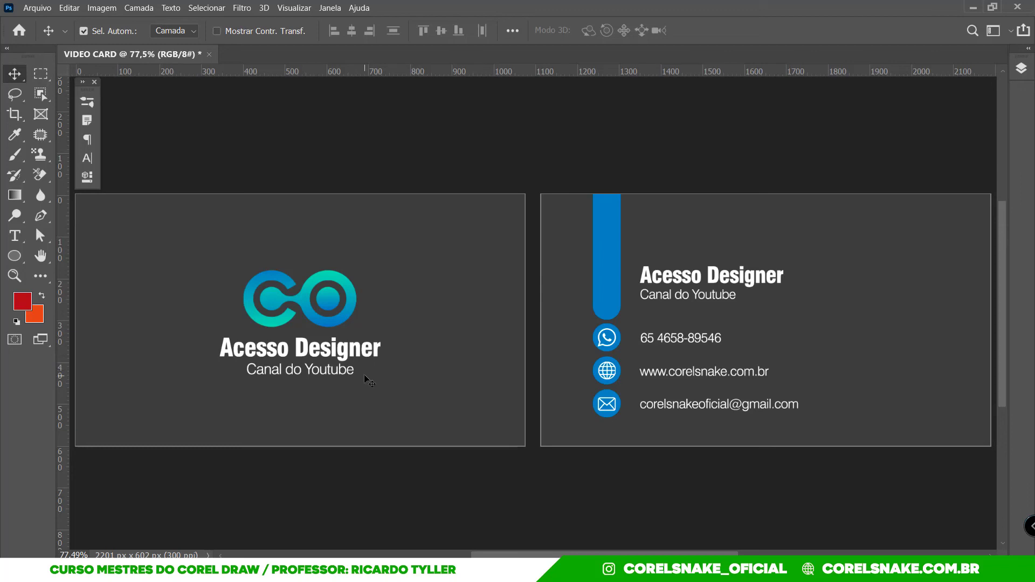
pyautogui.scroll(-2, 322, 397)
pyautogui.scroll(-2, 415, 397)
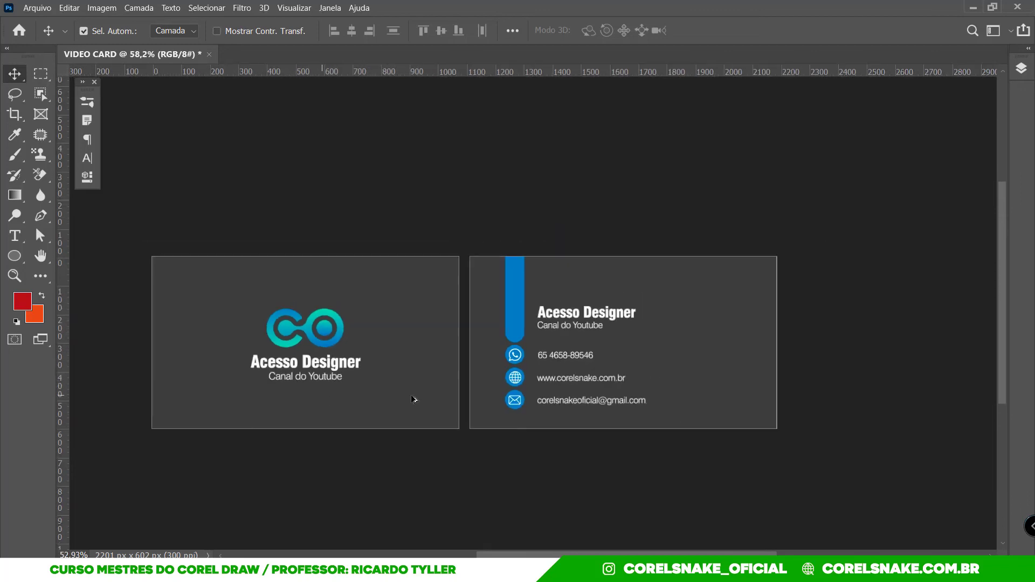
pyautogui.scroll(-1, 224, 446)
pyautogui.scroll(2, 441, 452)
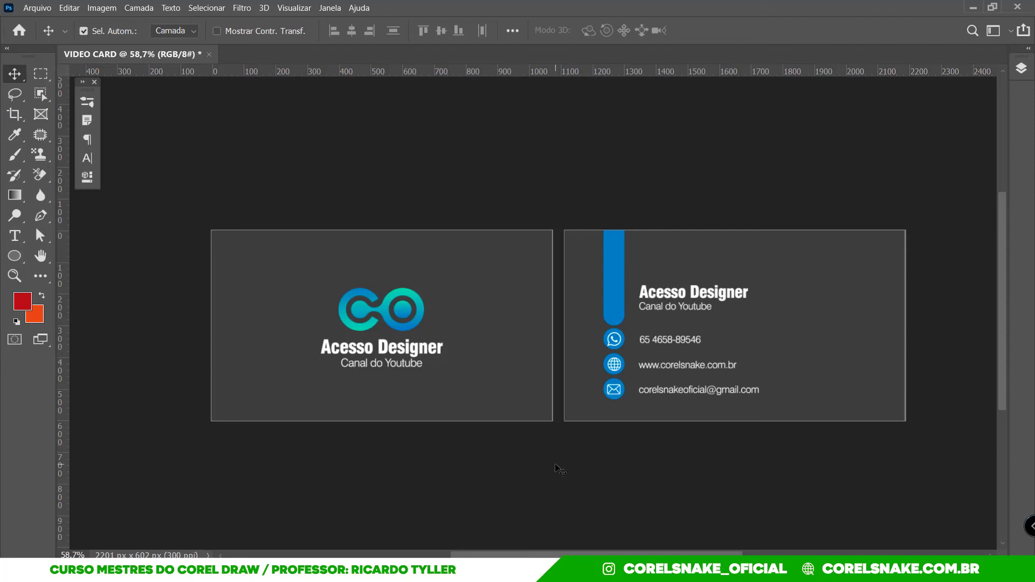
pyautogui.click(1021, 69)
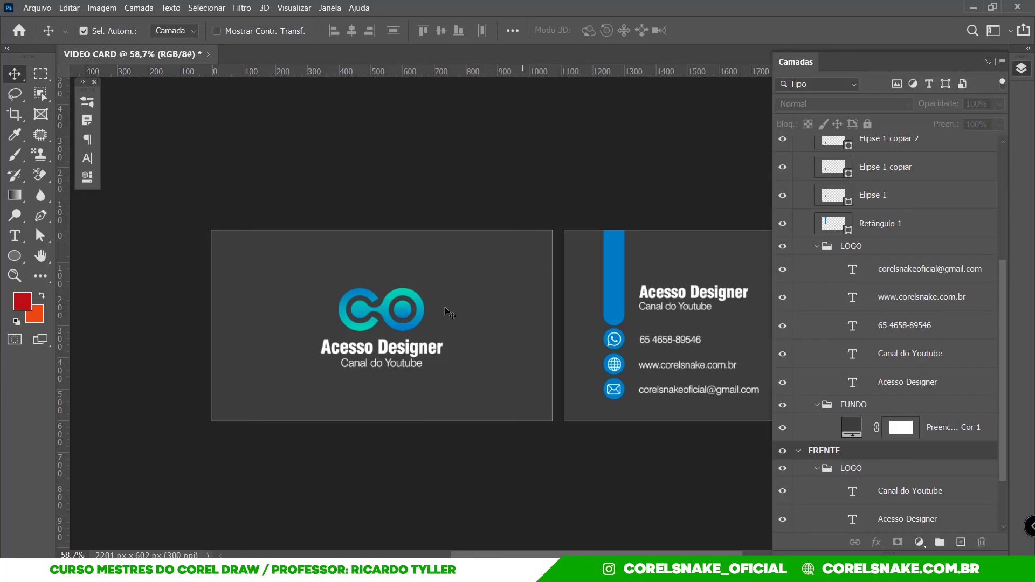
pyautogui.scroll(-2, 238, 335)
# - Group the unnamed icon layer through Retângulo 1 into a group named icones
pyautogui.scroll(2, 703, 286)
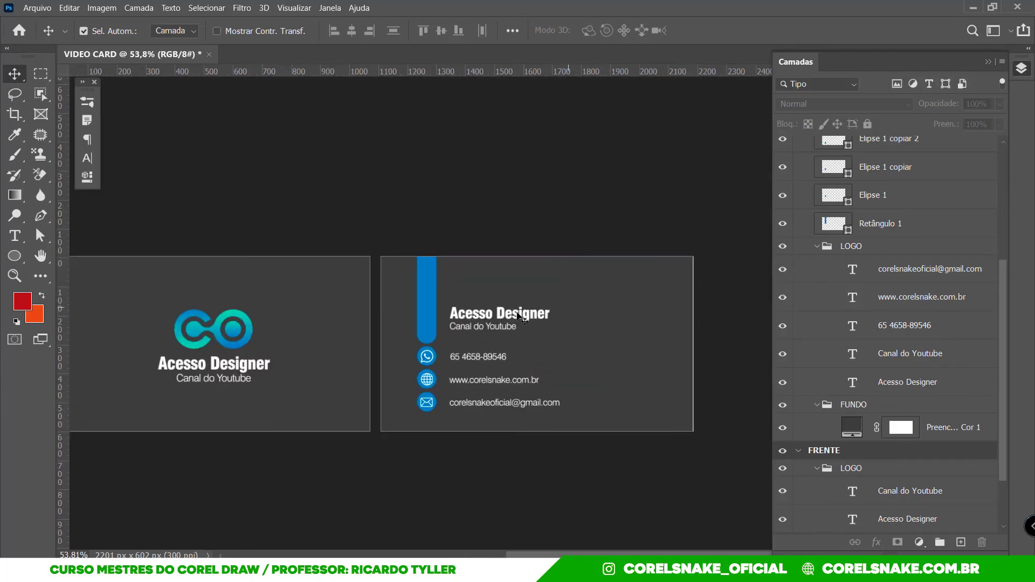
pyautogui.click(428, 303)
pyautogui.scroll(2, 854, 250)
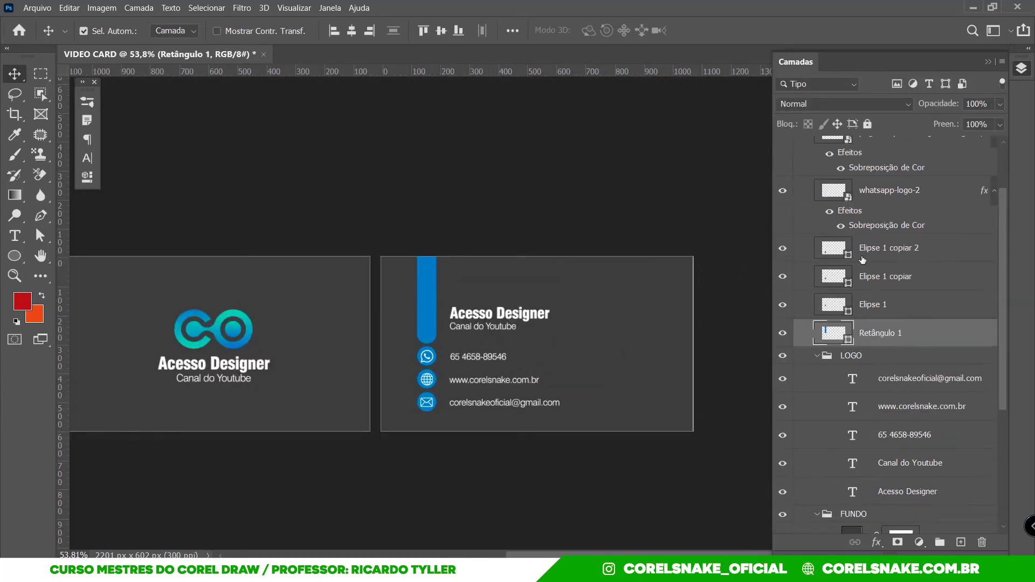
pyautogui.scroll(3, 854, 250)
pyautogui.click(781, 284)
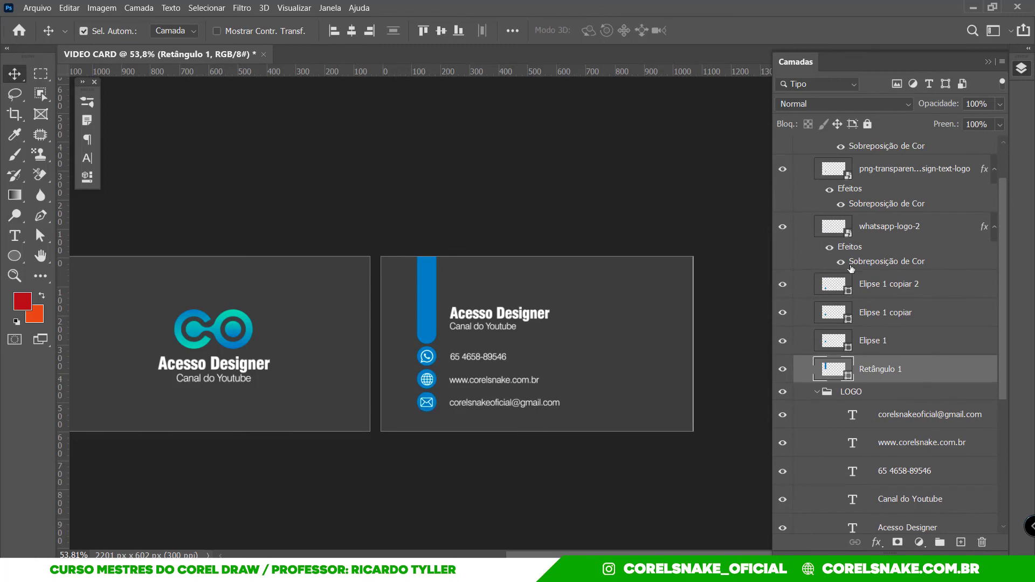
pyautogui.scroll(1, 862, 286)
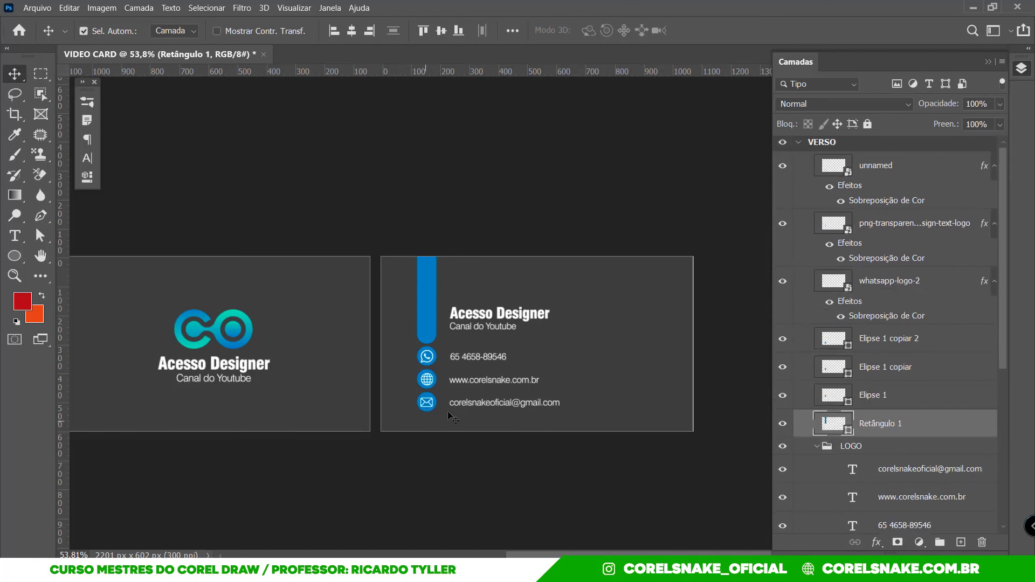
pyautogui.click(876, 169)
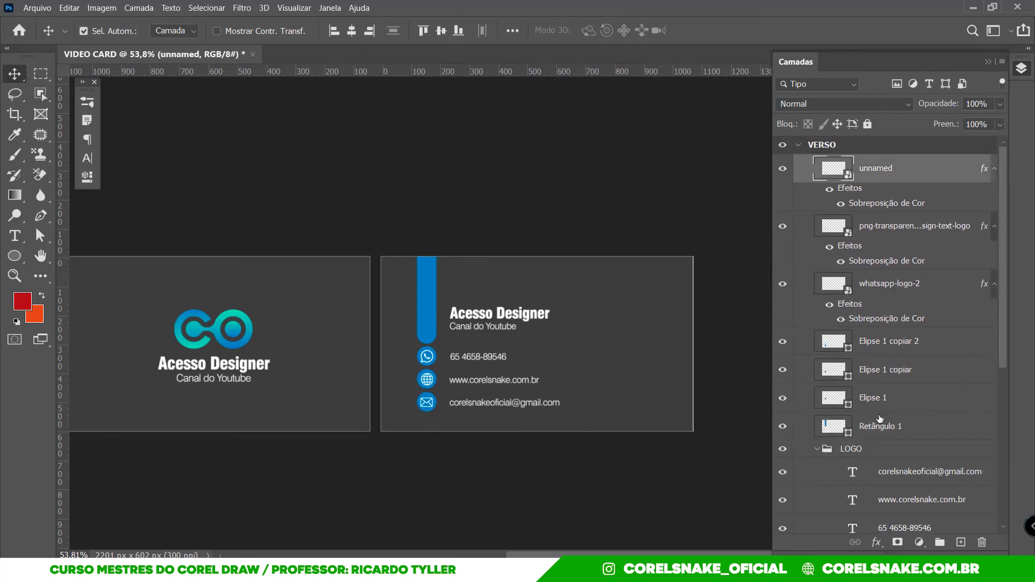
pyautogui.keyDown('shift'); pyautogui.click(879, 424); pyautogui.keyUp('shift')
pyautogui.hotkey('ctrl', 'g')
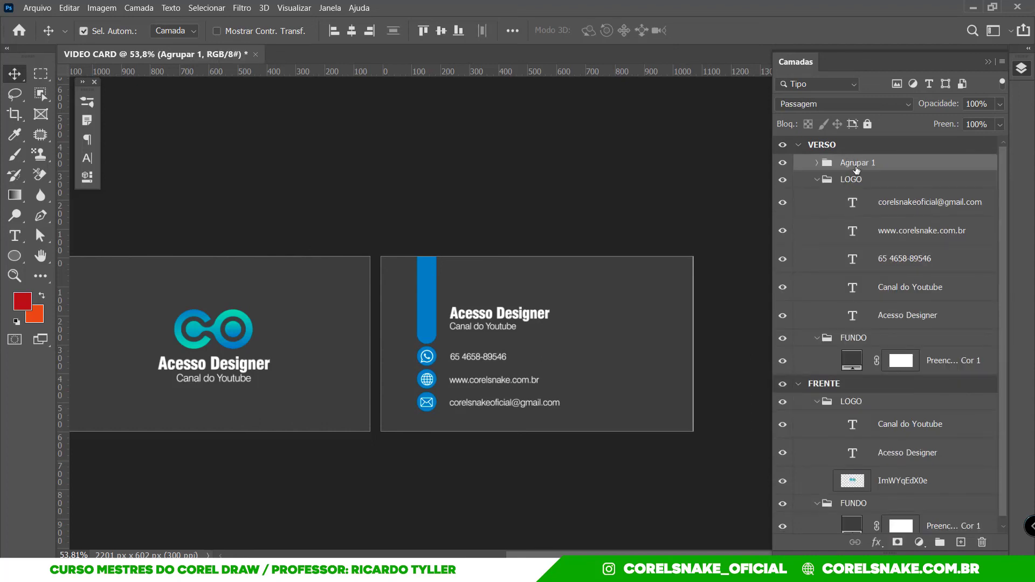
pyautogui.doubleClick(856, 163)
pyautogui.press('BackSpace')
pyautogui.write('icones')
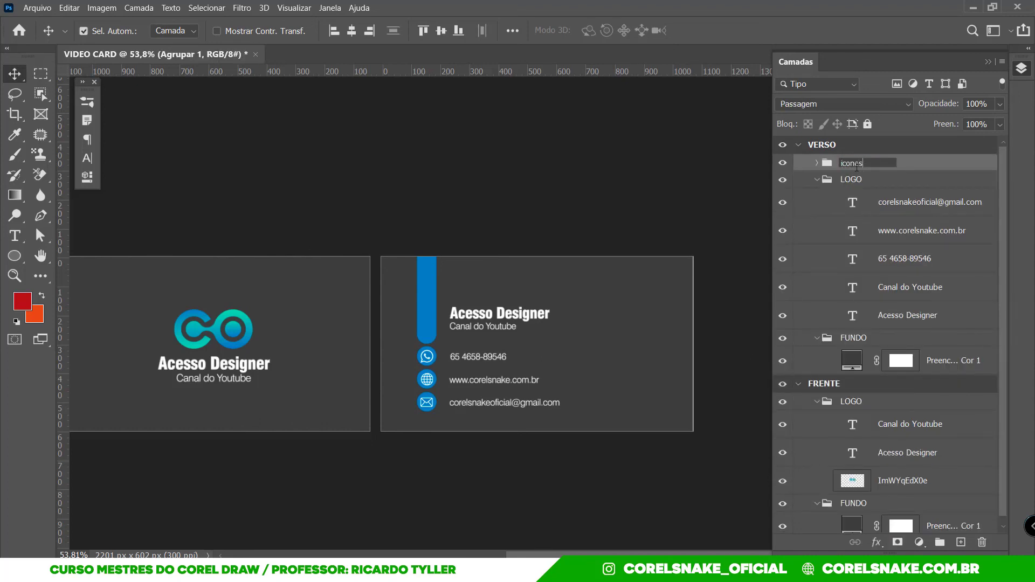
pyautogui.press('Return')
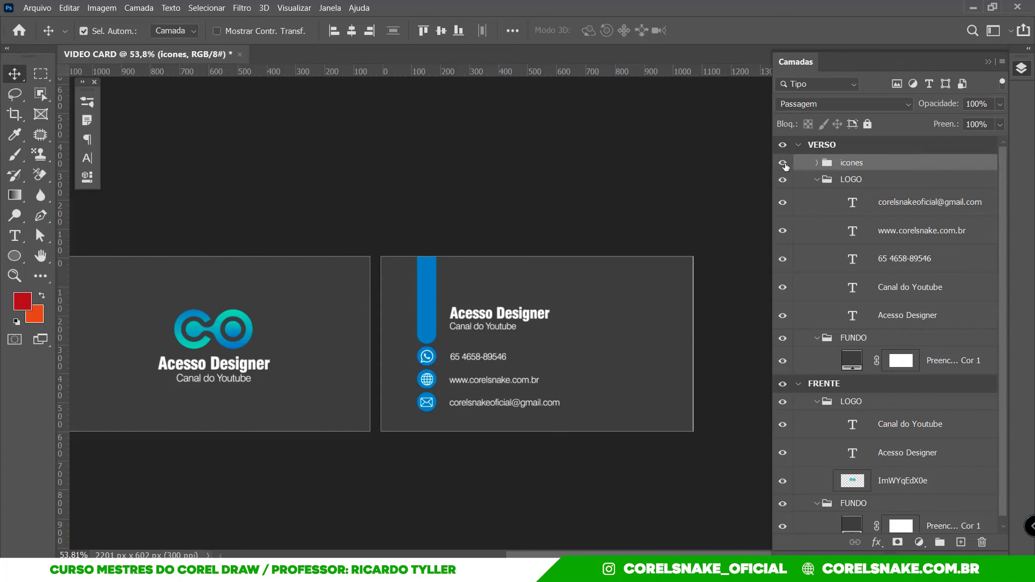
pyautogui.click(784, 163)
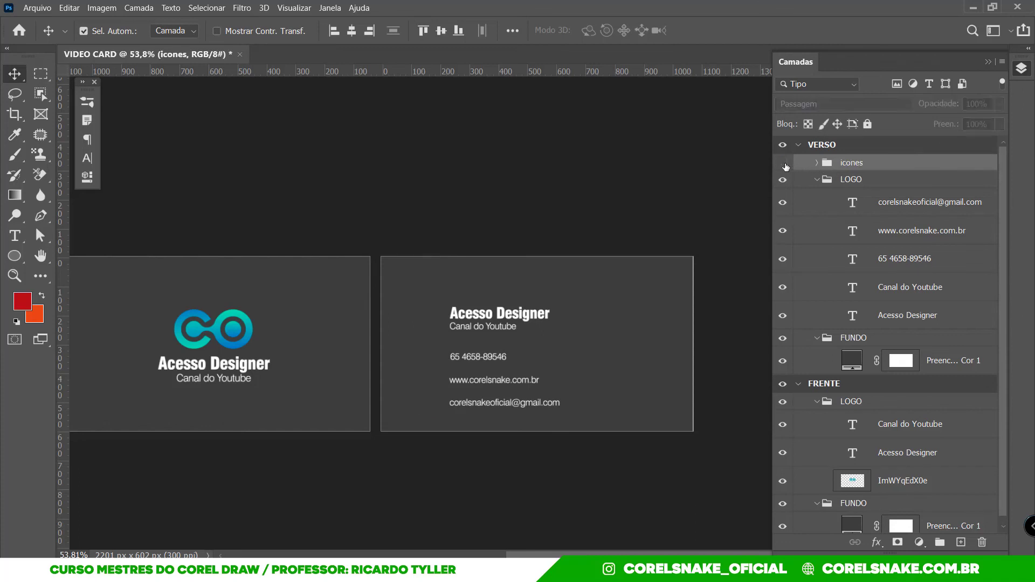
# - Group the phone, website and email texts as info and nest it inside icones
pyautogui.click(488, 358)
pyautogui.keyDown('shift'); pyautogui.click(489, 380); pyautogui.keyUp('shift')
pyautogui.keyDown('shift'); pyautogui.click(492, 403); pyautogui.keyUp('shift')
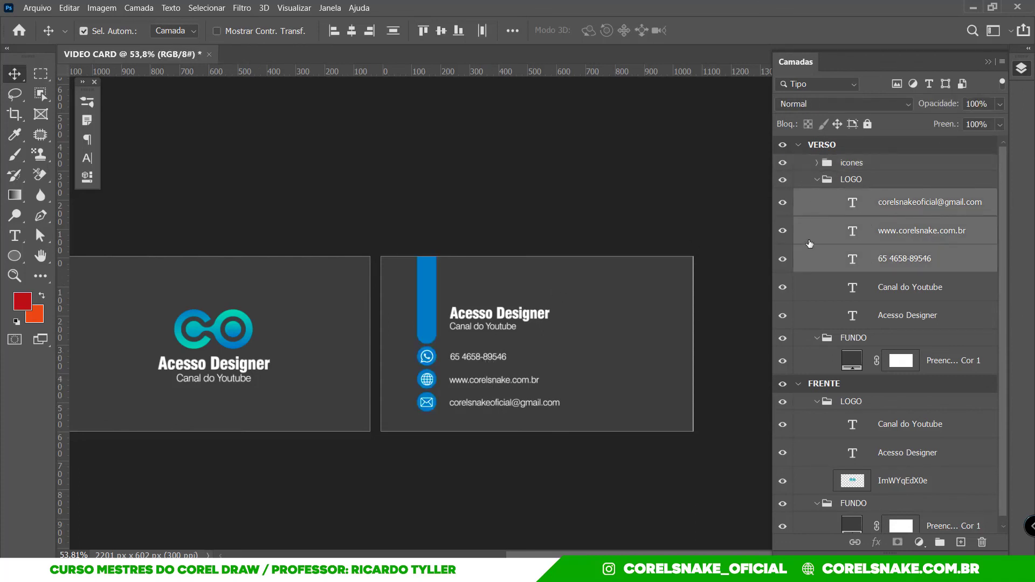
pyautogui.hotkey('ctrl', 'g')
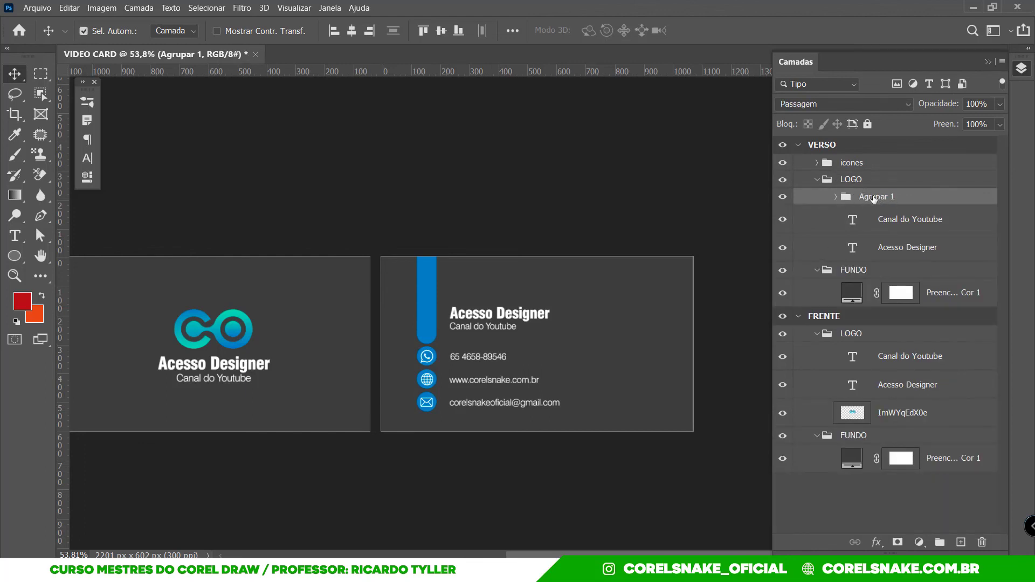
pyautogui.doubleClick(874, 197)
pyautogui.press('BackSpace')
pyautogui.write('info')
pyautogui.press('Return')
pyautogui.moveTo(851, 200); pyautogui.dragTo(858, 162)
# - Collapse the icones group and both cards' LOGO and FUNDO groups
pyautogui.click(817, 163)
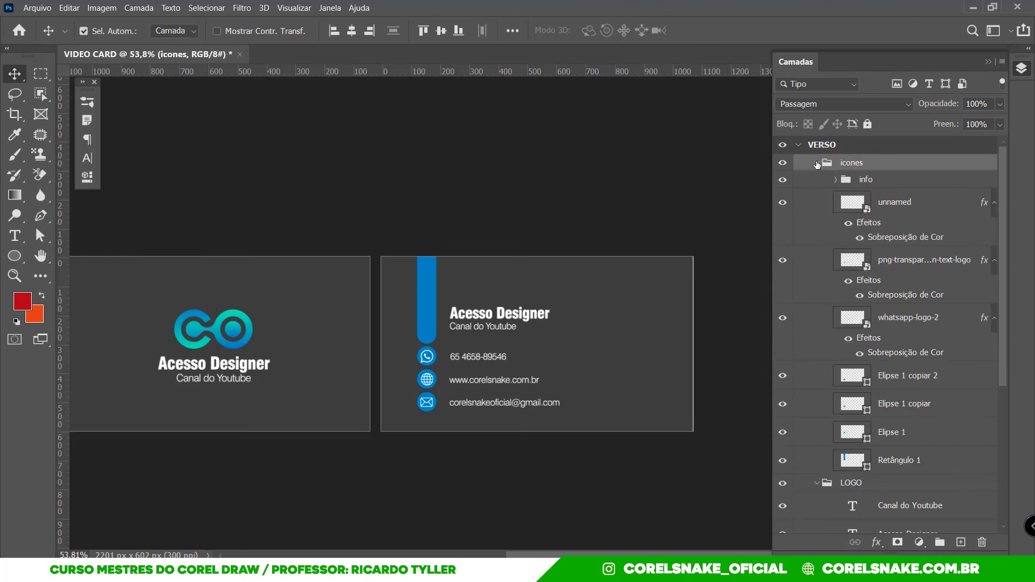
pyautogui.click(817, 162)
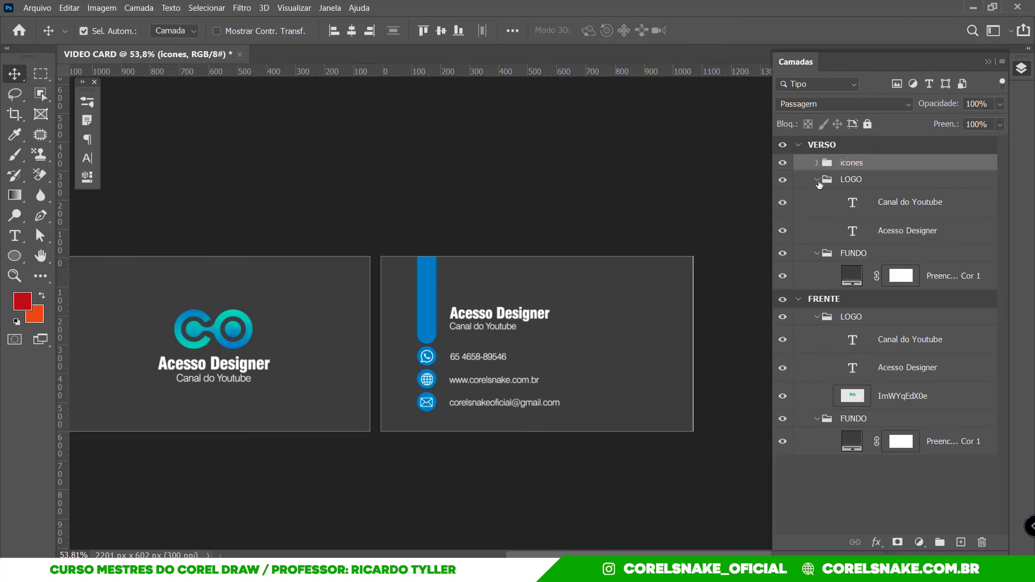
pyautogui.click(816, 179)
pyautogui.click(816, 197)
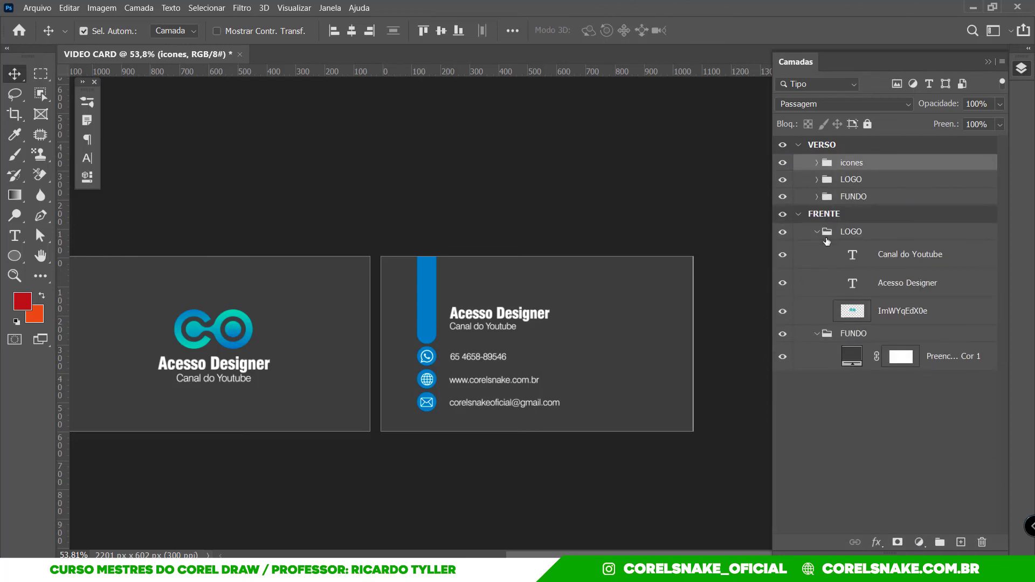
pyautogui.click(817, 232)
pyautogui.click(816, 249)
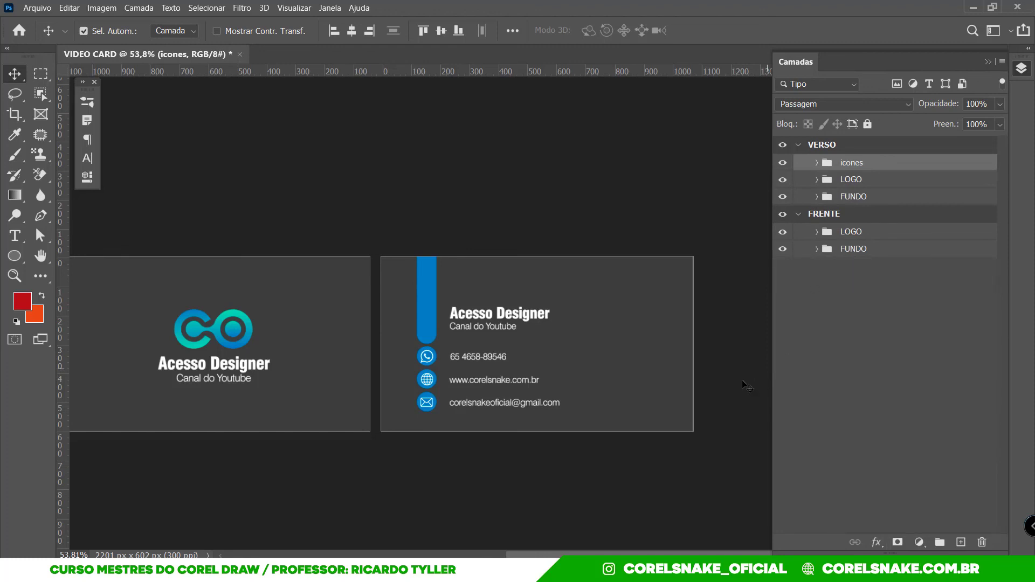
pyautogui.click(673, 184)
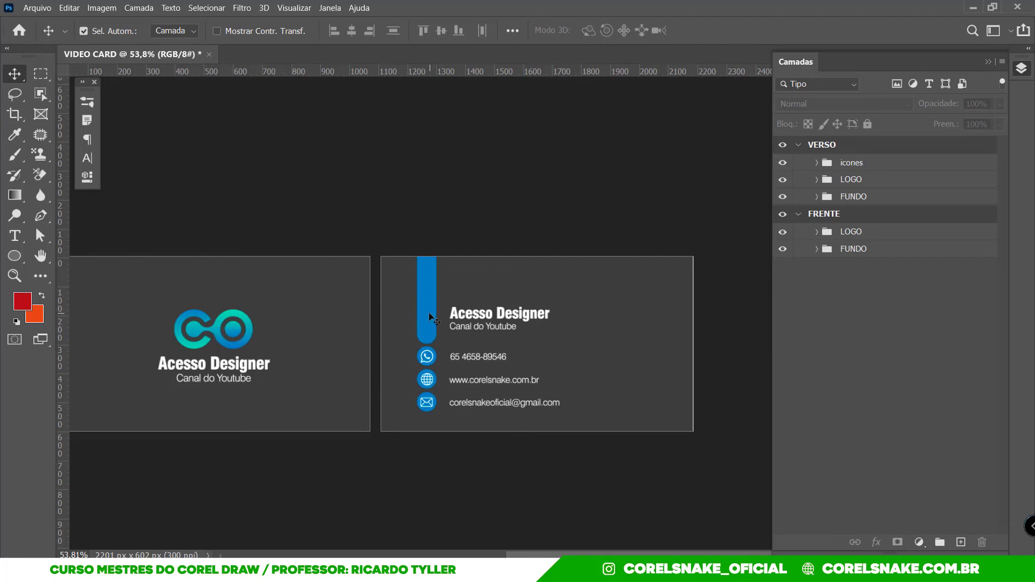
pyautogui.click(429, 314)
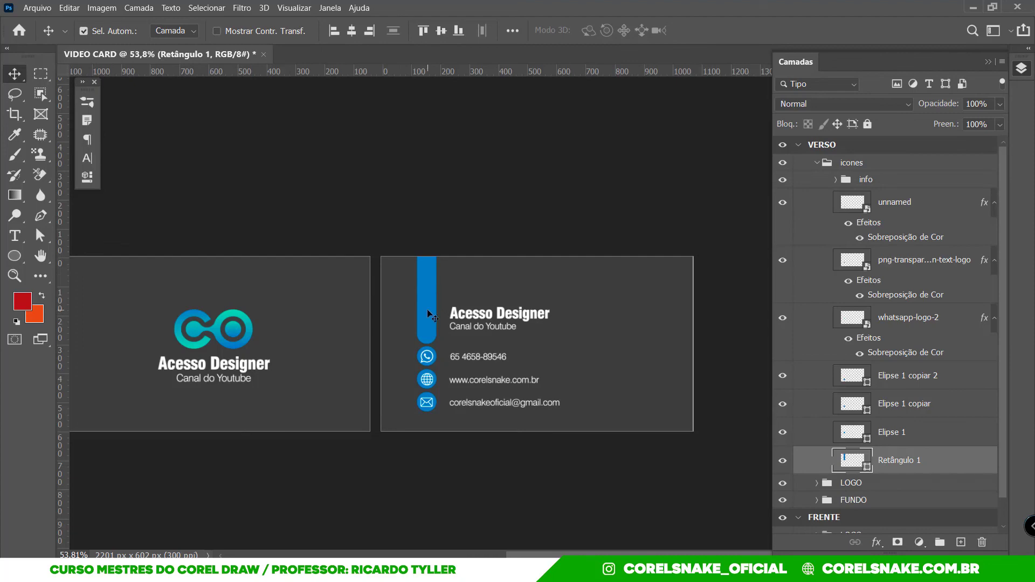
# - Set the foreground colour to the logo's blue and the background to its teal
pyautogui.doubleClick(957, 465)
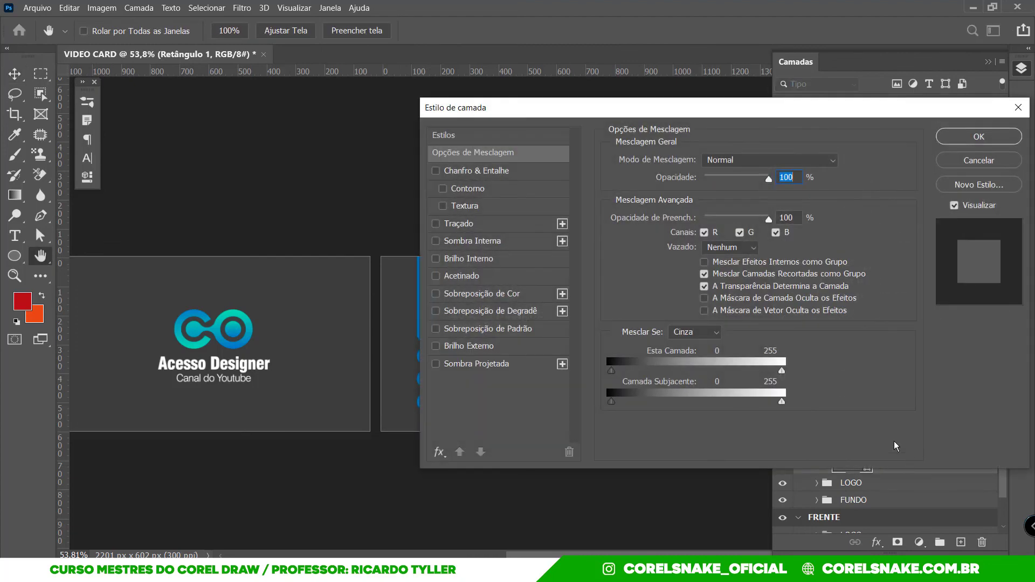
pyautogui.click(457, 311)
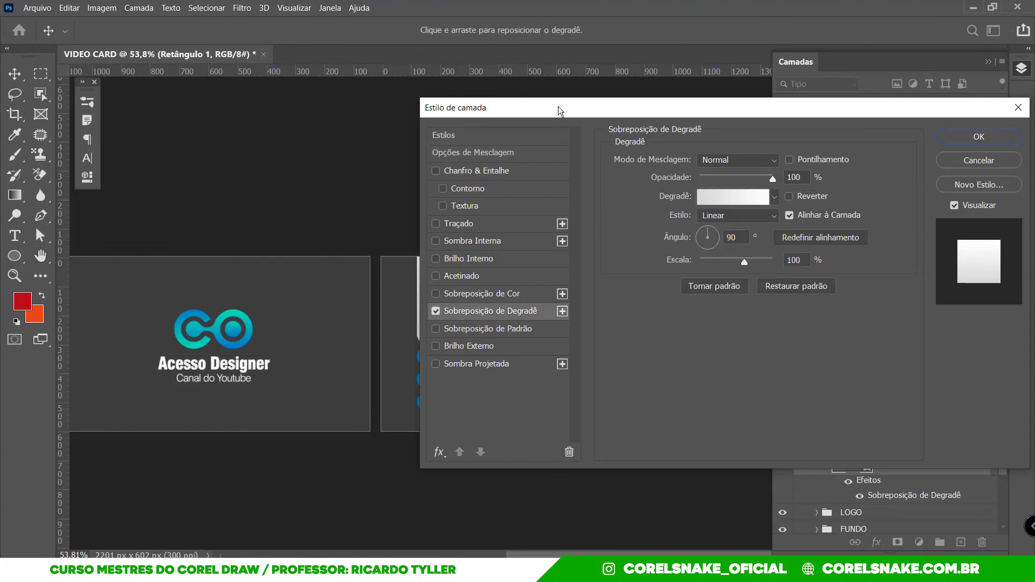
pyautogui.moveTo(558, 106); pyautogui.dragTo(401, 106)
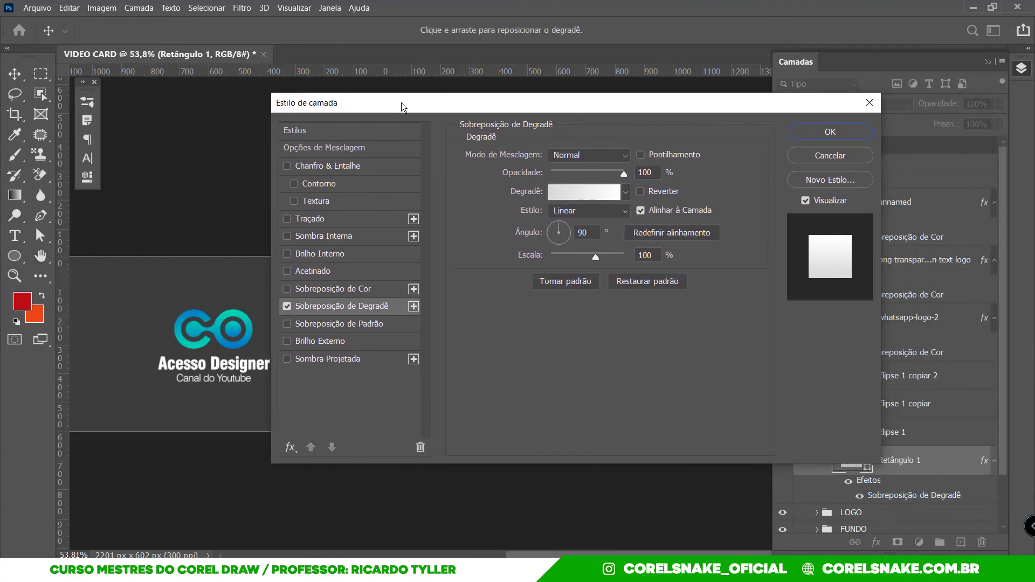
pyautogui.click(869, 103)
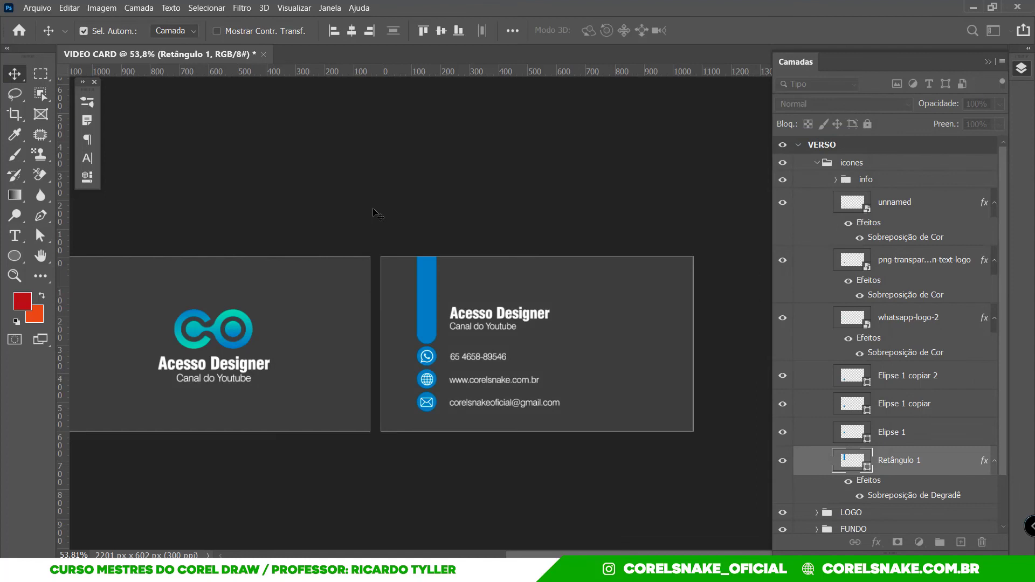
pyautogui.click(29, 302)
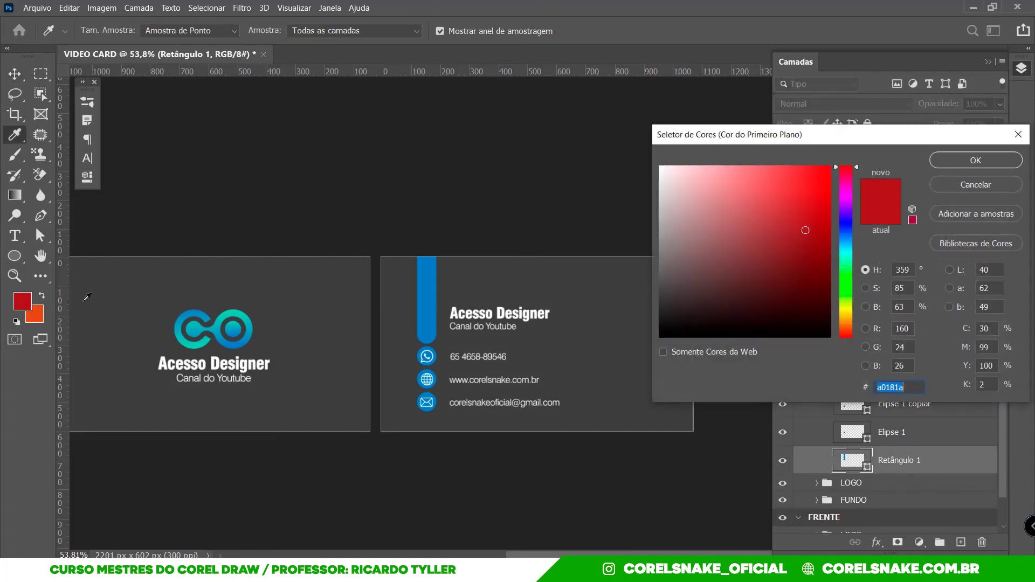
pyautogui.click(197, 311)
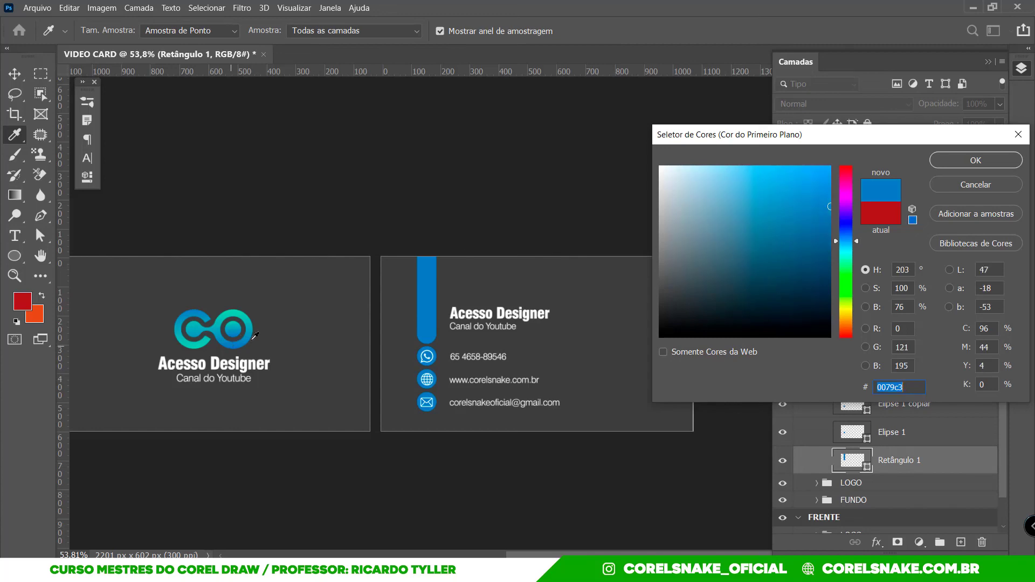
pyautogui.click(975, 160)
pyautogui.click(36, 317)
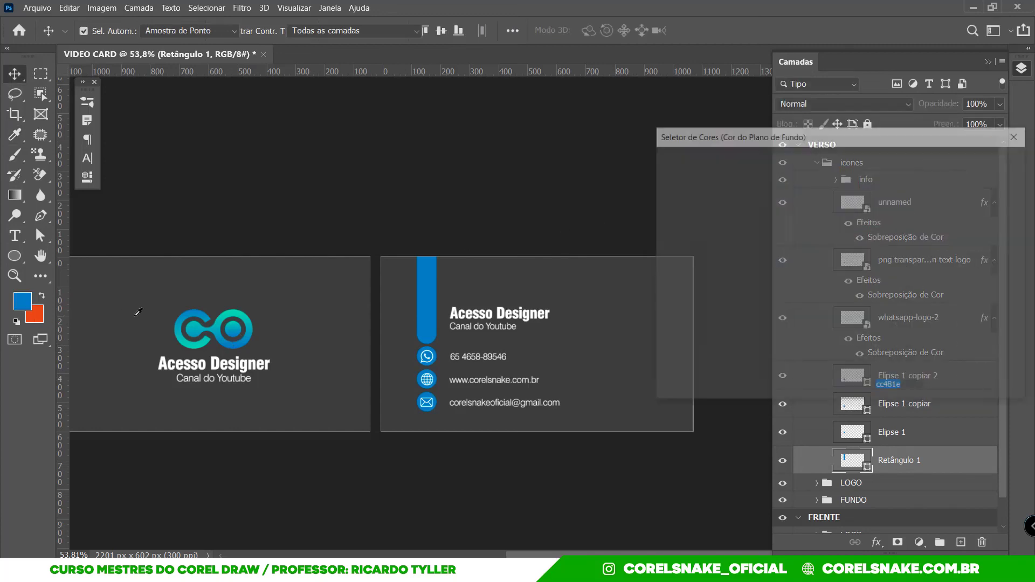
pyautogui.click(231, 312)
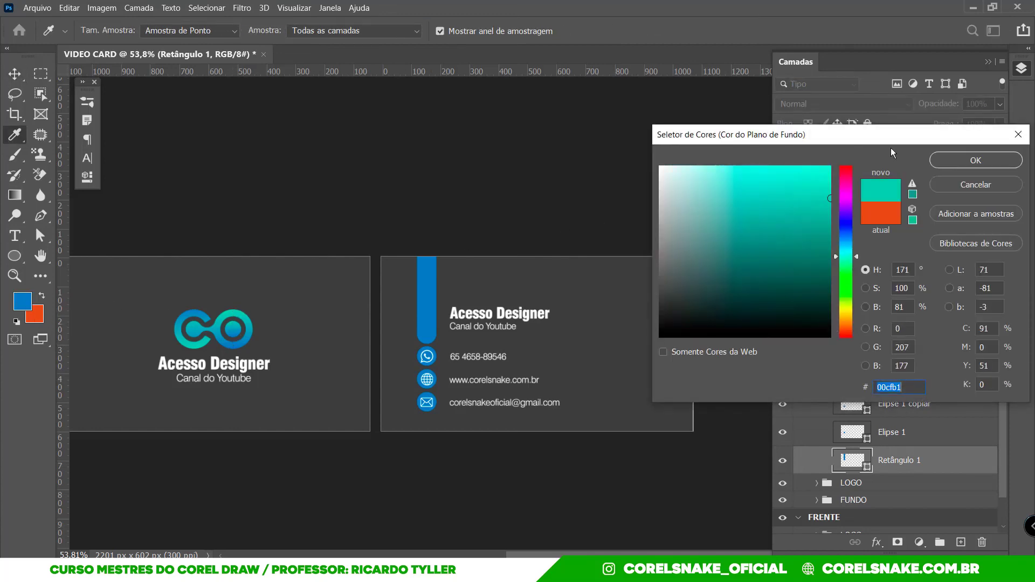
pyautogui.click(975, 160)
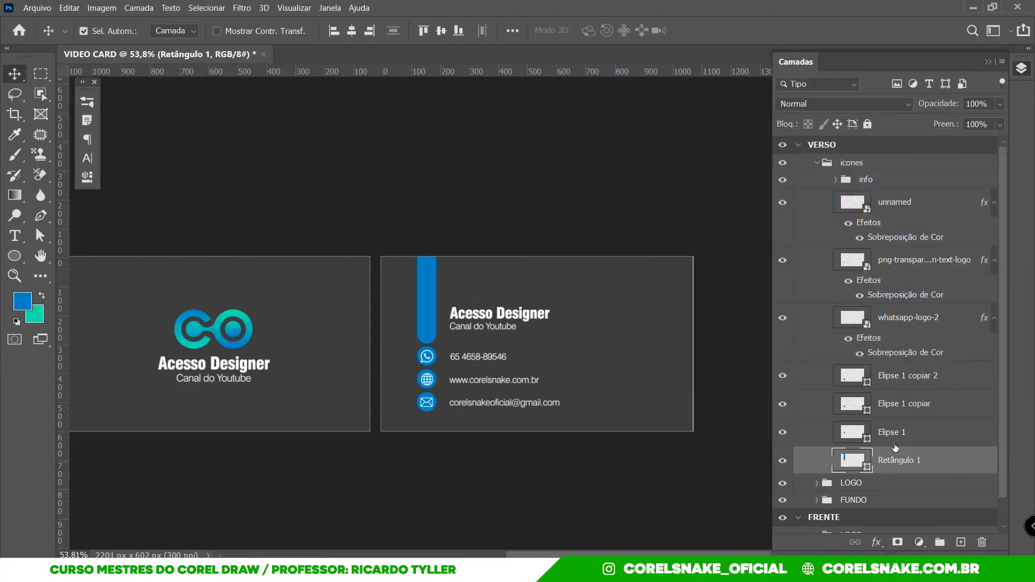
# - Apply a Foreground to Background blue-to-teal Gradient Overlay to the vertical bar
pyautogui.doubleClick(947, 465)
pyautogui.click(342, 306)
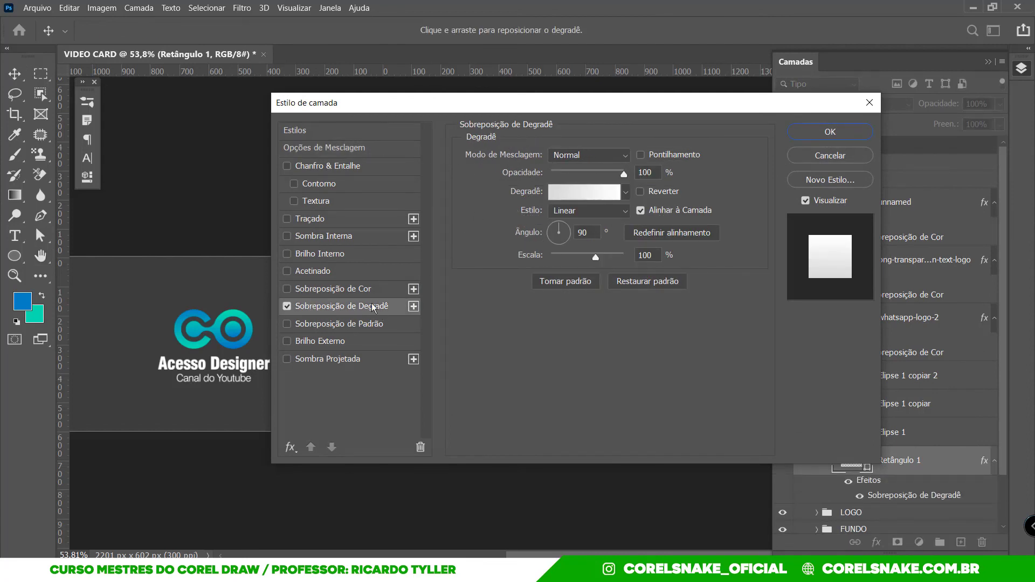
pyautogui.click(601, 190)
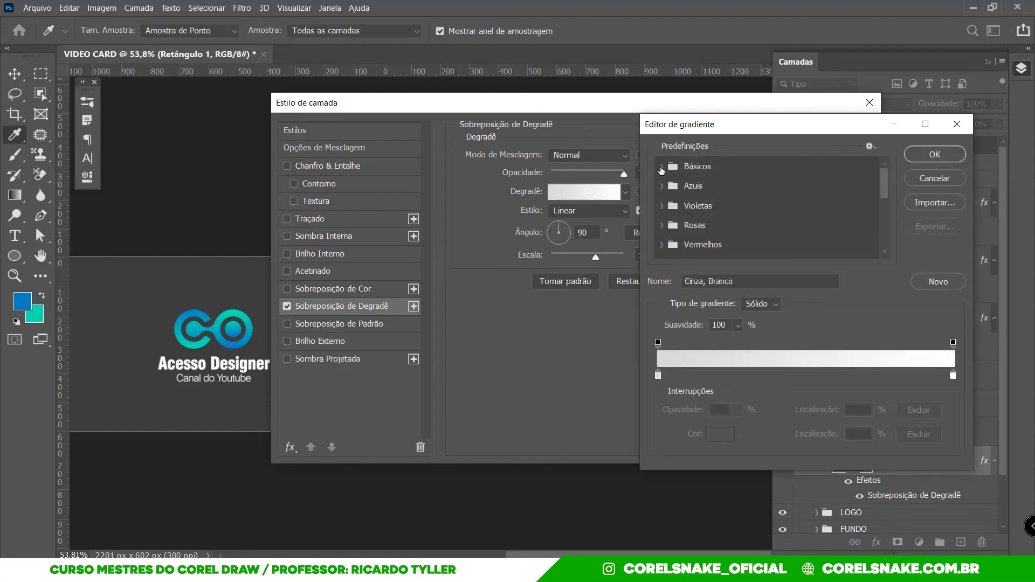
pyautogui.click(662, 168)
pyautogui.click(678, 187)
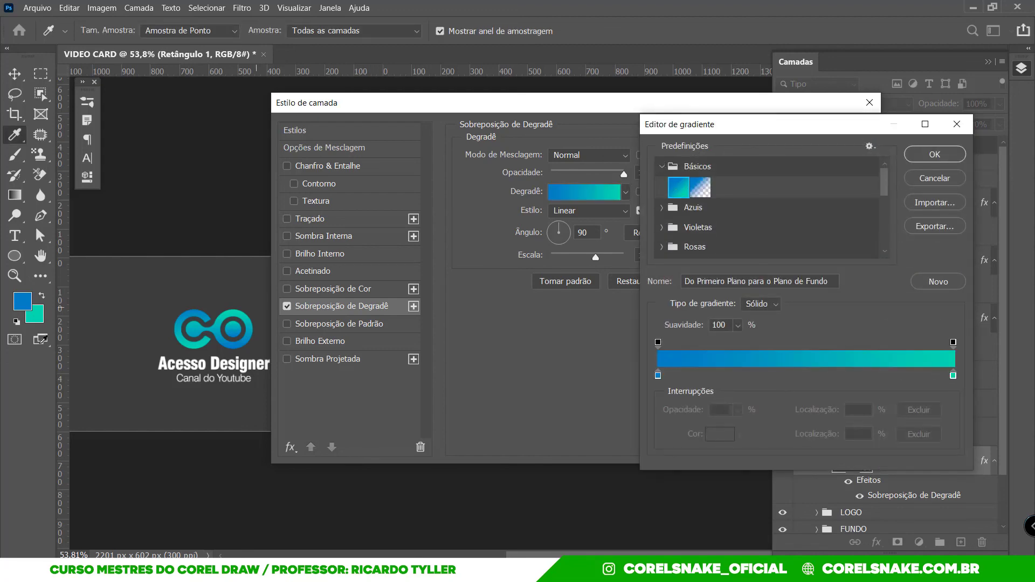
pyautogui.click(932, 156)
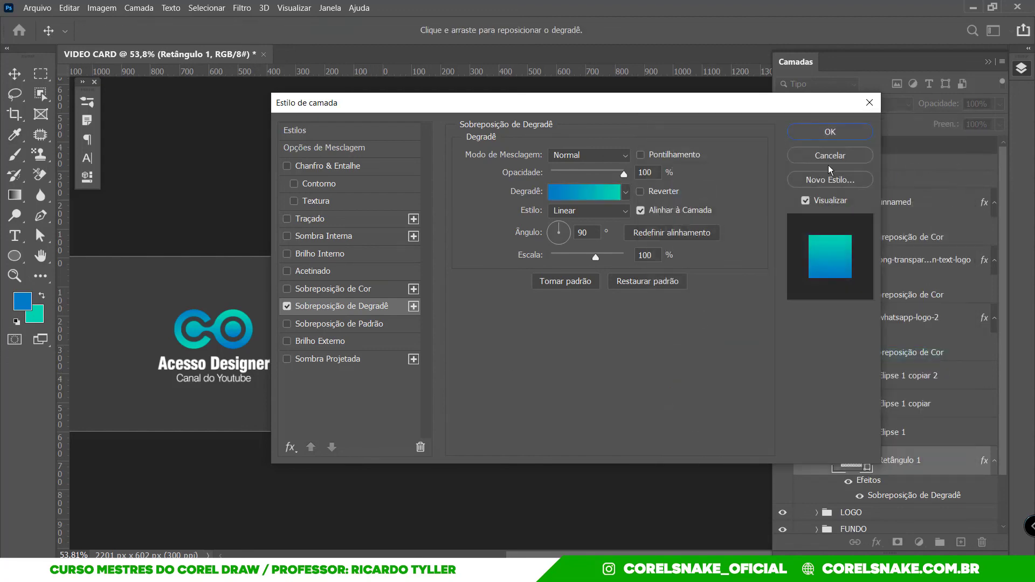
pyautogui.moveTo(618, 113); pyautogui.dragTo(616, 116)
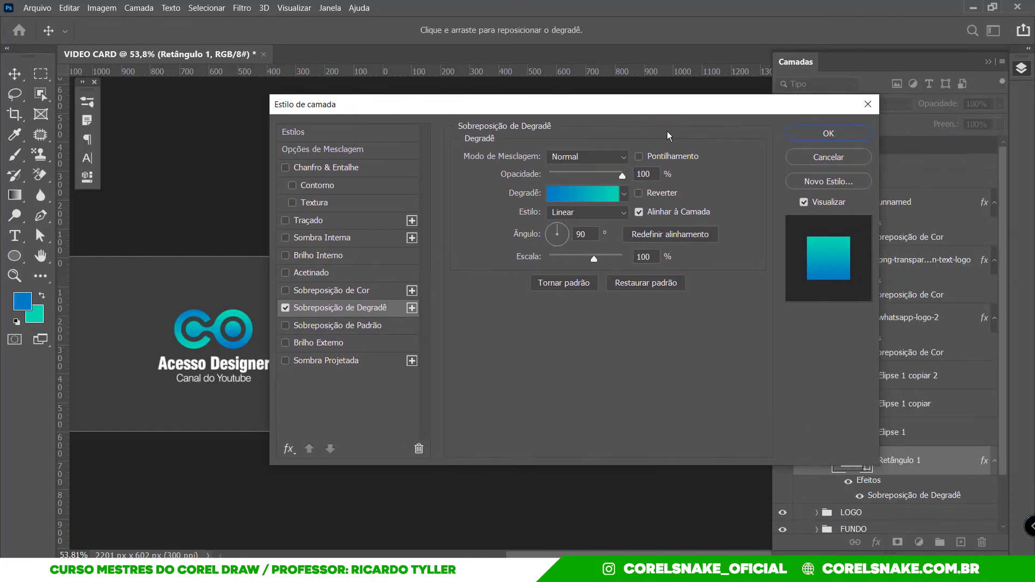
pyautogui.click(824, 144)
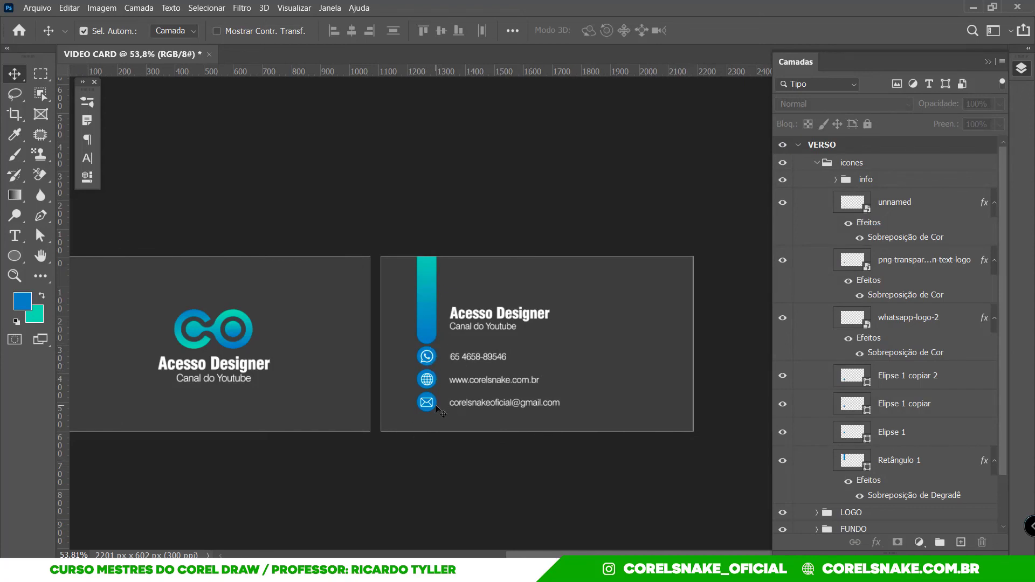
pyautogui.scroll(-2, 506, 359)
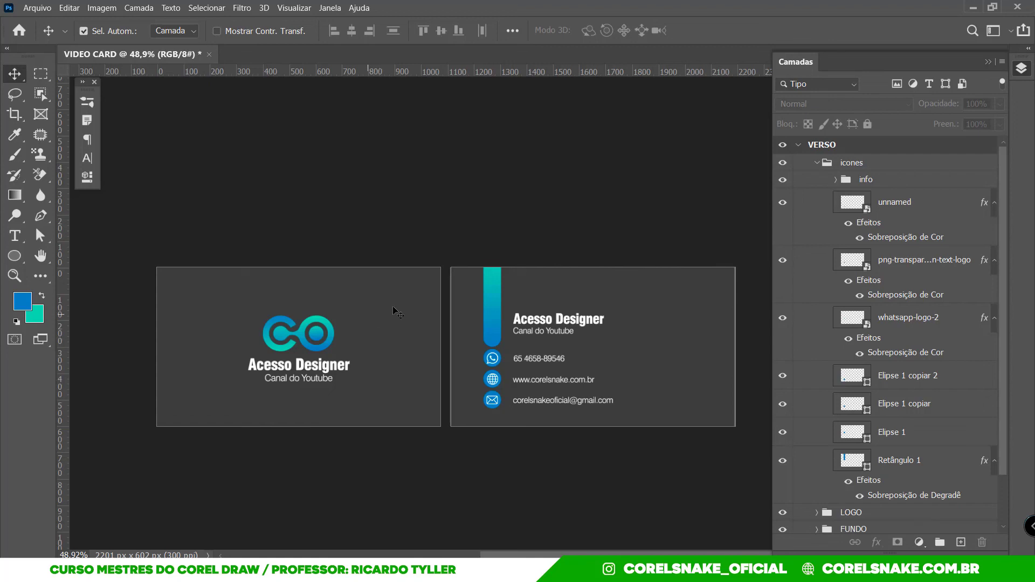
# - Draw a blue rectangle bar along the front card's bottom edge
pyautogui.click(229, 368)
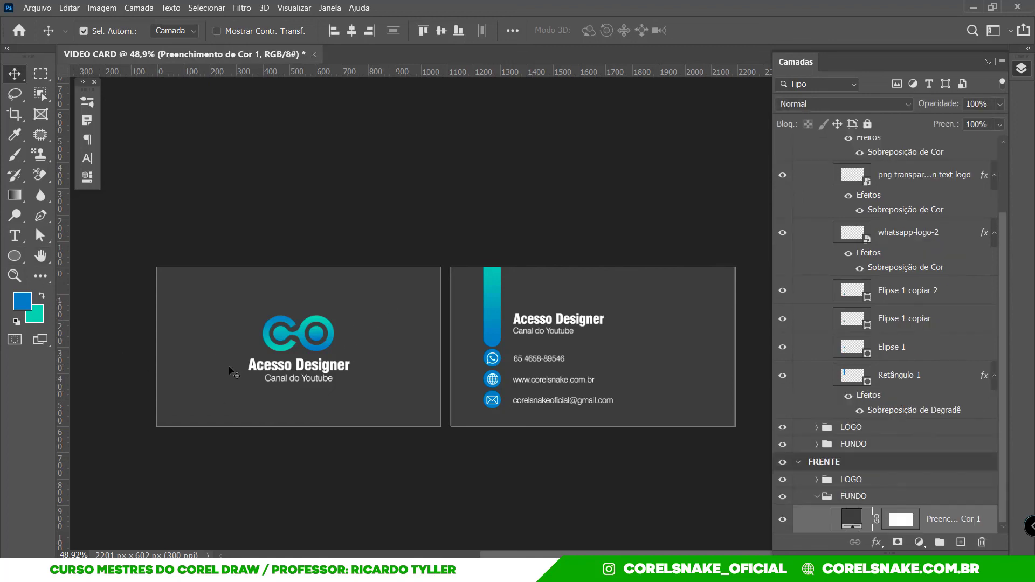
pyautogui.click(14, 255)
pyautogui.click(63, 254)
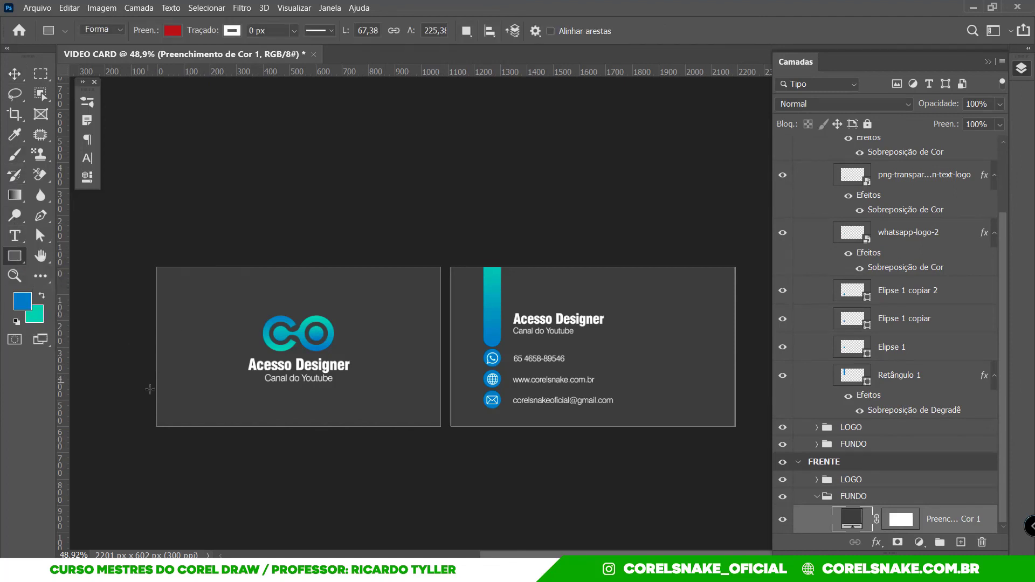
pyautogui.moveTo(144, 404); pyautogui.dragTo(444, 433)
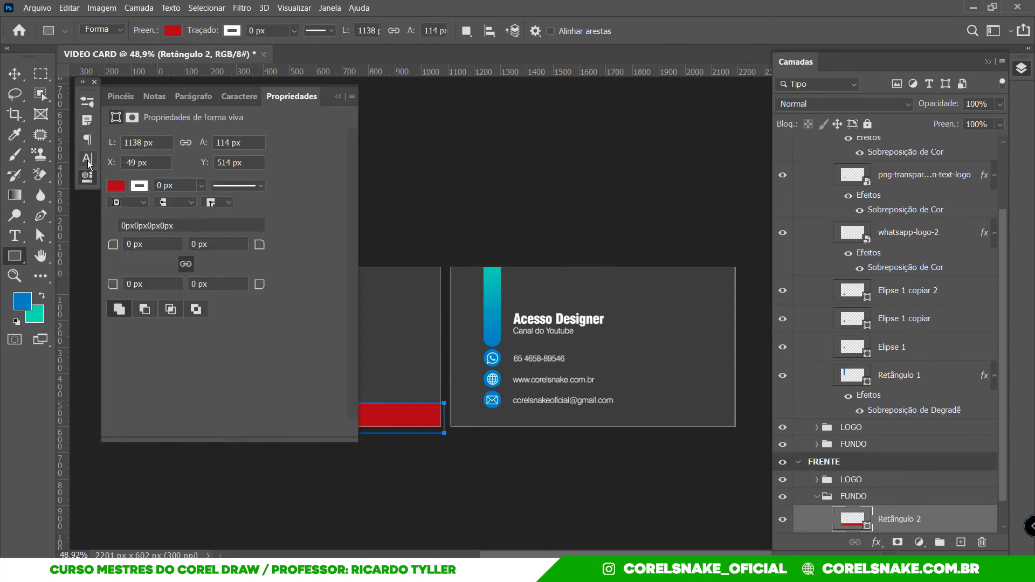
pyautogui.click(86, 176)
pyautogui.click(17, 78)
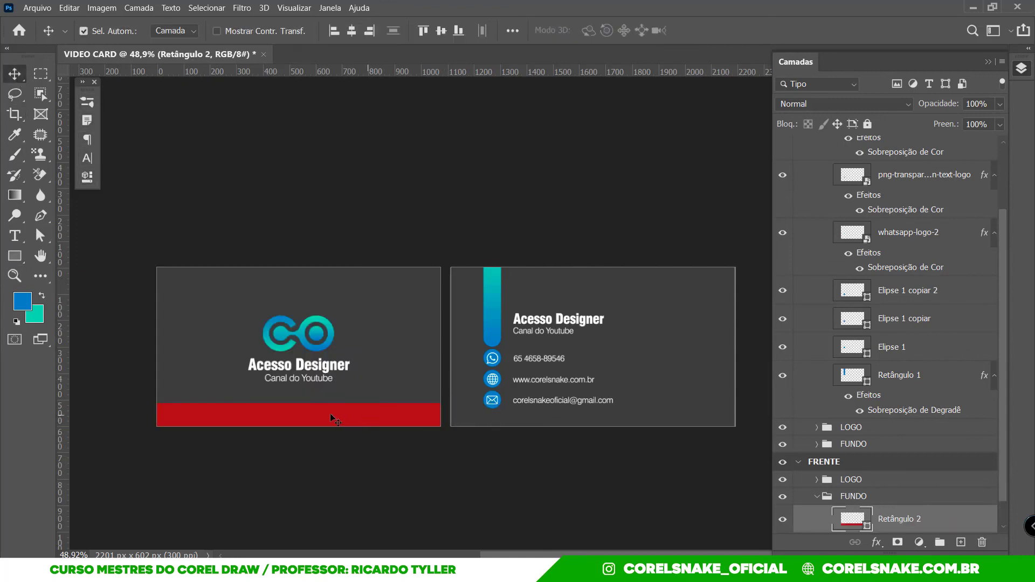
pyautogui.doubleClick(857, 520)
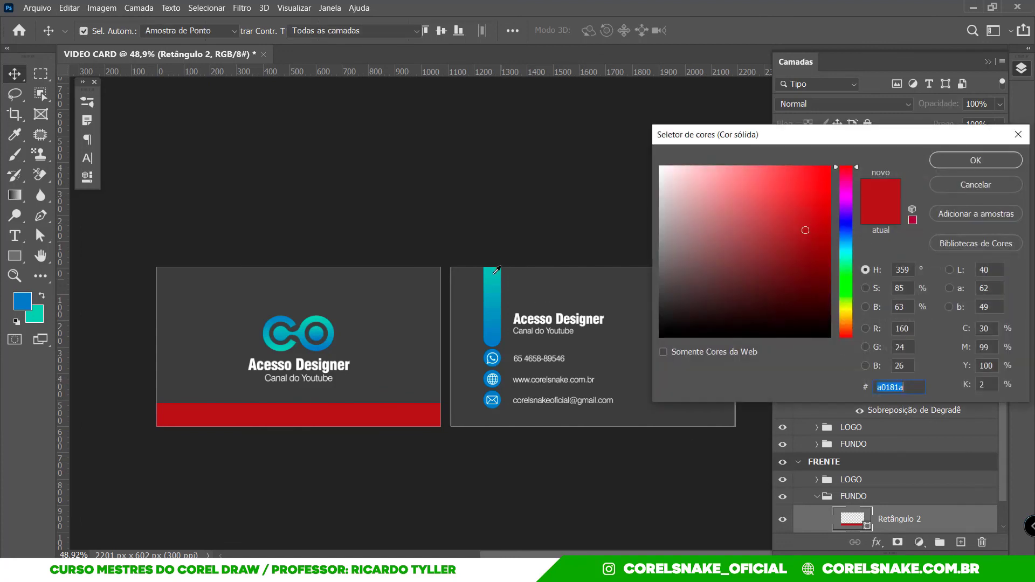
pyautogui.click(496, 271)
pyautogui.click(503, 326)
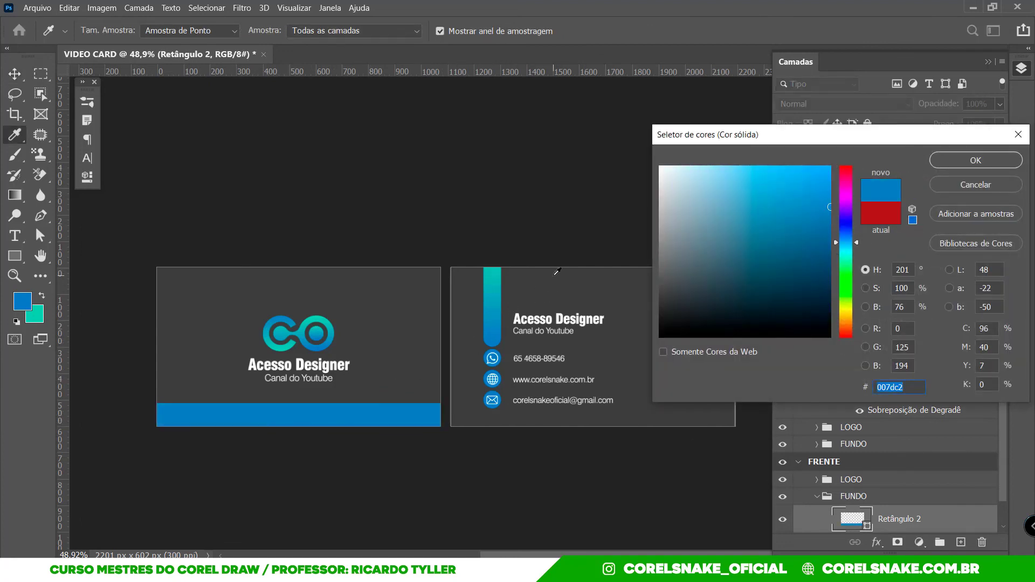
pyautogui.click(975, 160)
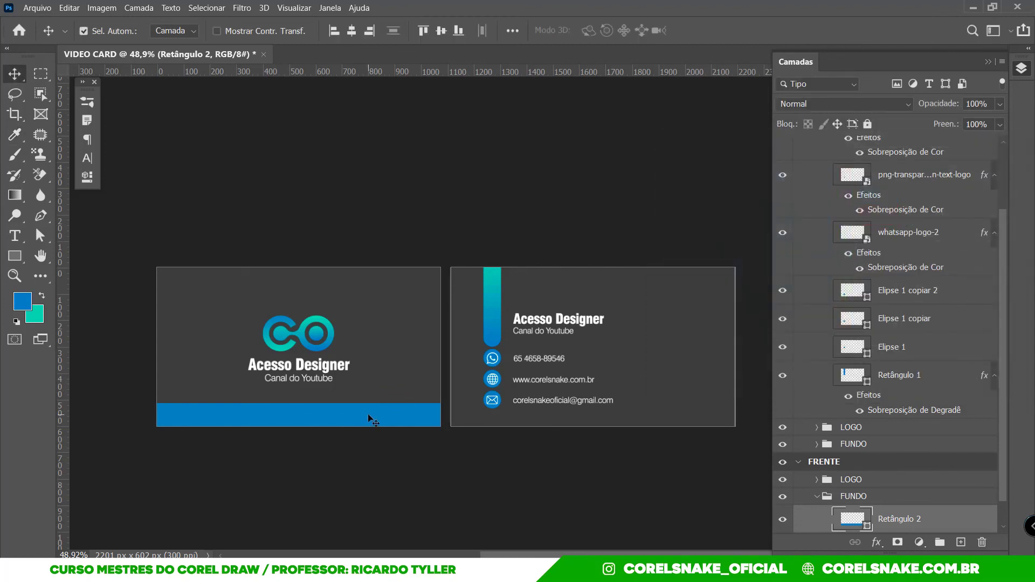
pyautogui.press('Down')
pyautogui.press('Down')
pyautogui.press('Down')
pyautogui.press('Down')
pyautogui.press('Down')
pyautogui.press('Down')
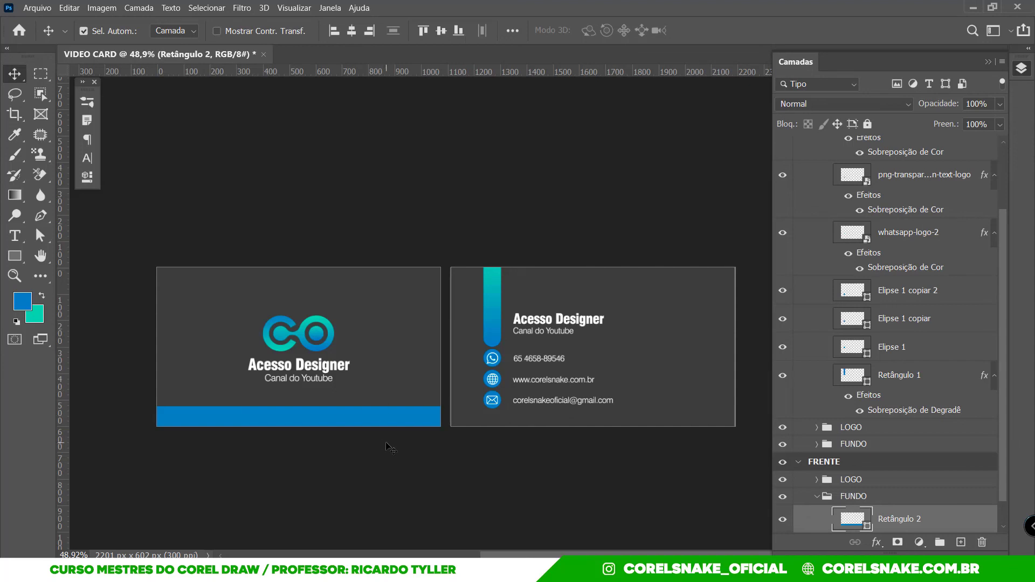
# - Raise the front logo, Acesso Designer title and Canal do Youtube subtitle slightly
pyautogui.click(276, 348)
pyautogui.keyDown('shift'); pyautogui.click(284, 368); pyautogui.keyUp('shift')
pyautogui.keyDown('shift'); pyautogui.click(297, 377); pyautogui.keyUp('shift')
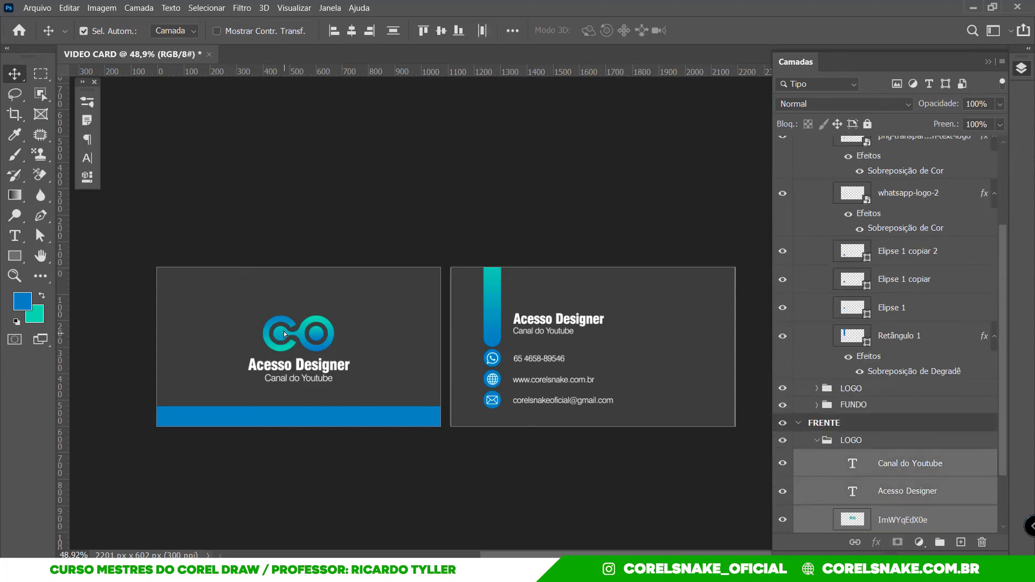
pyautogui.moveTo(296, 377); pyautogui.dragTo(296, 369)
pyautogui.click(352, 441)
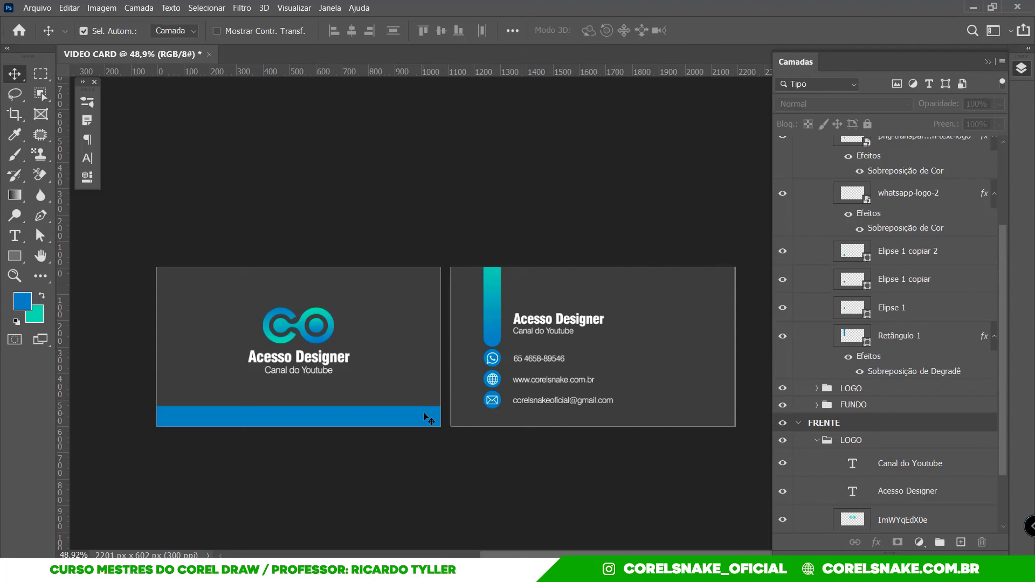
# - Collapse the layer groups down to just VERSO and FRENTE
pyautogui.click(817, 389)
pyautogui.keyDown('ctrl'); pyautogui.click(817, 390); pyautogui.keyUp('ctrl')
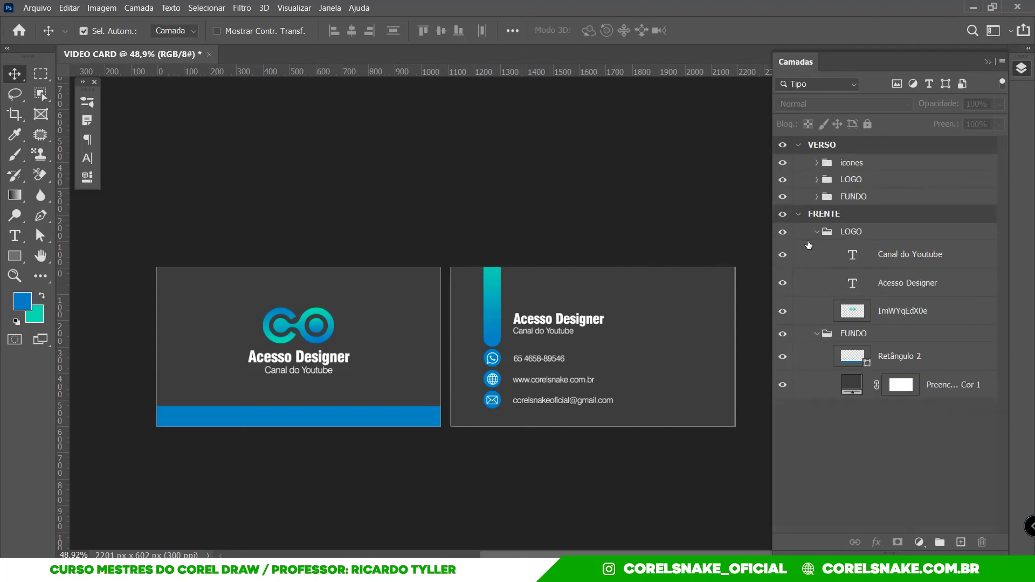
pyautogui.click(799, 215)
pyautogui.click(800, 146)
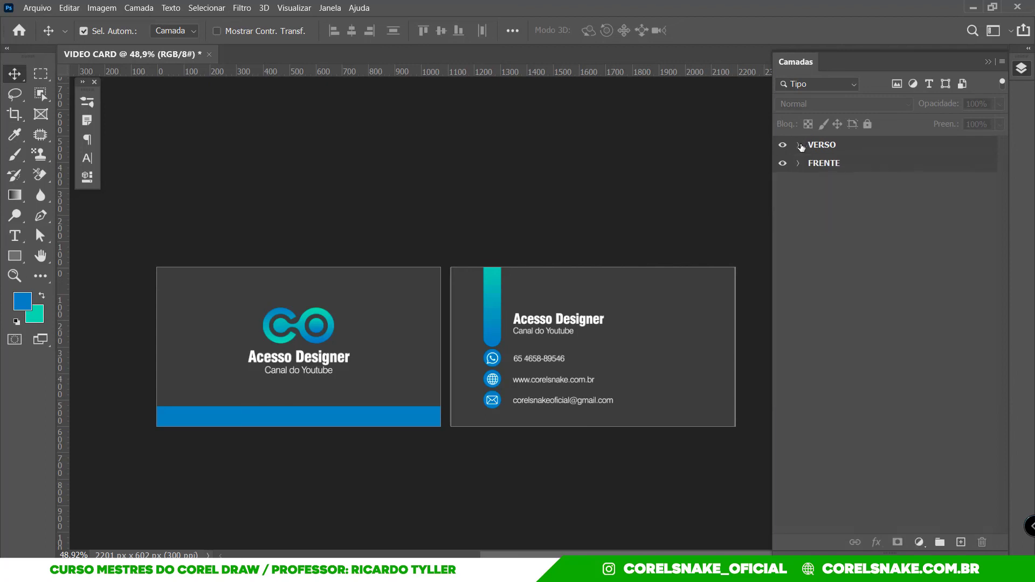